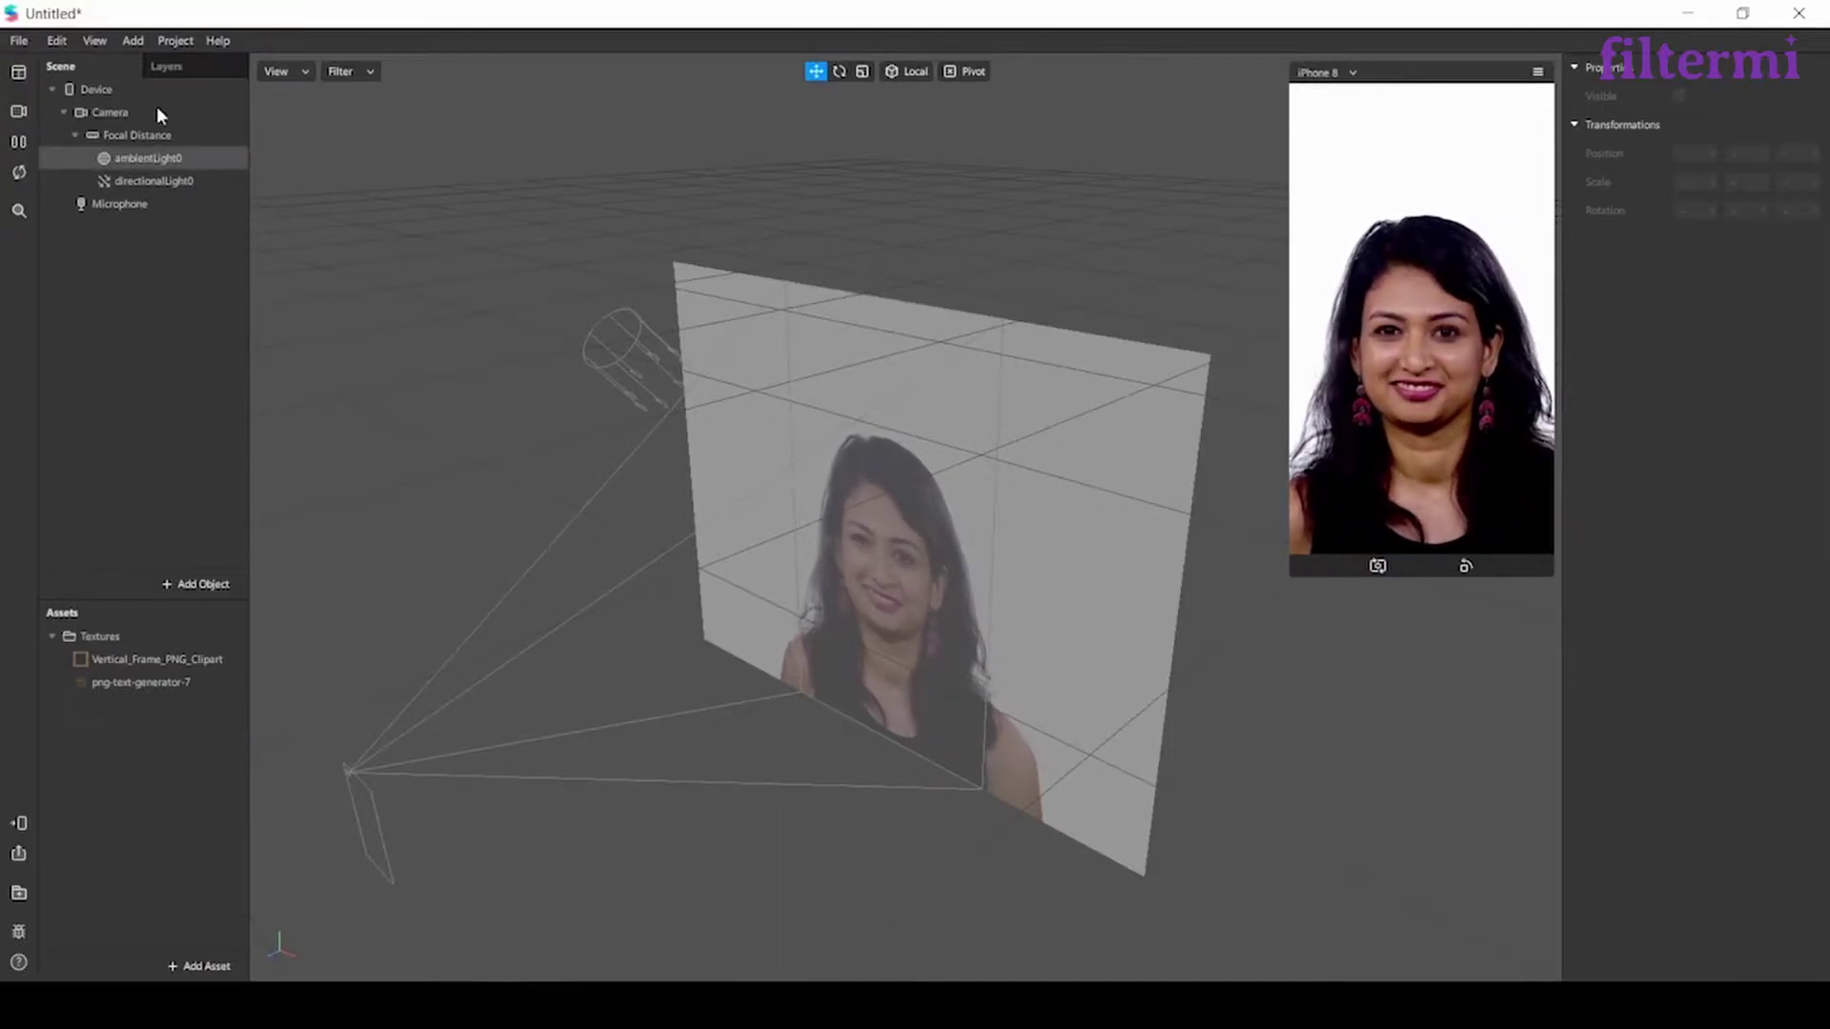
Step: Add a Plane 3D object, plane0, to the scene
left_click(139, 47)
mouse_move(237, 105)
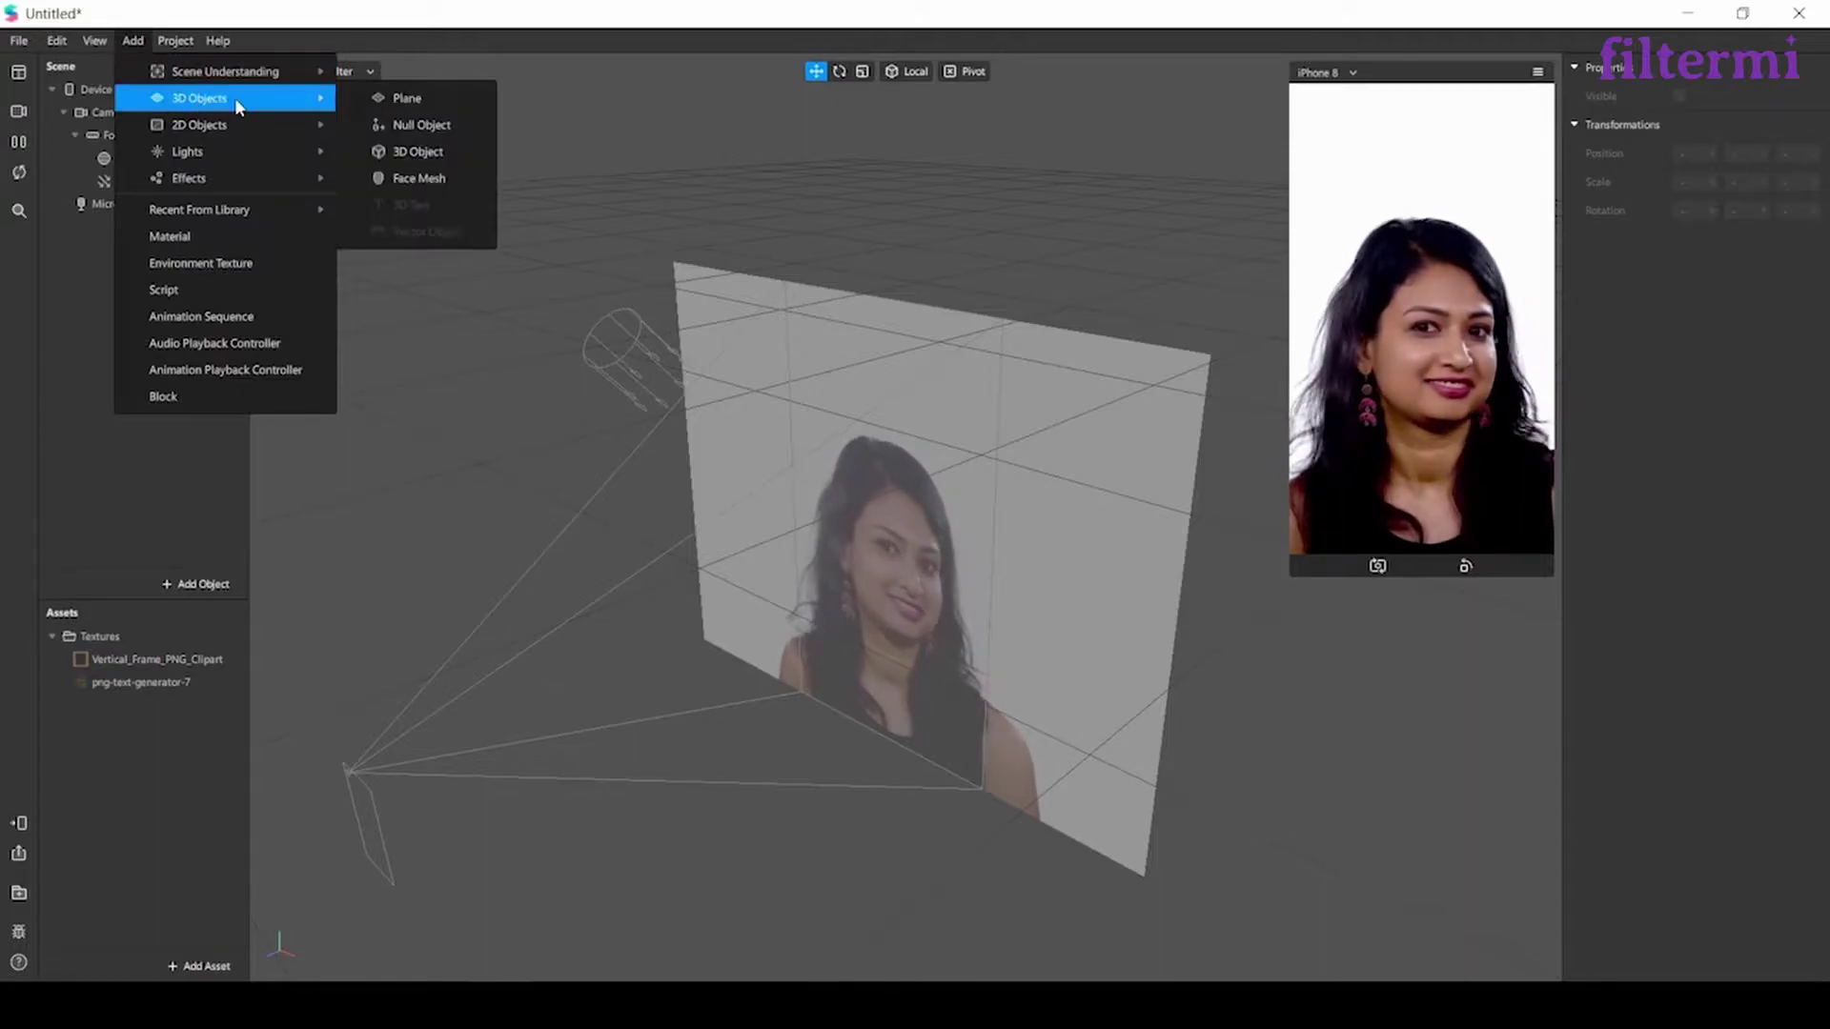
left_click(380, 99)
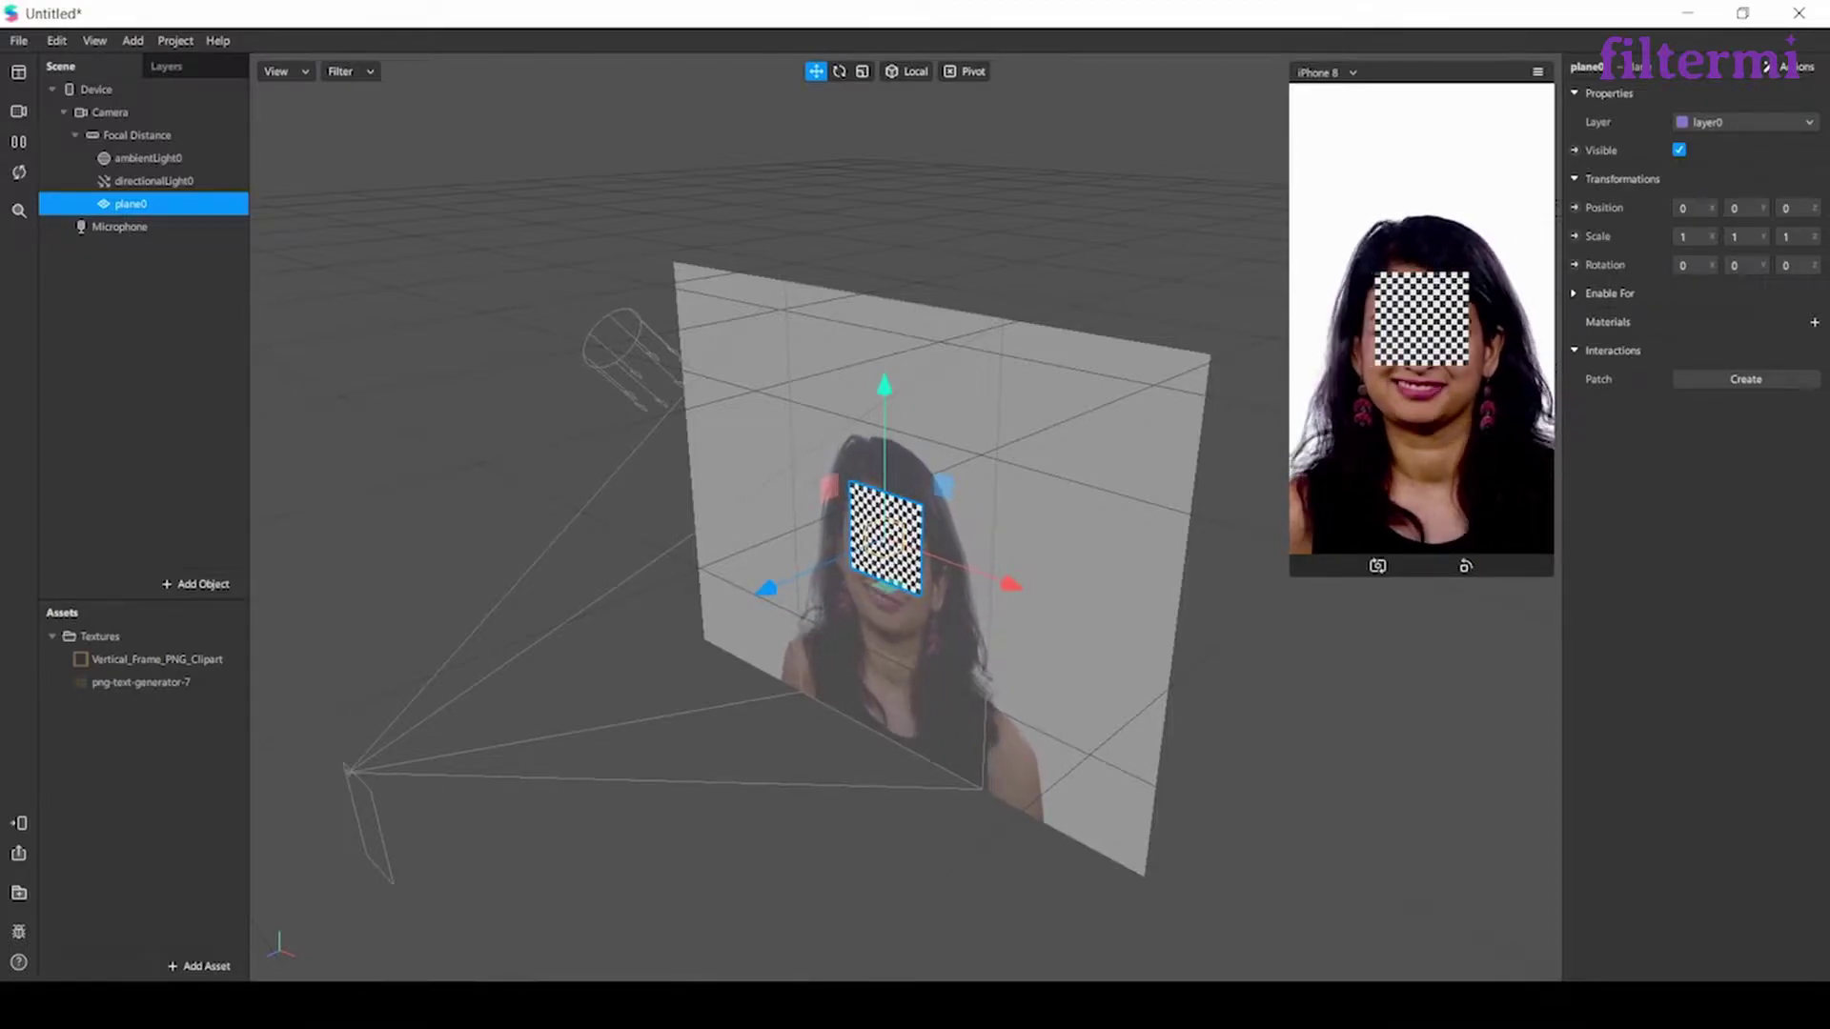
Step: Create a new material named 'plane' and assign it to plane0
left_click(191, 971)
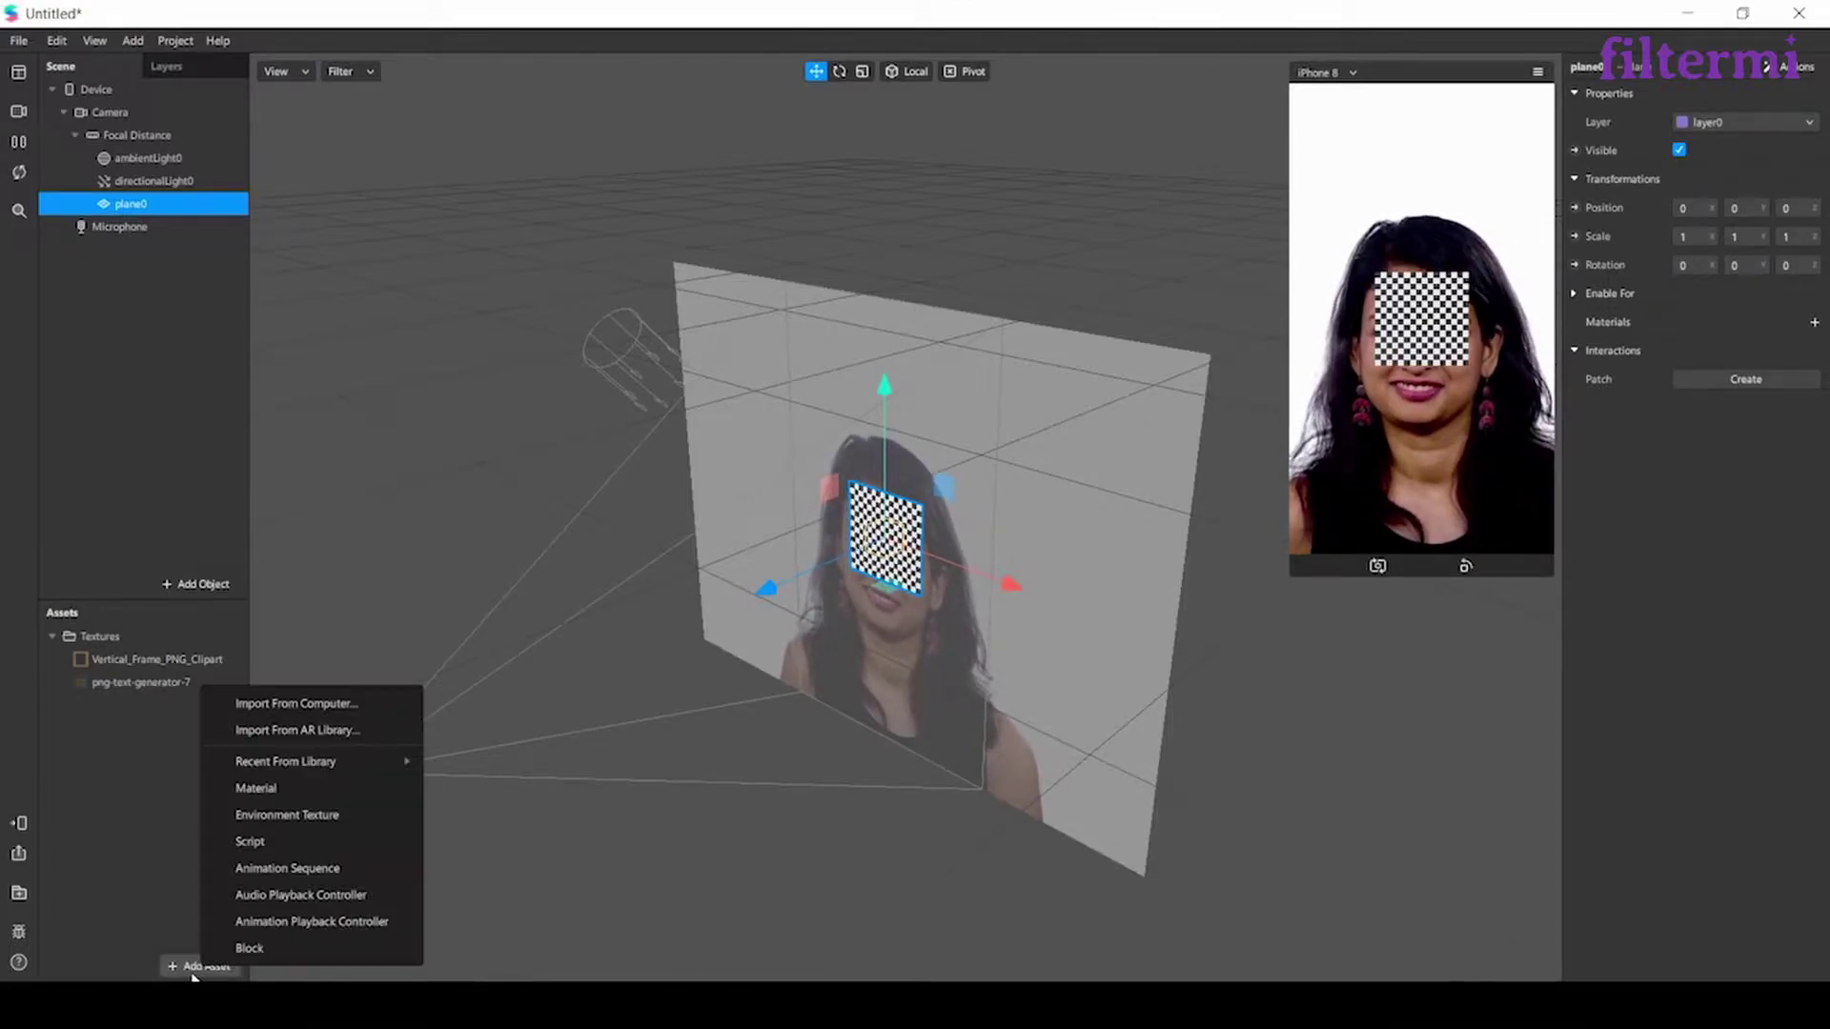
left_click(290, 791)
type("pla")
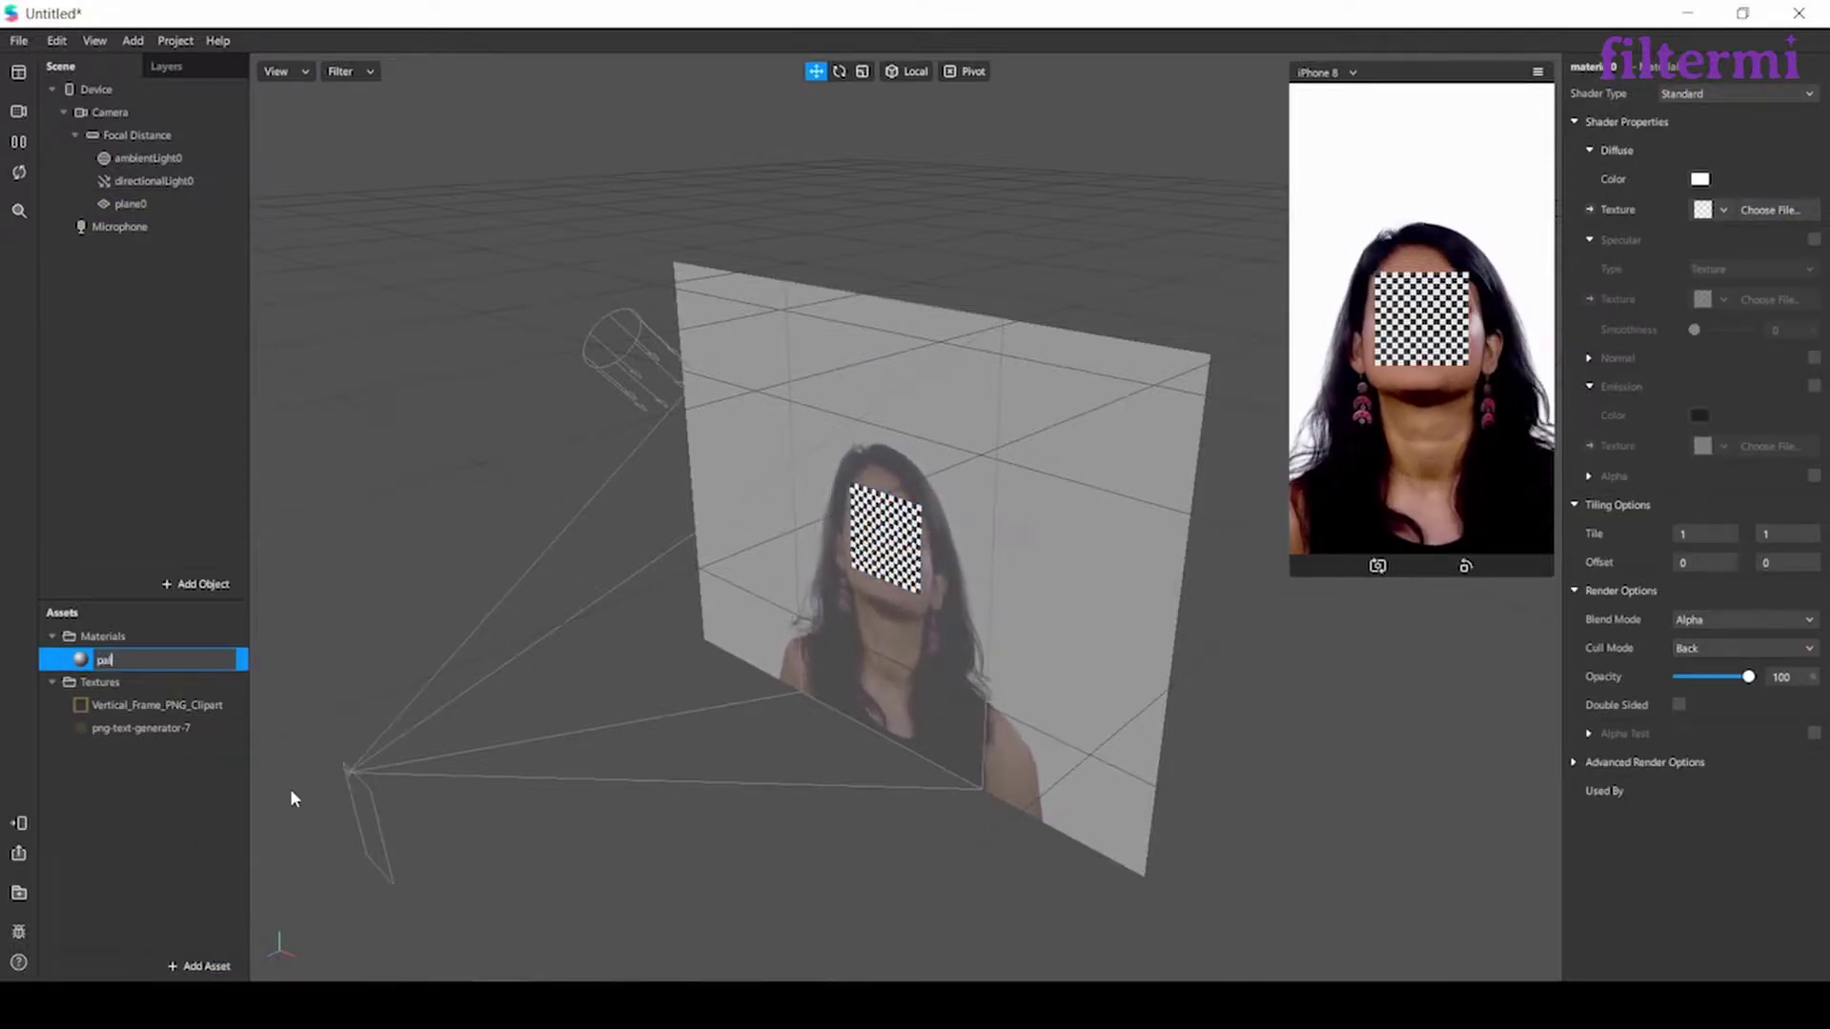
type("ne")
key("Return")
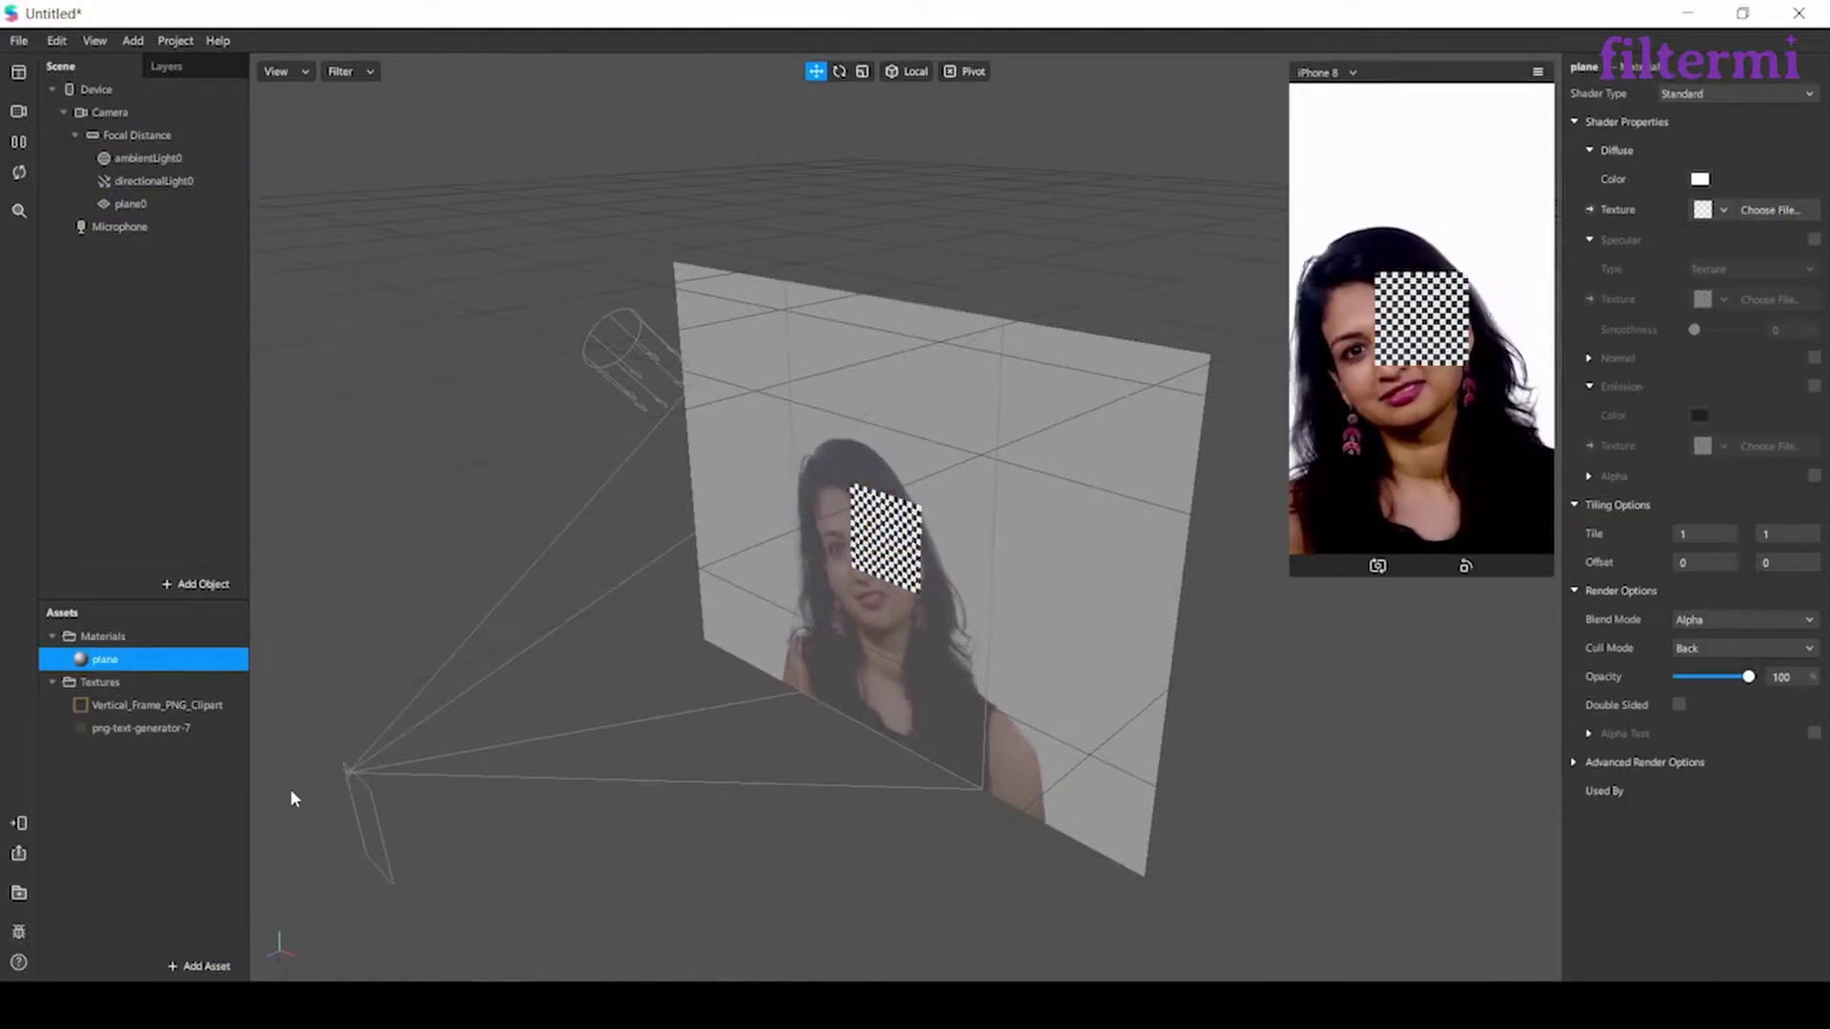
left_click(156, 204)
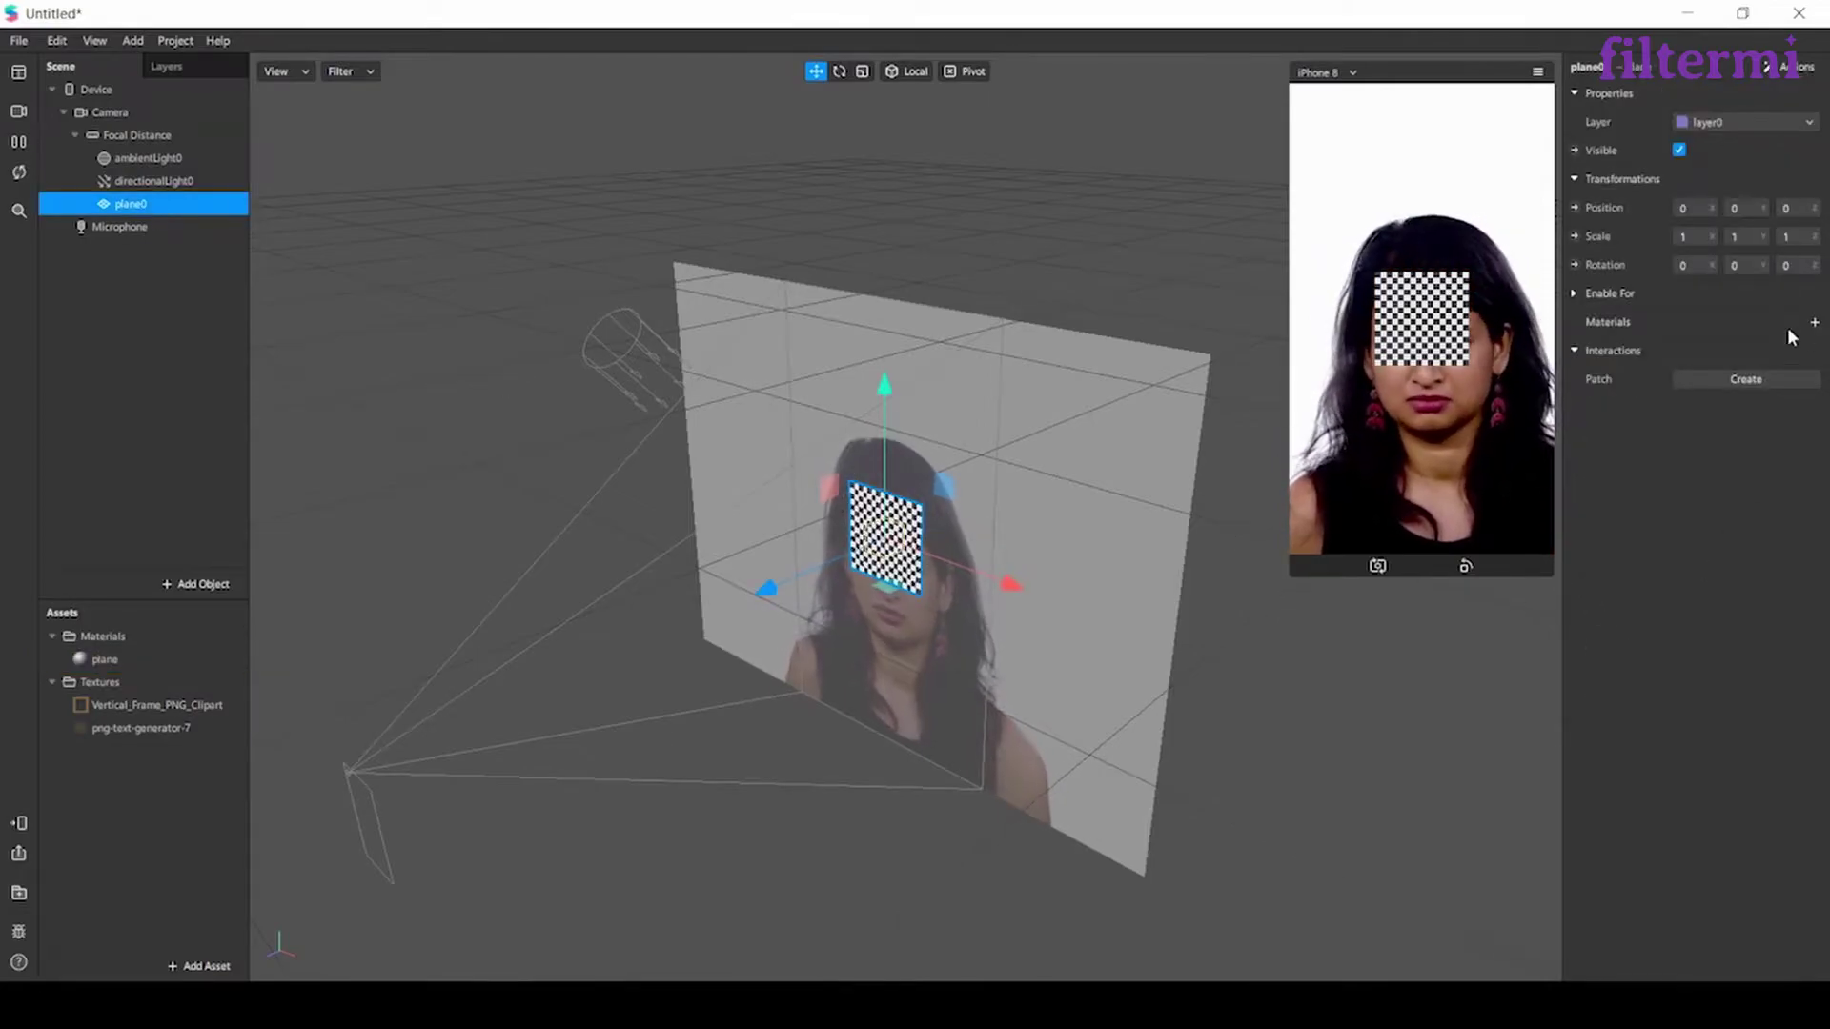
left_click(1814, 325)
left_click(1779, 349)
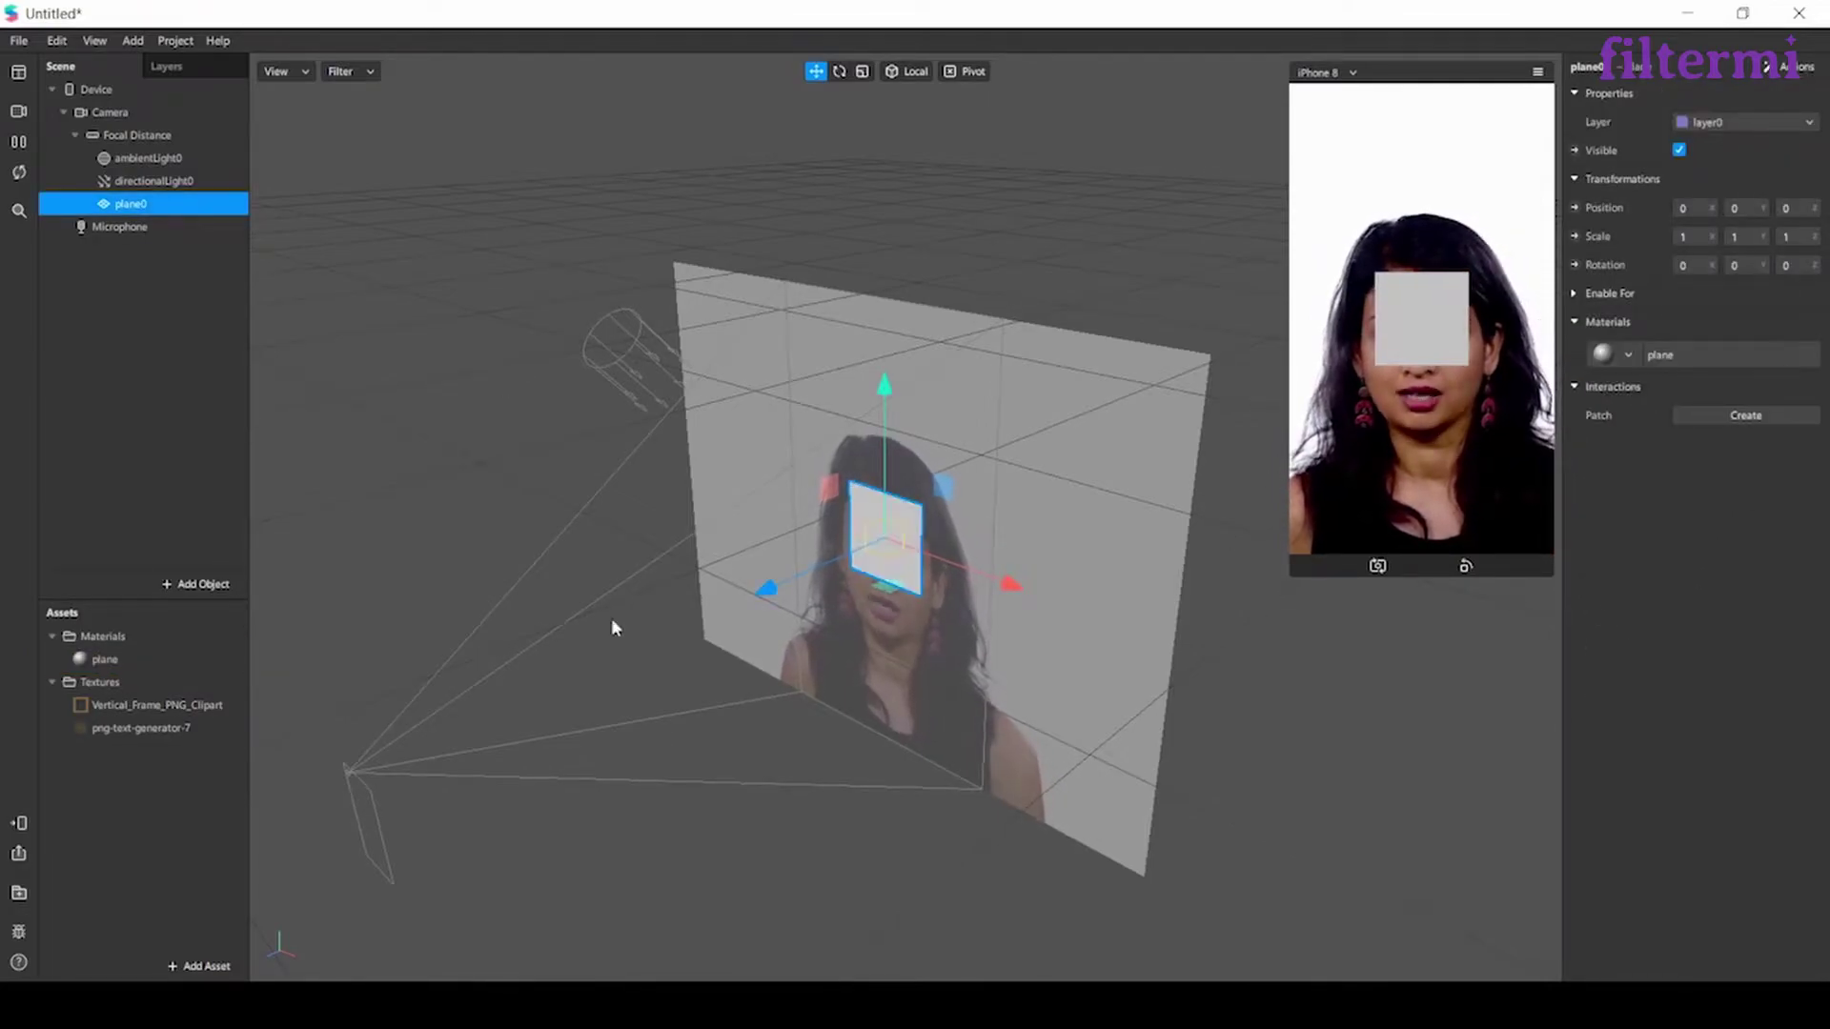
Step: Set the plane material's texture to Vertical_Frame_PNG_Clipart
left_click(168, 660)
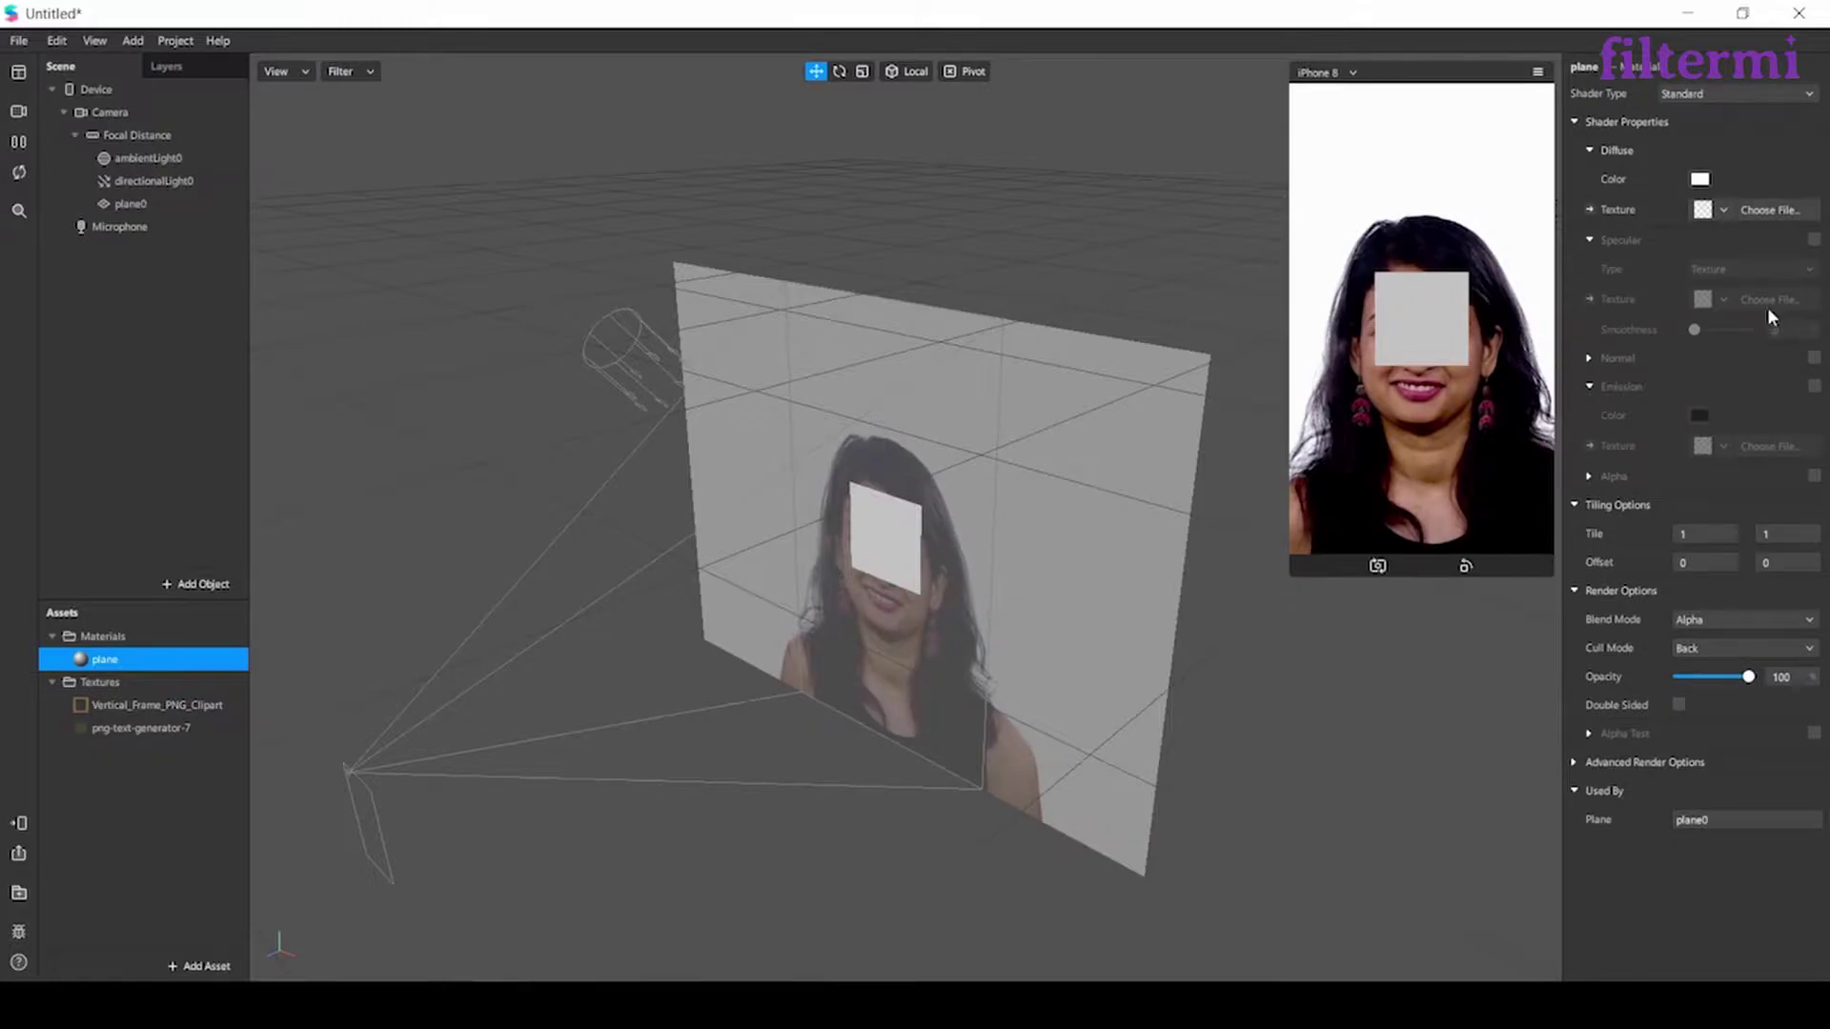
left_click(1721, 210)
left_click(1677, 242)
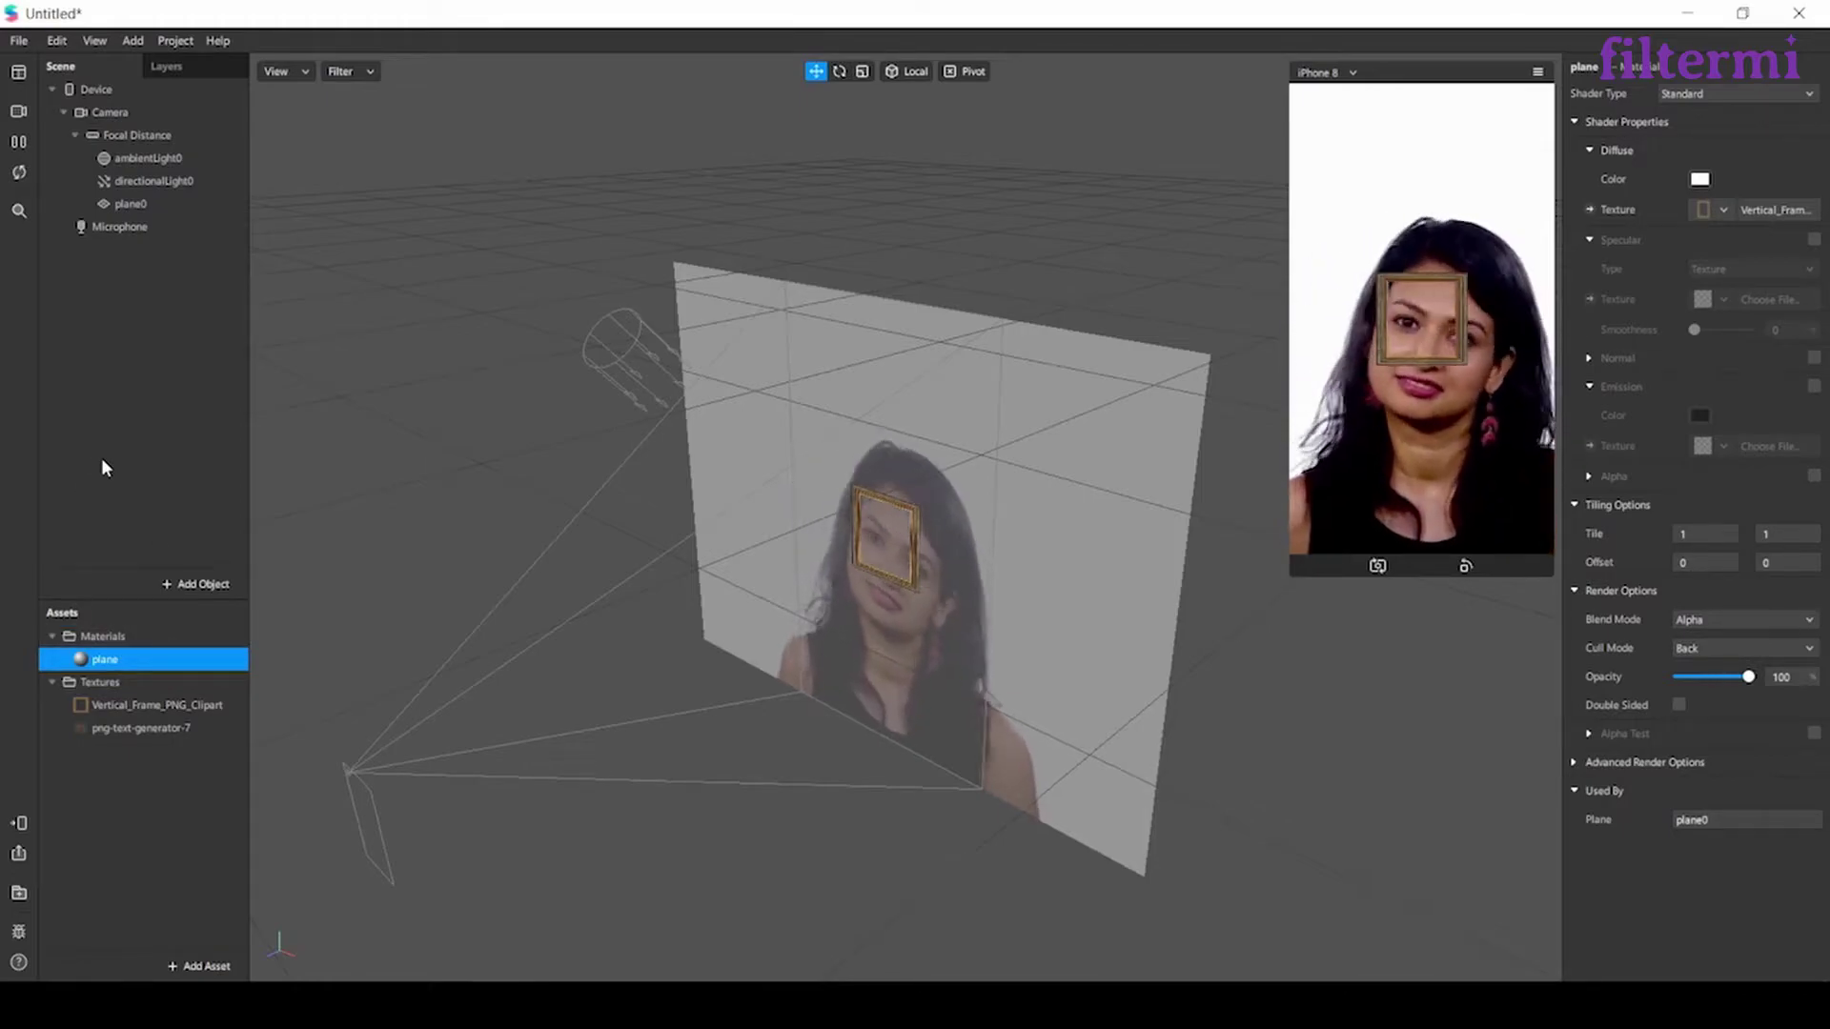
Step: Set plane0's scale to 3, 4, 1
left_click(147, 208)
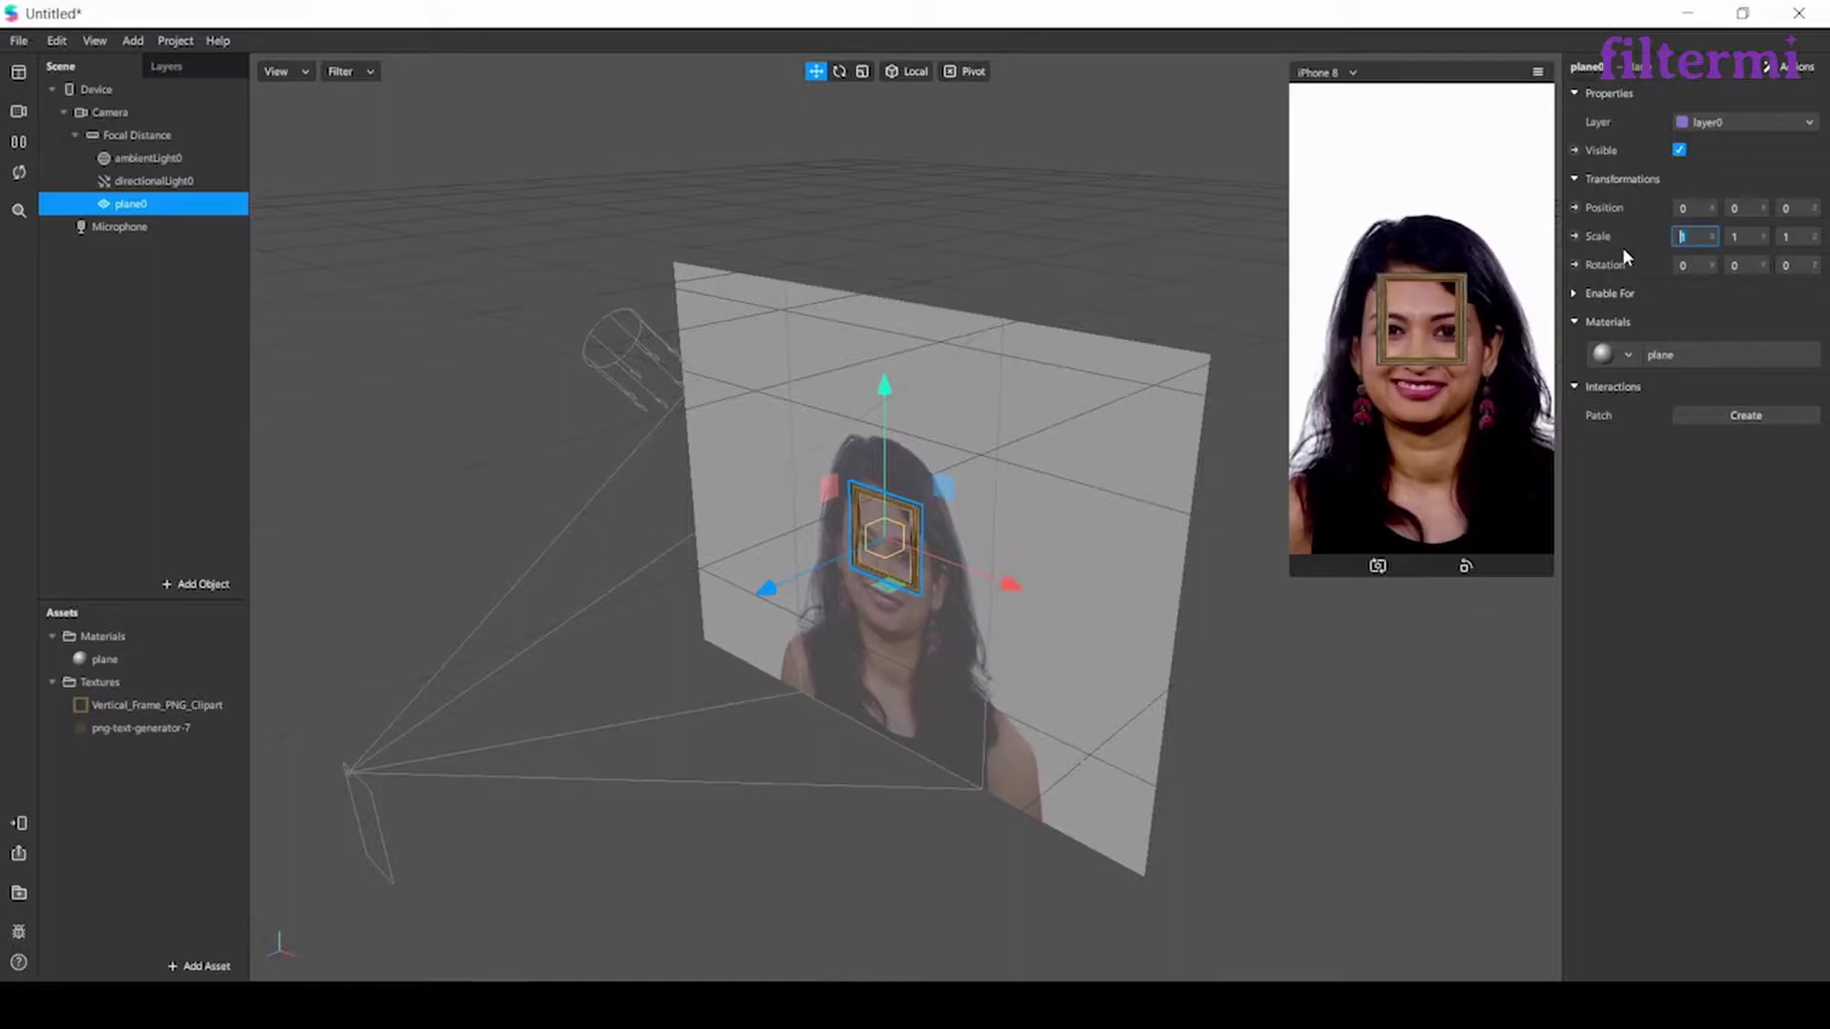
type("3")
key("Tab")
type("3")
key("Return")
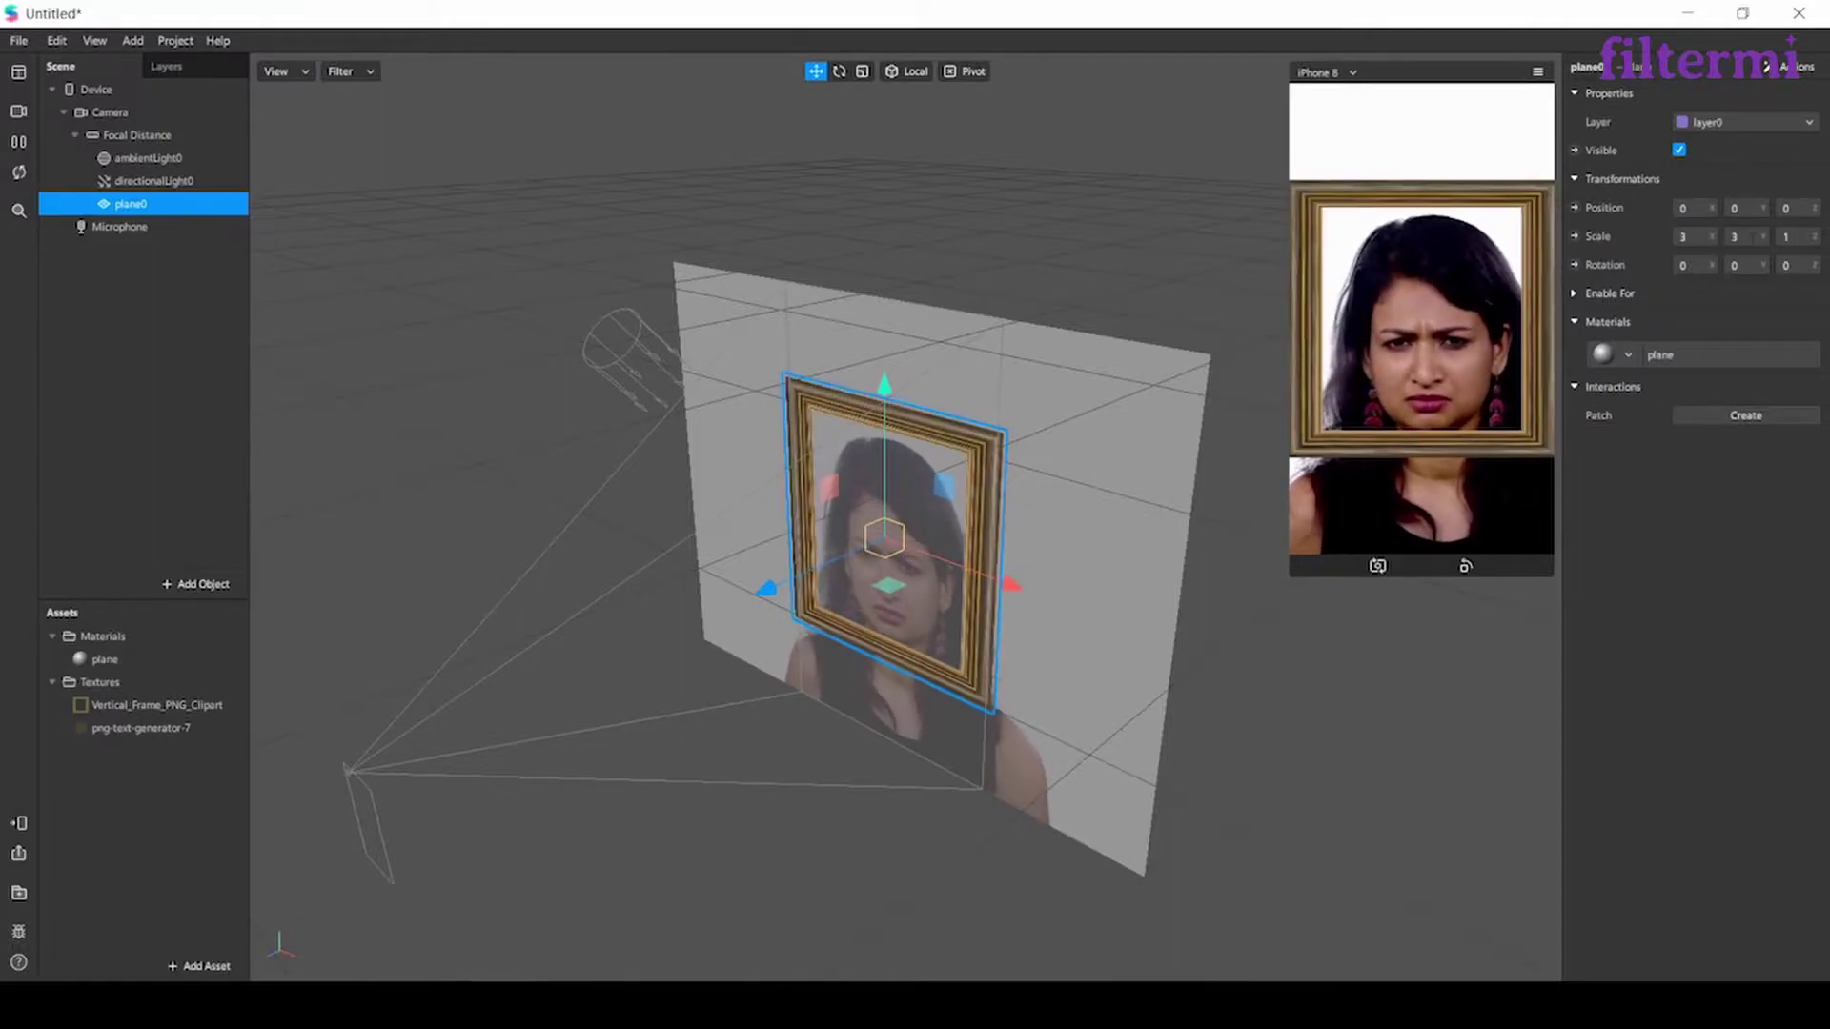
type("4")
key("Return")
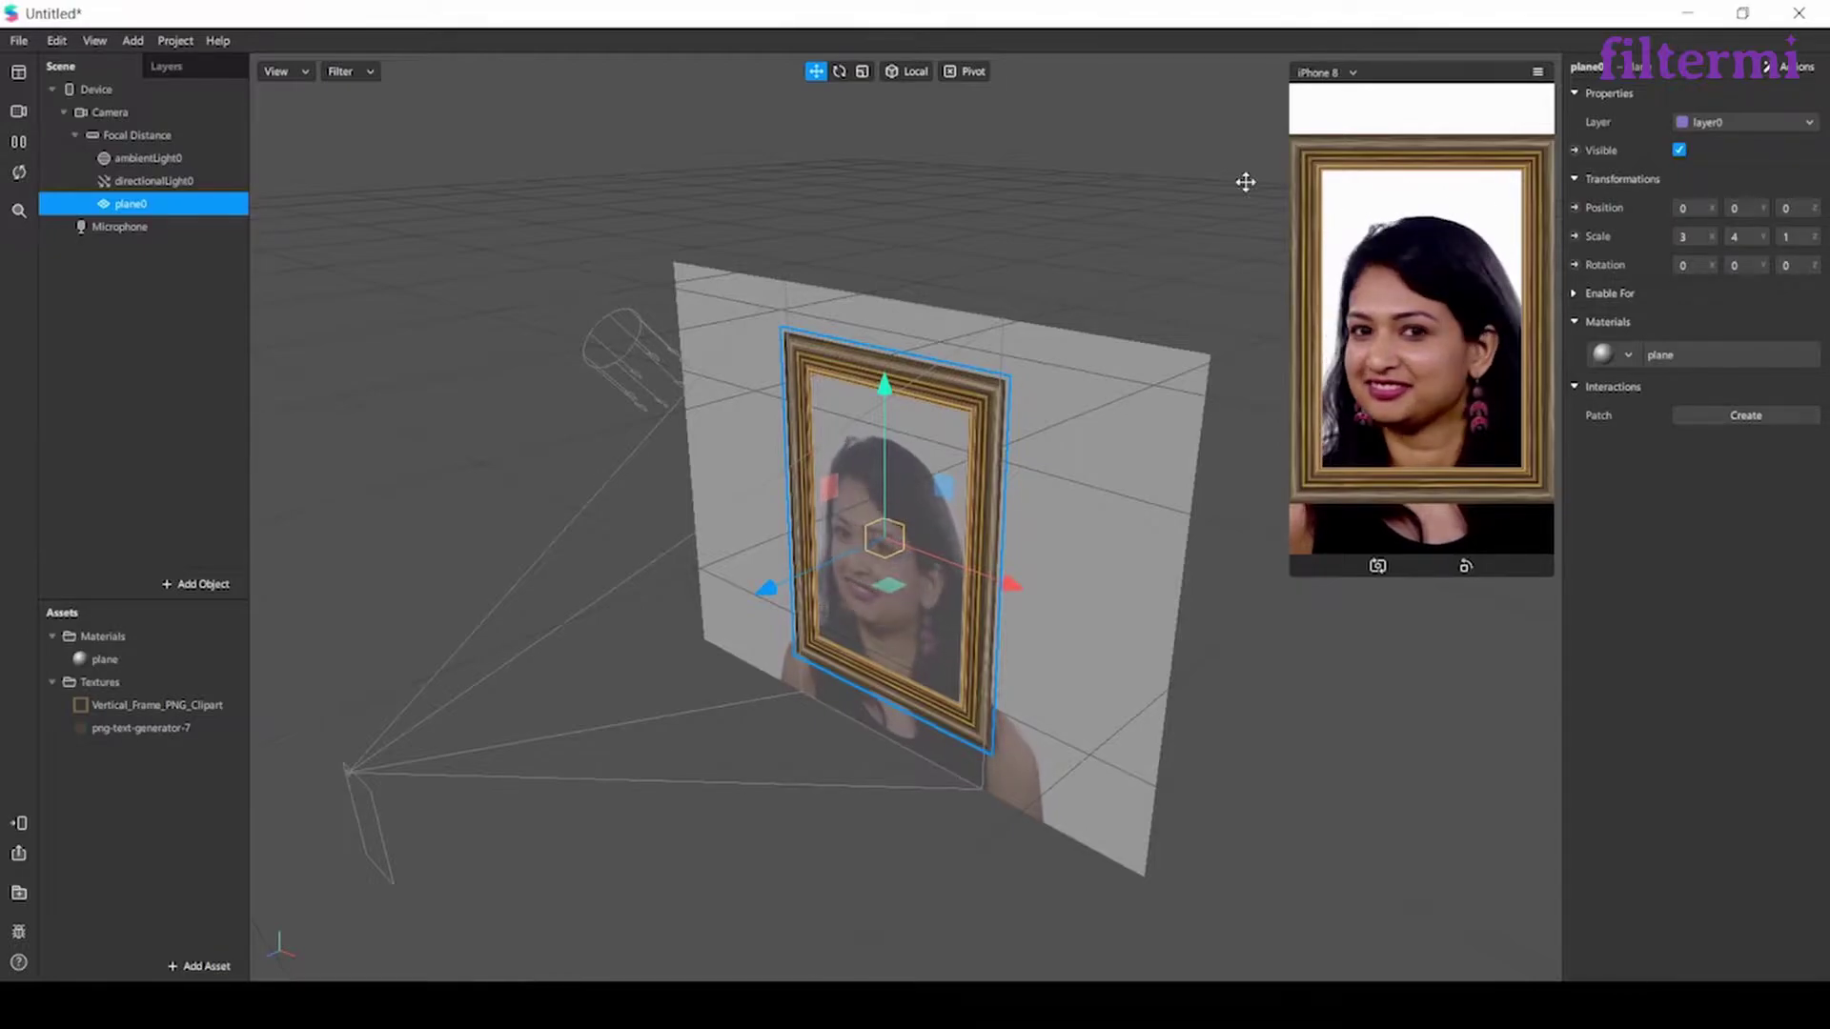
Step: Add a face tracker and nest plane0 inside faceTracker0
right_click(211, 285)
mouse_move(238, 299)
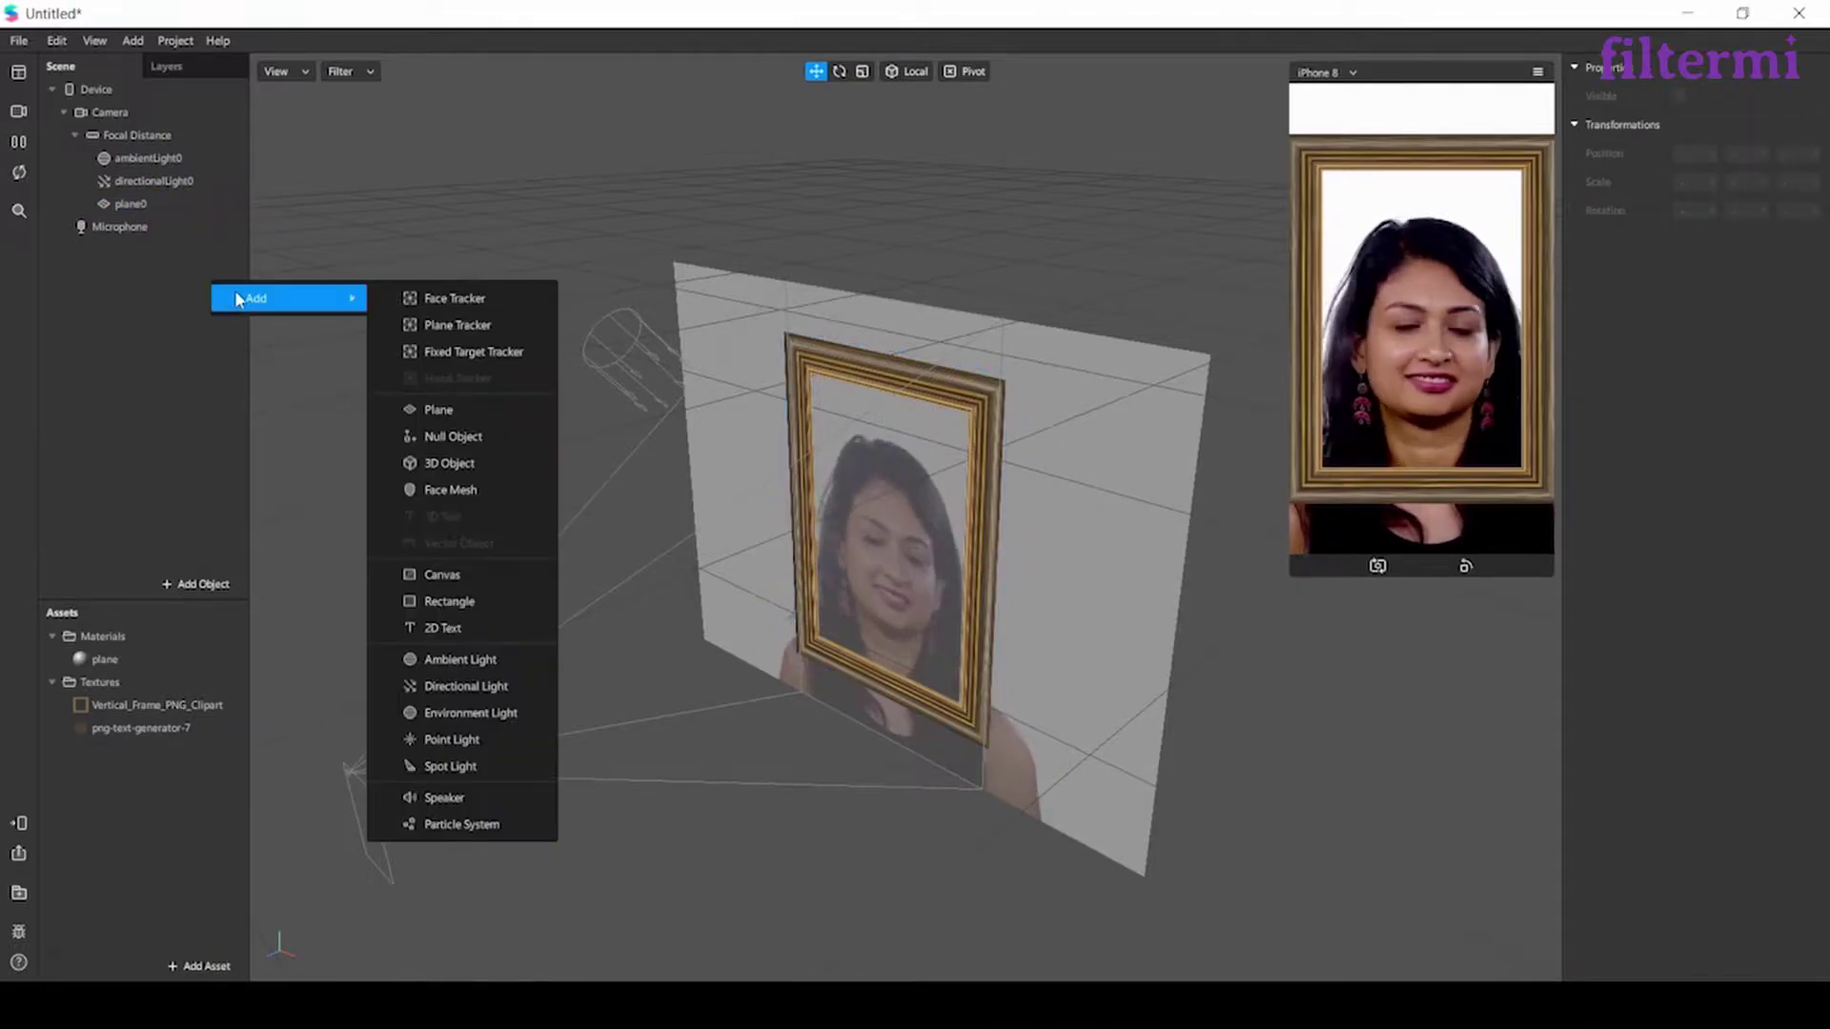
left_click(432, 299)
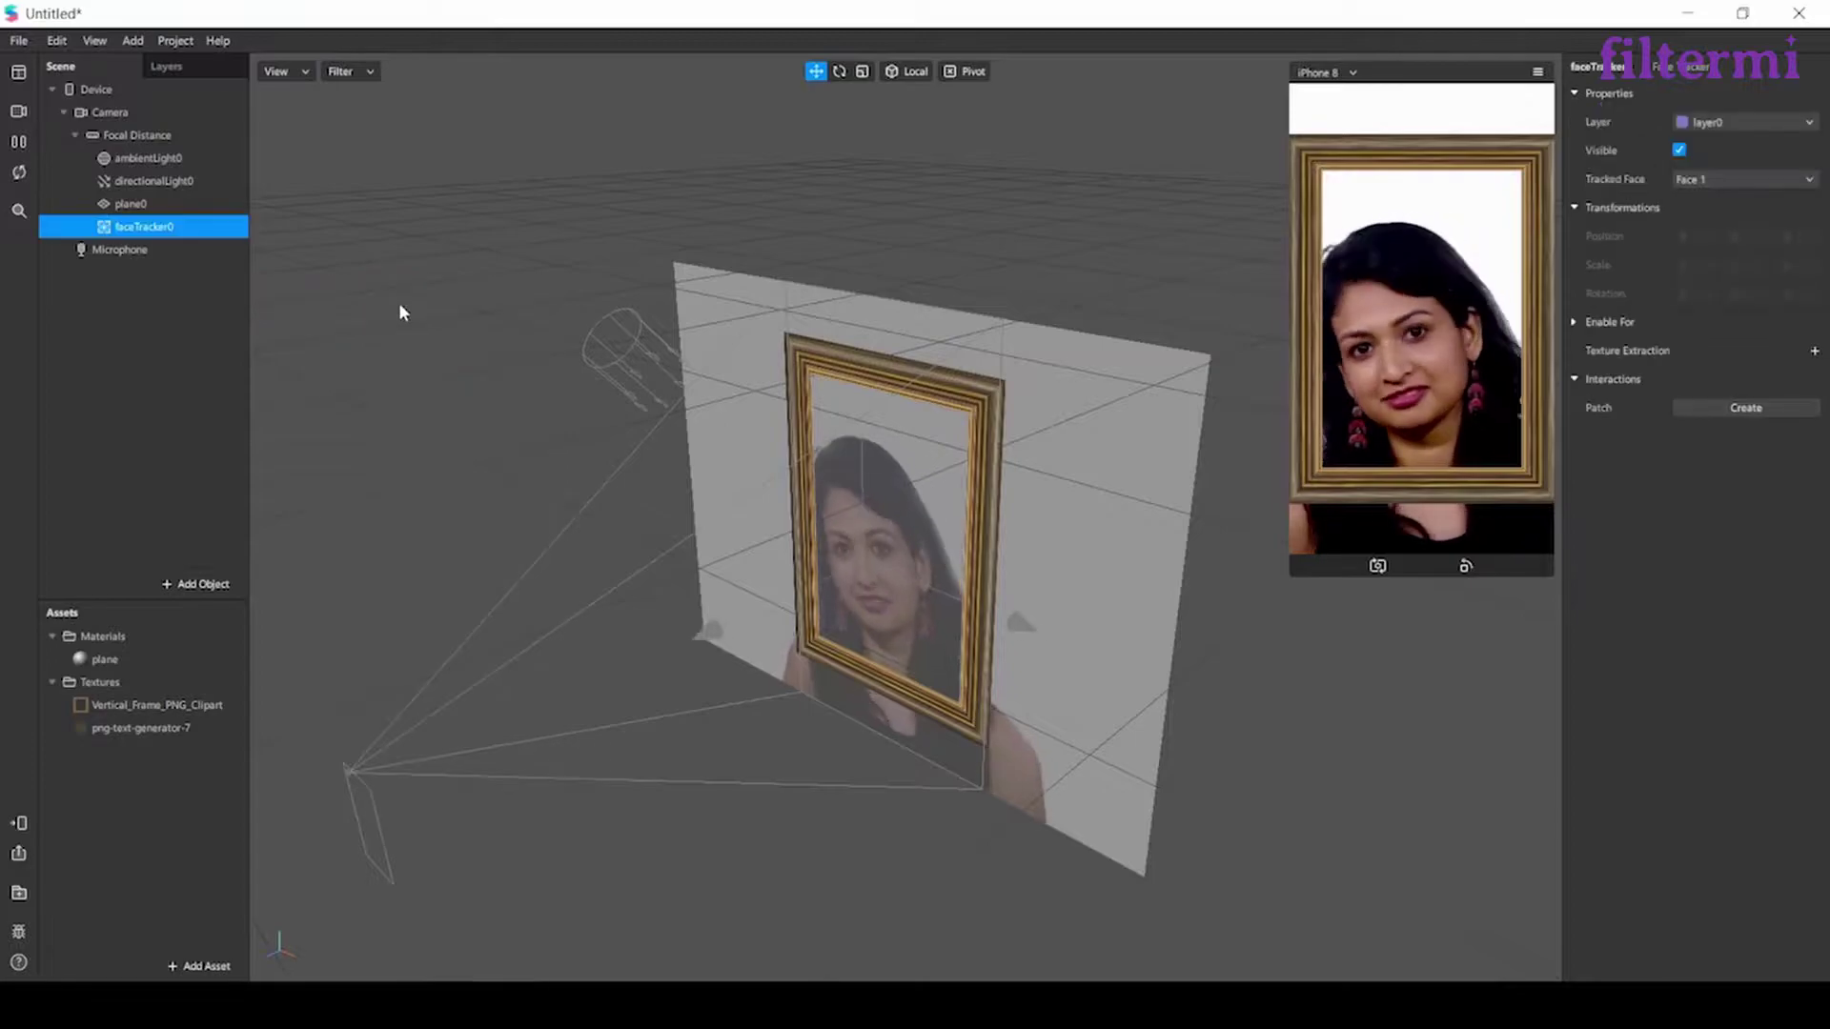
left_click_drag(172, 209, 177, 236)
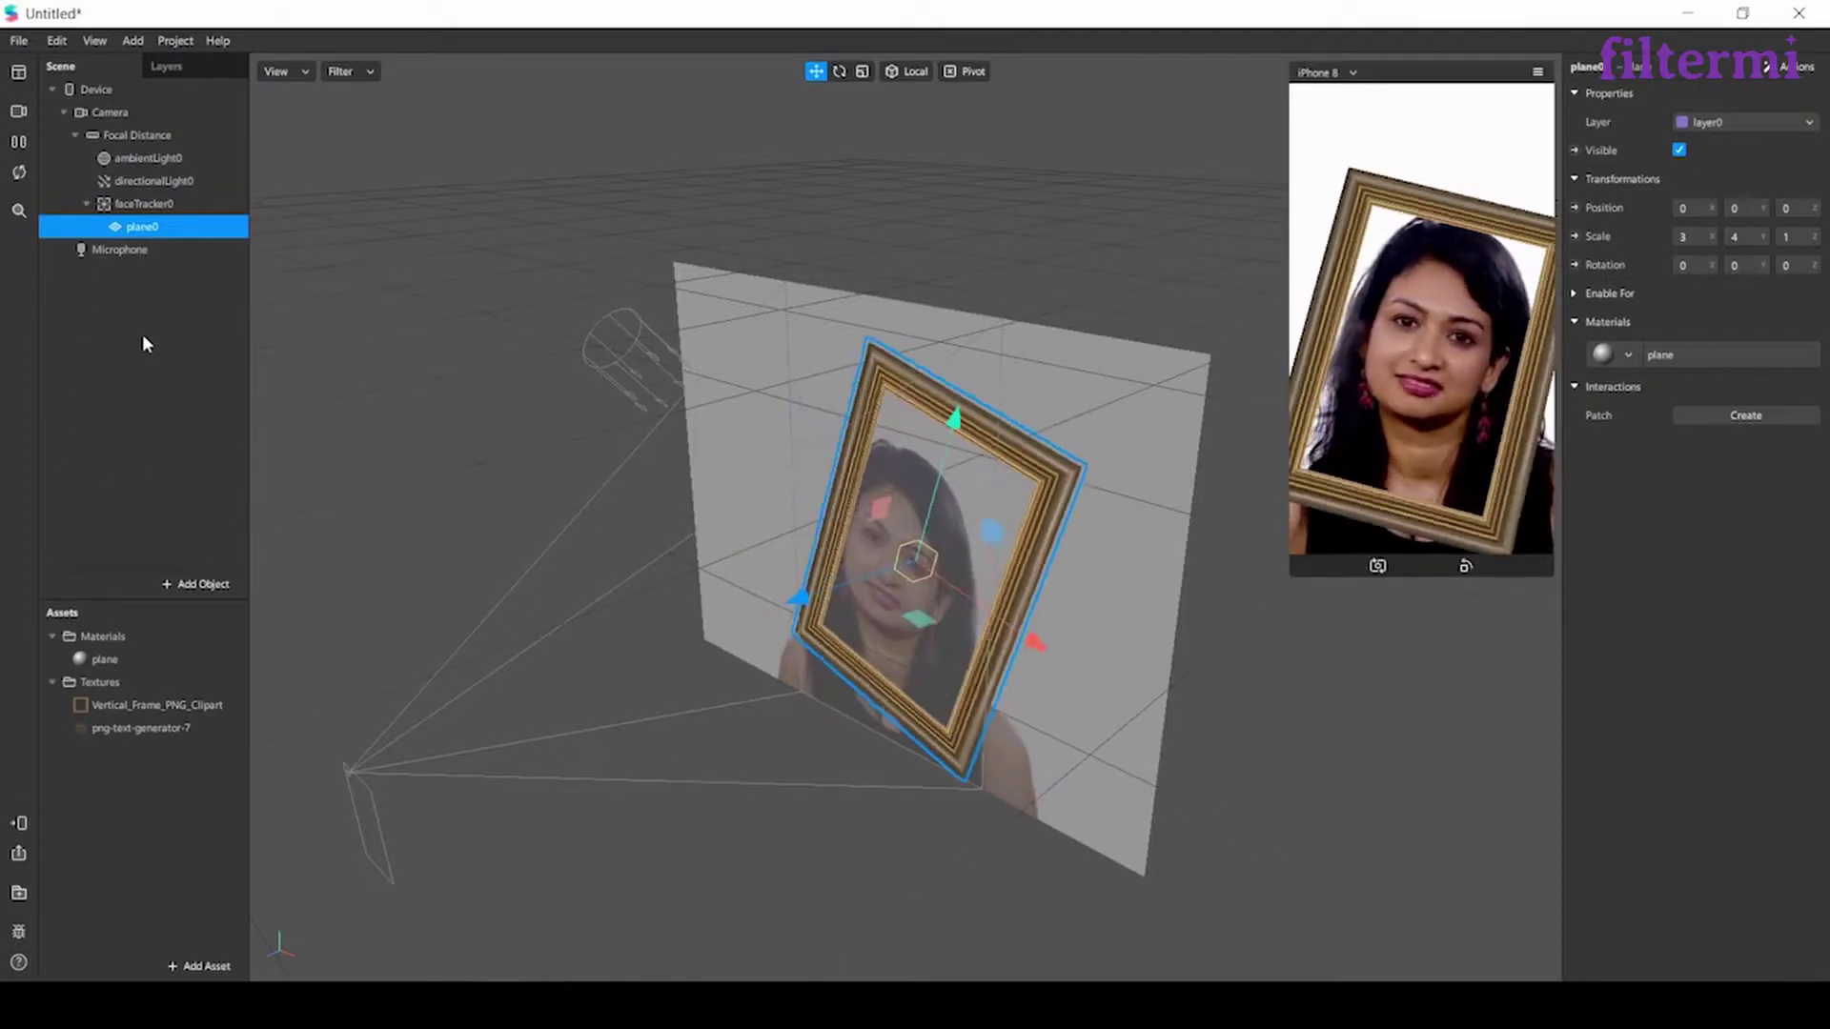
Step: Add a 2D Rectangle, creating canvas0 with rectangle0
left_click(133, 227)
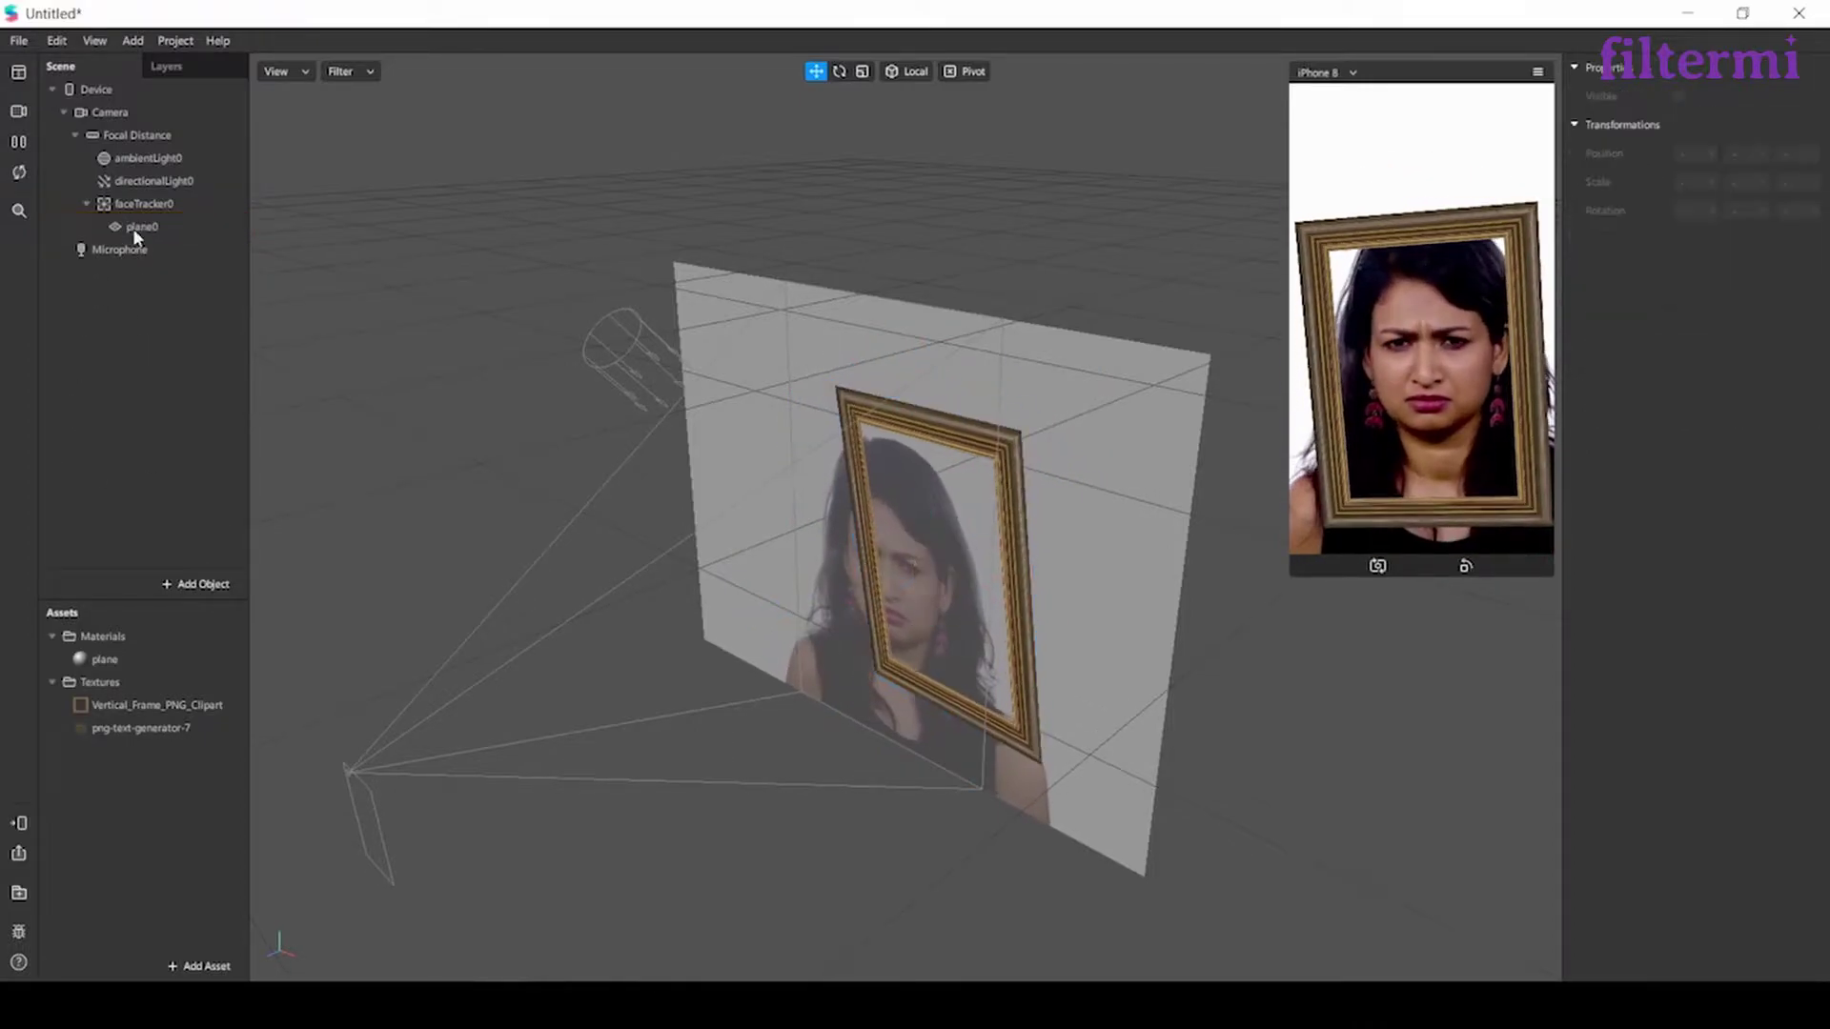
left_click(134, 40)
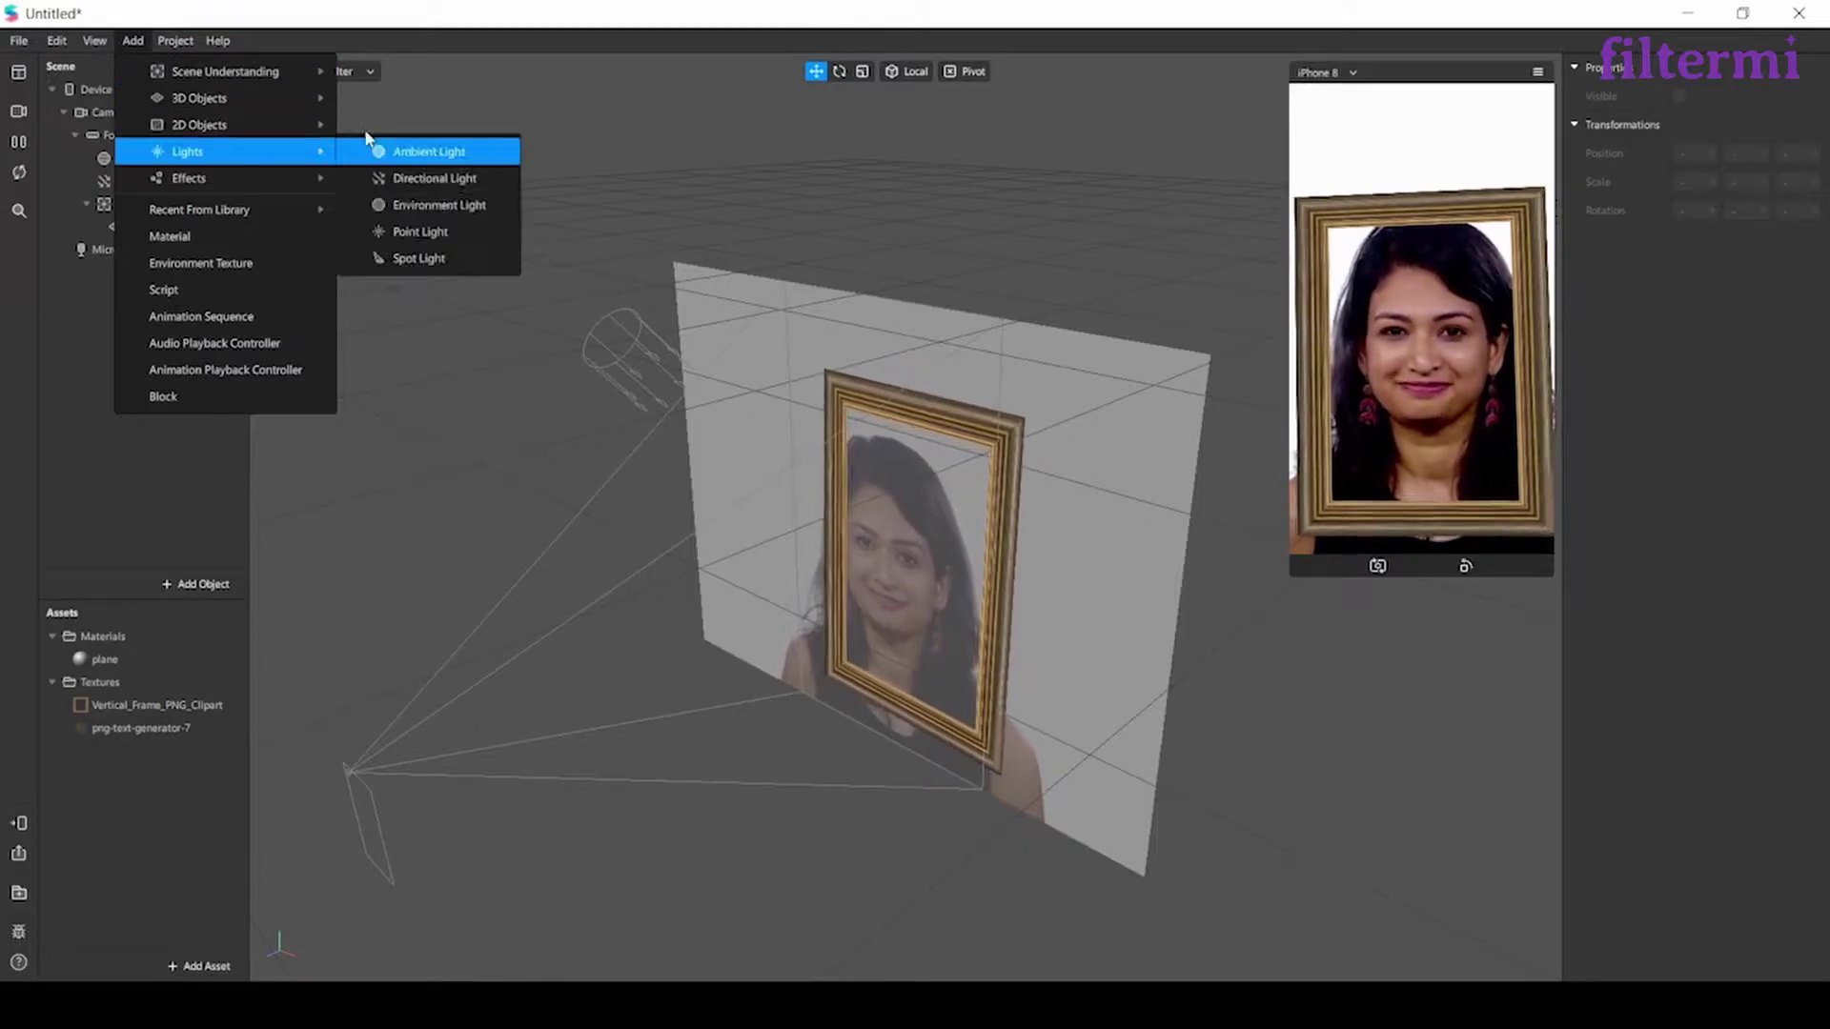
mouse_move(322, 136)
left_click(384, 150)
left_click(181, 271)
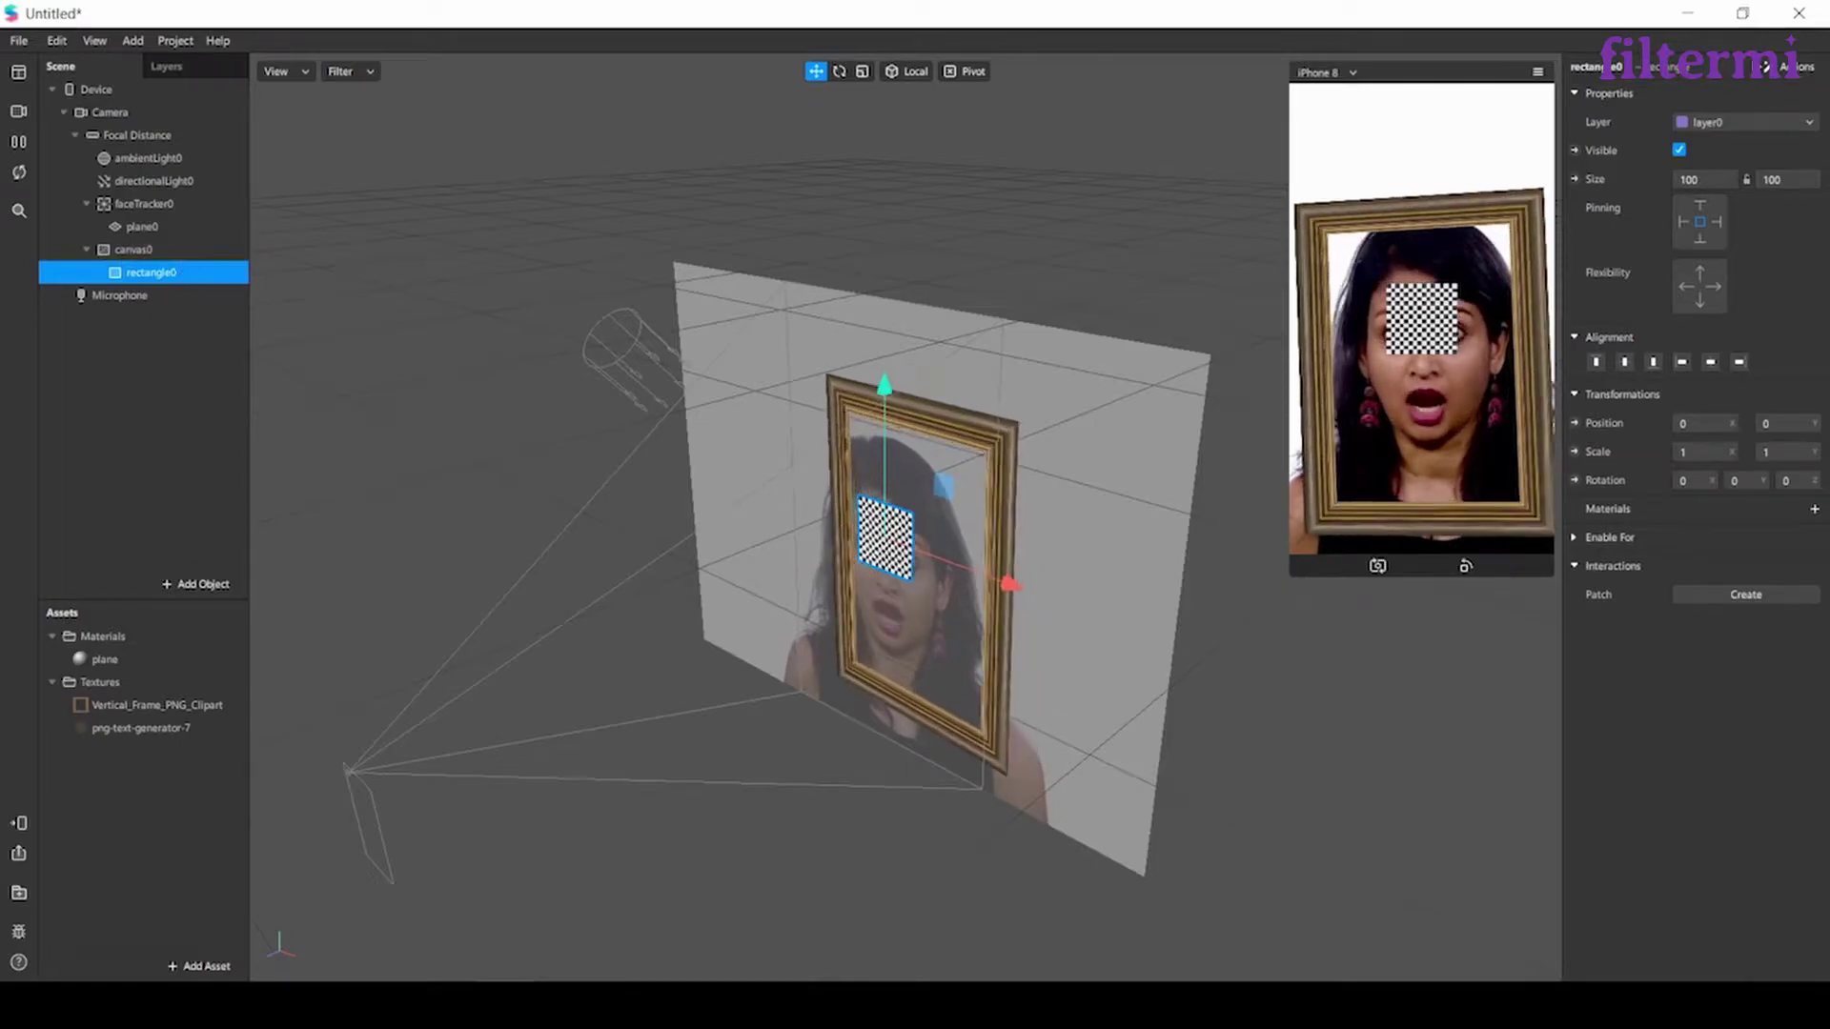
Step: Size rectangle0 to width 375 with Fill Height for the height
left_click(1725, 179)
type("375")
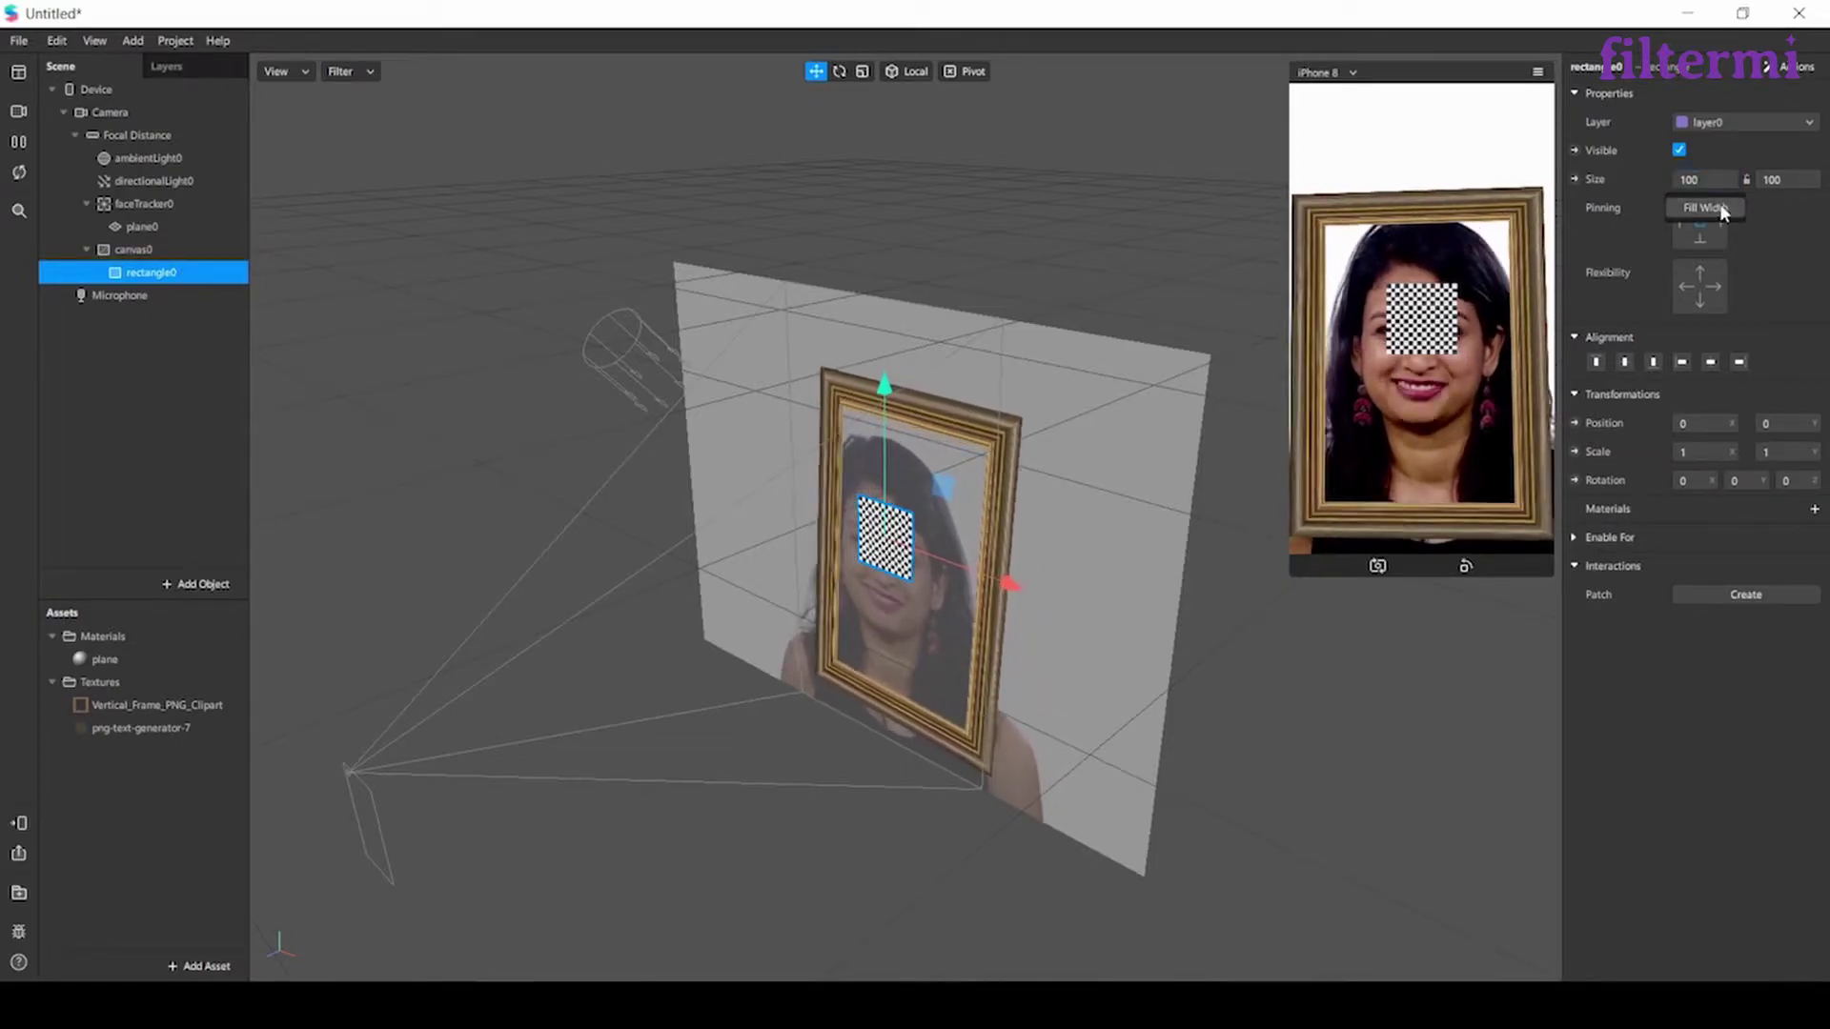
key("Return")
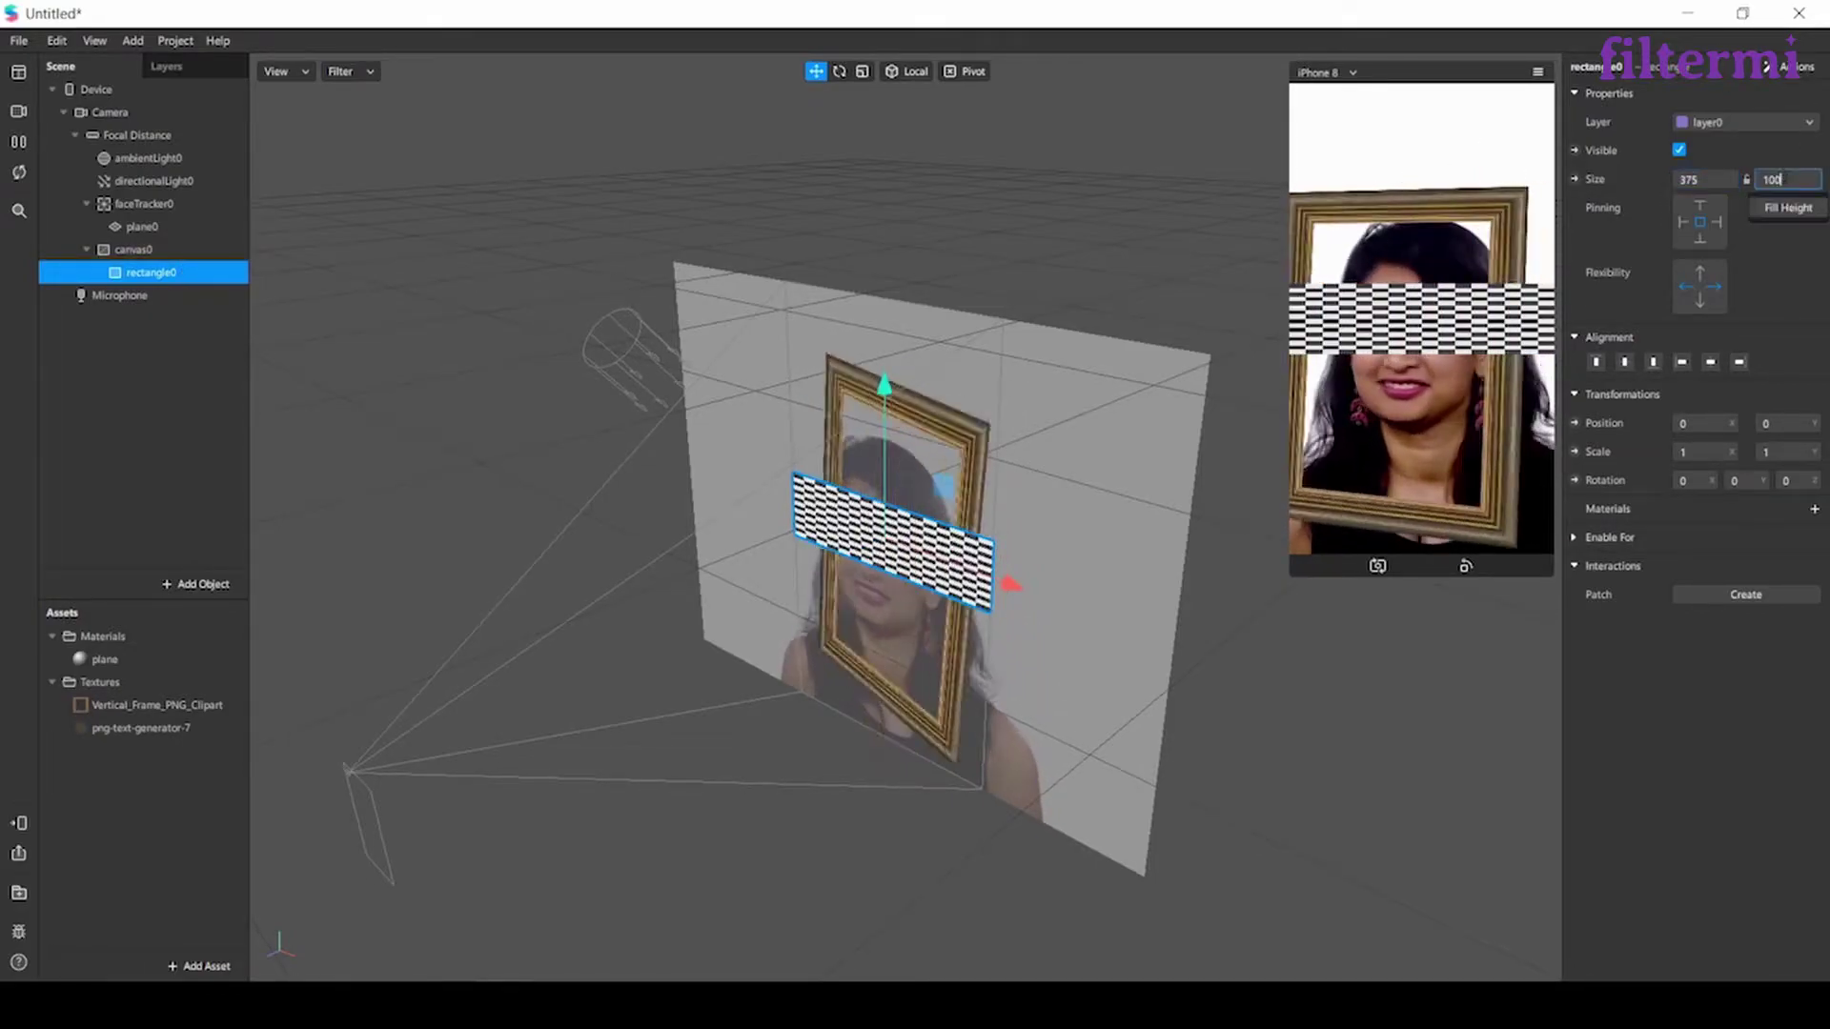
left_click(1788, 209)
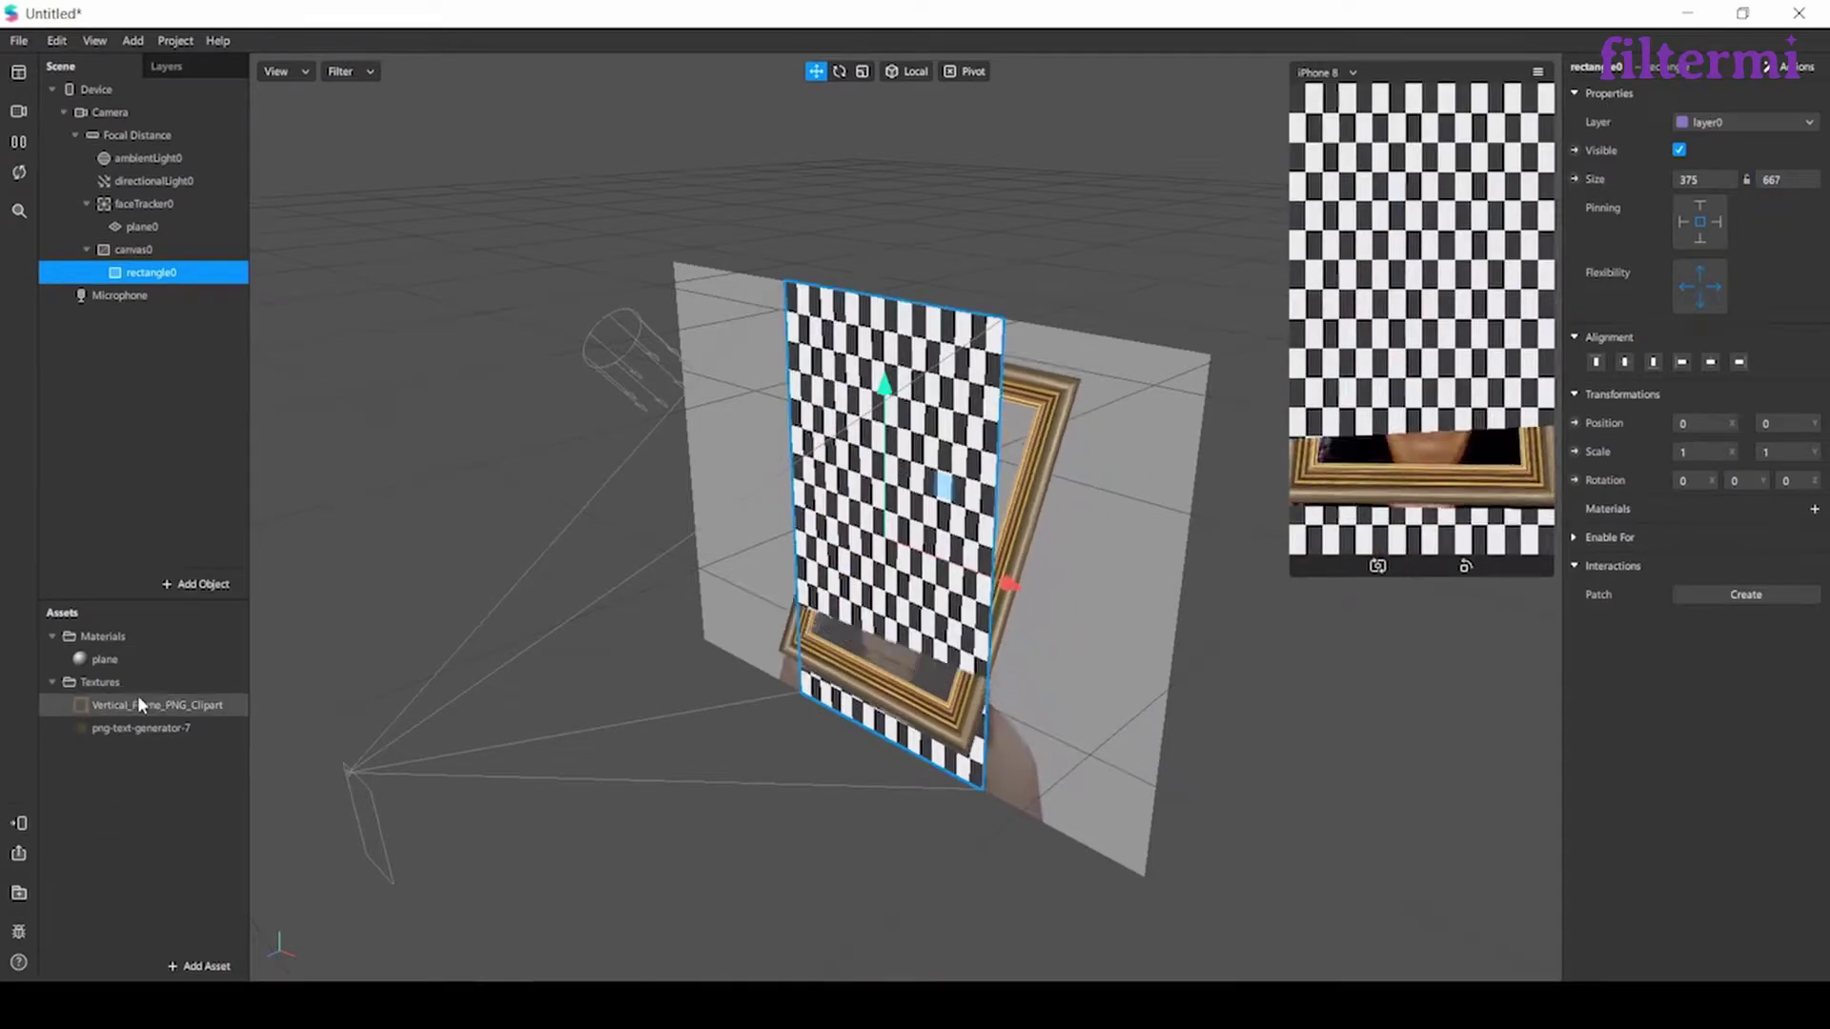
Step: Create a material named 'rectangle' textured with png-text-generator-7
left_click(196, 966)
left_click(257, 791)
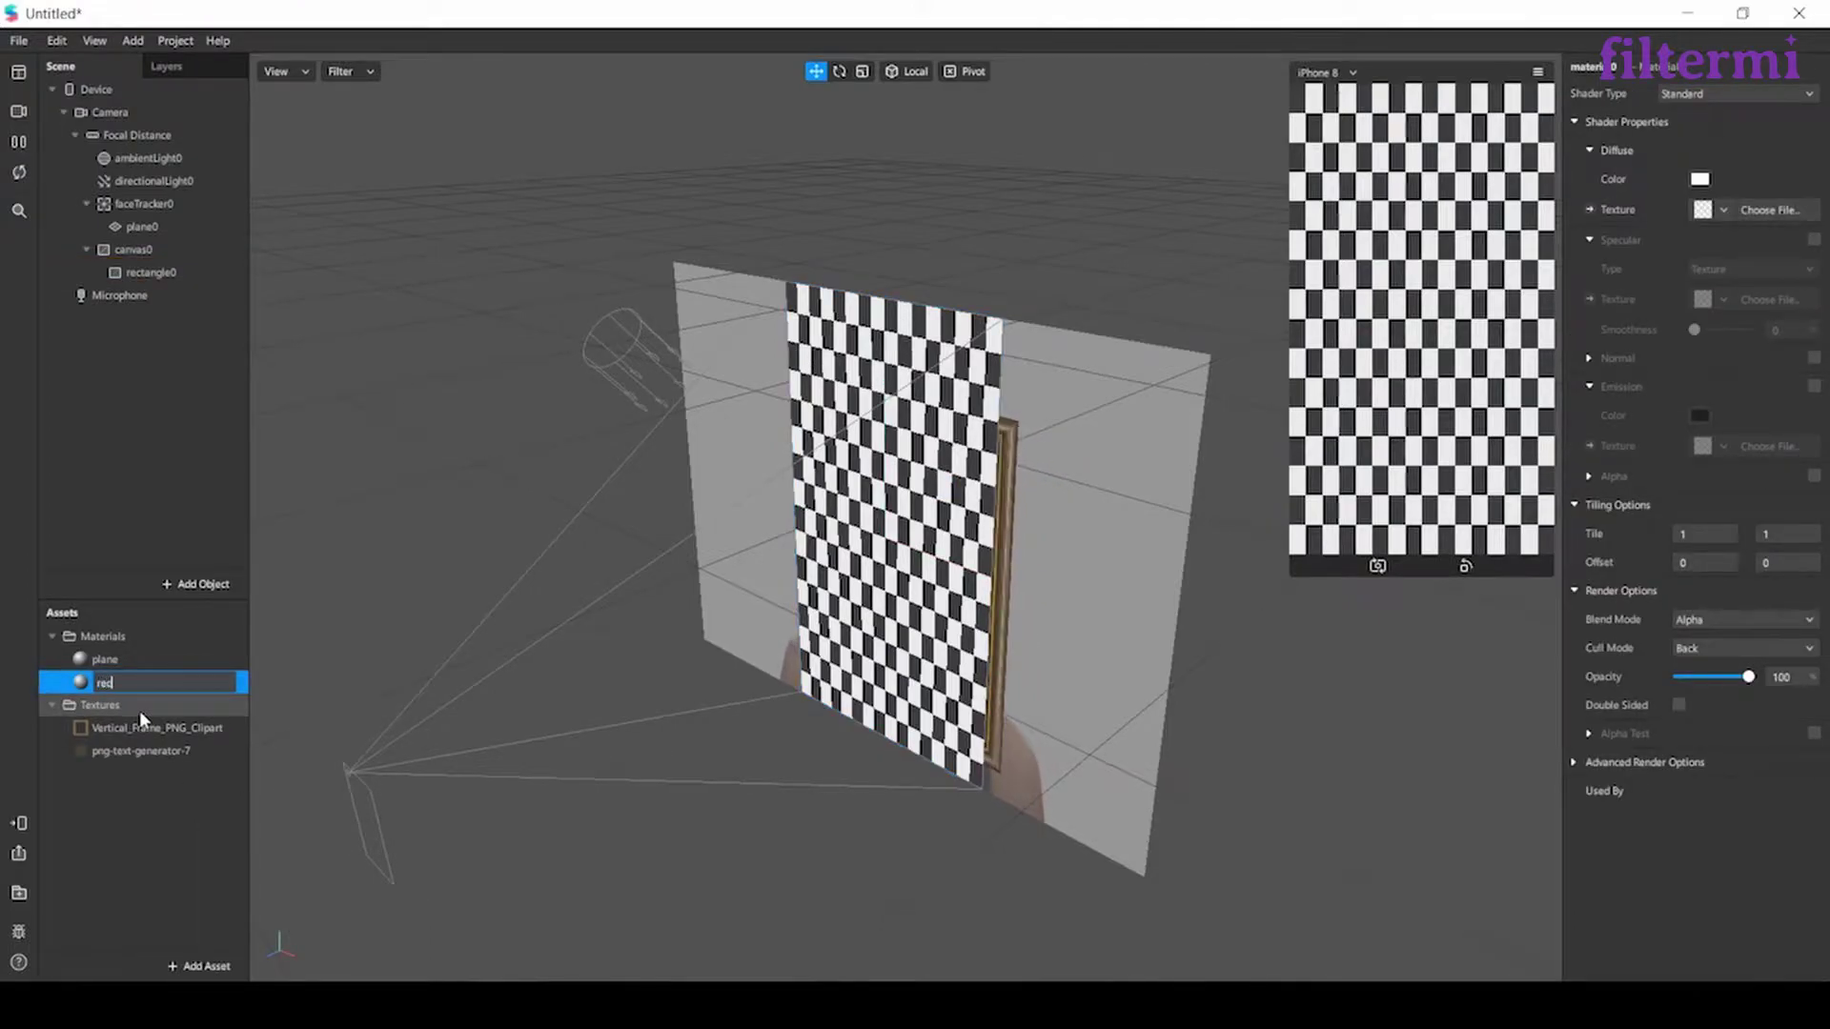
type("rectangle")
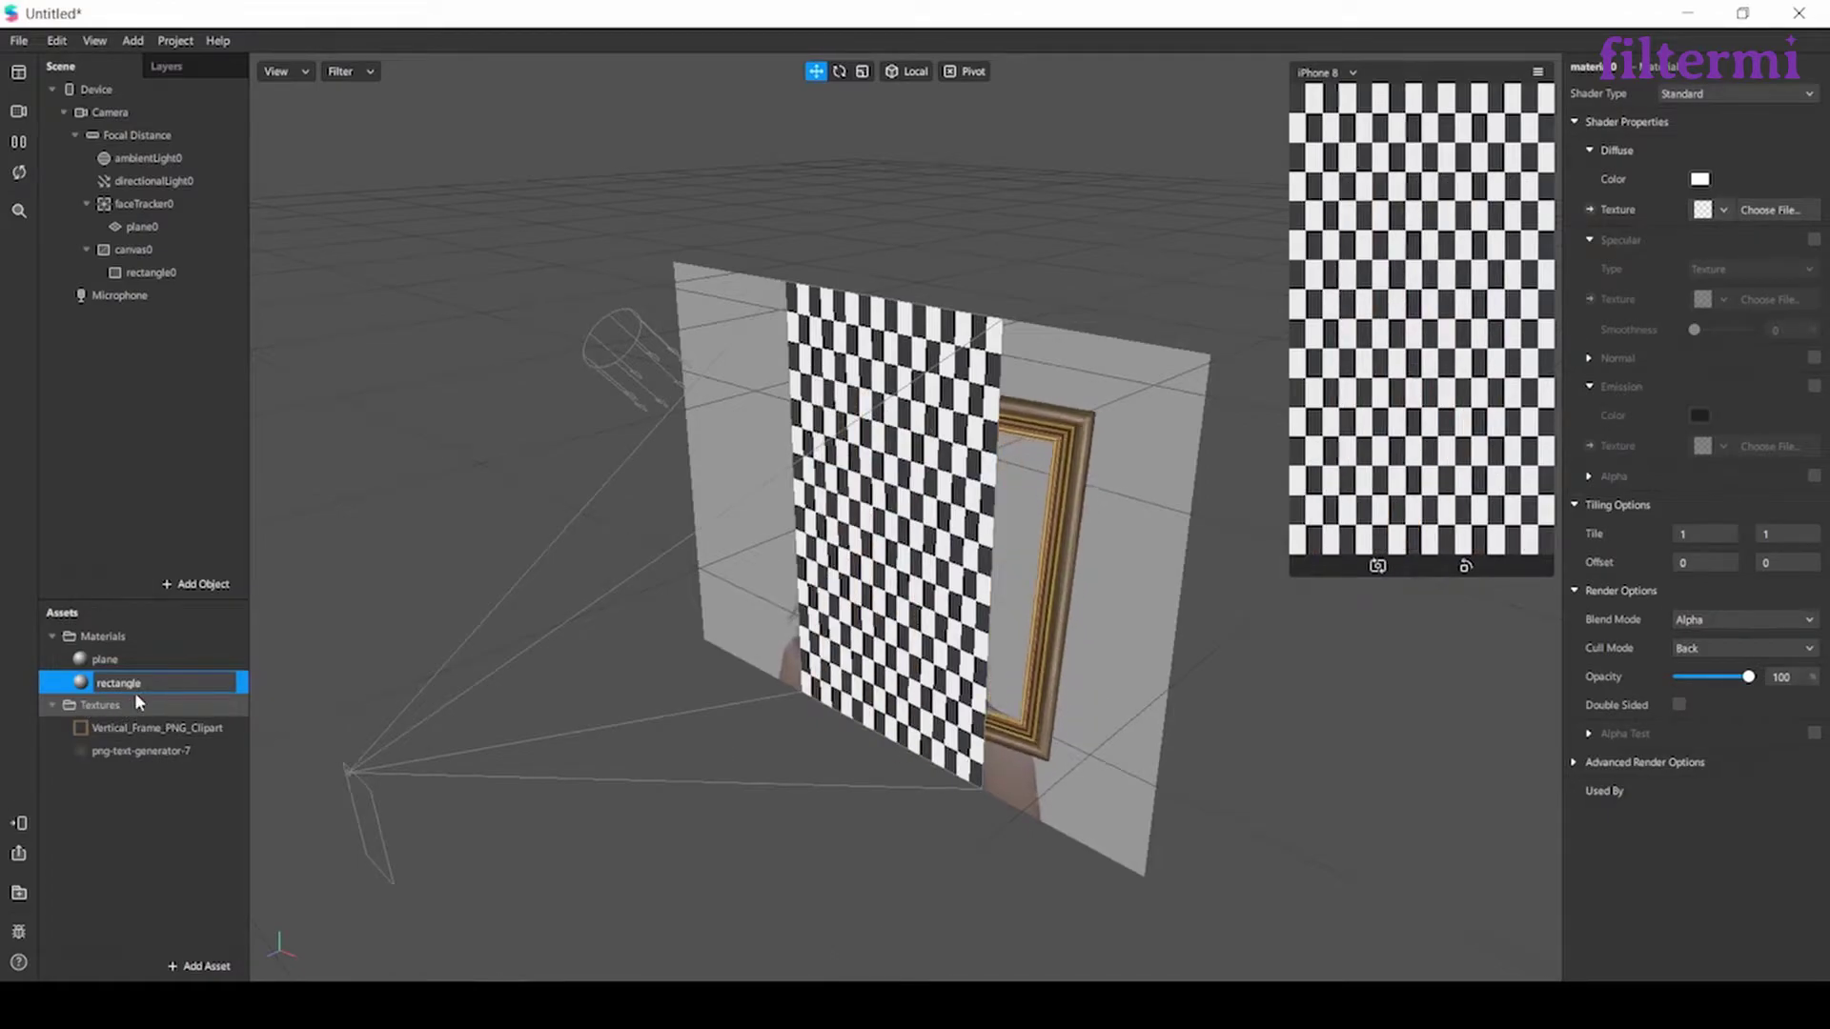
key("Return")
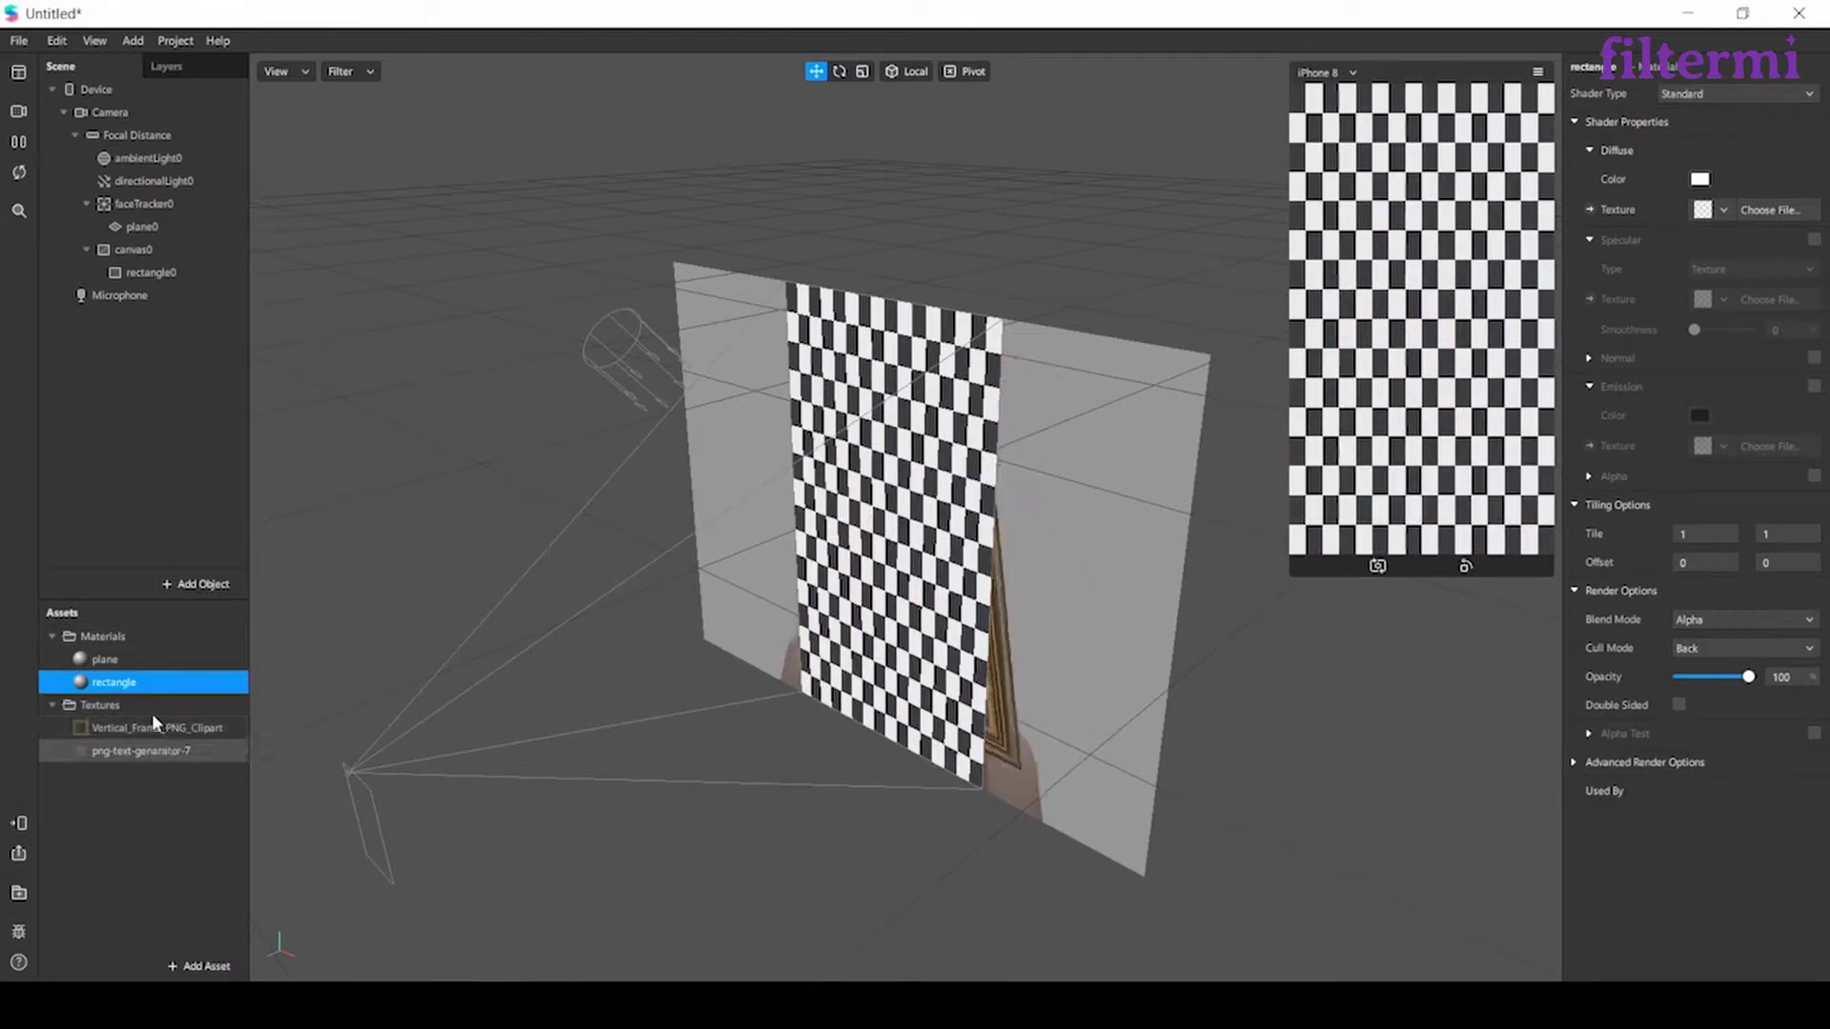
left_click(1723, 210)
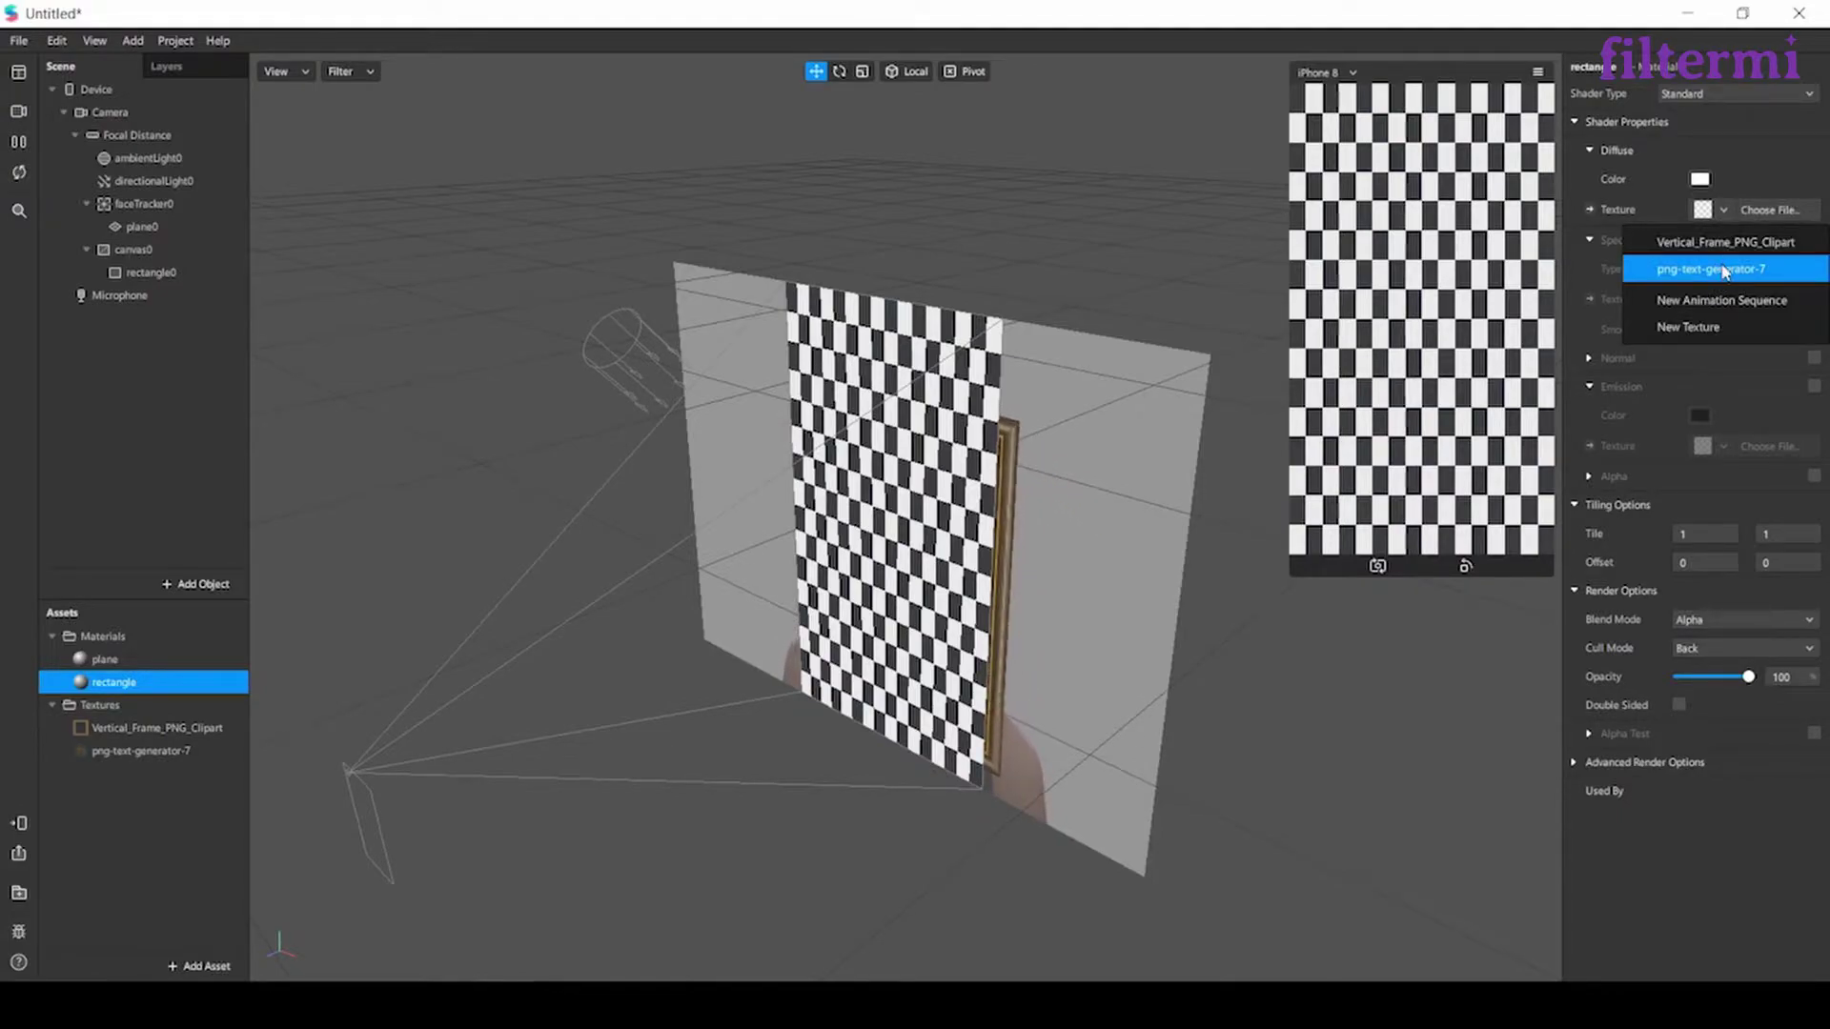
left_click(1711, 270)
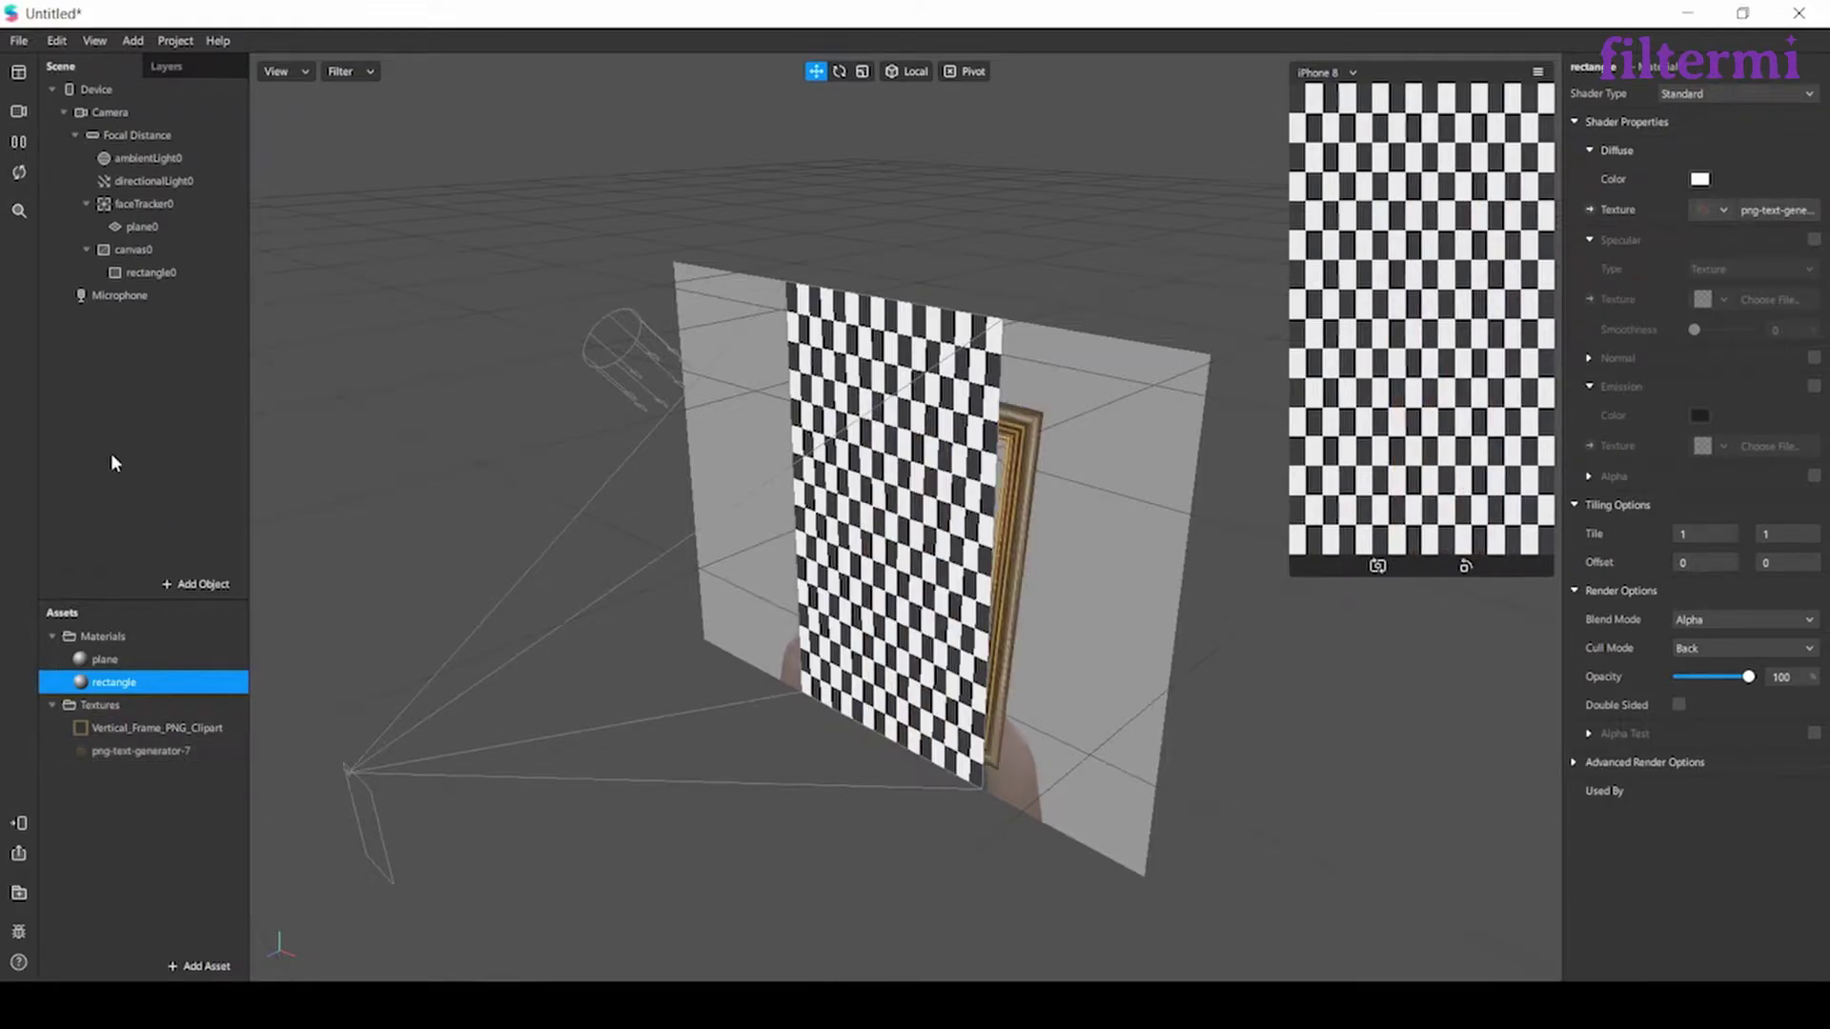
Step: Assign the rectangle material to rectangle0
left_click(134, 272)
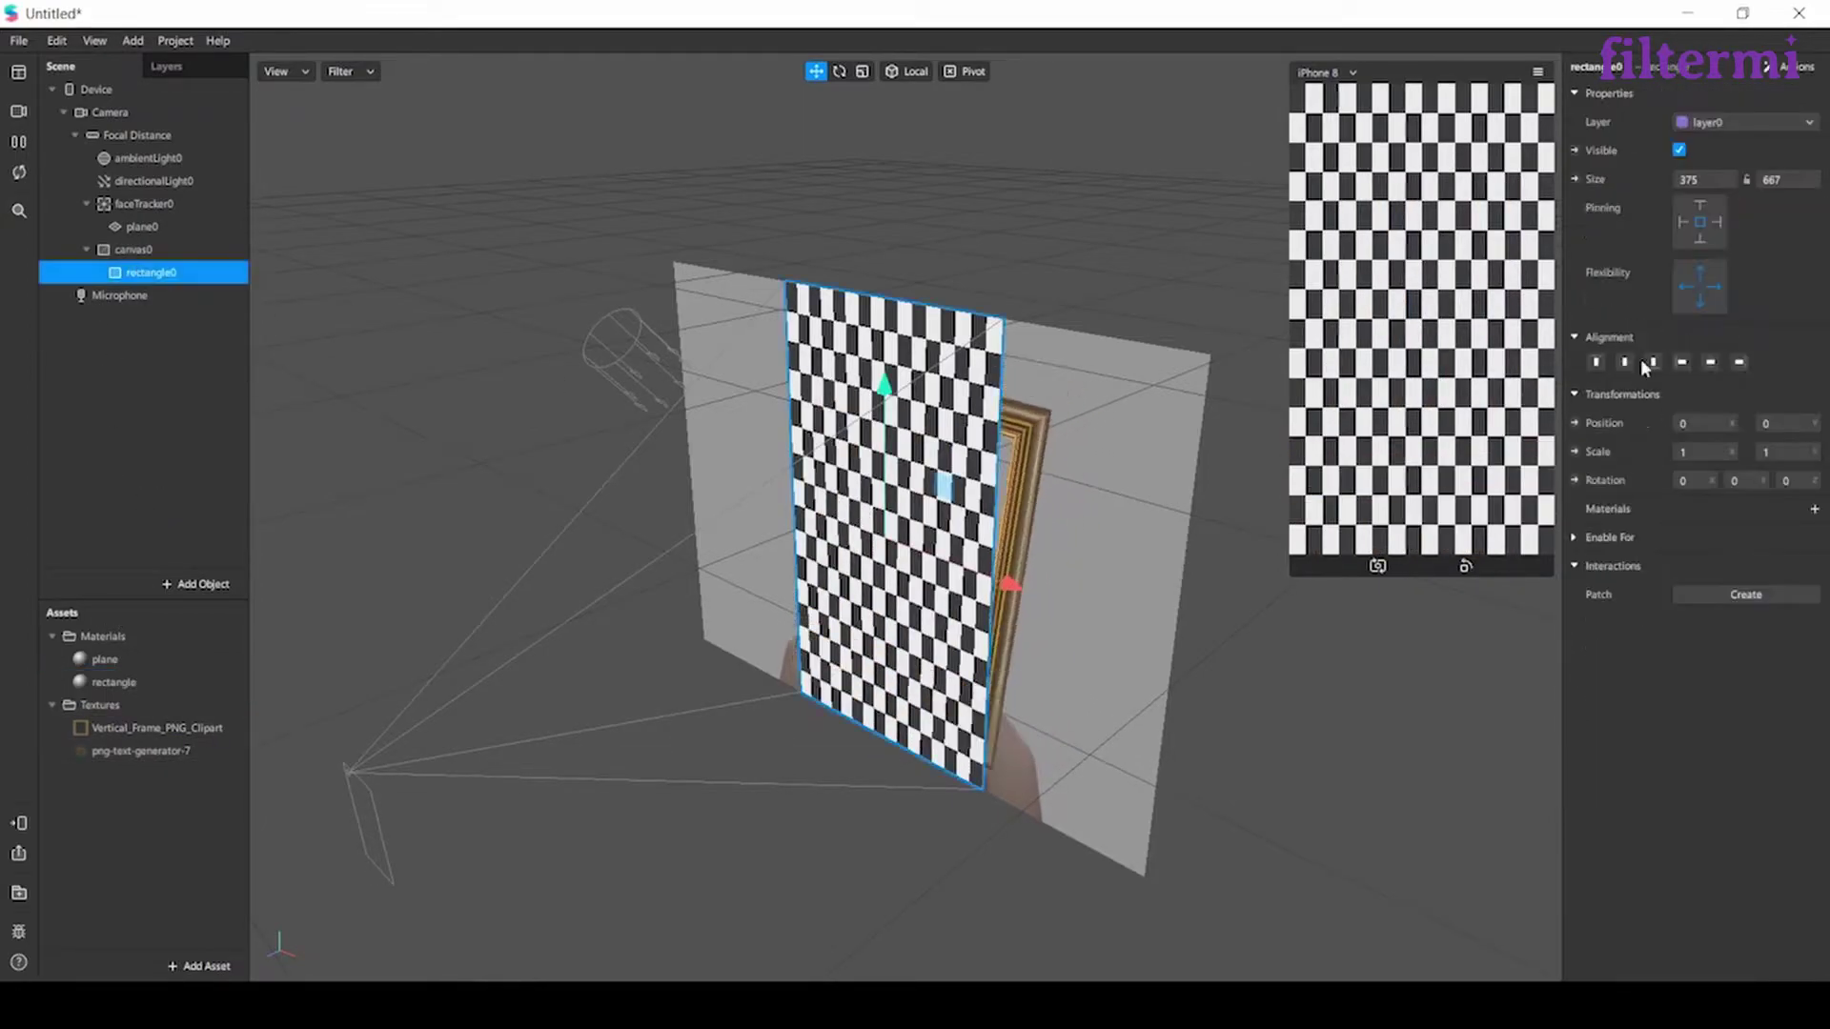
left_click(1814, 511)
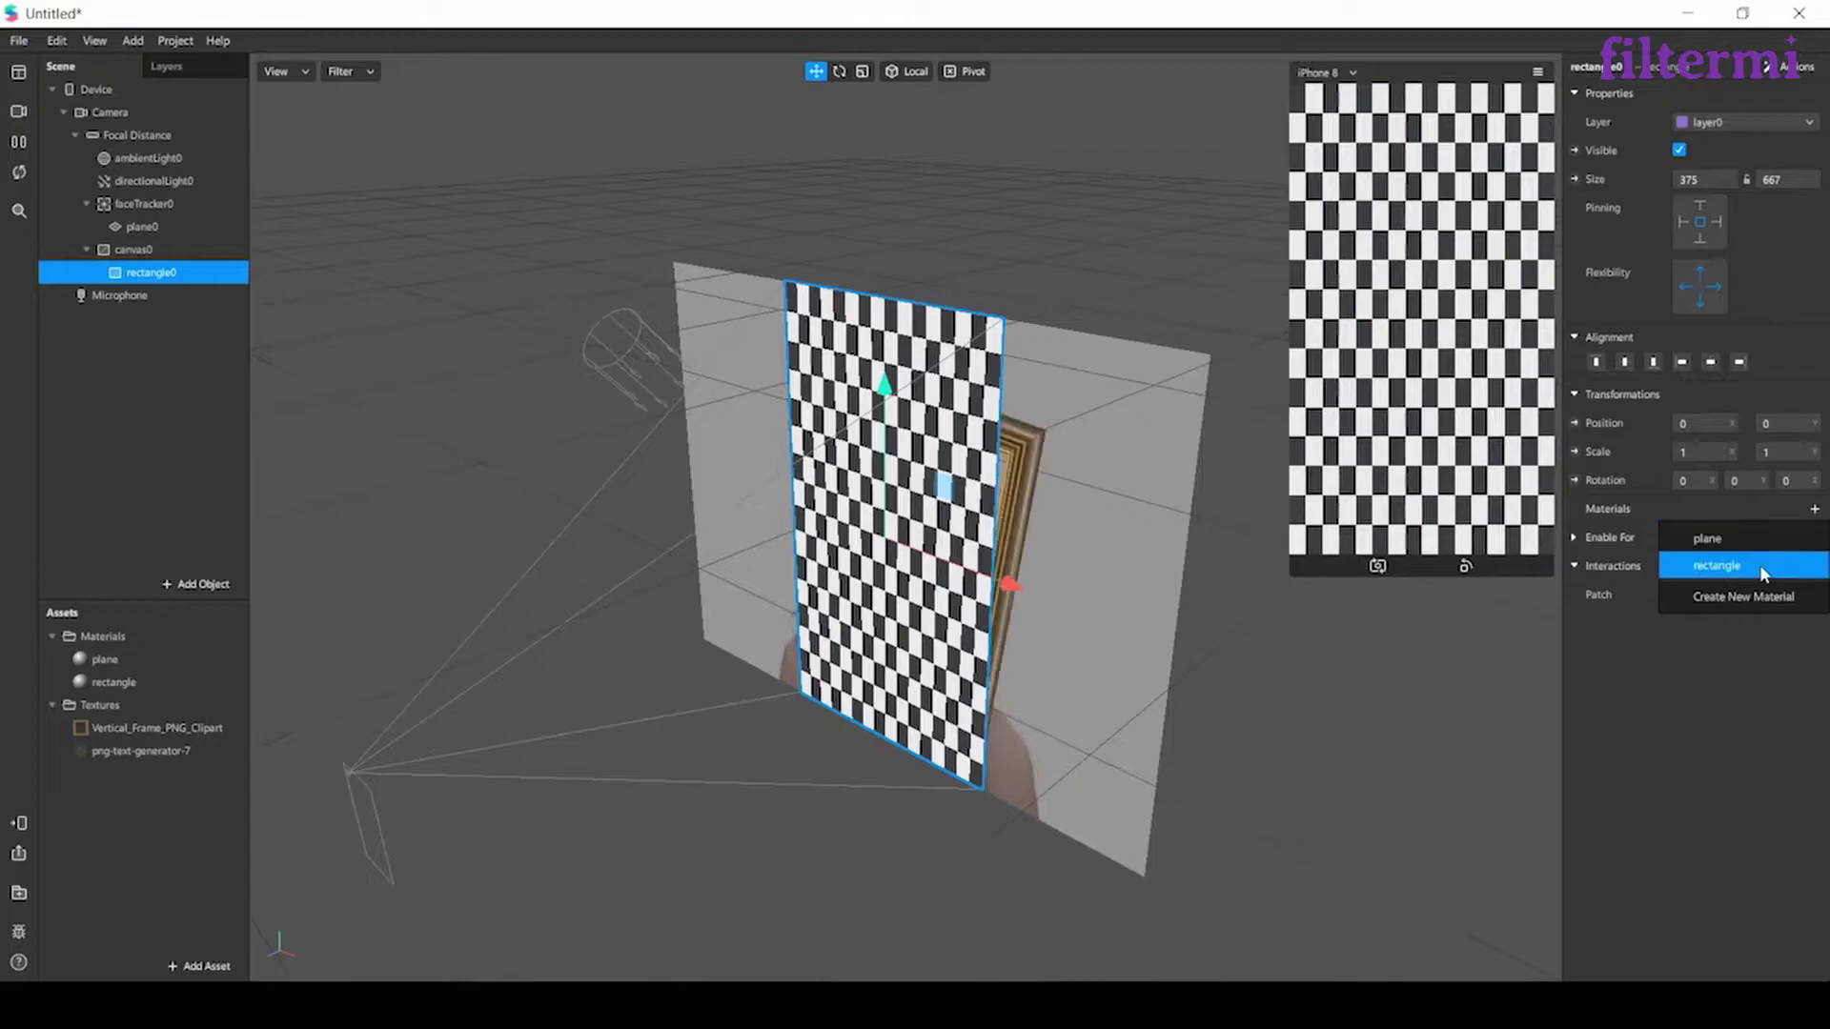
left_click(1761, 568)
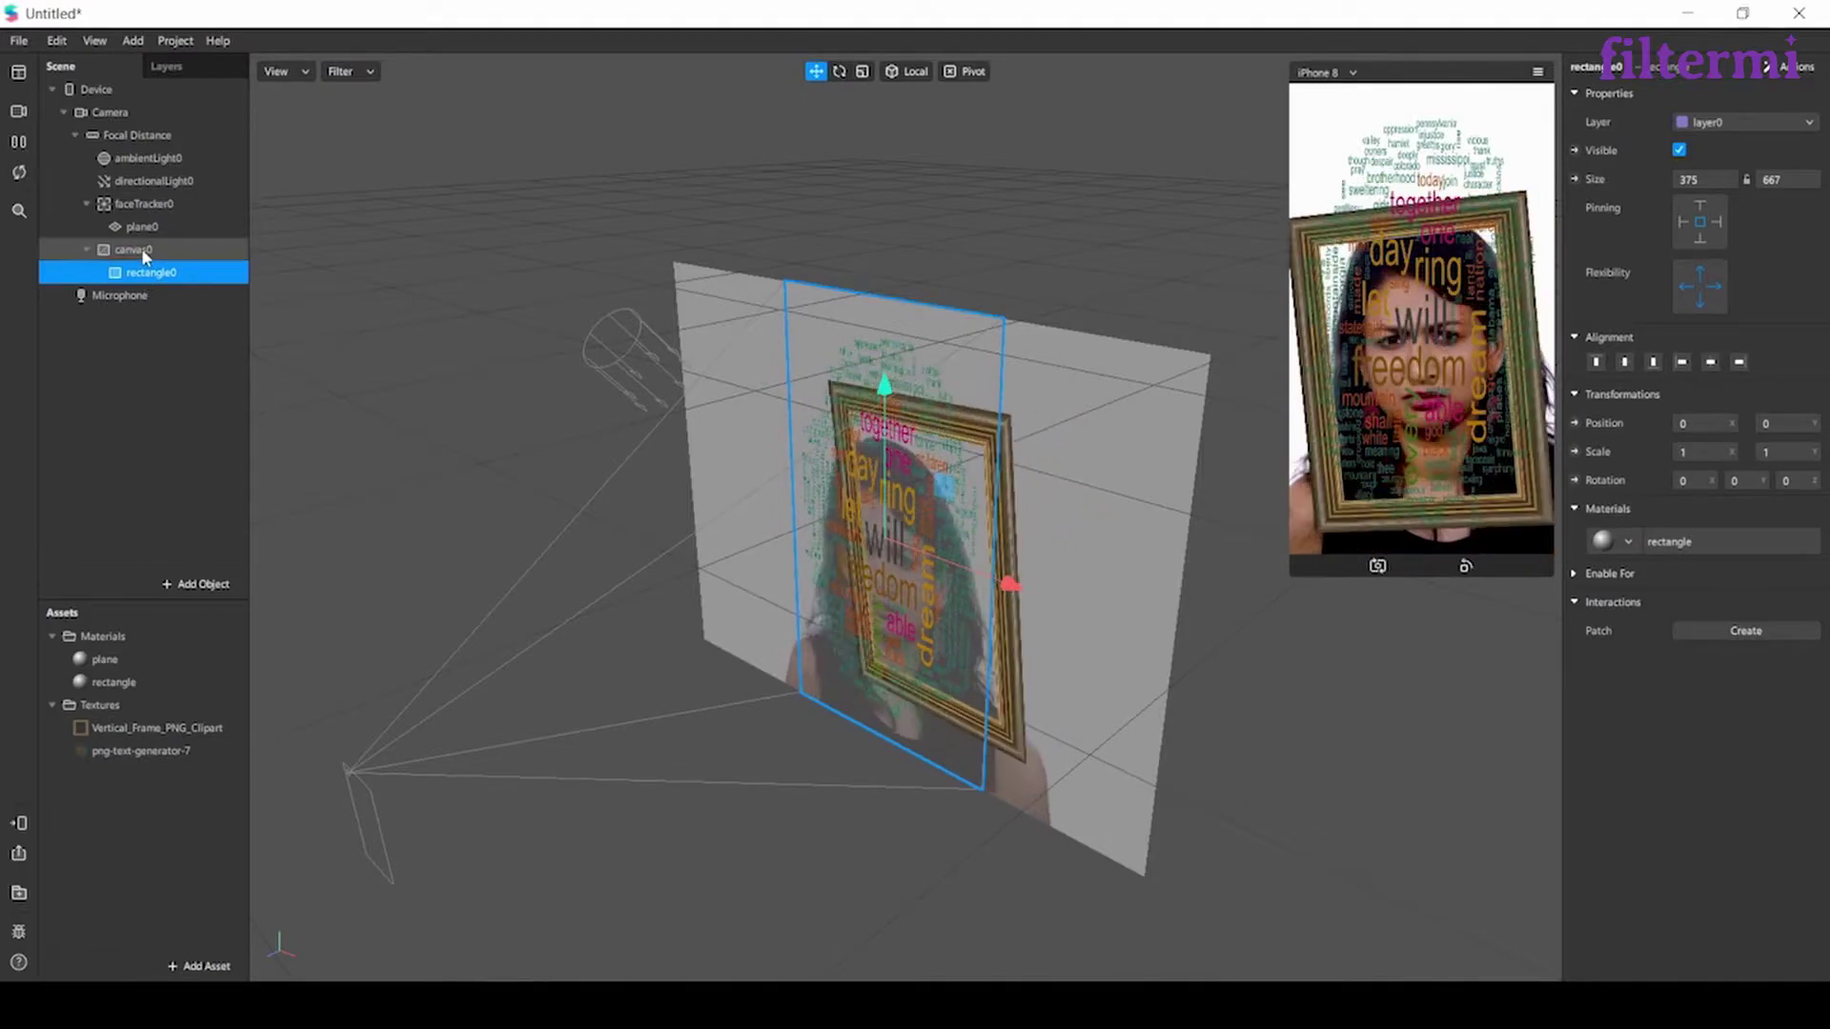
Step: Move canvas0 above faceTracker0 in the Scene panel and select rectangle0
left_click_drag(141, 247, 145, 181)
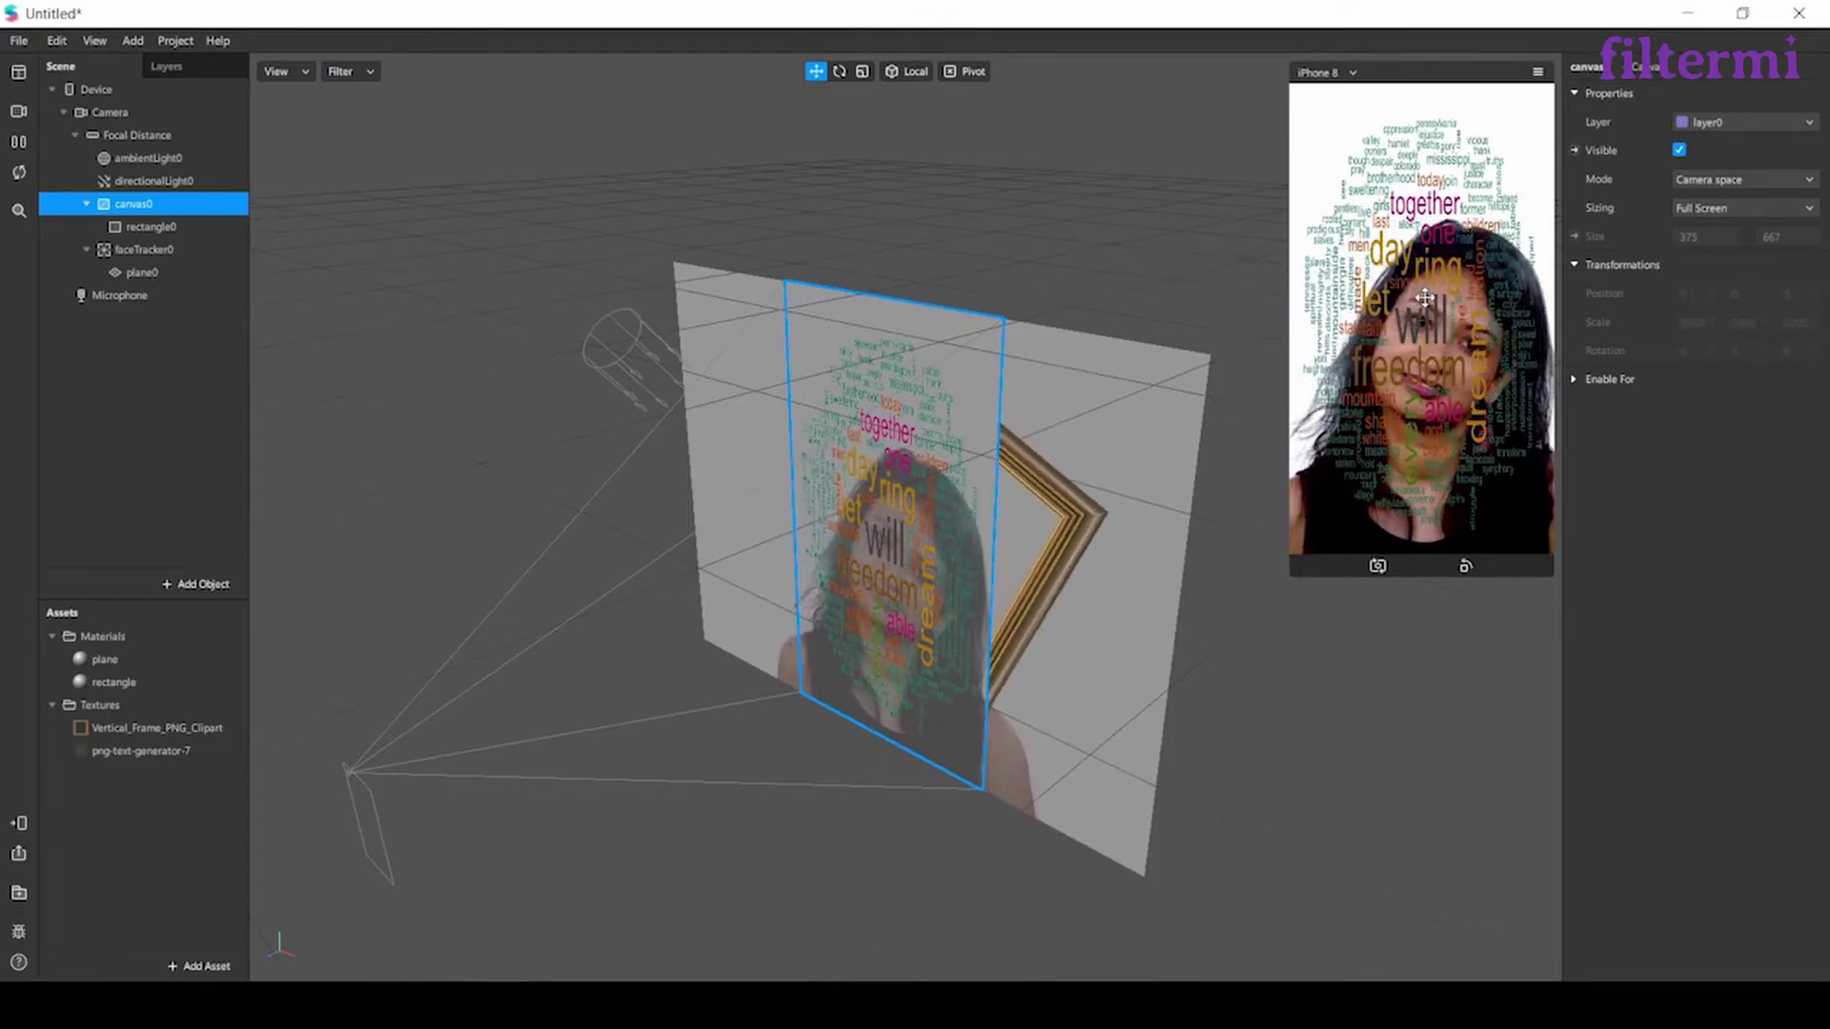
left_click(132, 235)
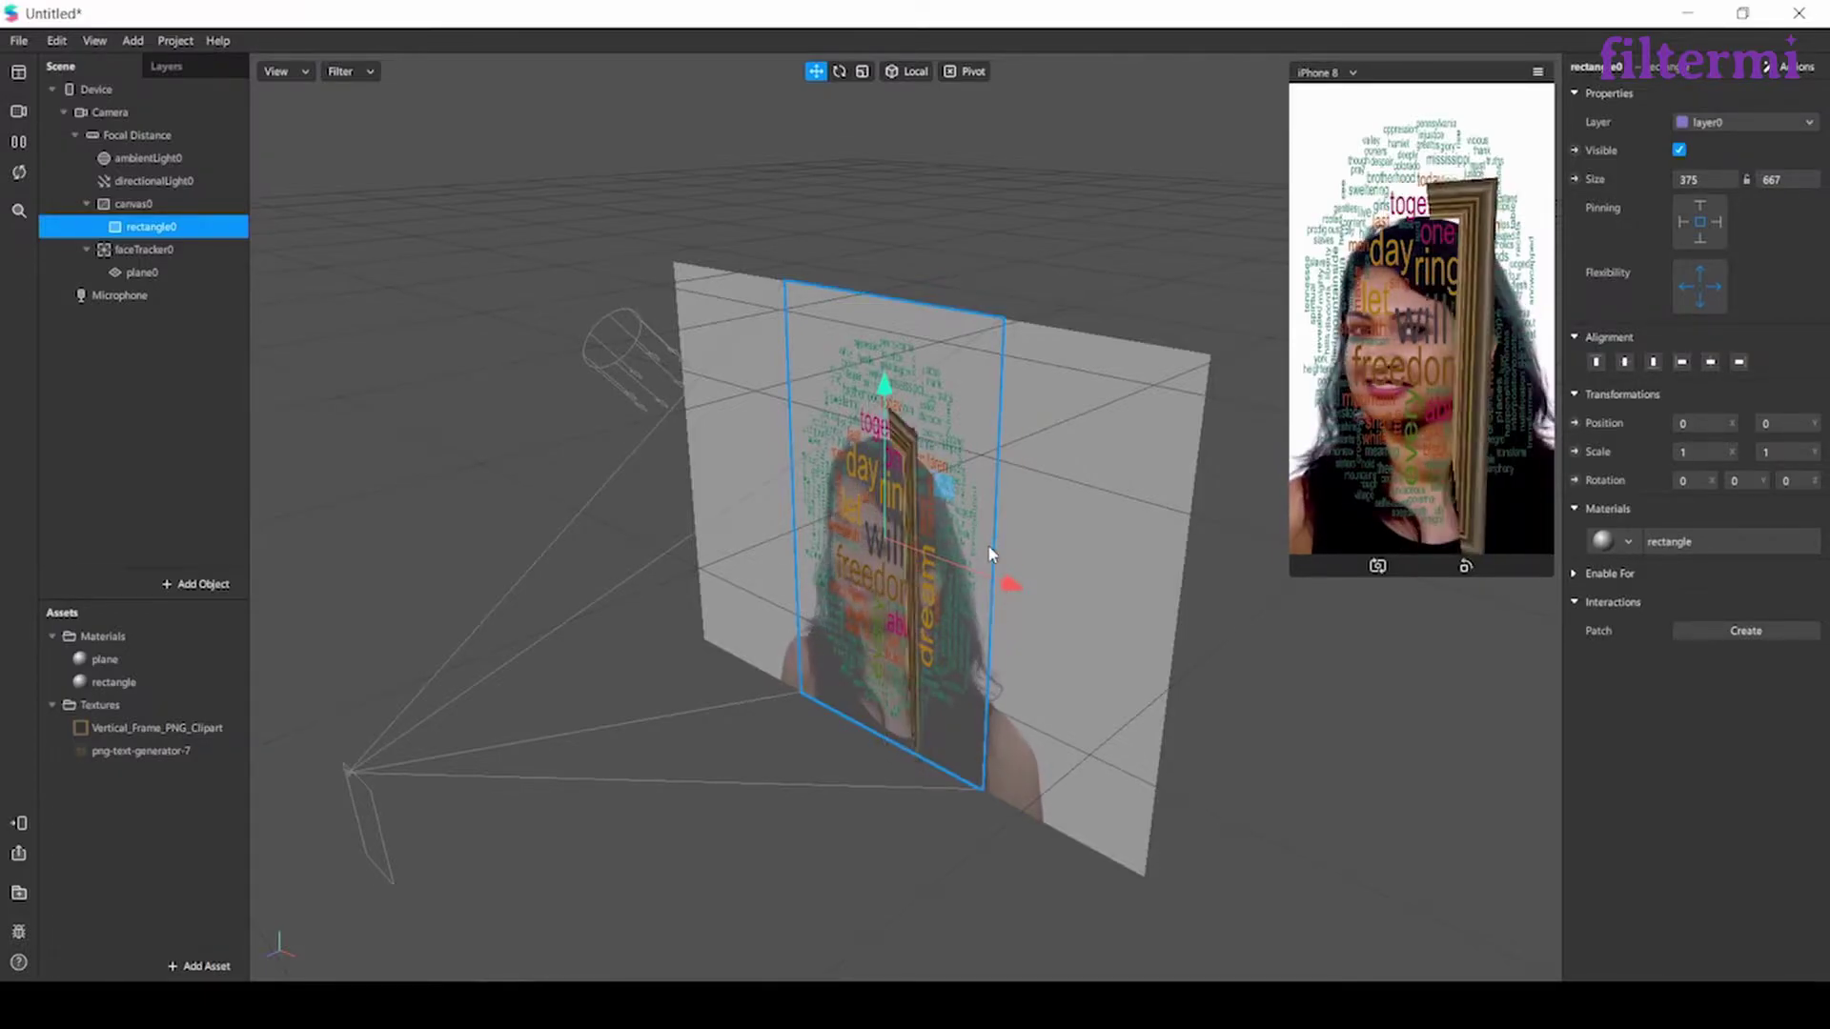
Step: Uncheck Use Depth Test on the plane material and enlarge the simulator preview
left_click(120, 664)
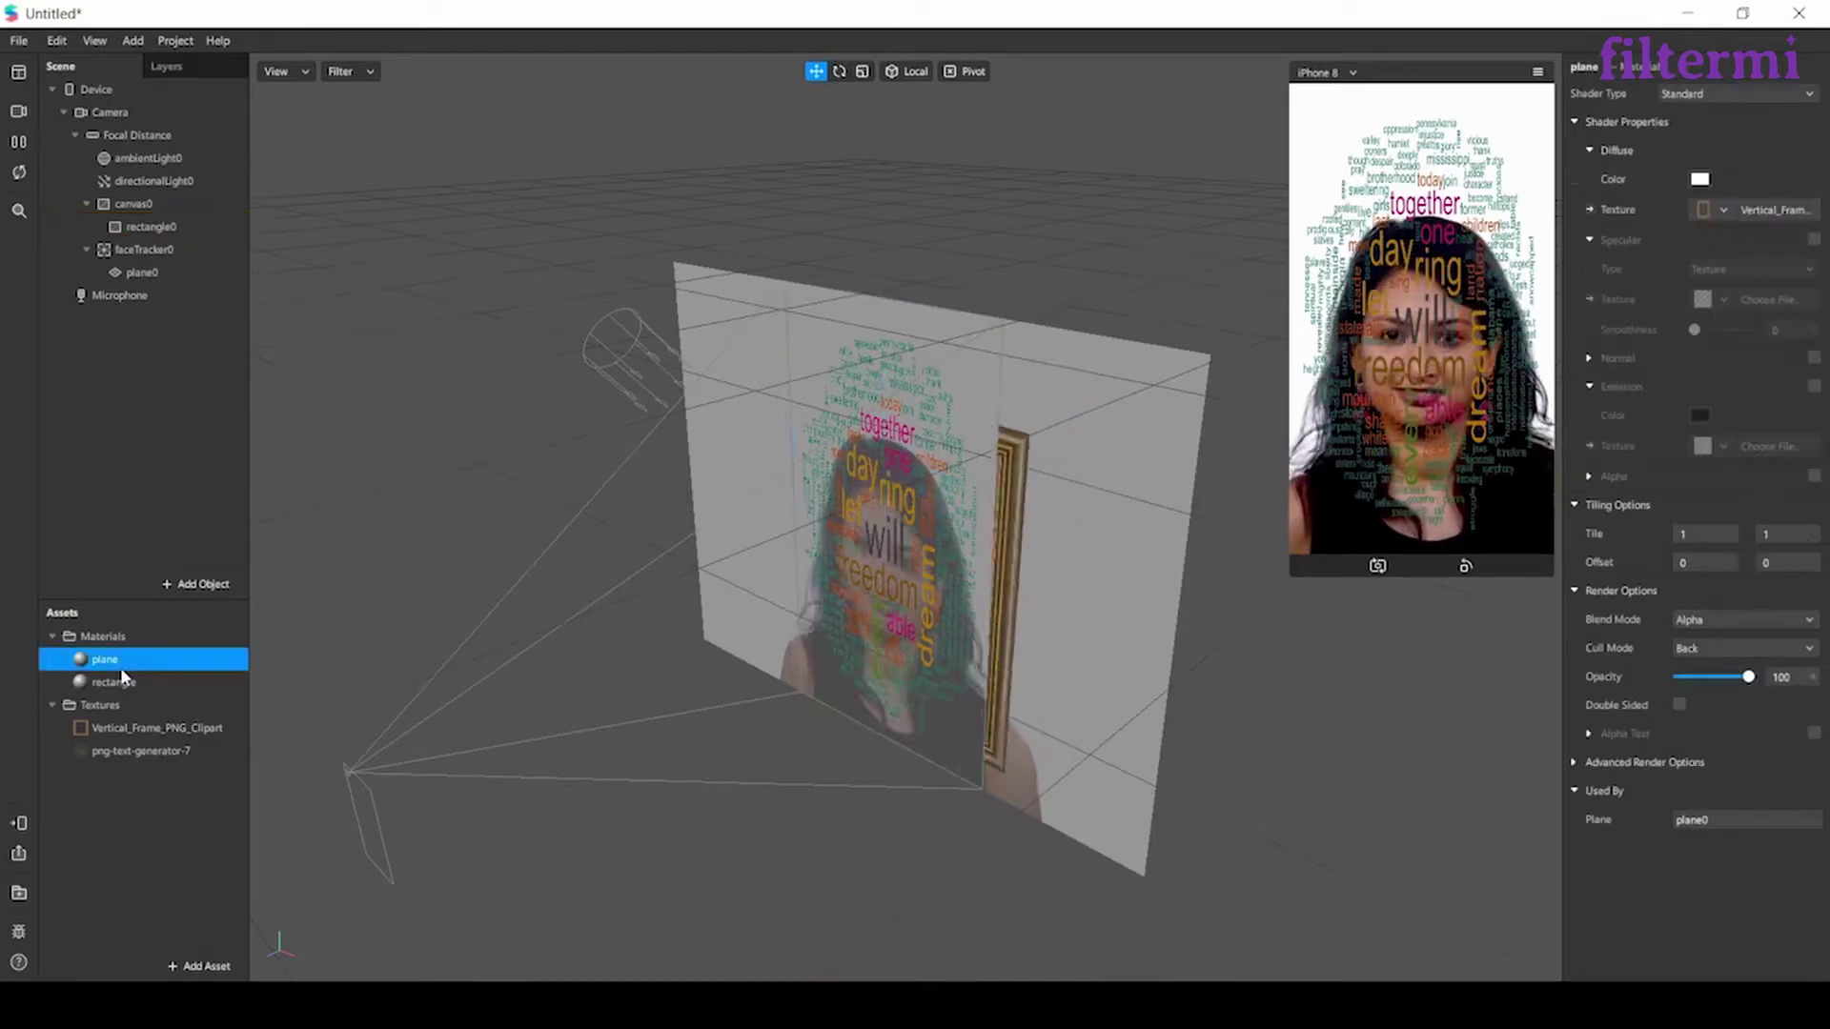
left_click(1575, 762)
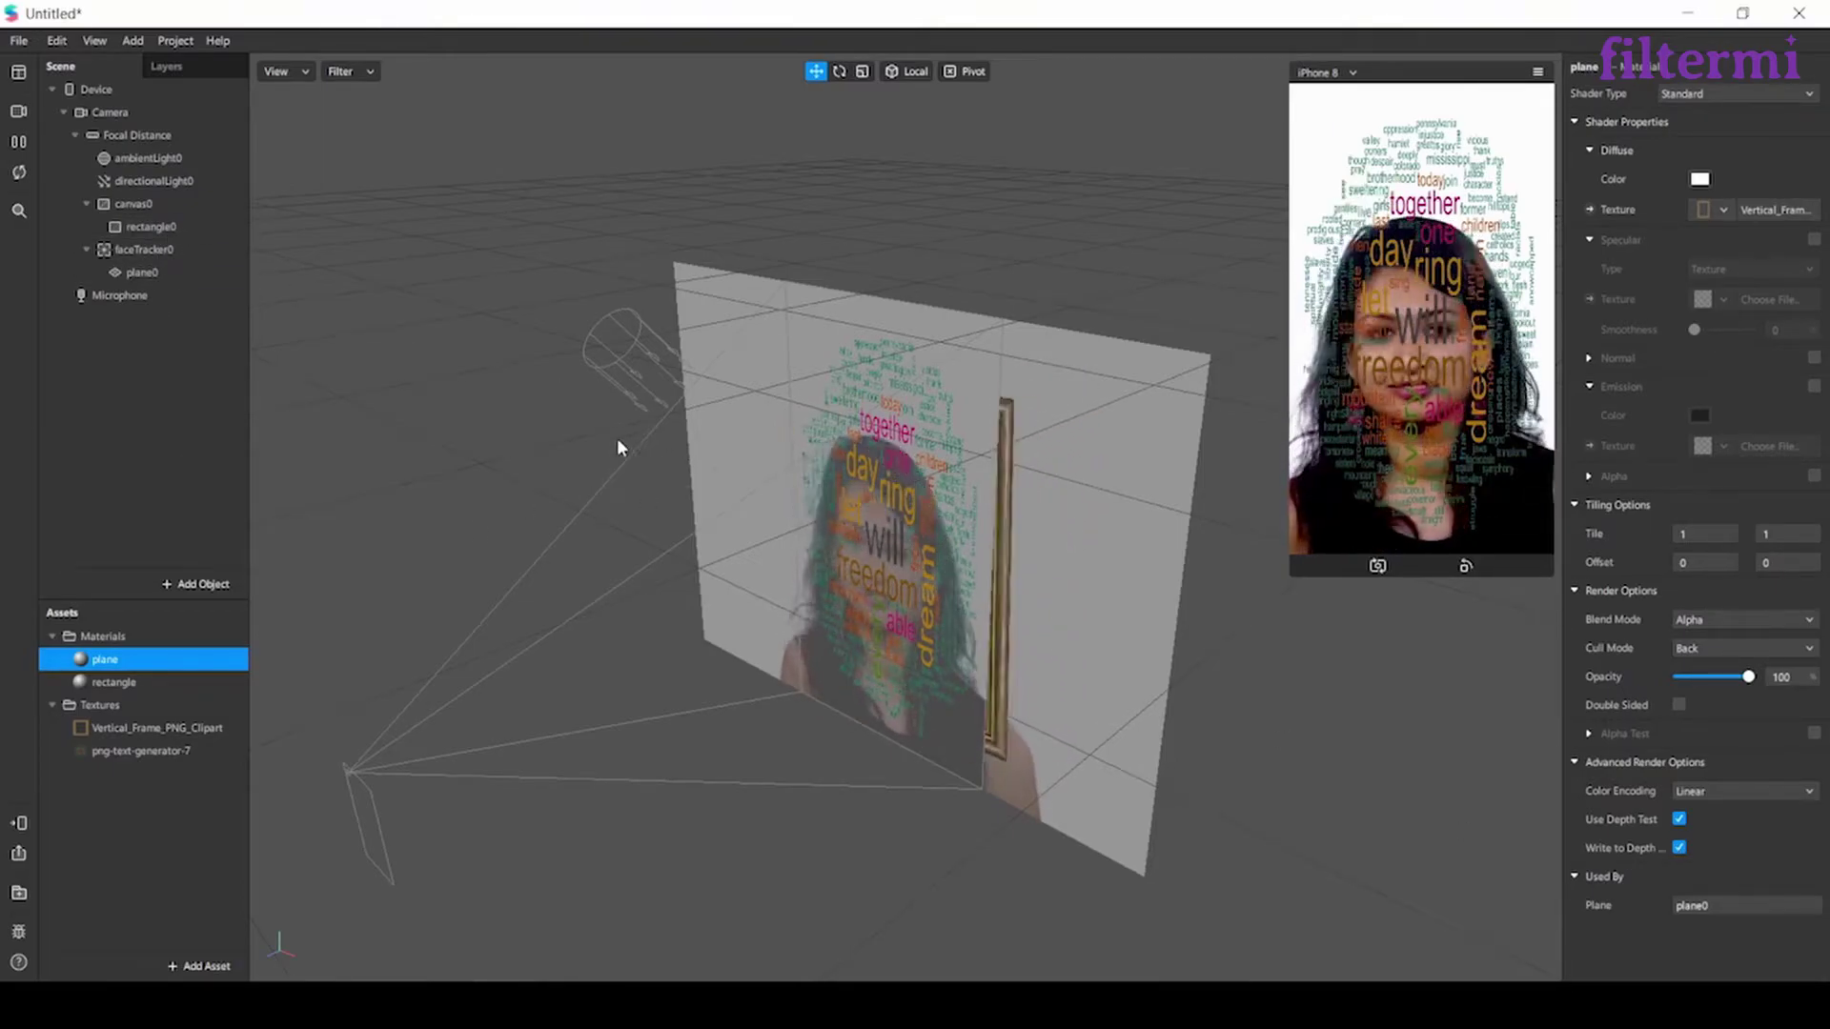
left_click(1678, 845)
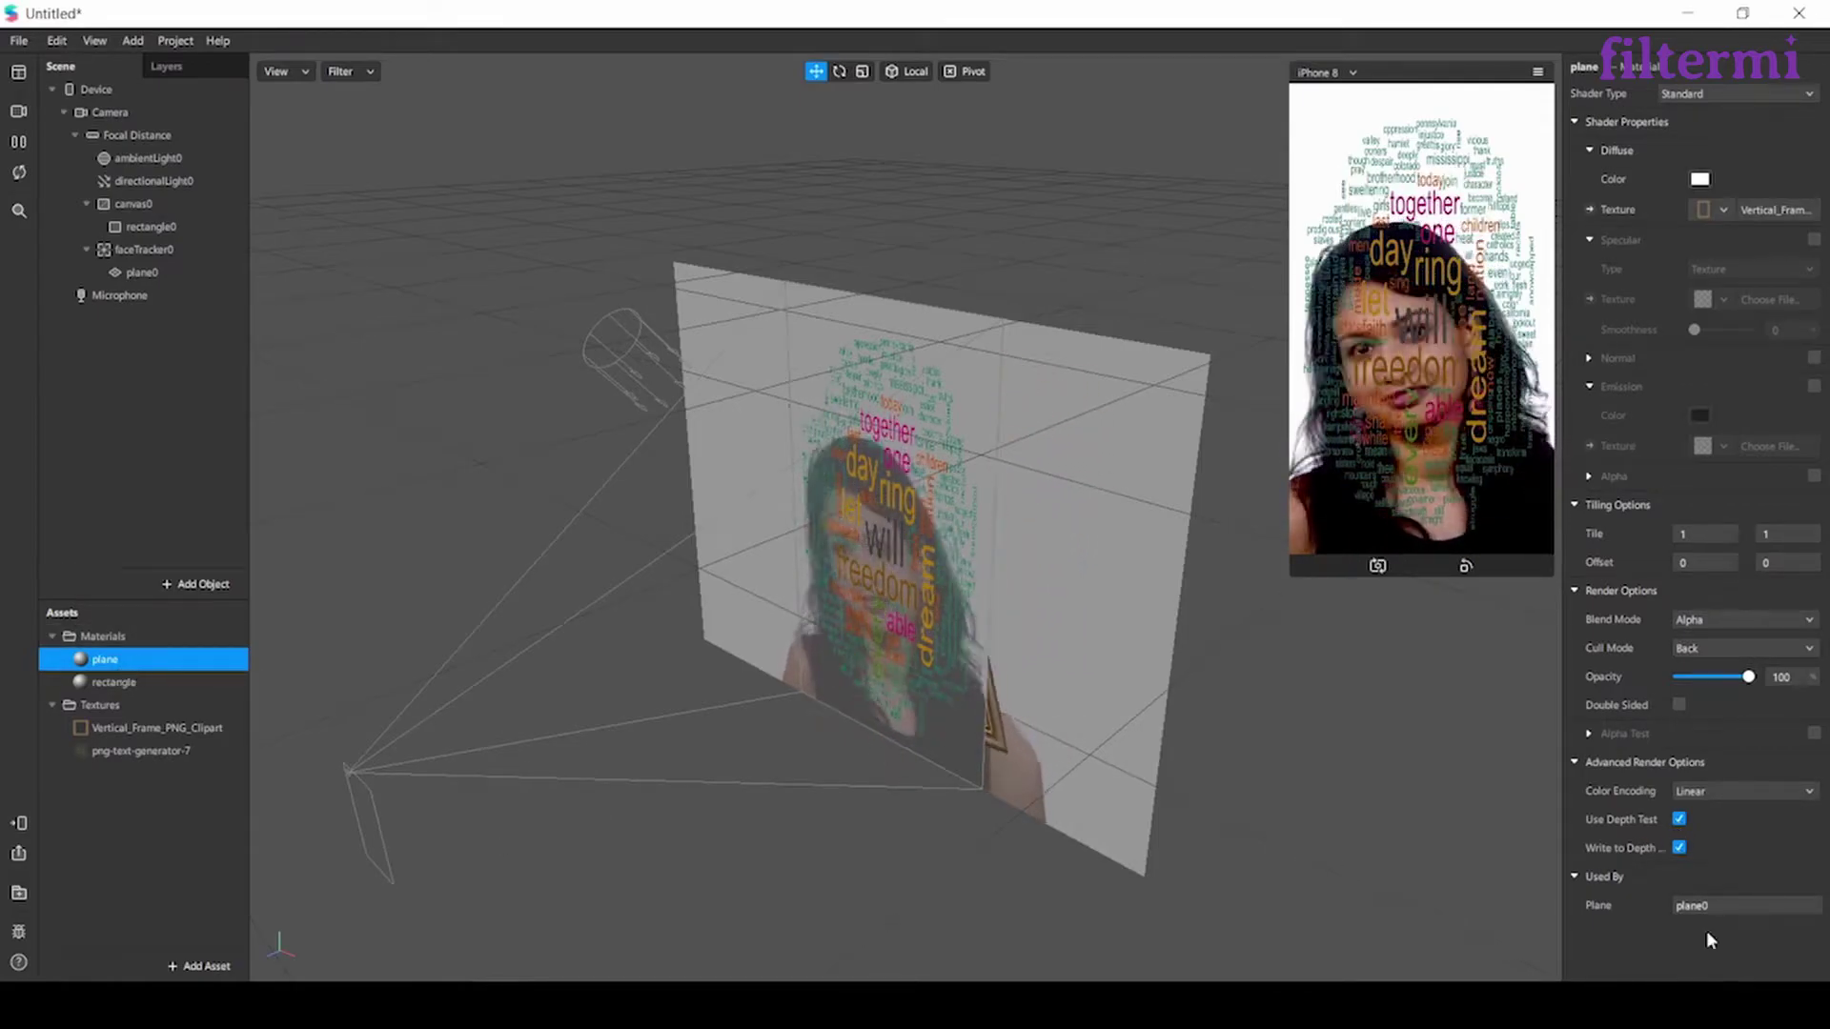
left_click(1679, 820)
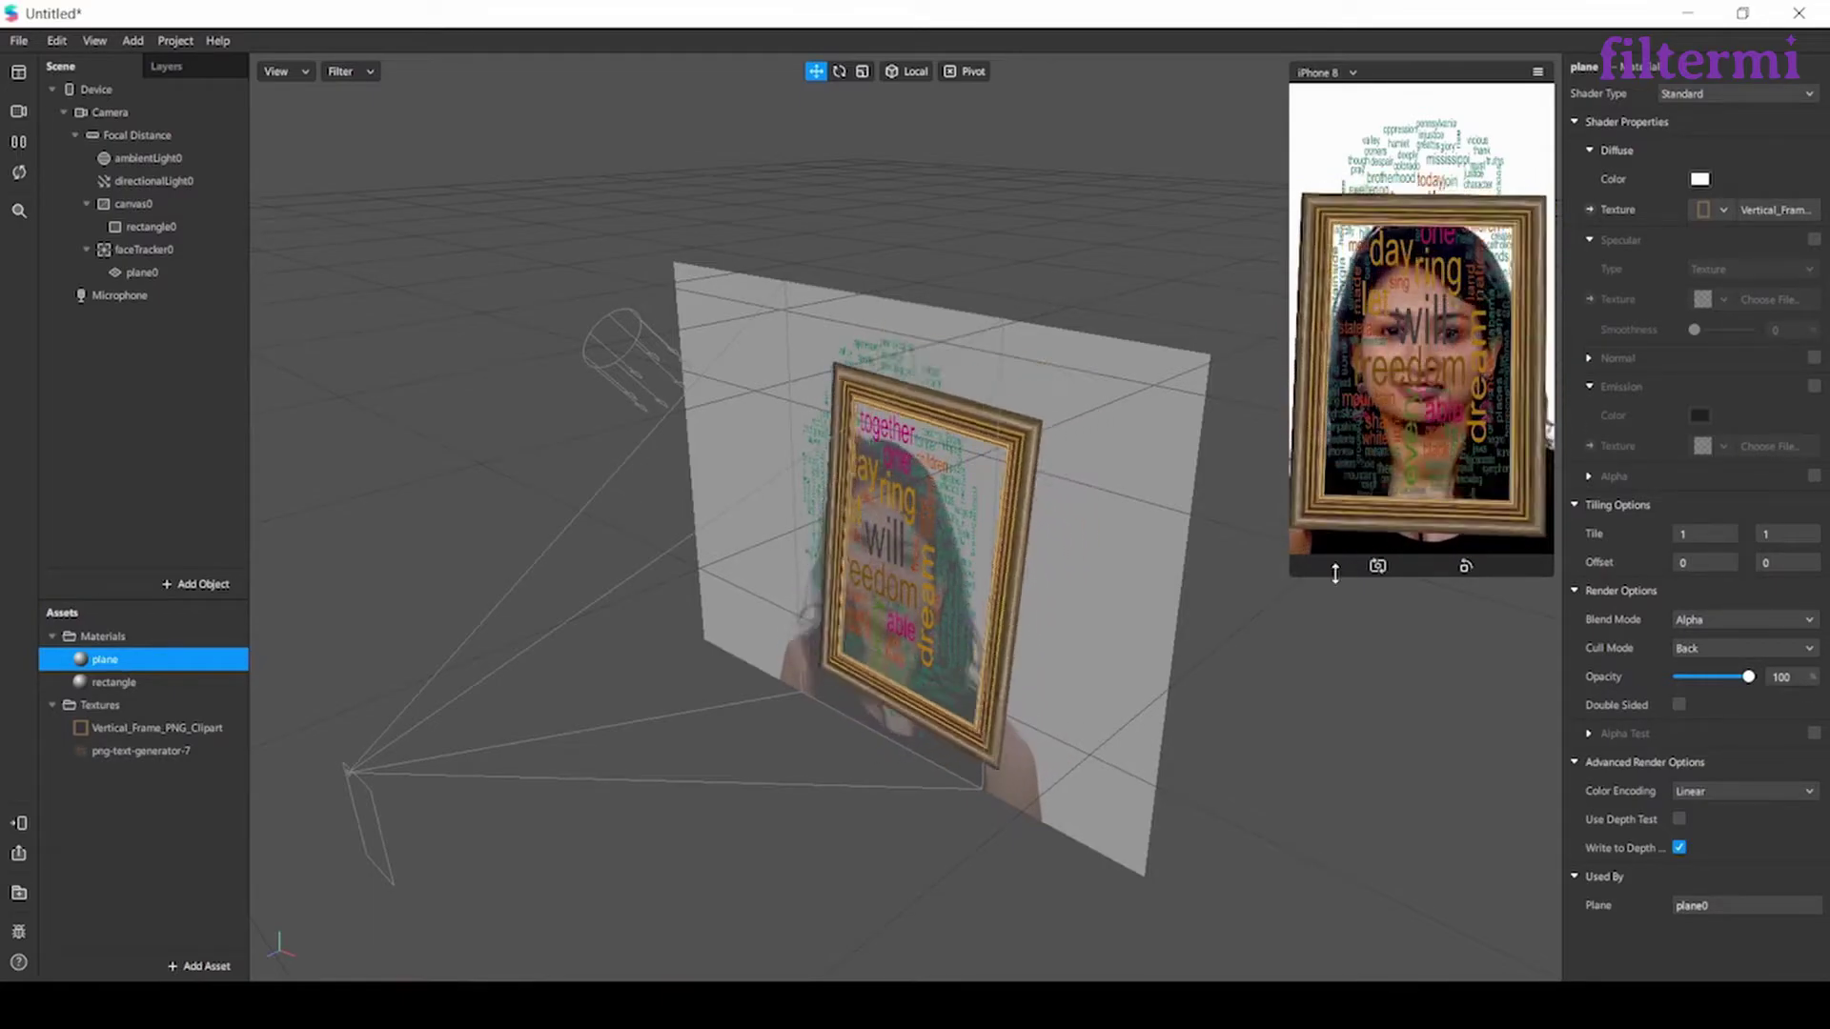
left_click_drag(1293, 570, 1126, 776)
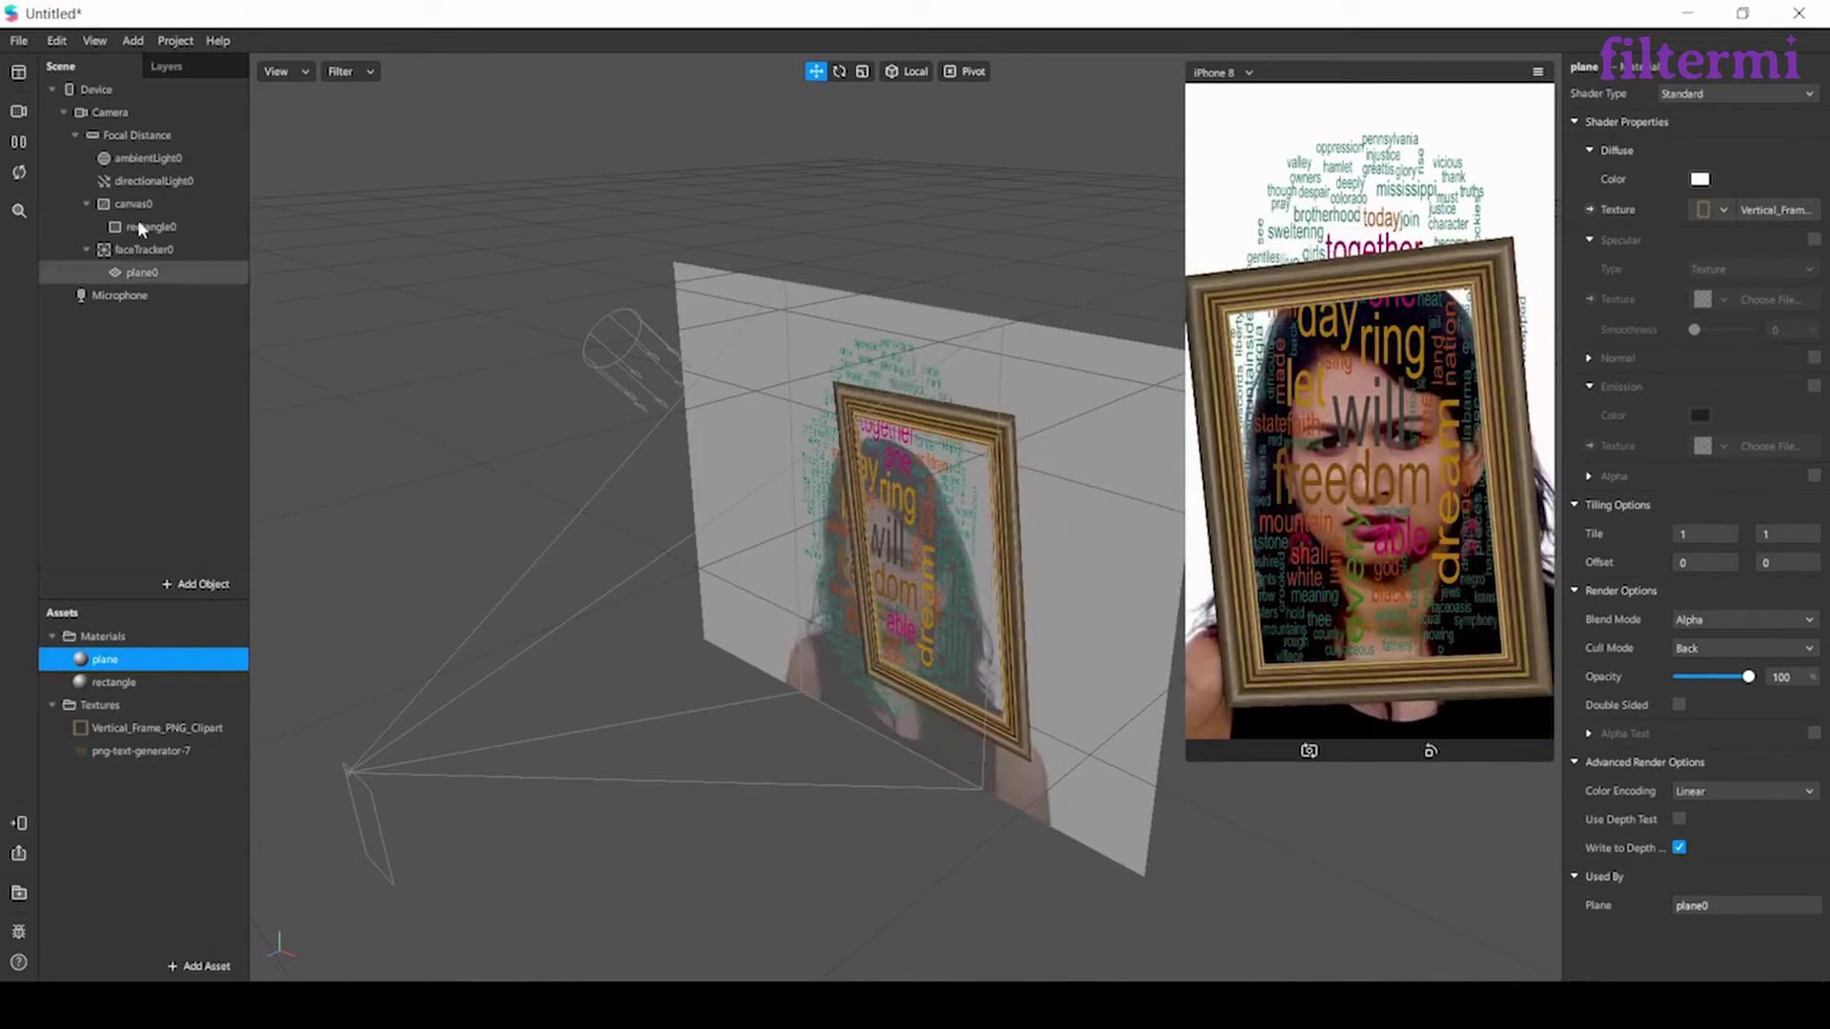
Step: Delete canvas0 and add a new plane, plane1, inside faceTracker0
left_click(142, 209)
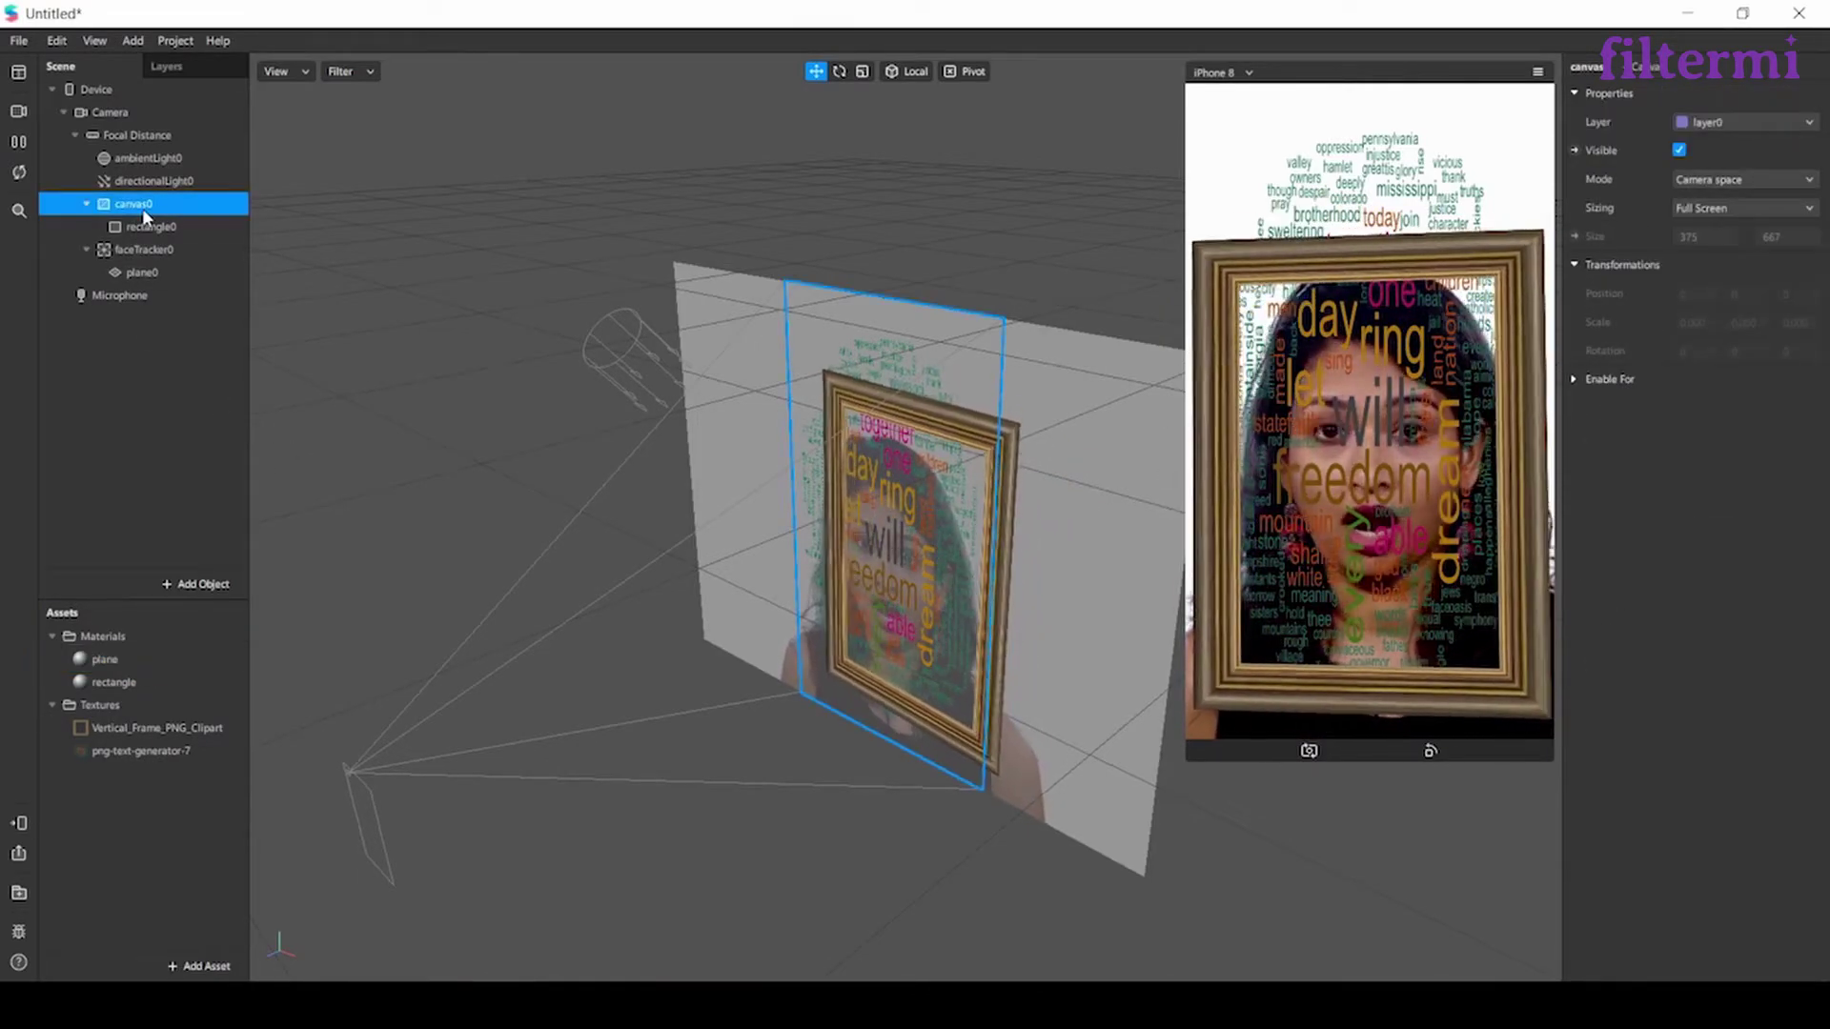
key("Delete")
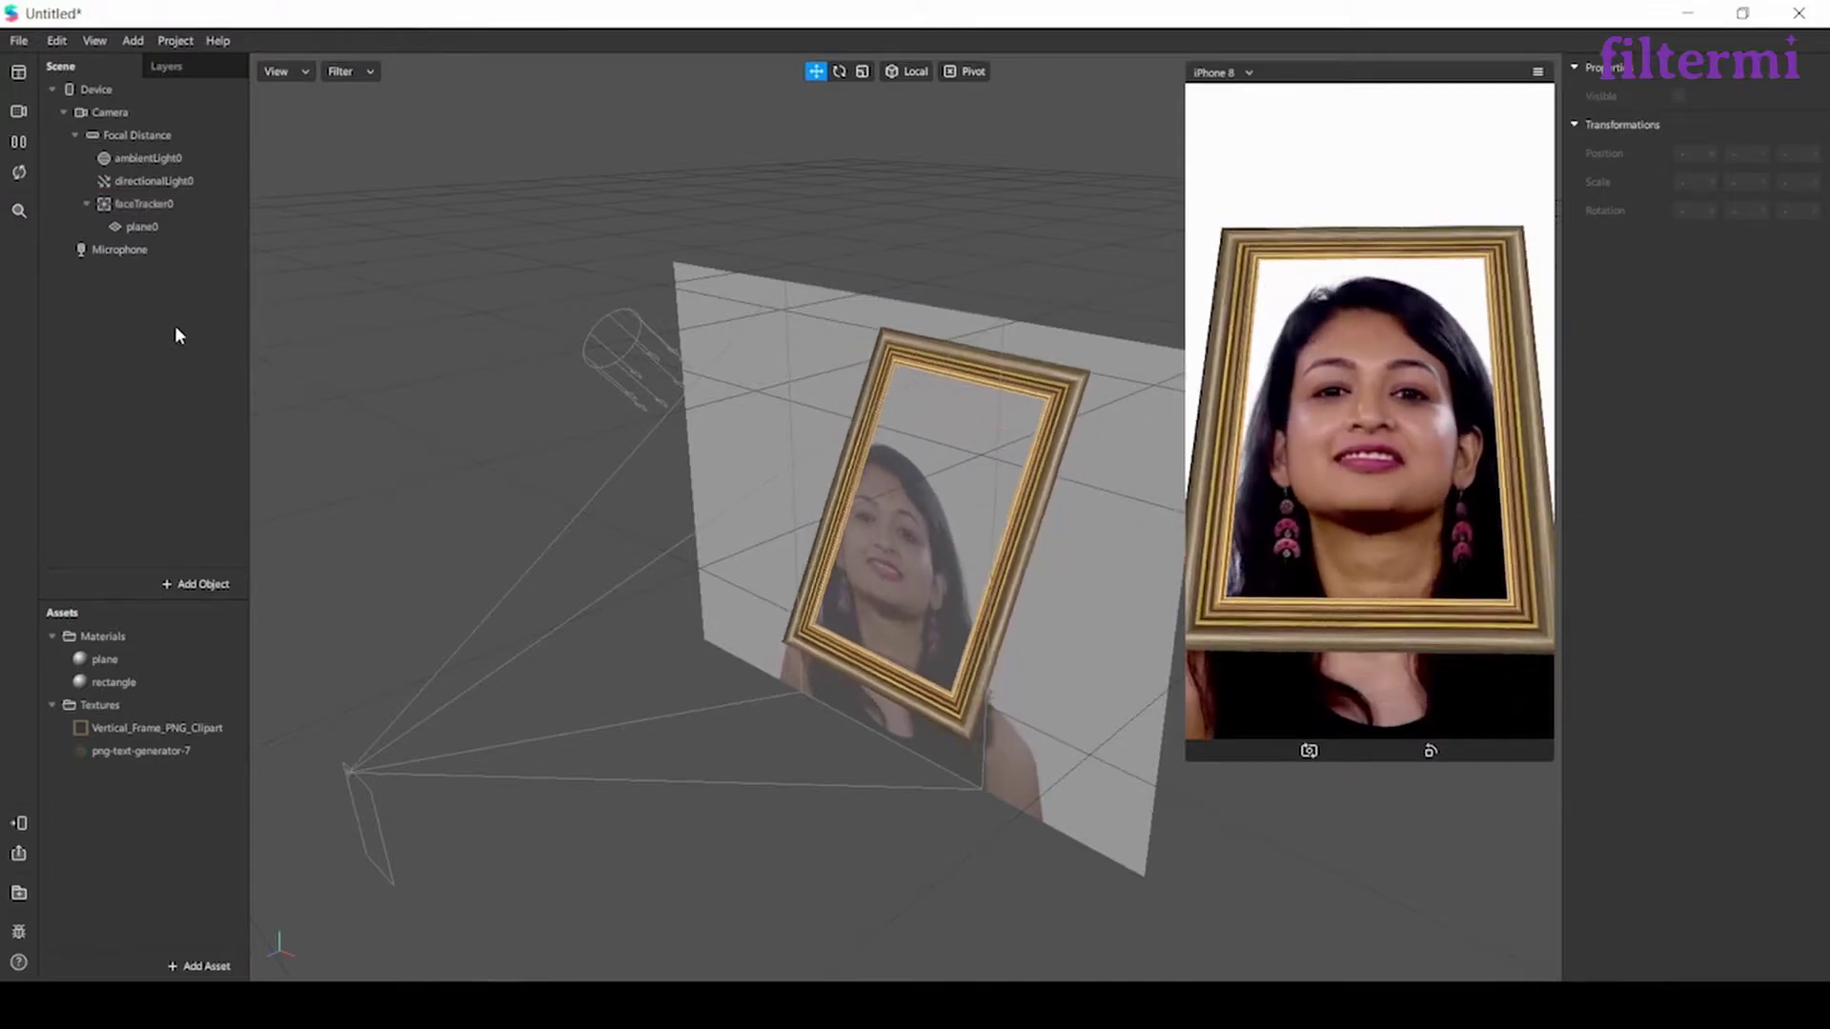
right_click(176, 328)
mouse_move(225, 348)
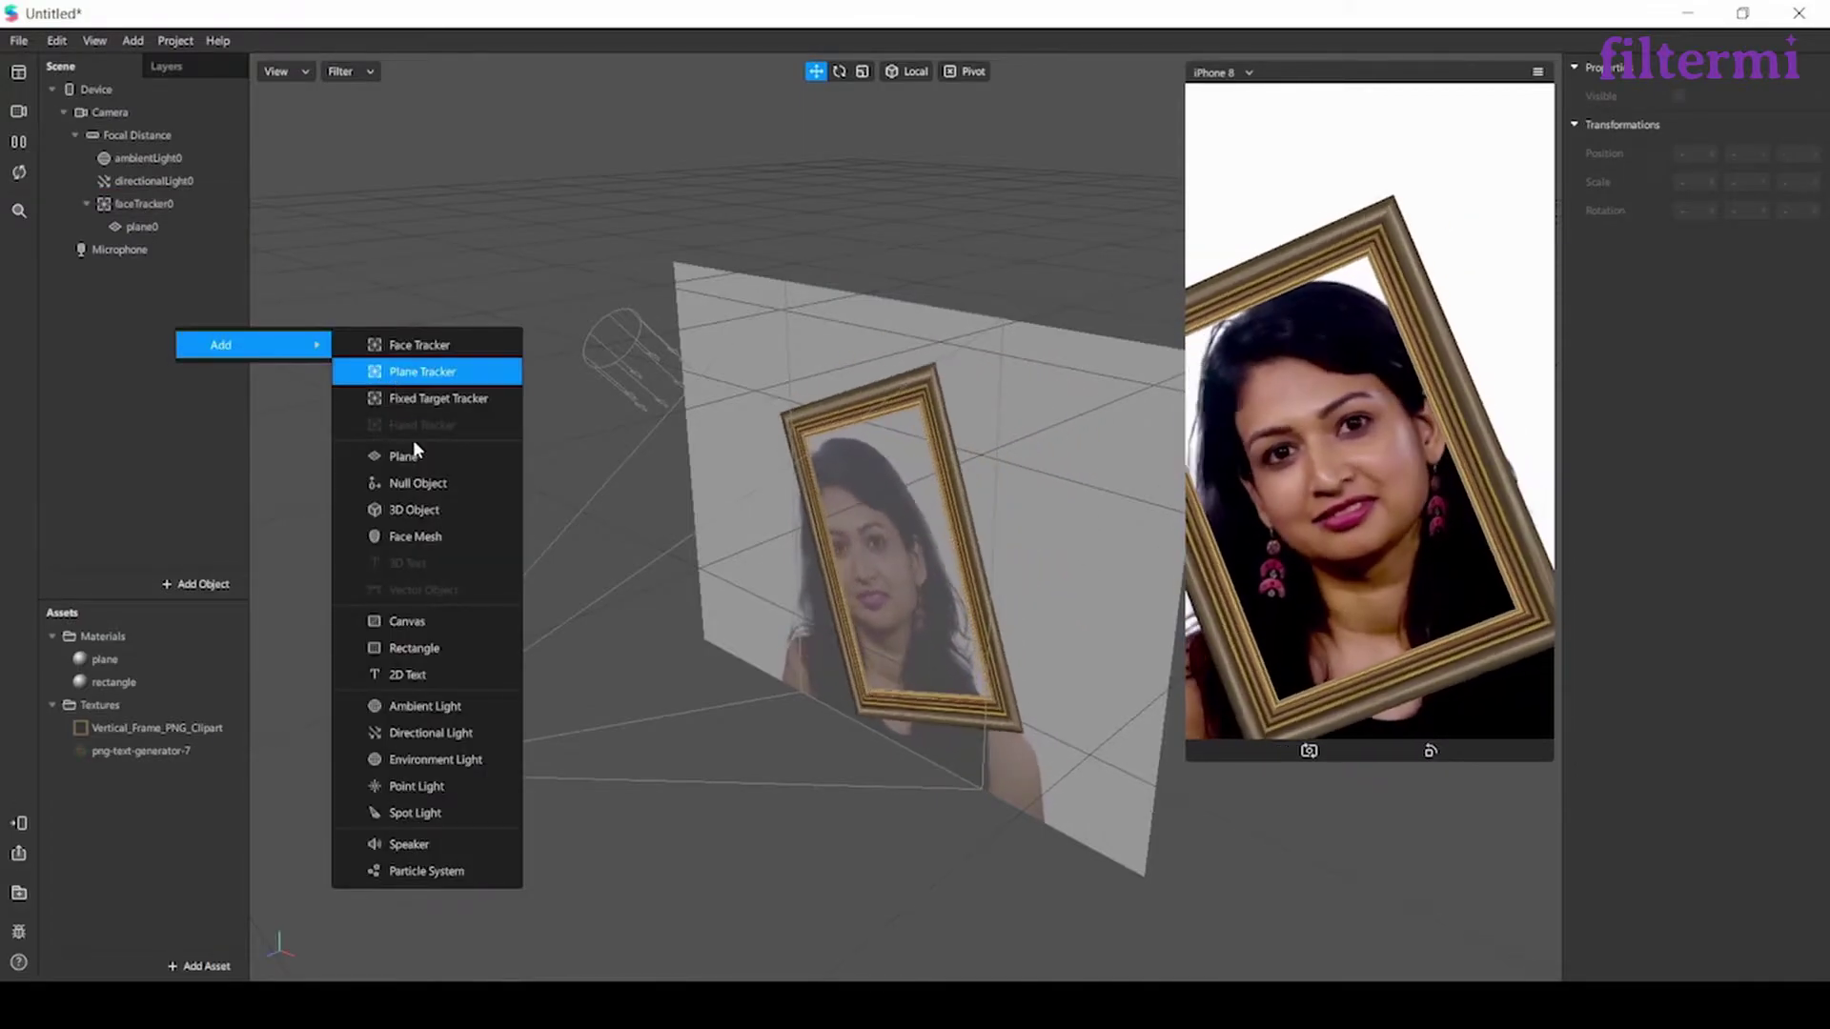
left_click(440, 454)
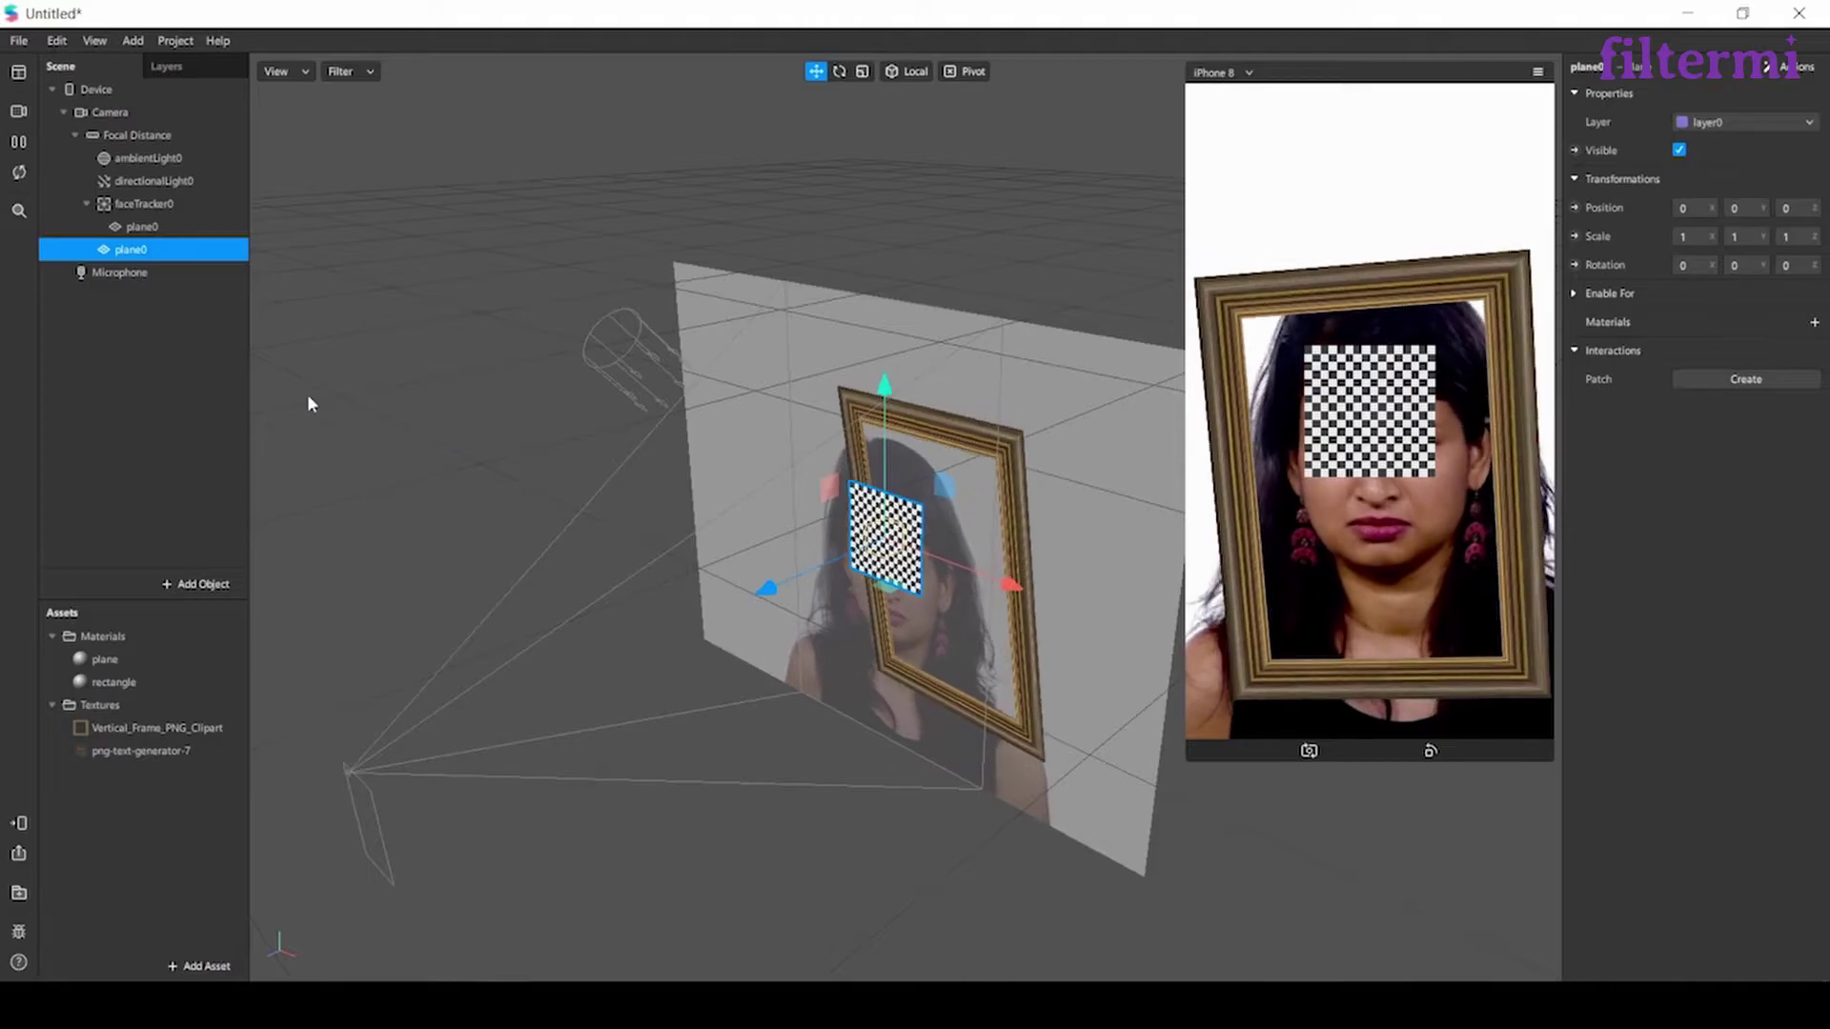
left_click(111, 331)
left_click(151, 250)
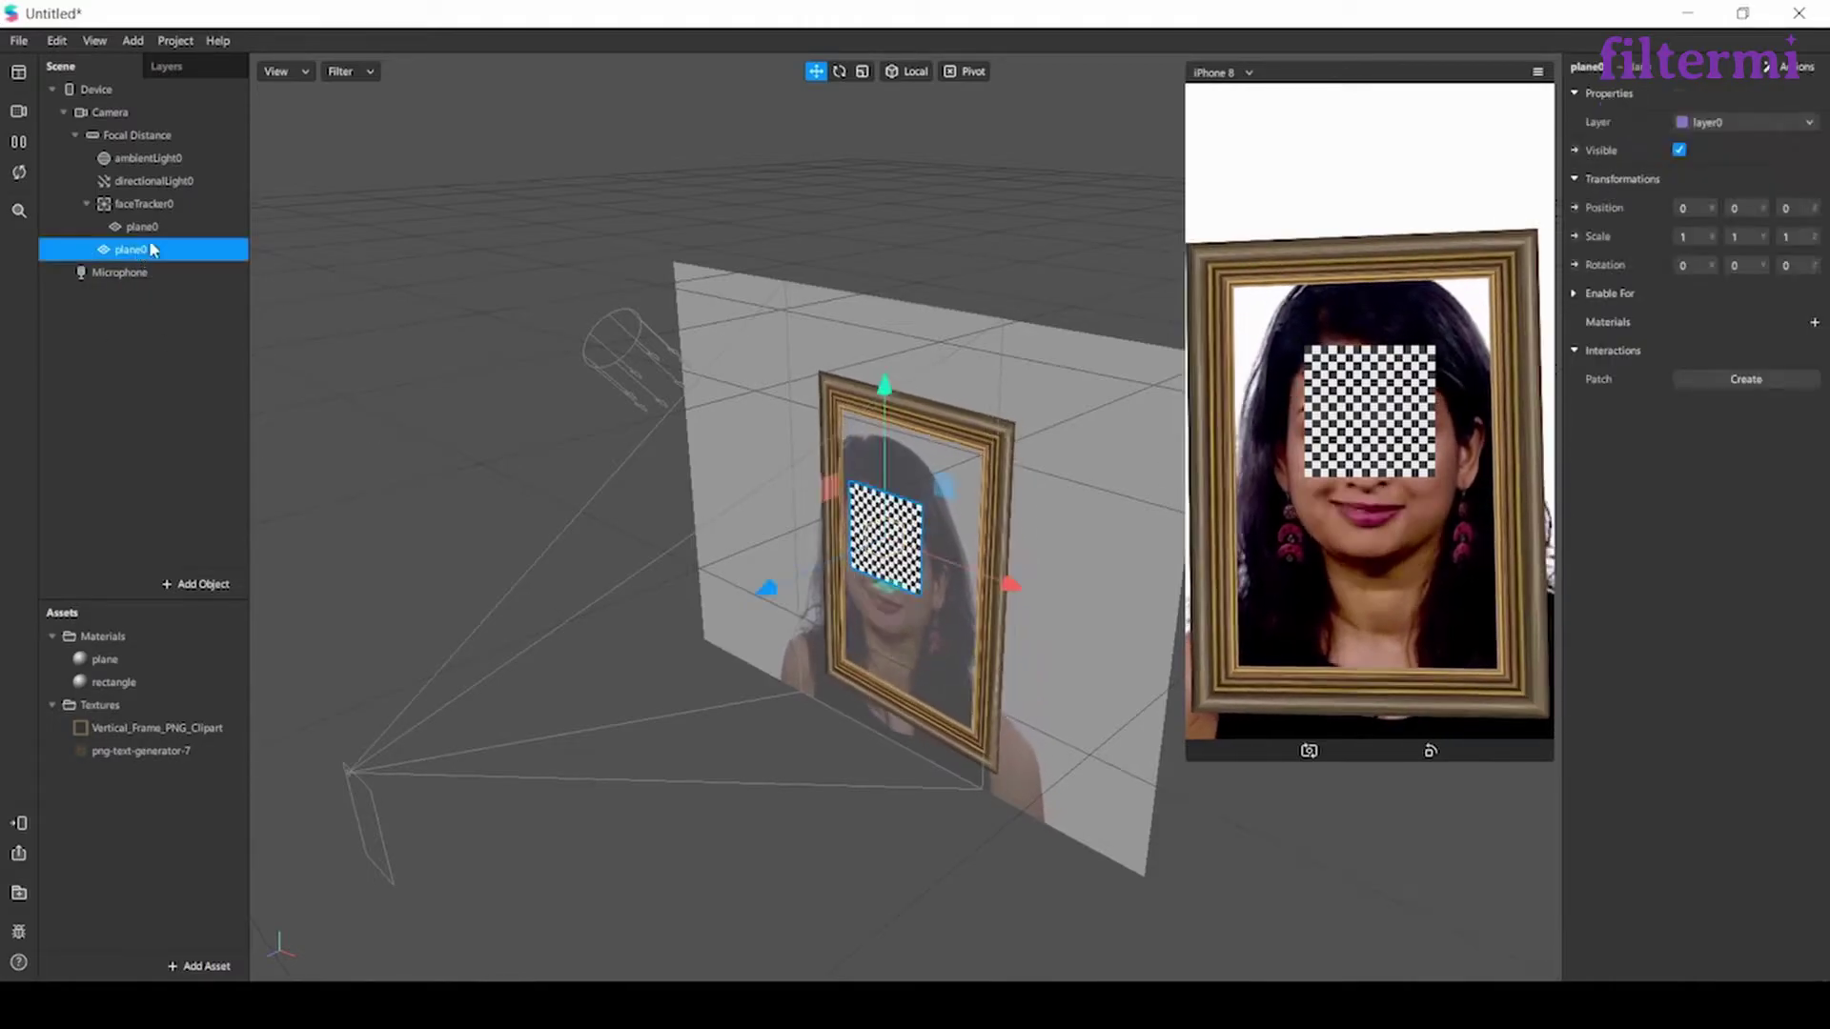
left_click_drag(152, 250, 170, 198)
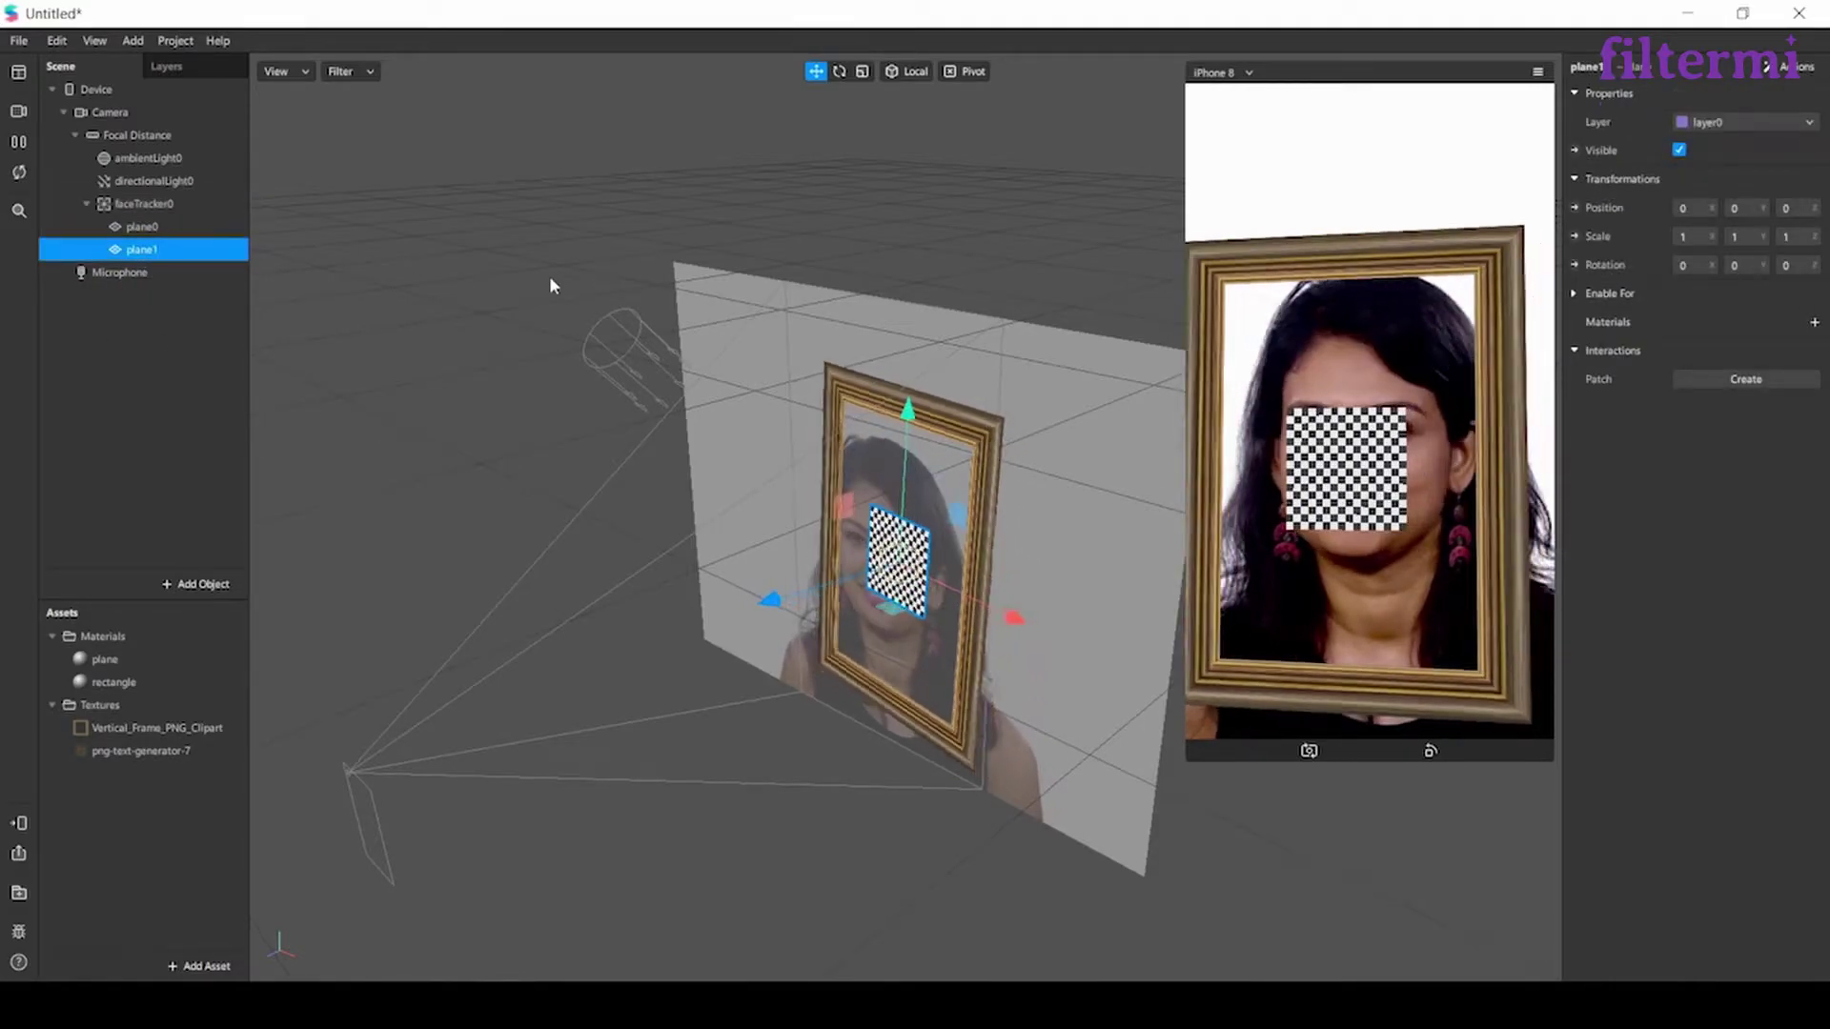
Step: Scale plane1 to 3 on X and 4 on Y
left_click(1694, 237)
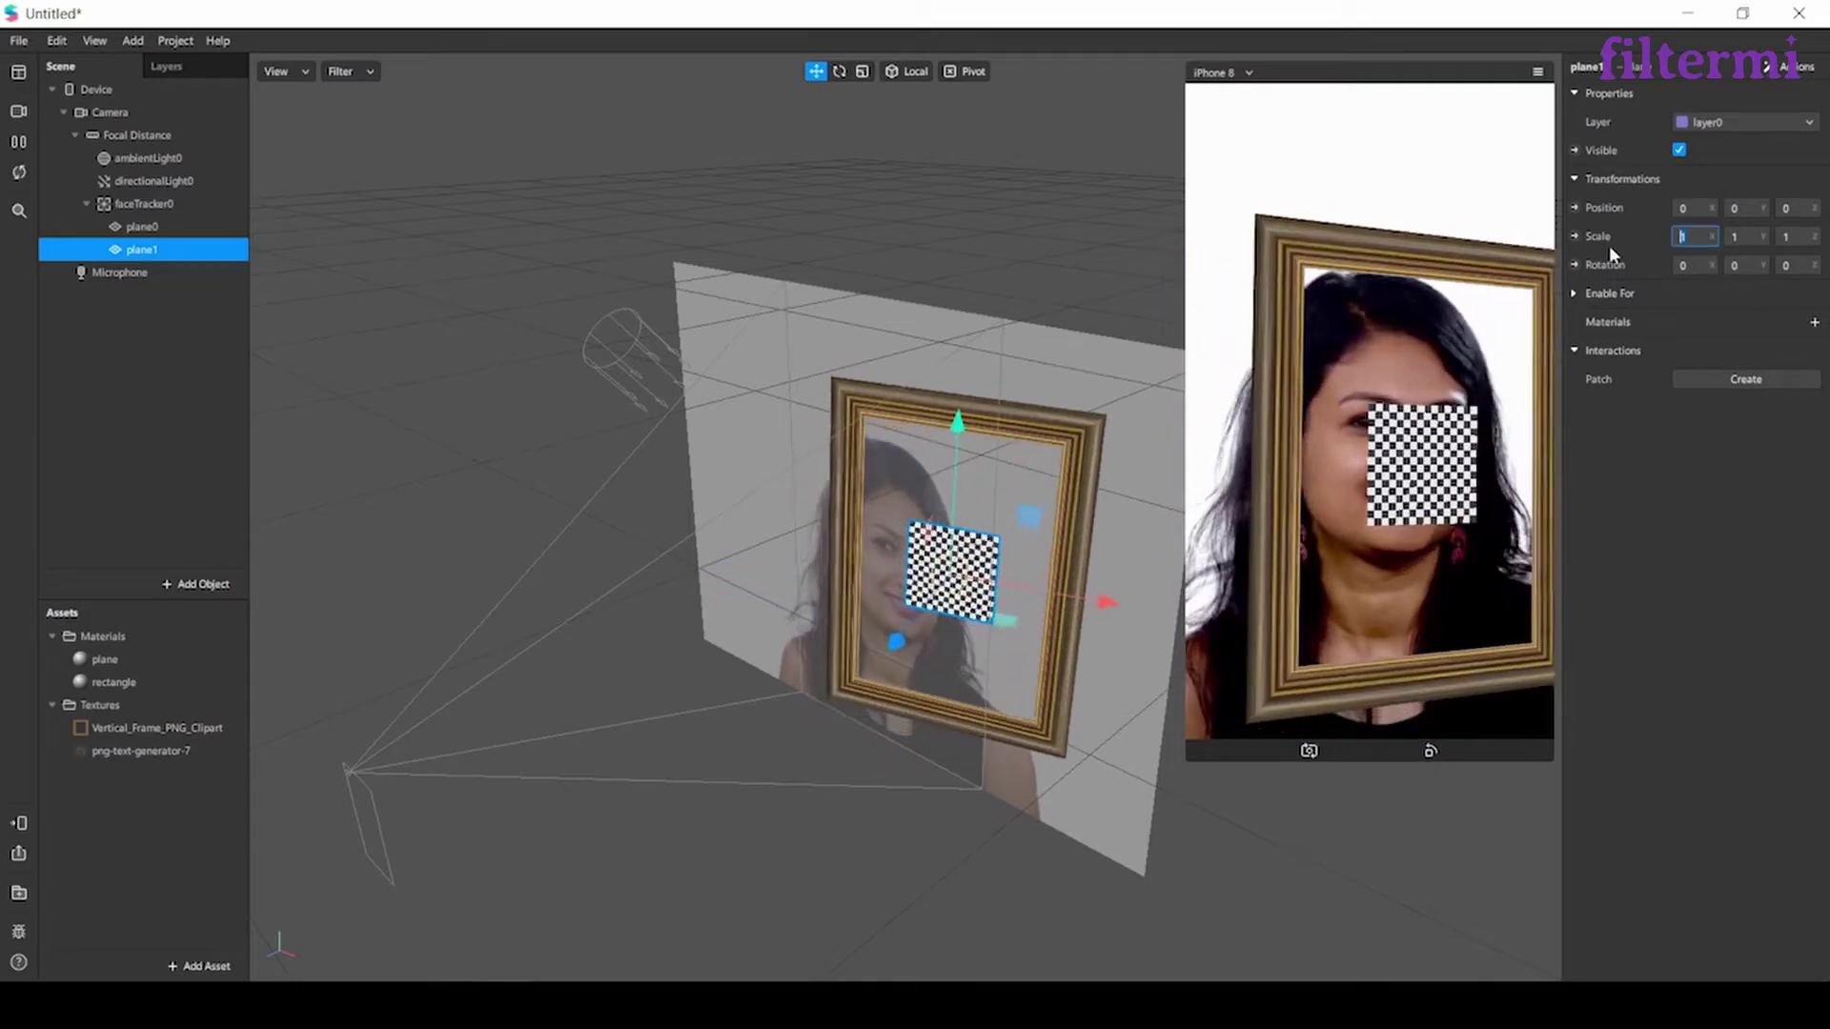
type("3")
key("Return")
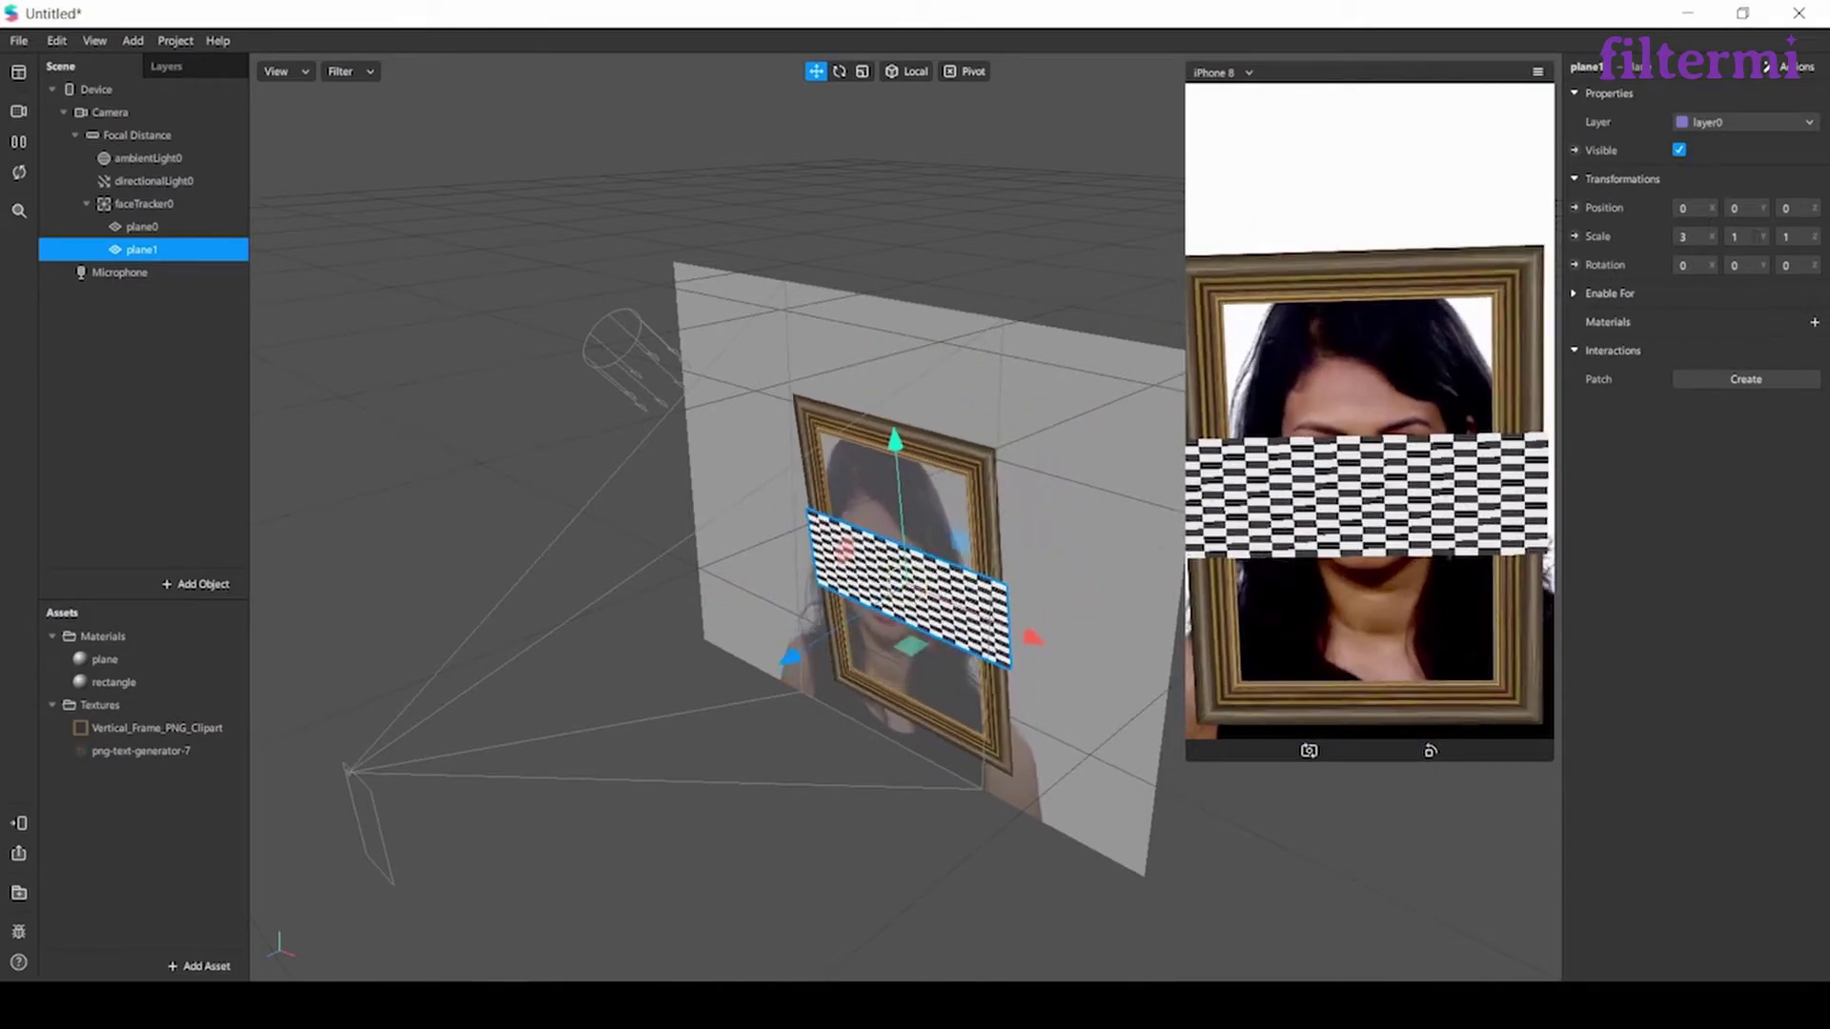
left_click(1735, 236)
type("4")
key("Return")
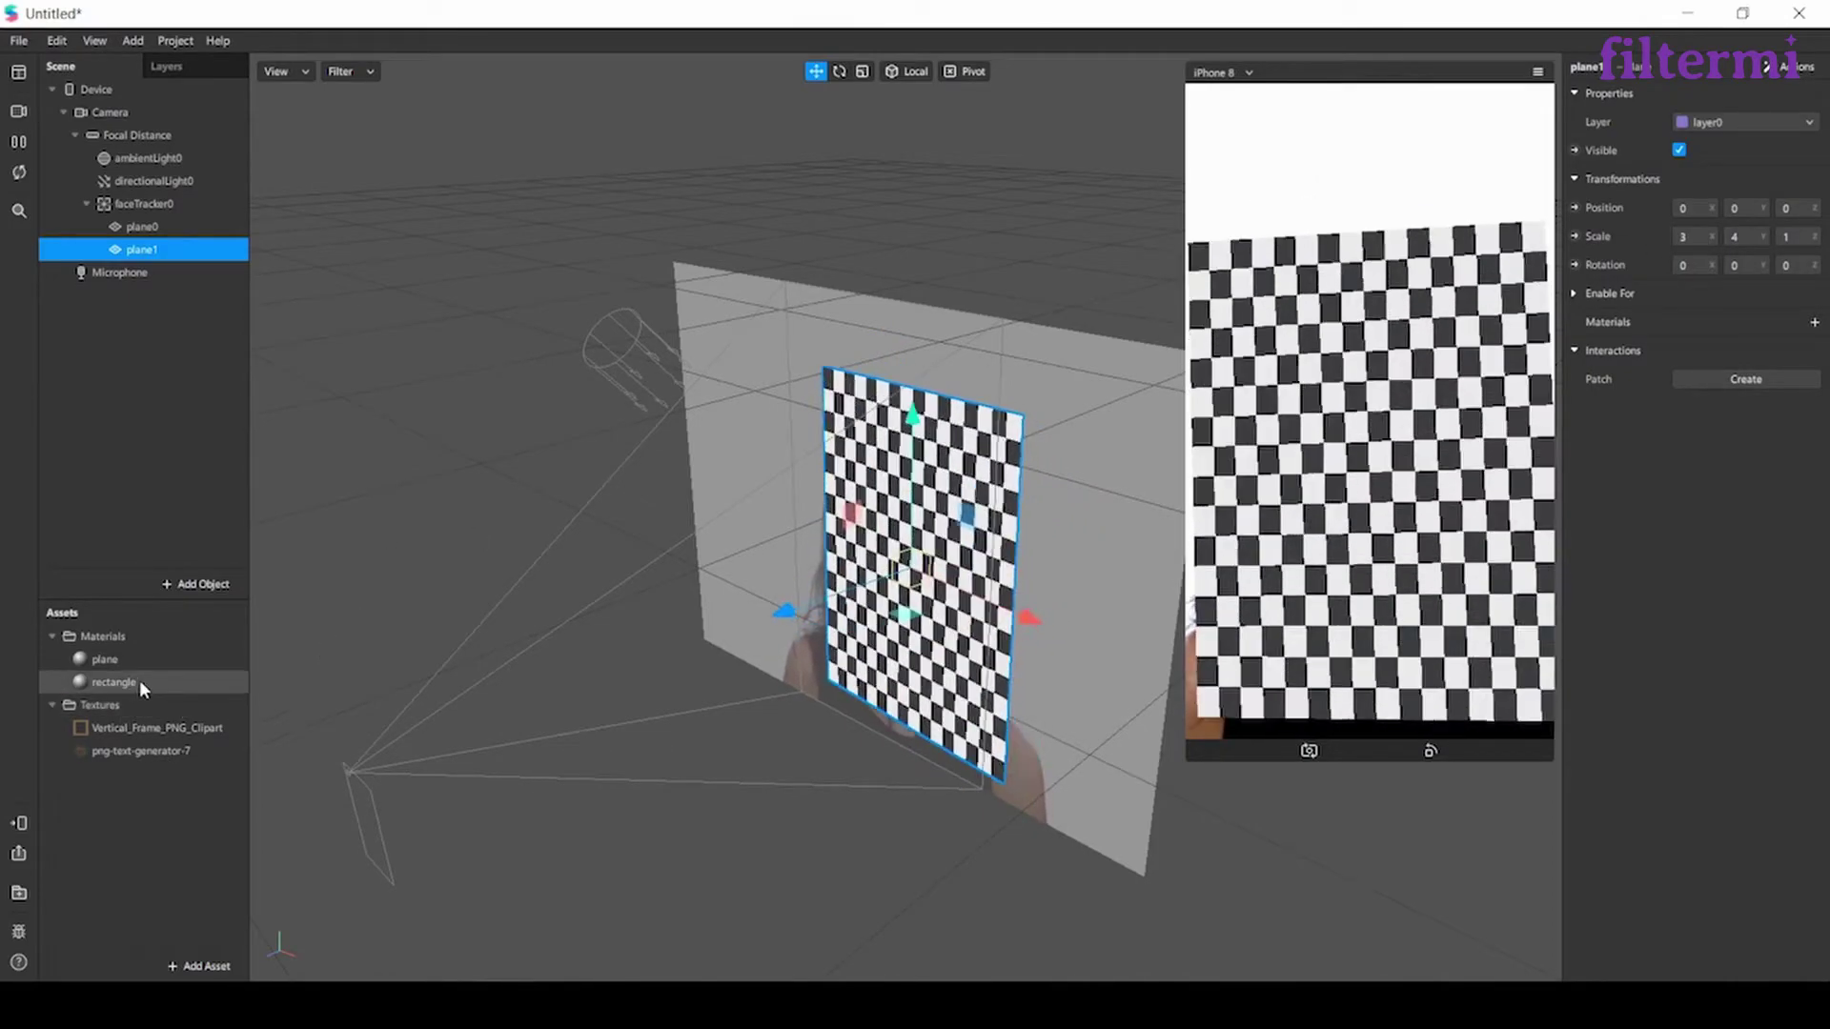
Step: Rename the rectangle material to 'plane 2' and apply it to plane1
left_click(153, 751)
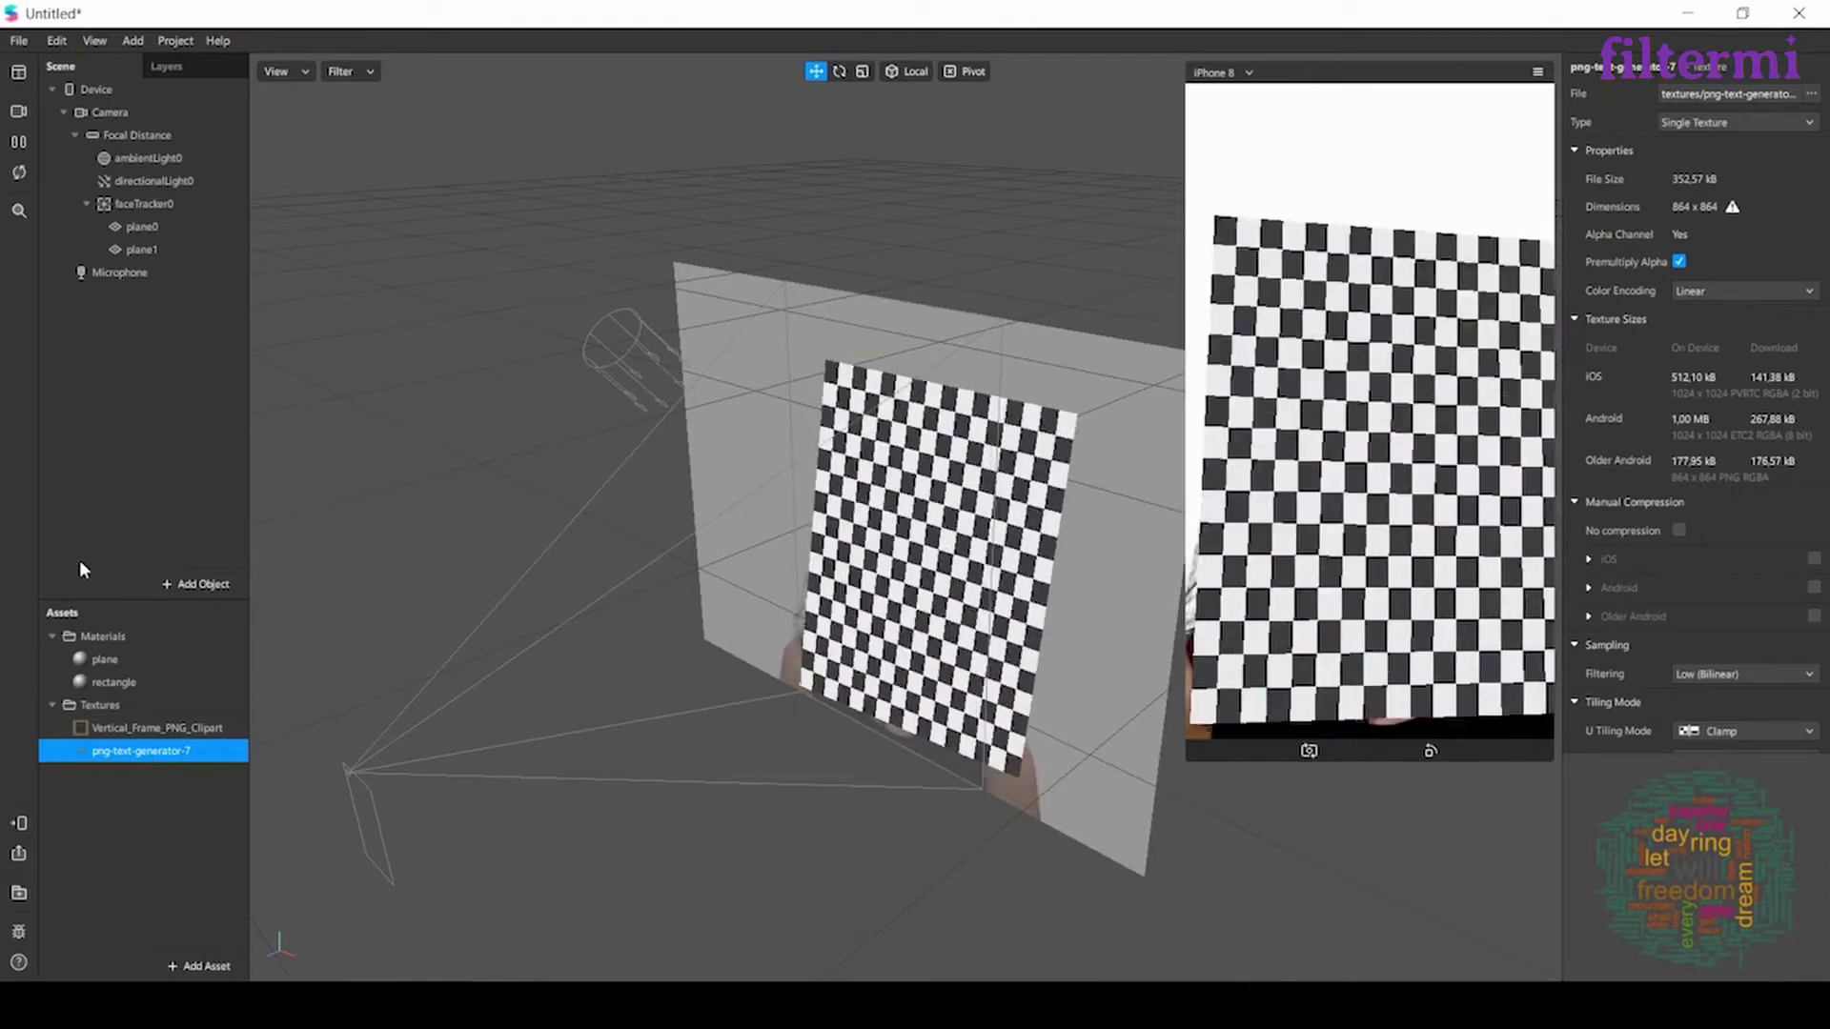
left_click(130, 679)
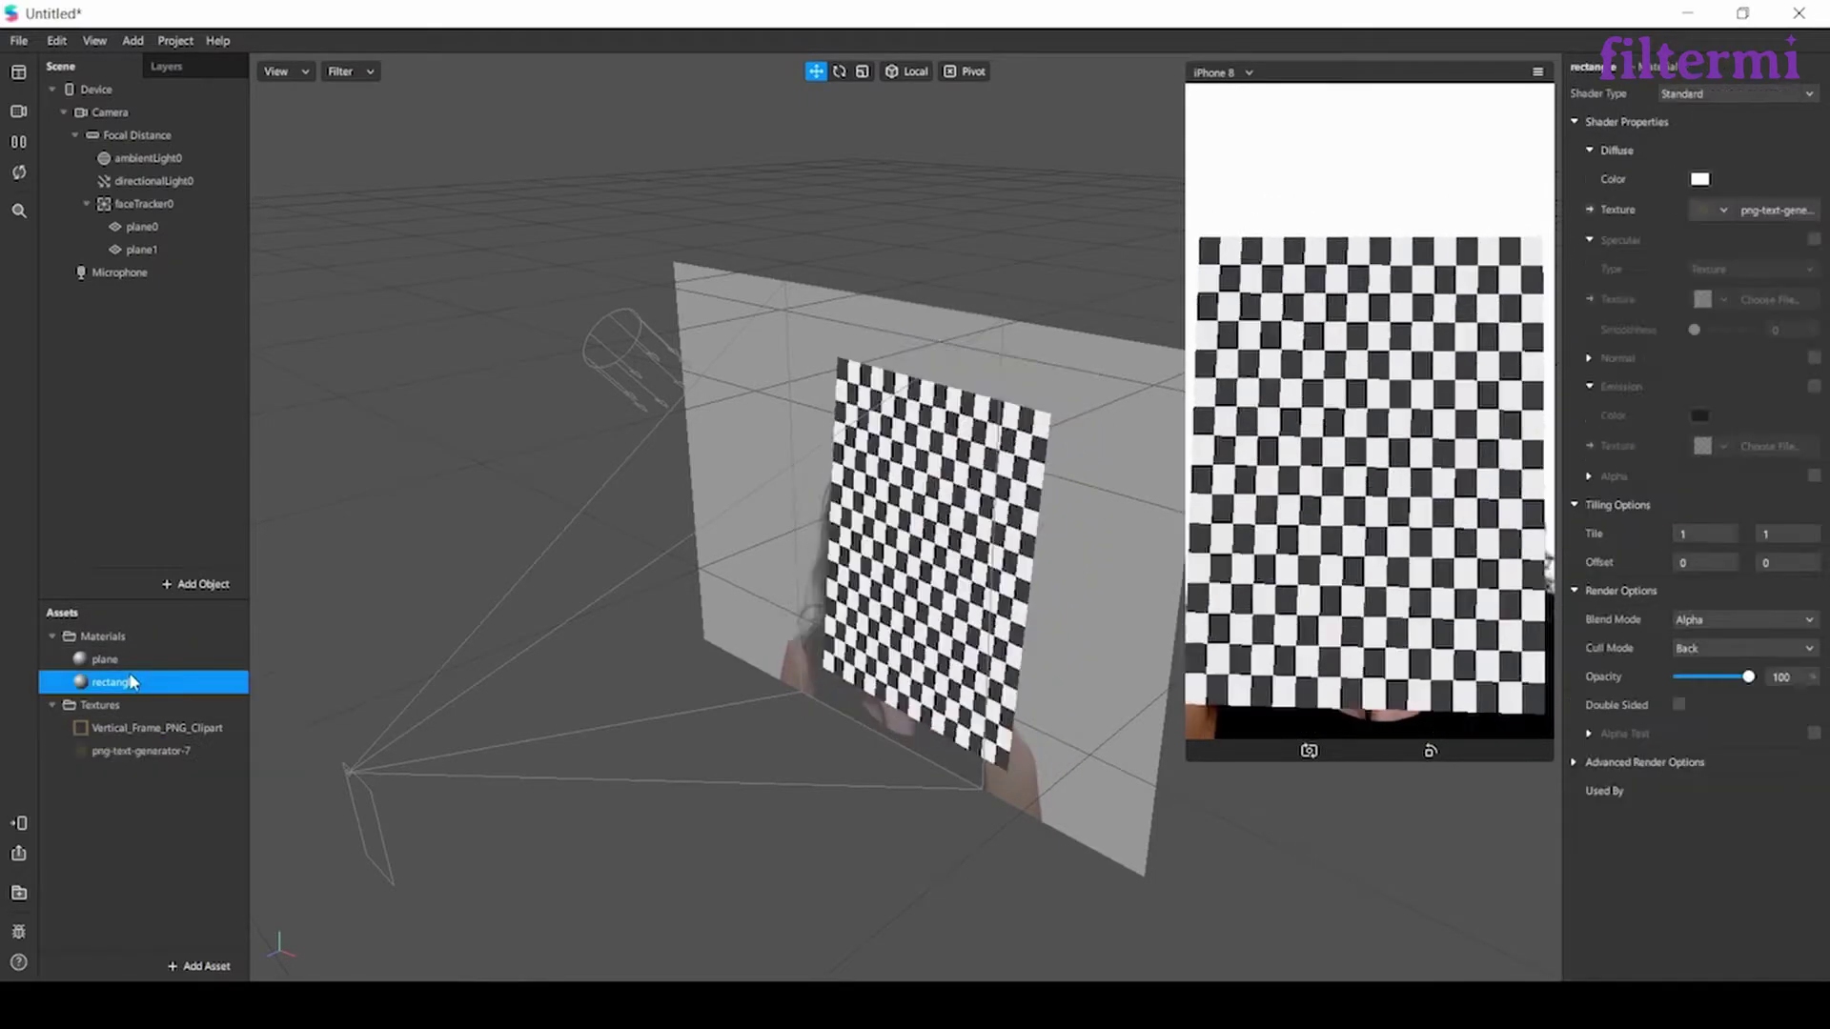
left_click(129, 680)
type("pl")
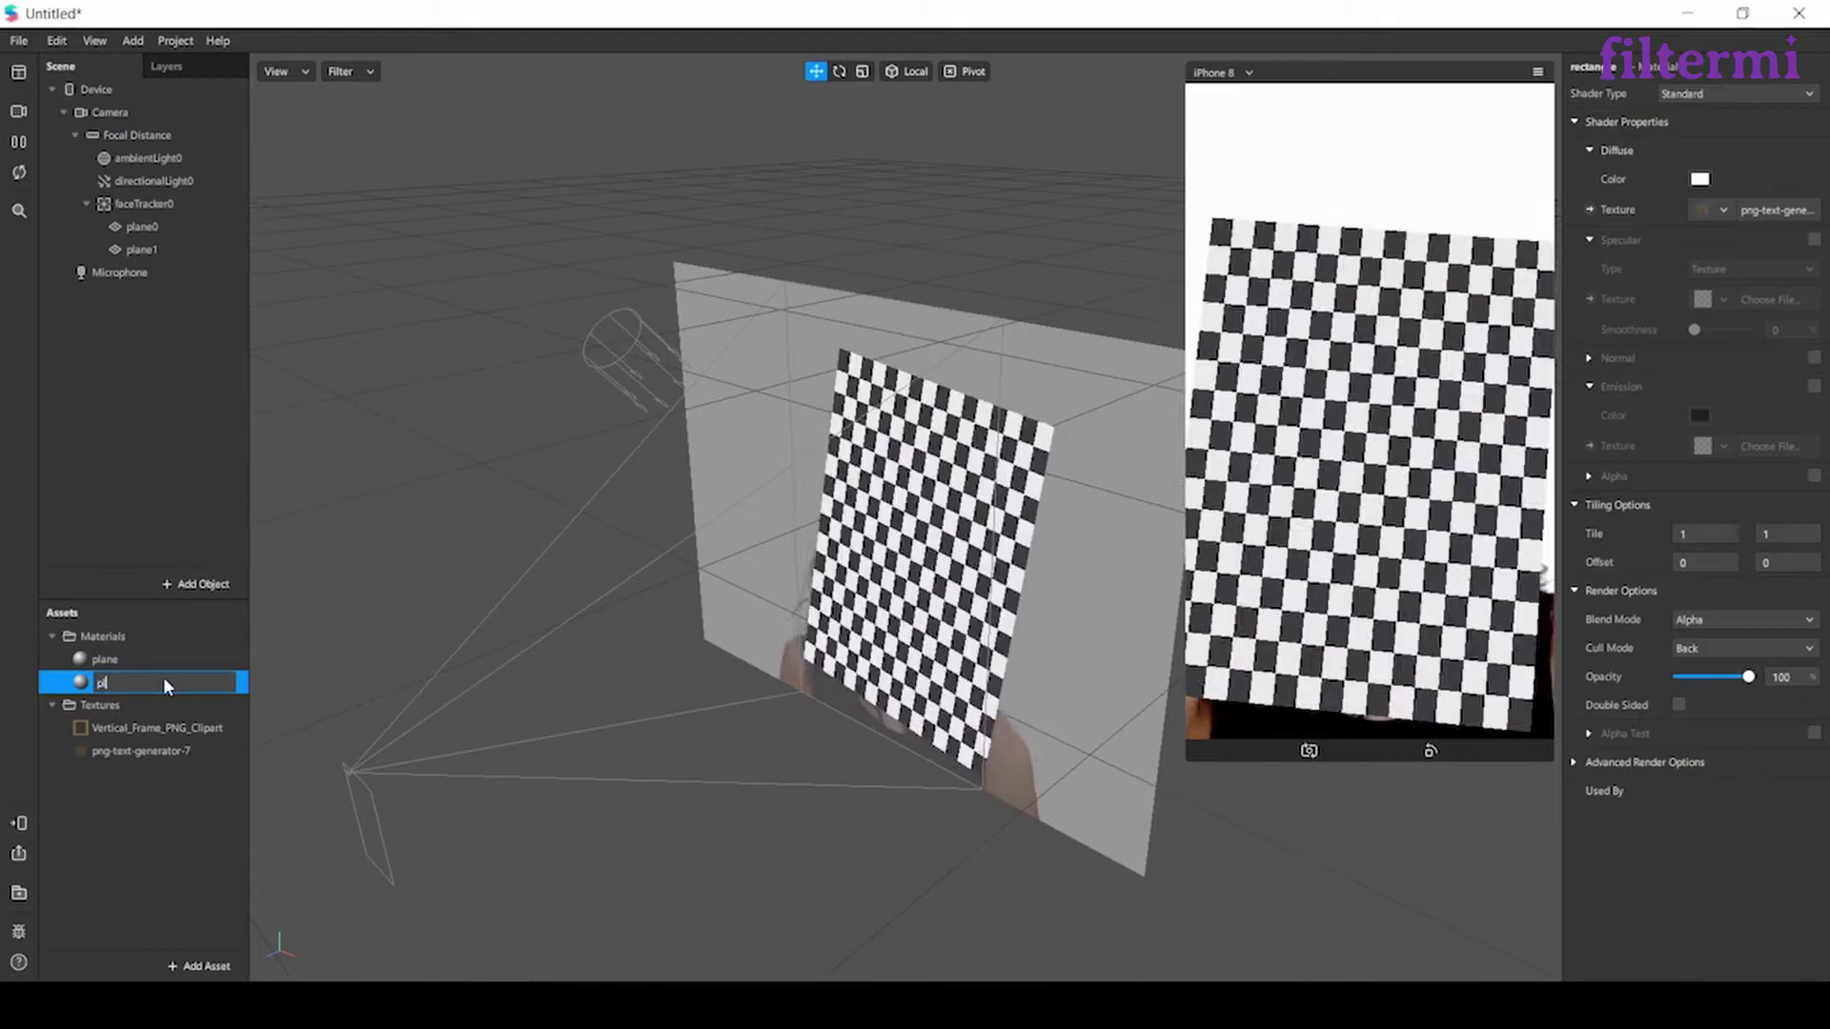
type("ane 2")
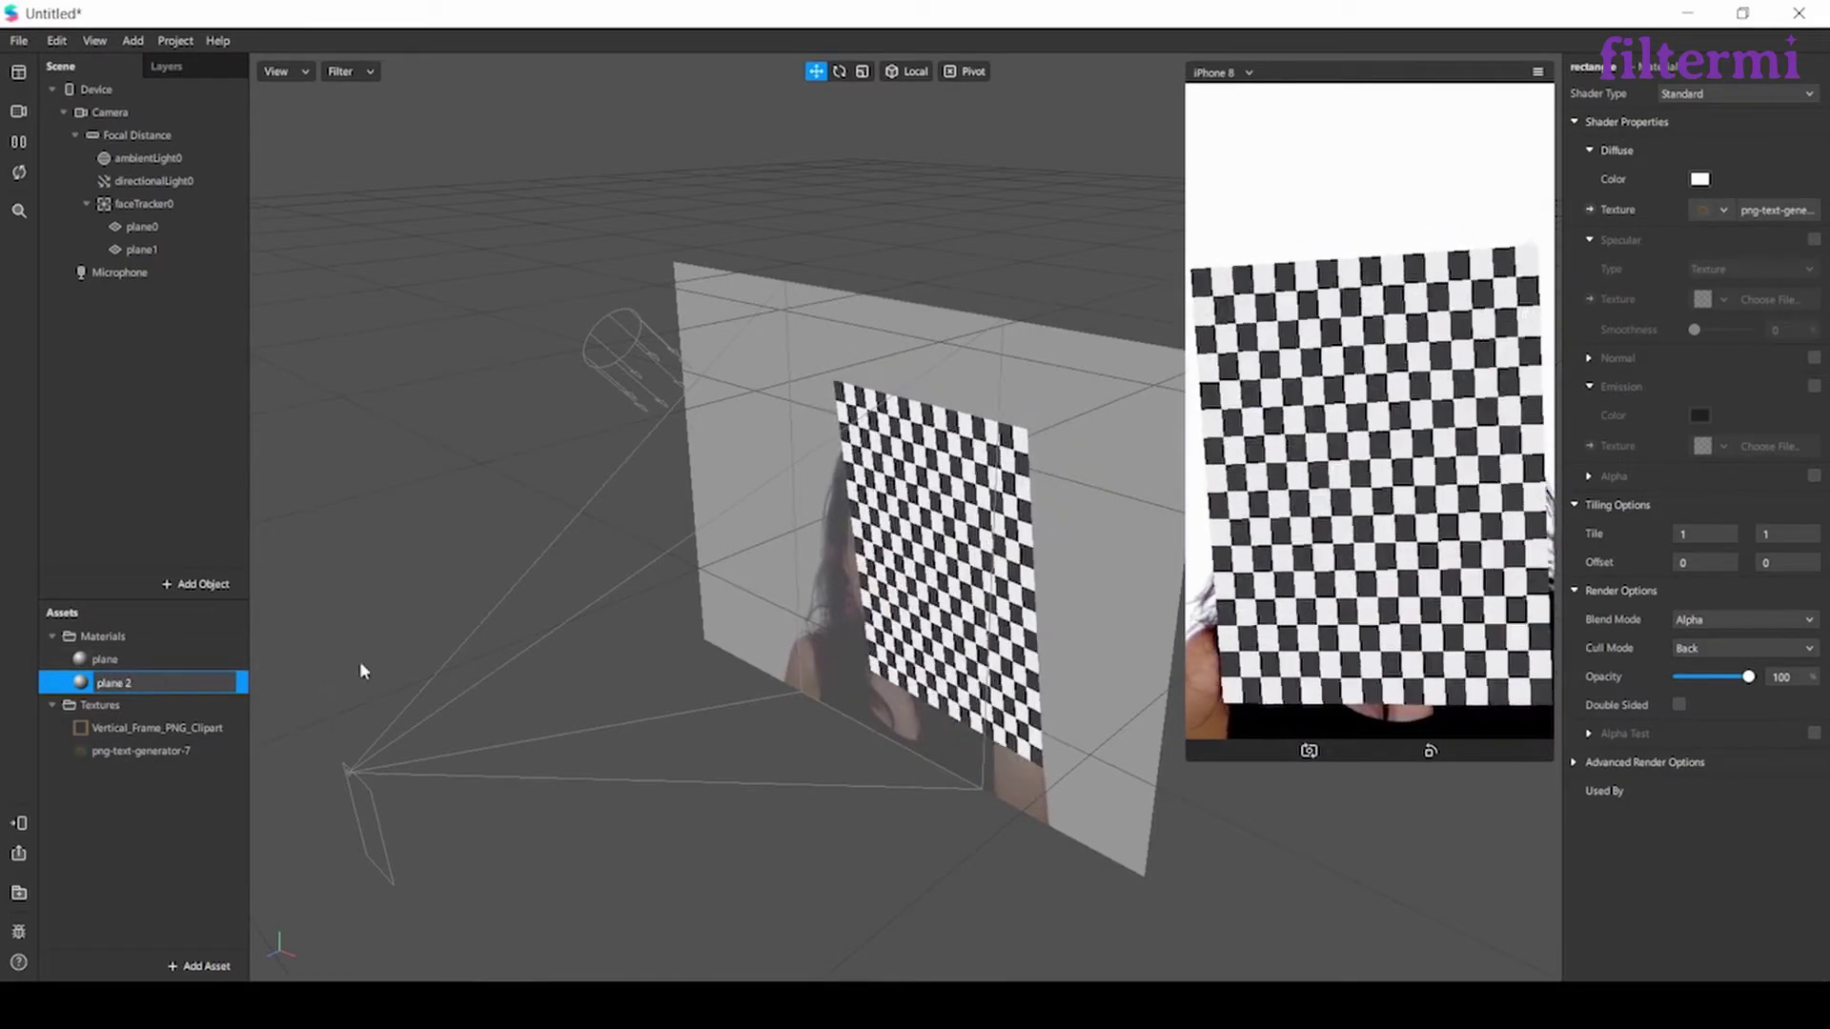
left_click(131, 250)
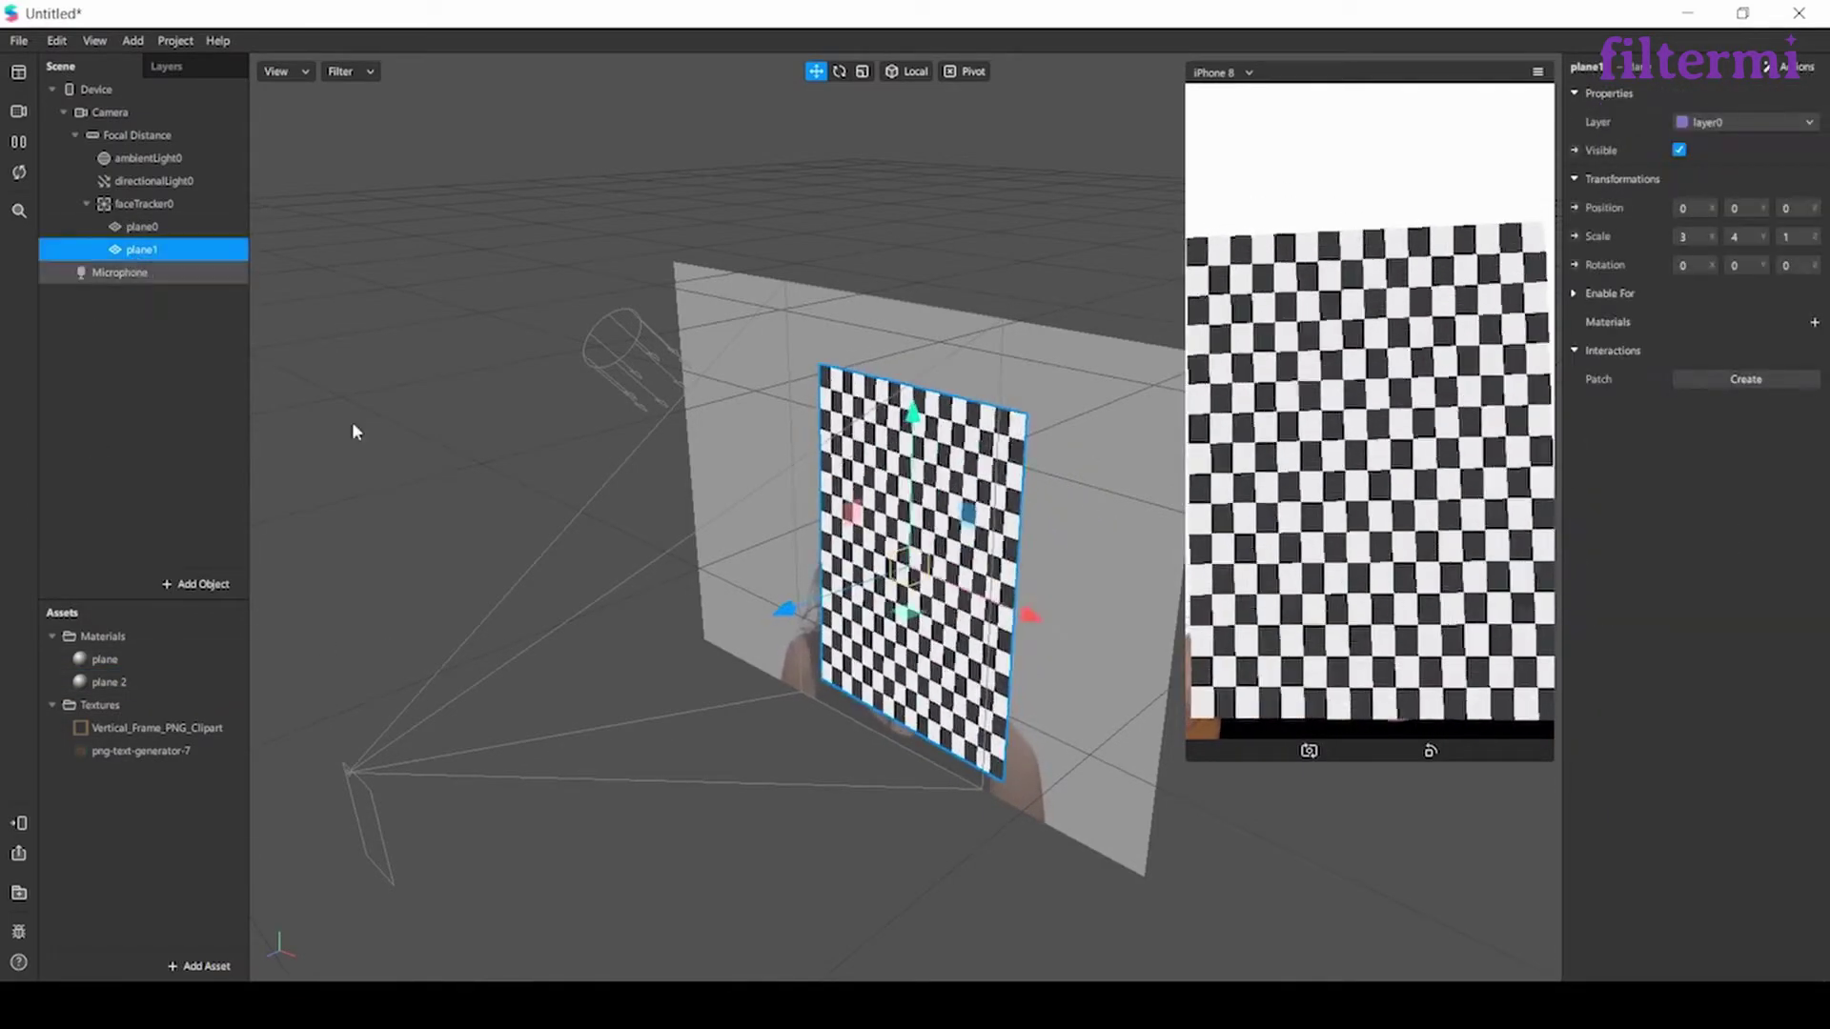
left_click(1814, 322)
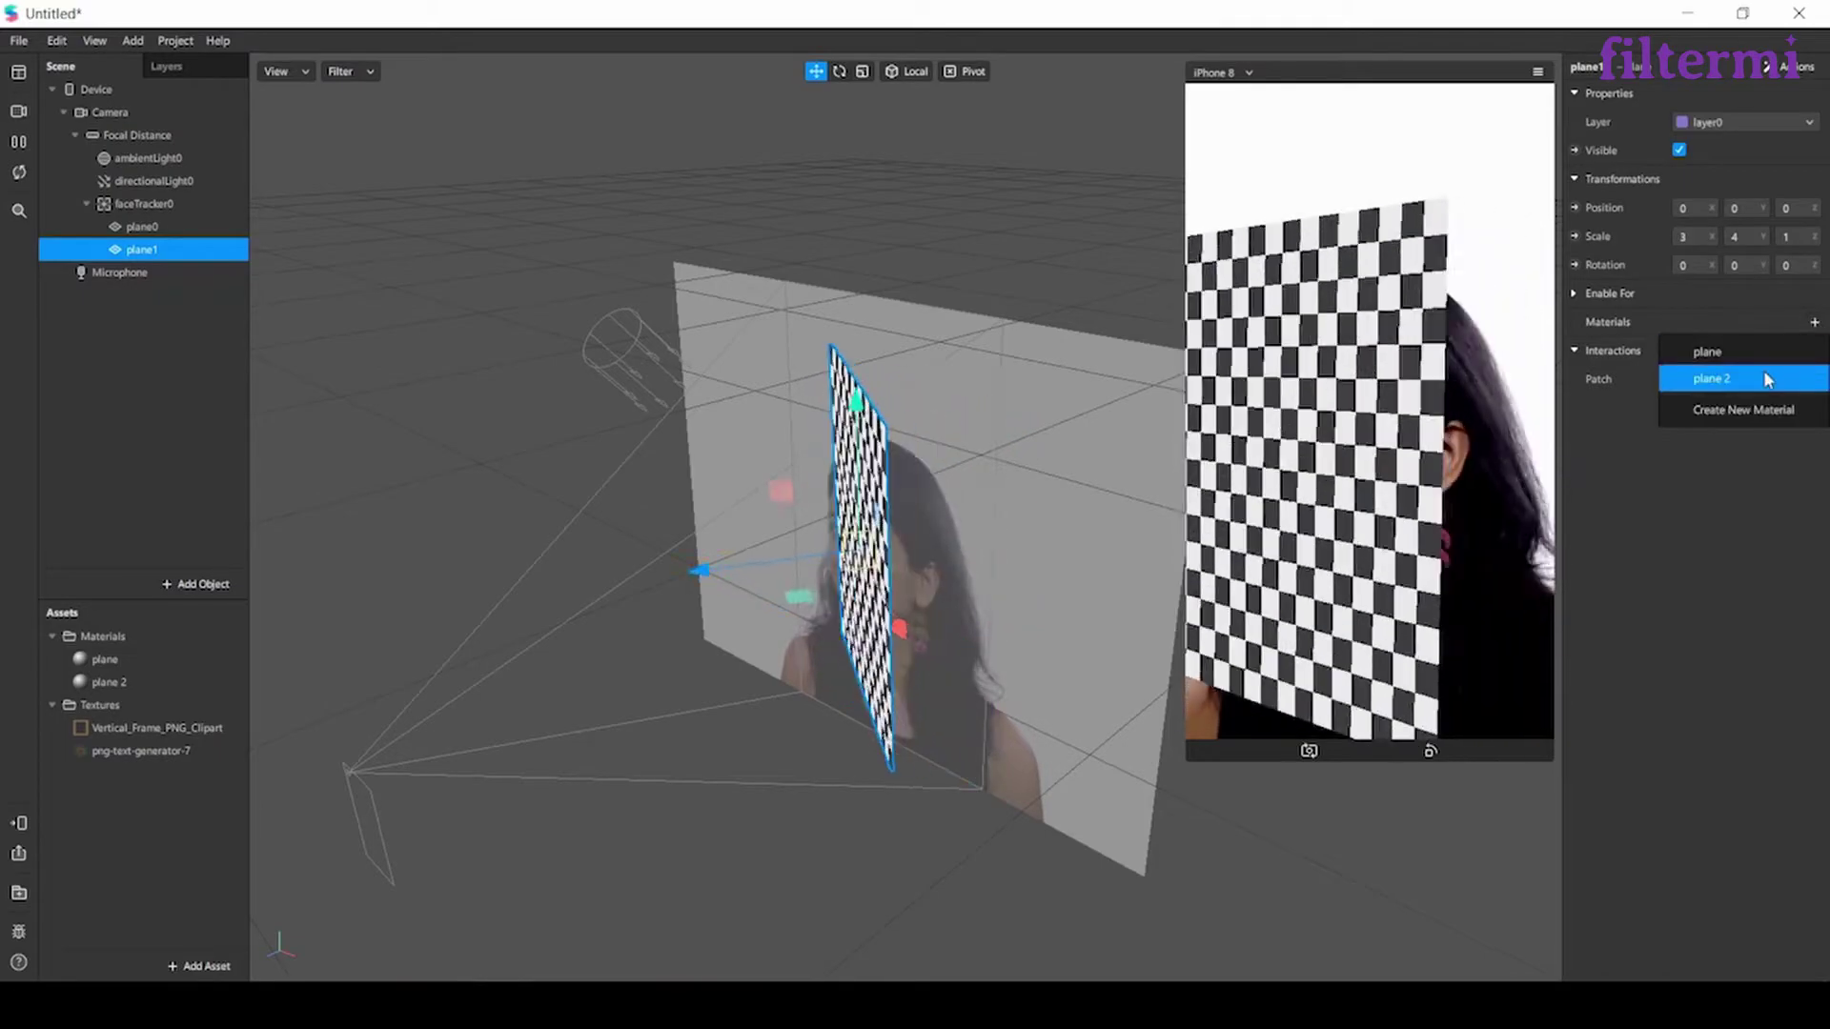
left_click(1763, 379)
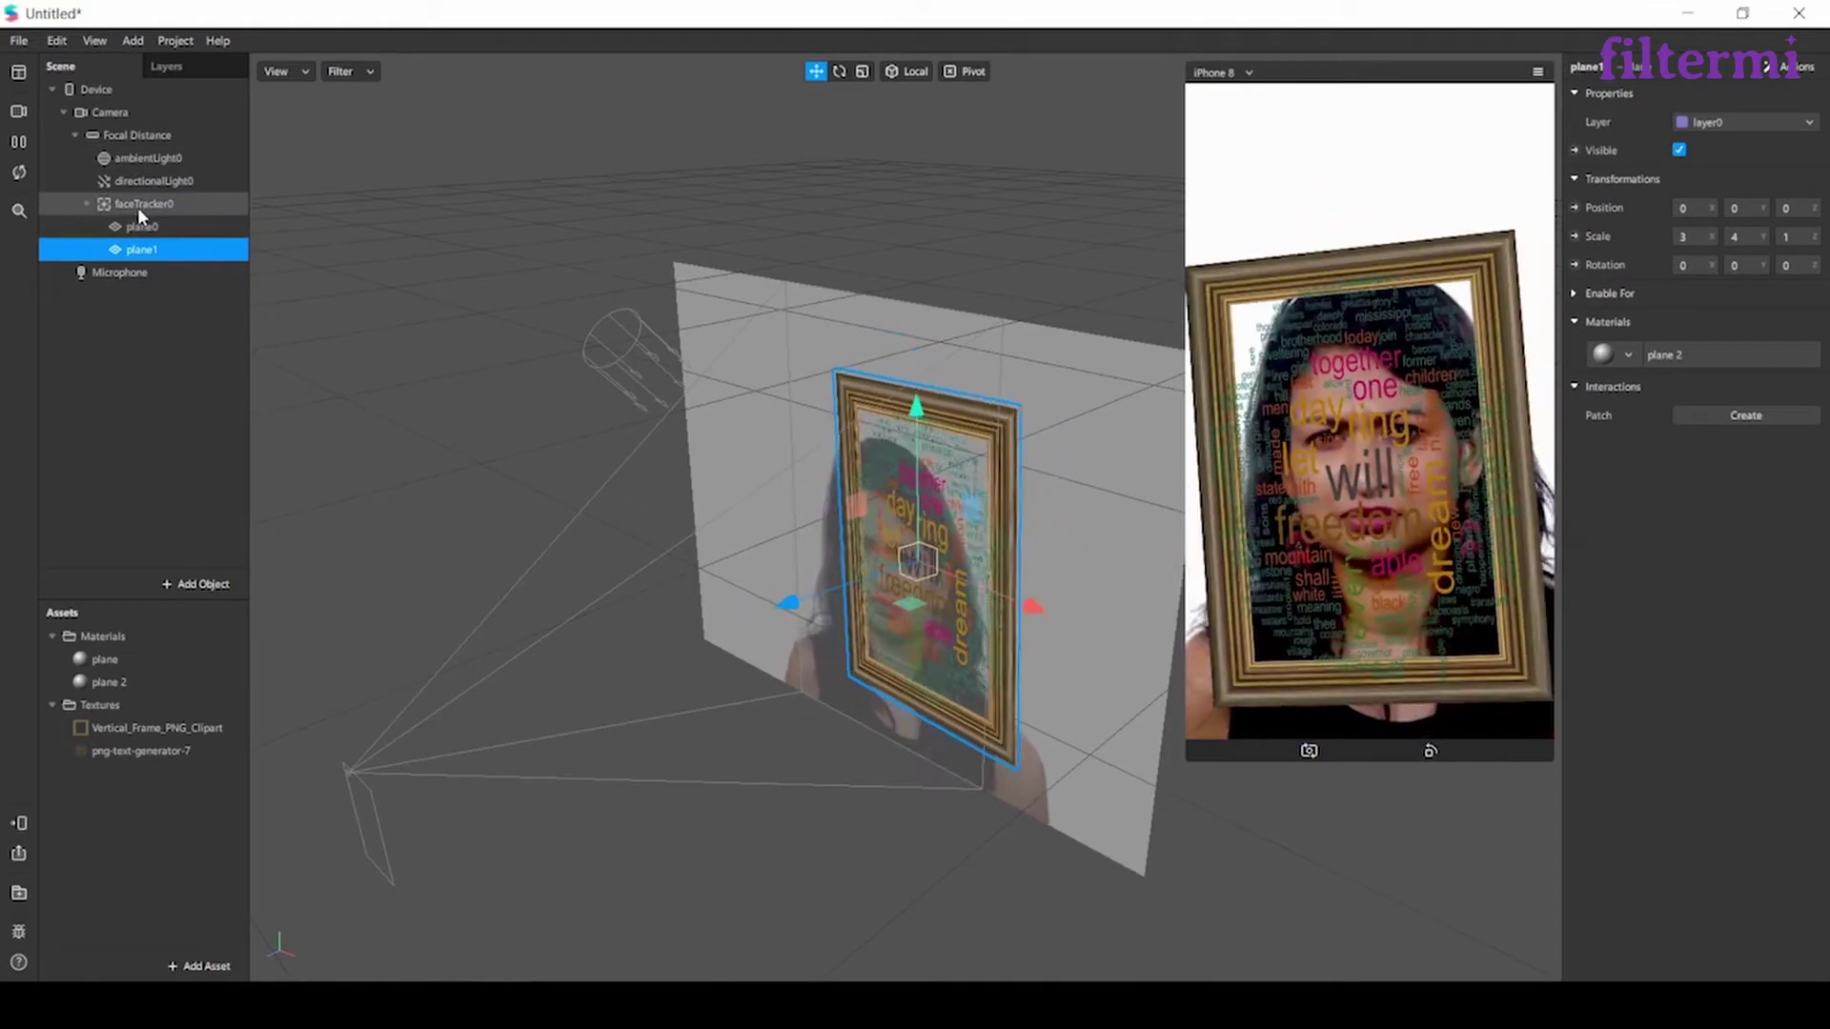
Step: Add a null object, nullObject0, and move plane1 under it
left_click(134, 40)
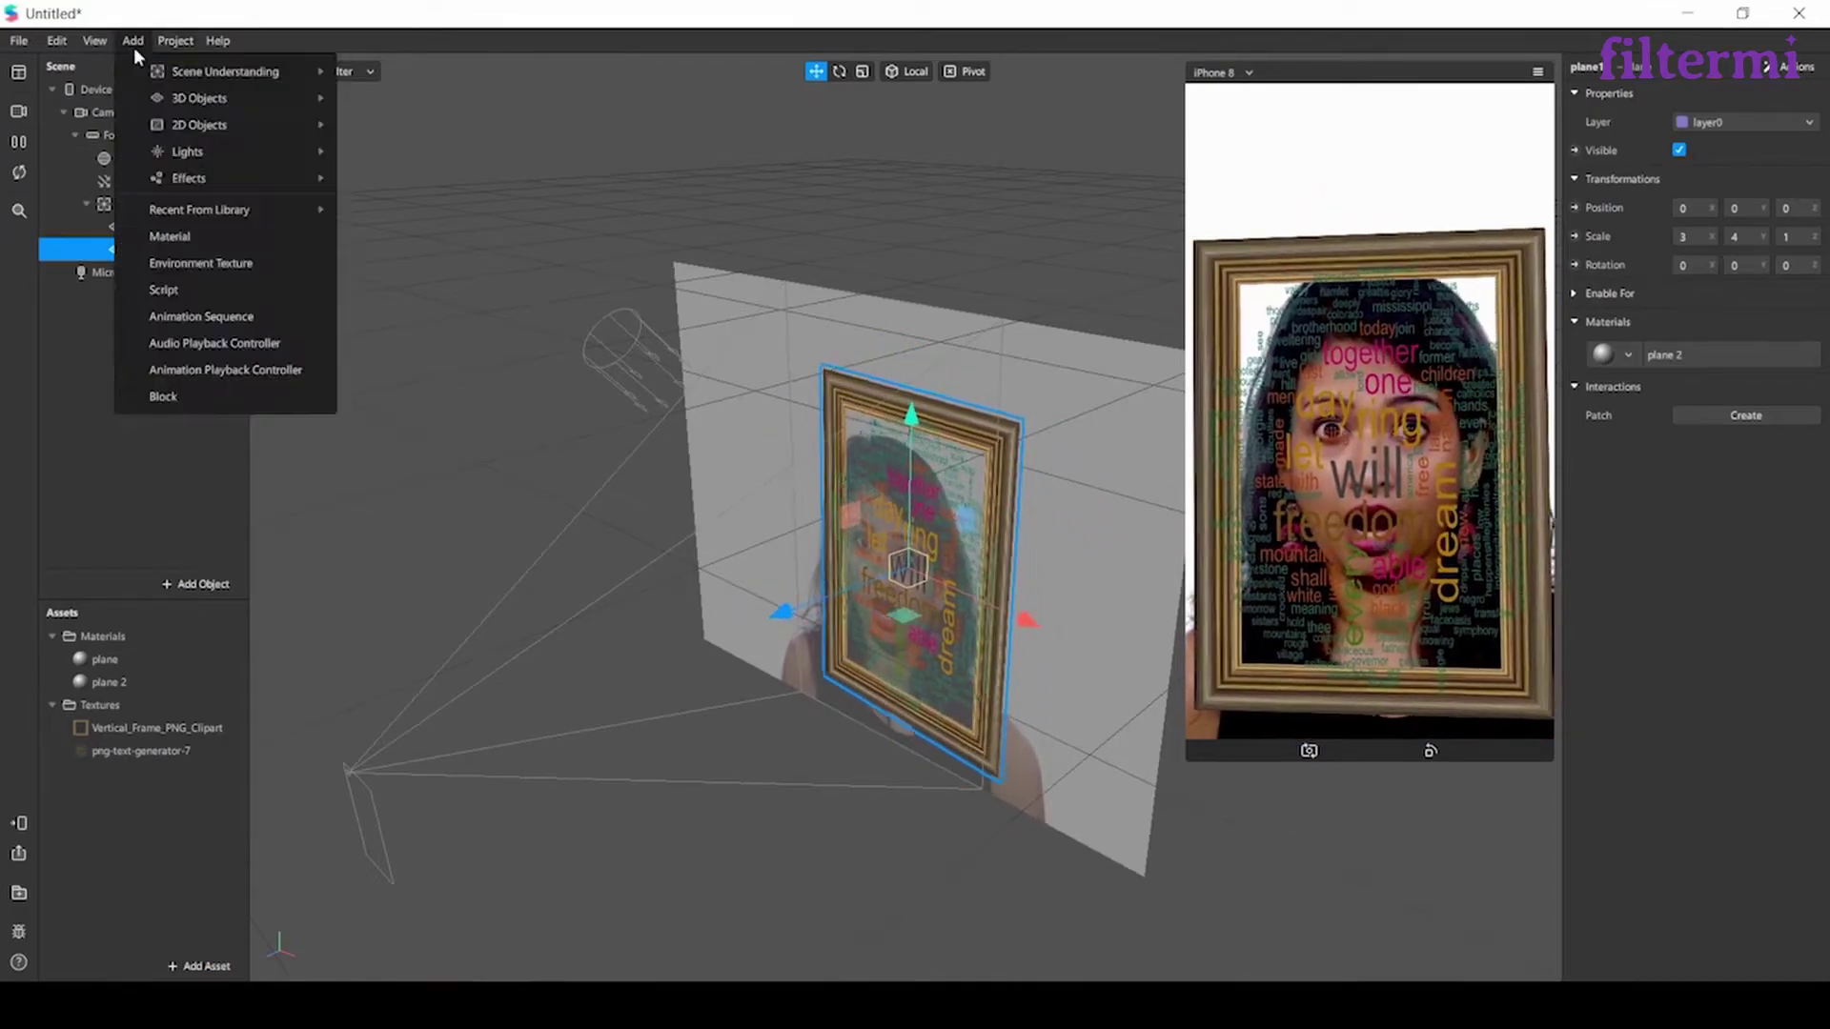
mouse_move(289, 101)
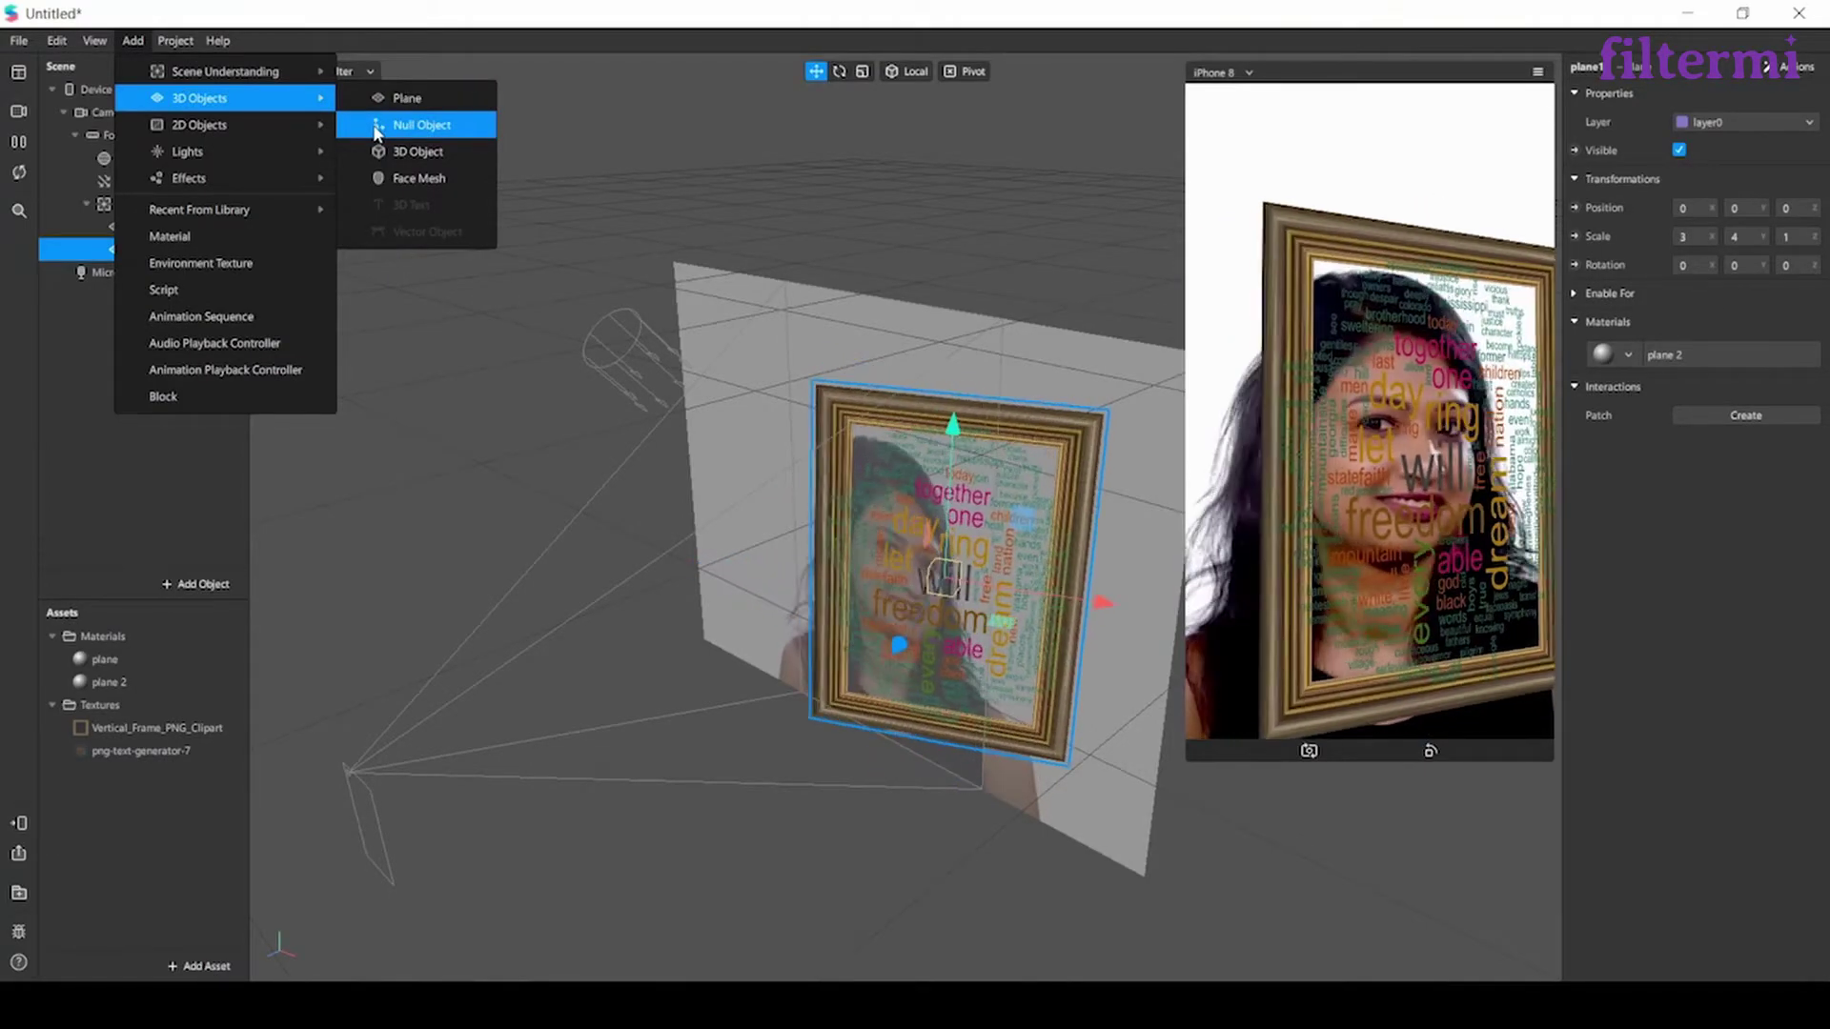
left_click(377, 127)
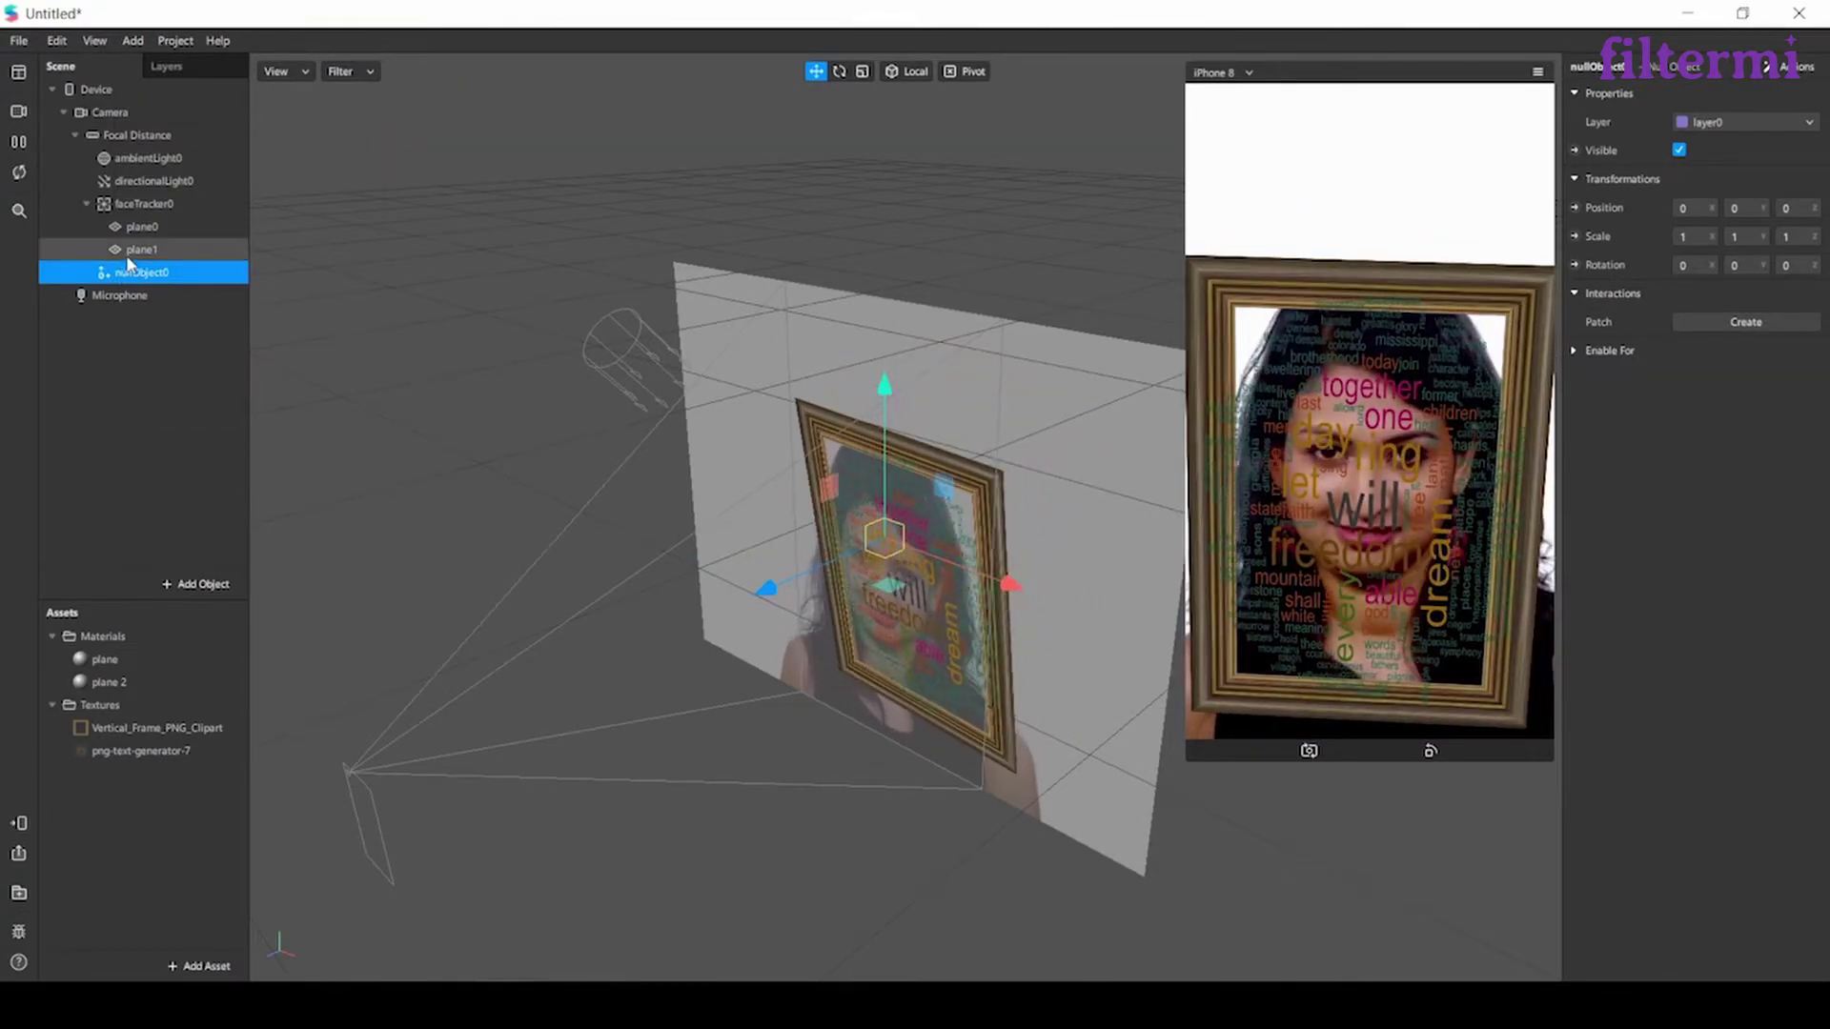
left_click_drag(145, 249, 195, 254)
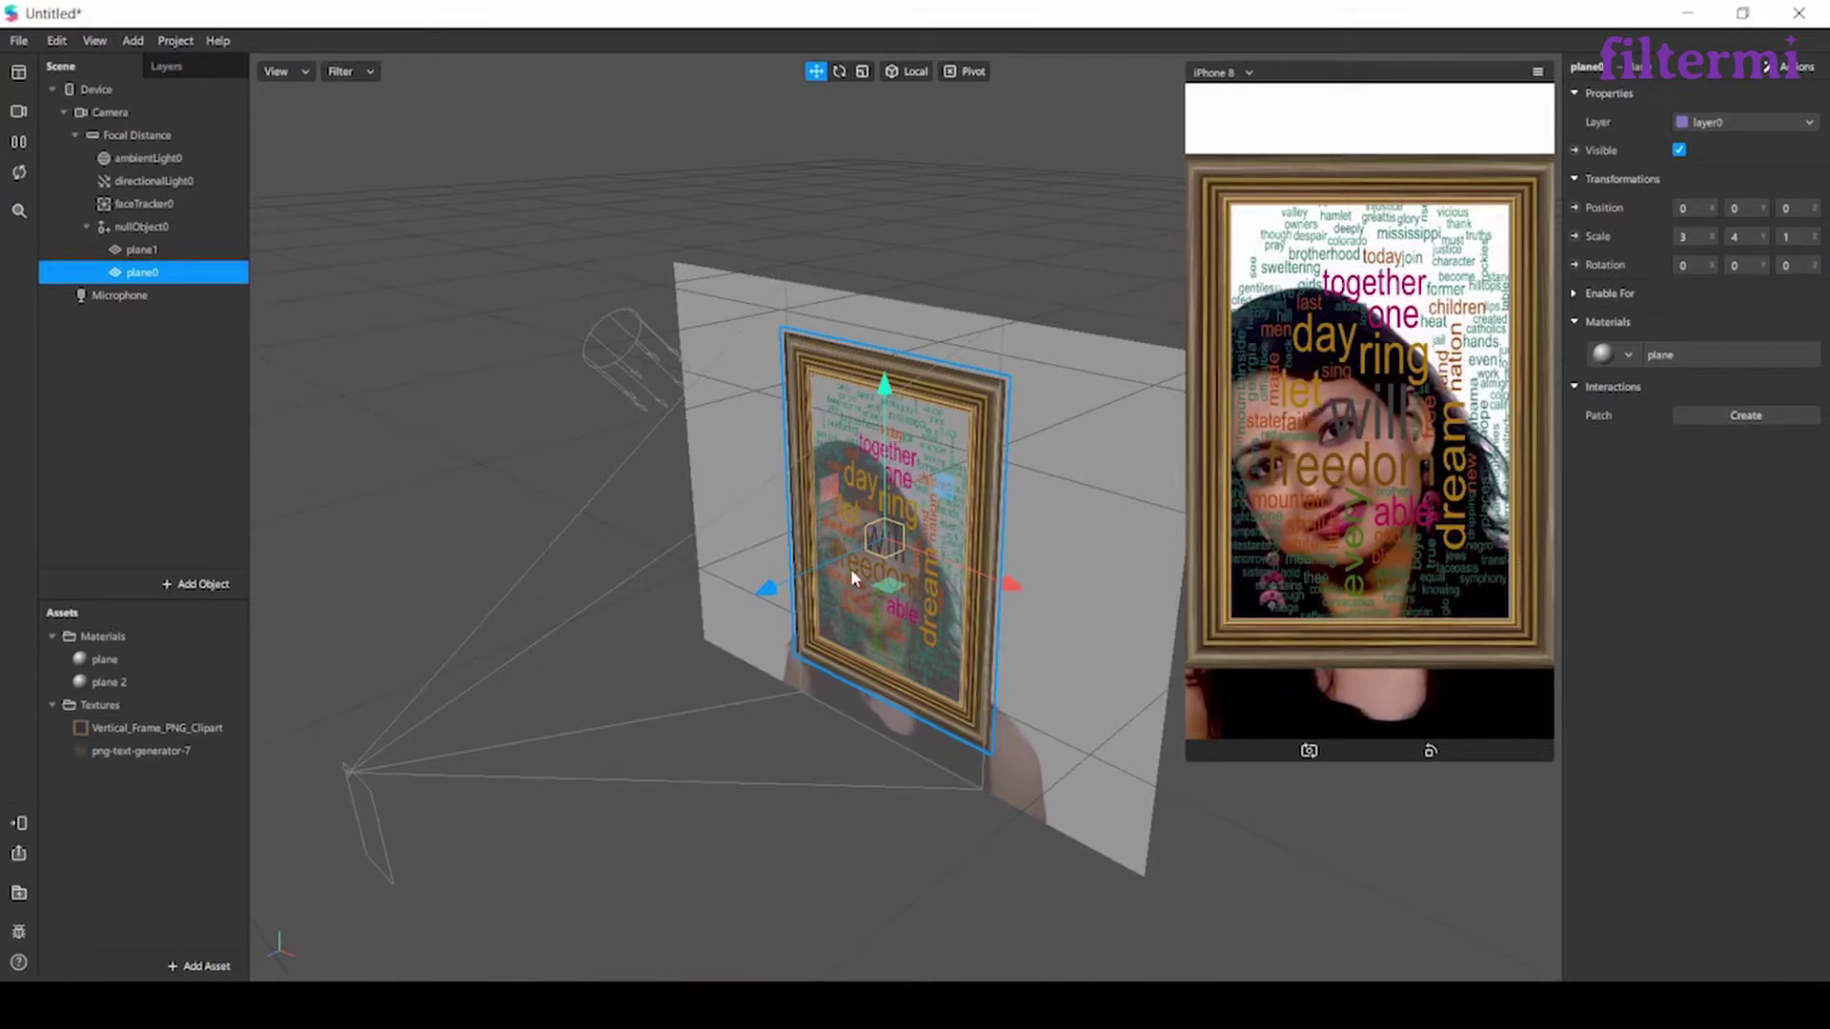
left_click(124, 227)
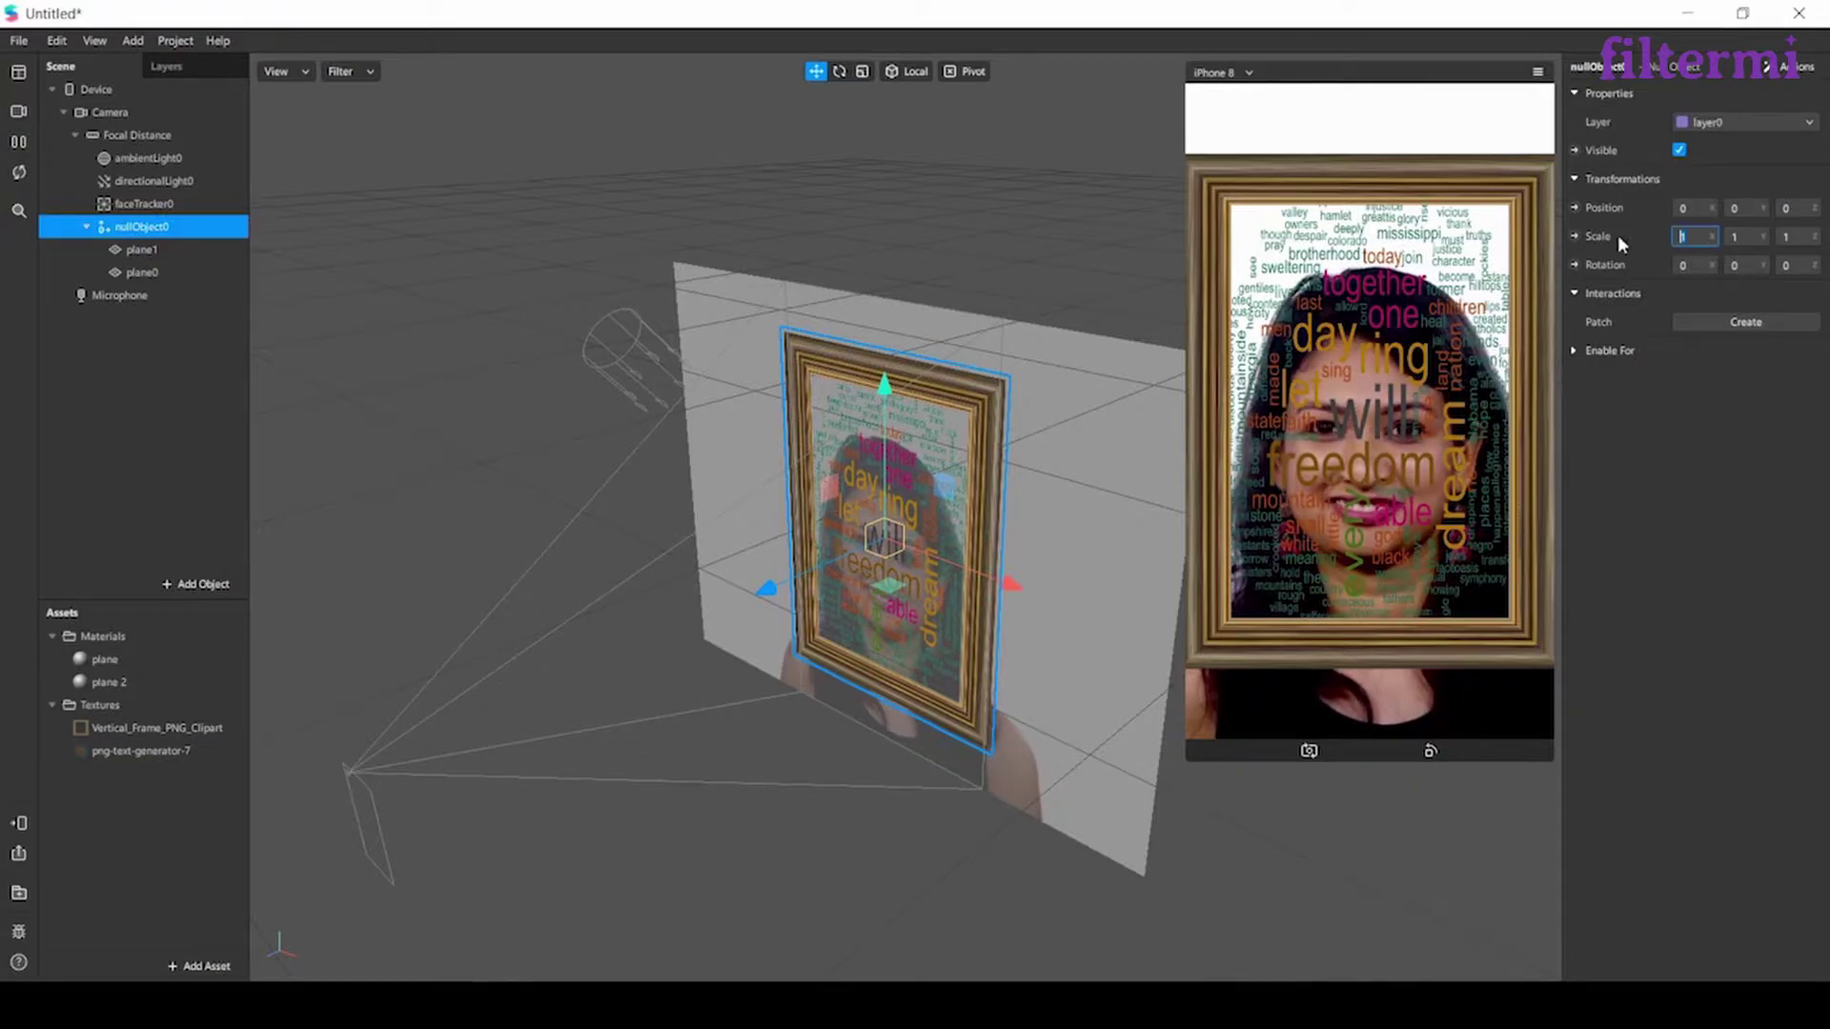
type("0.5")
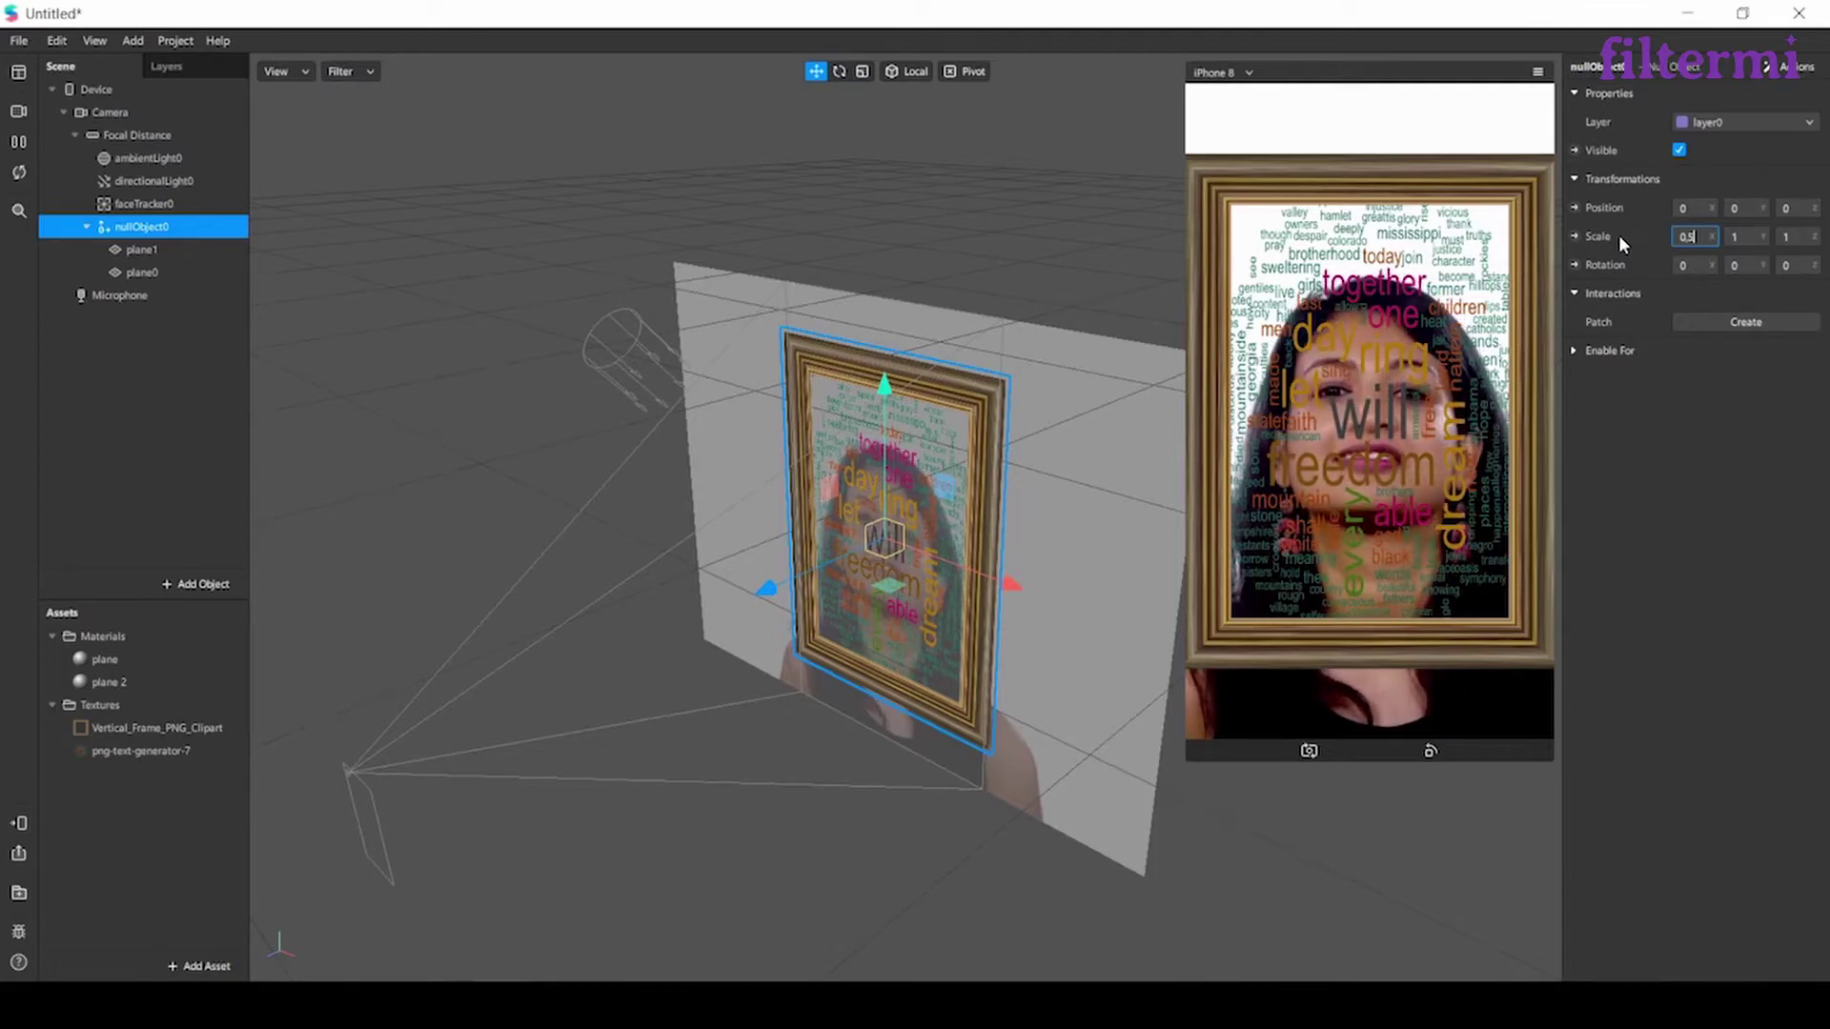
key("Return")
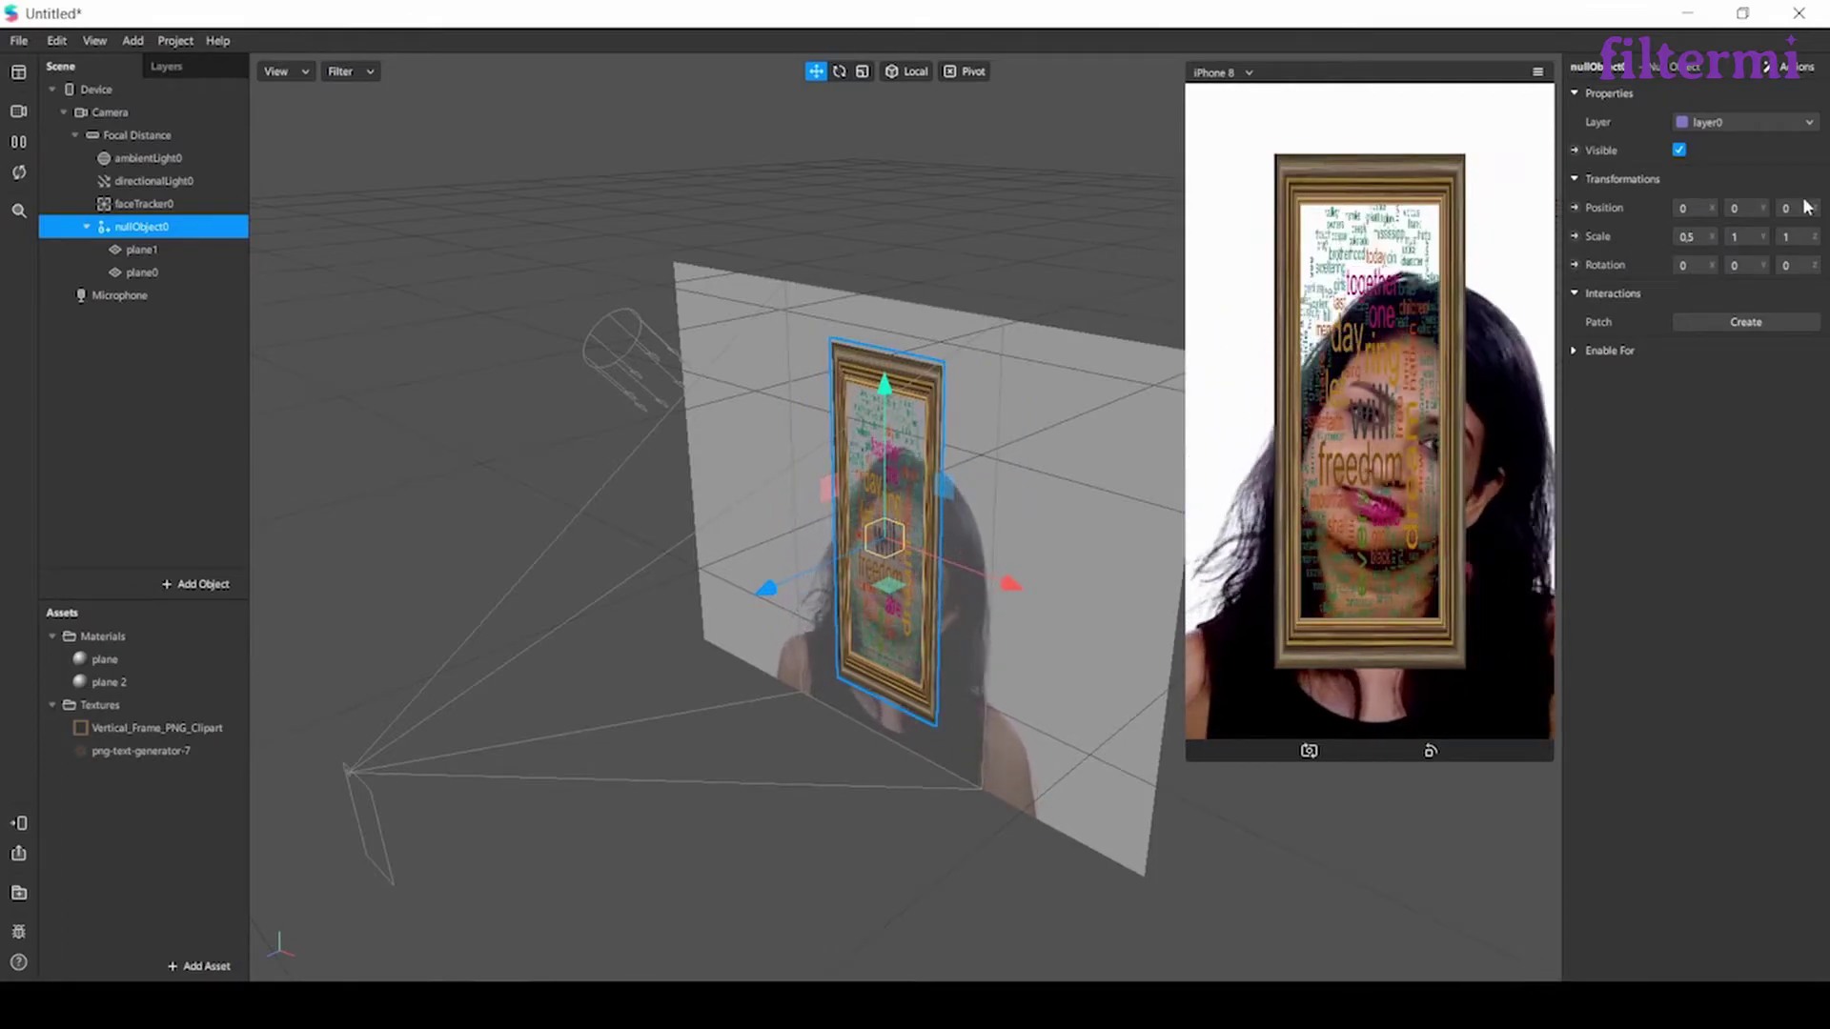
type("0.1")
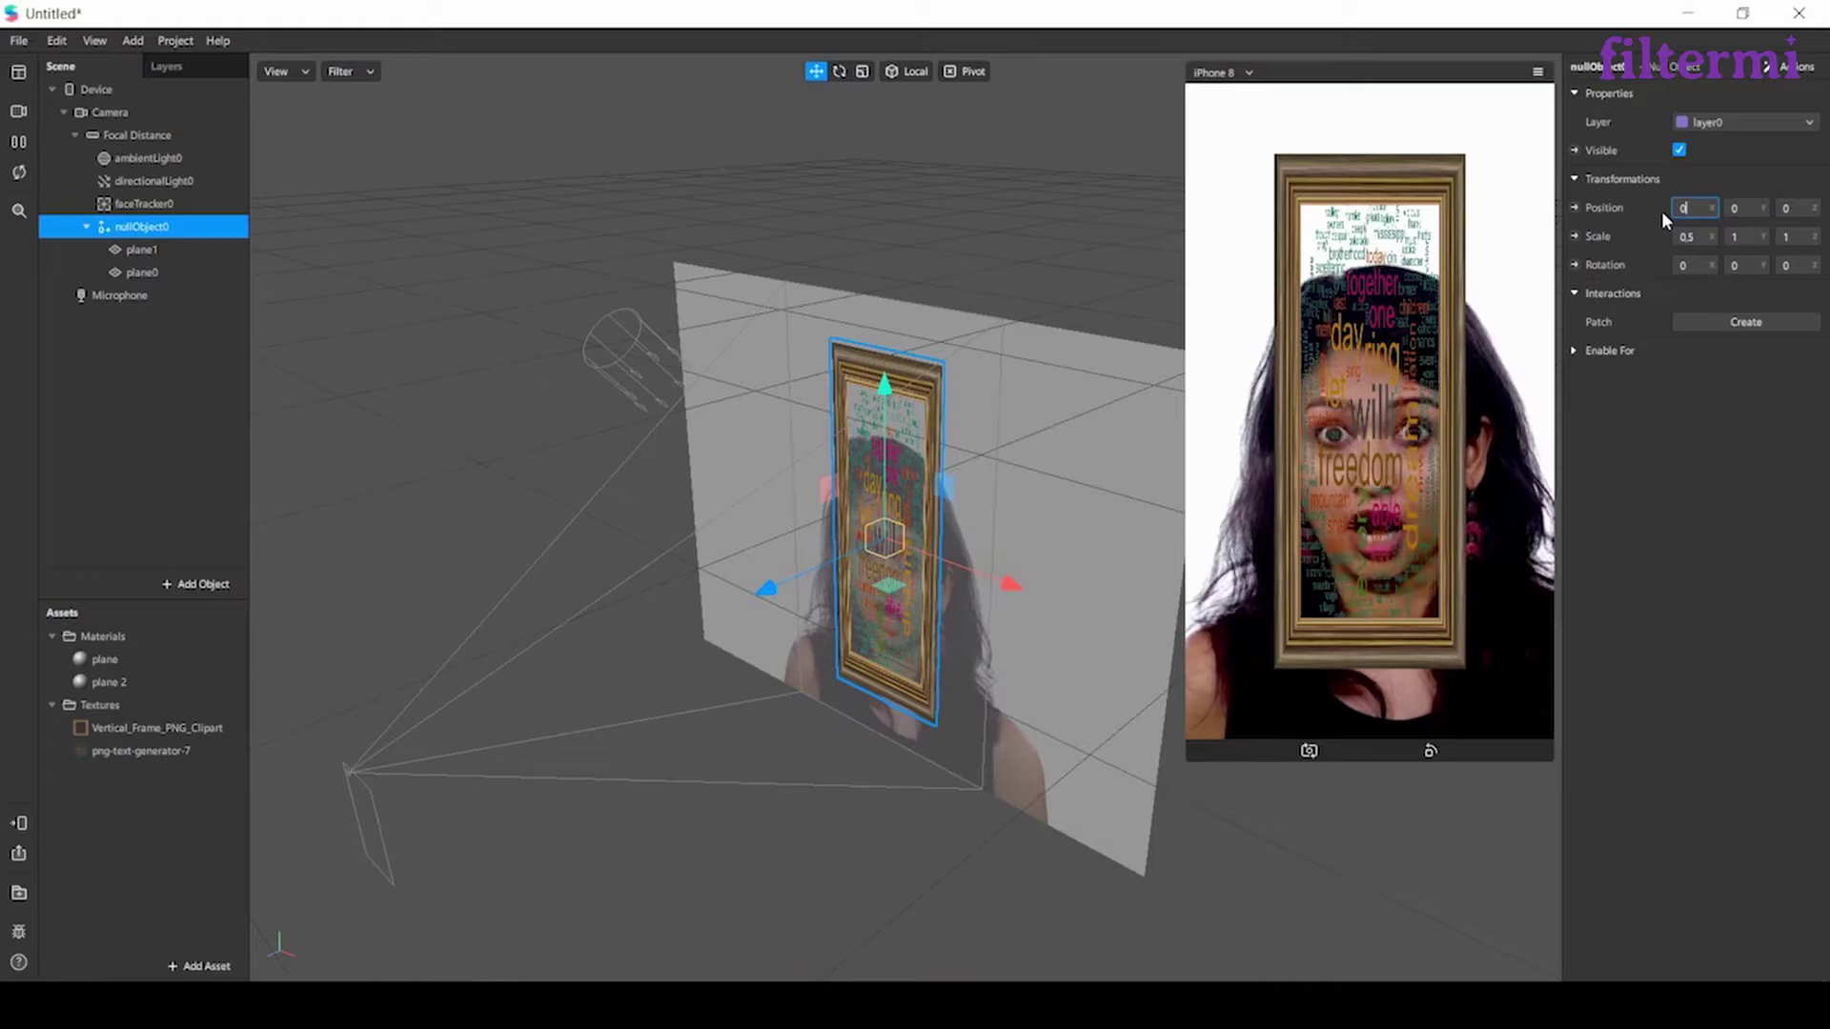
key("Return")
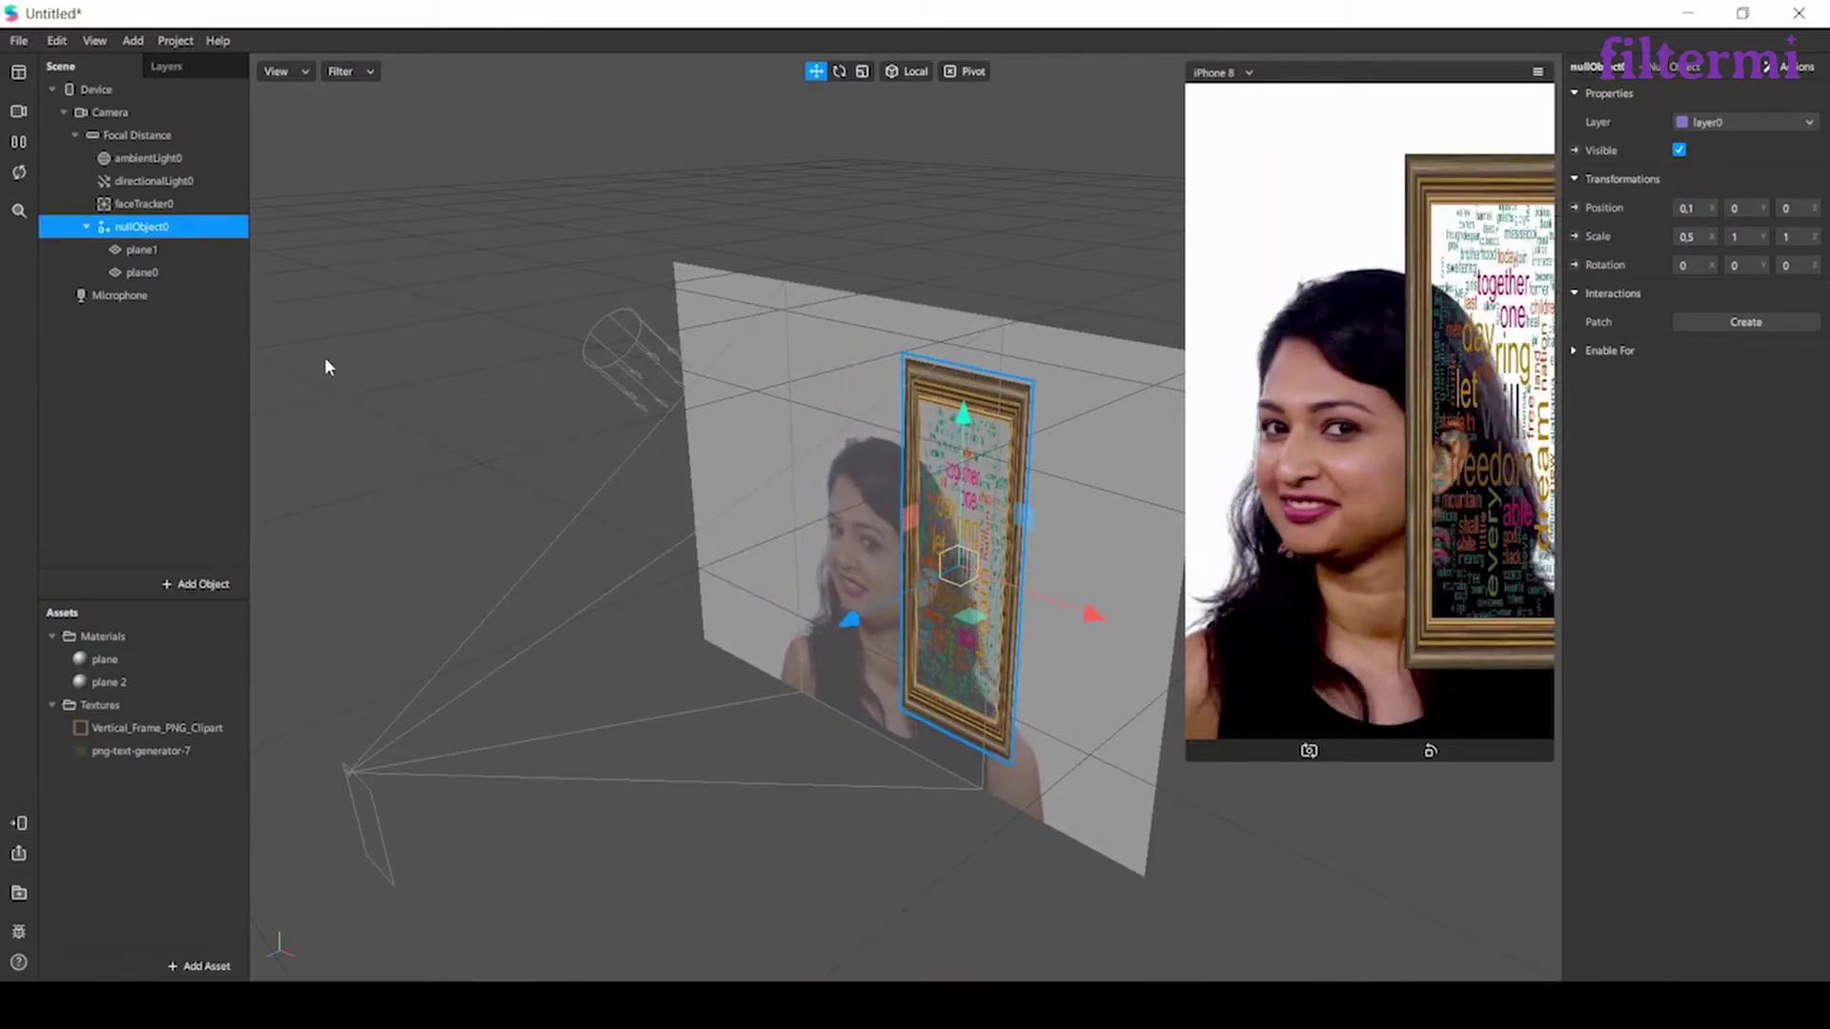
key("ctrl+z")
key("ctrl+z")
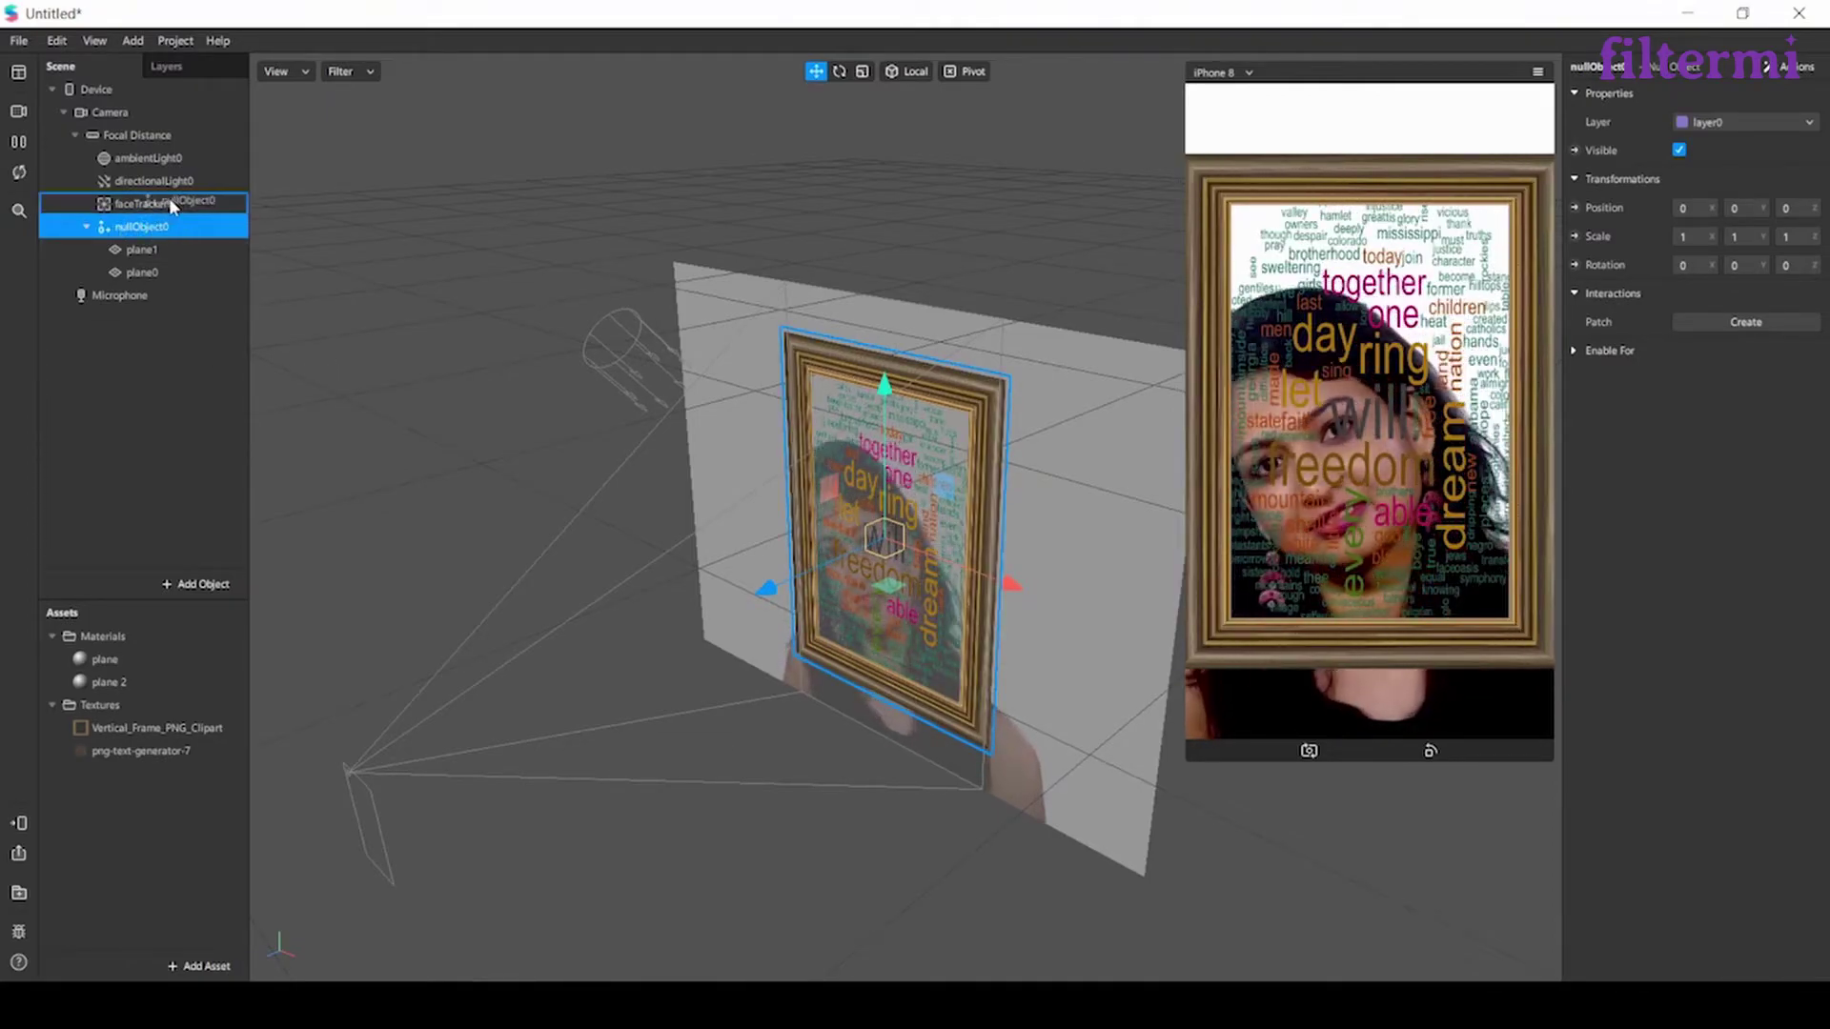
Step: Parent nullObject0 under faceTracker0 so the portrait follows the face, then bring up Add > 2D Objects
left_click_drag(169, 198, 169, 199)
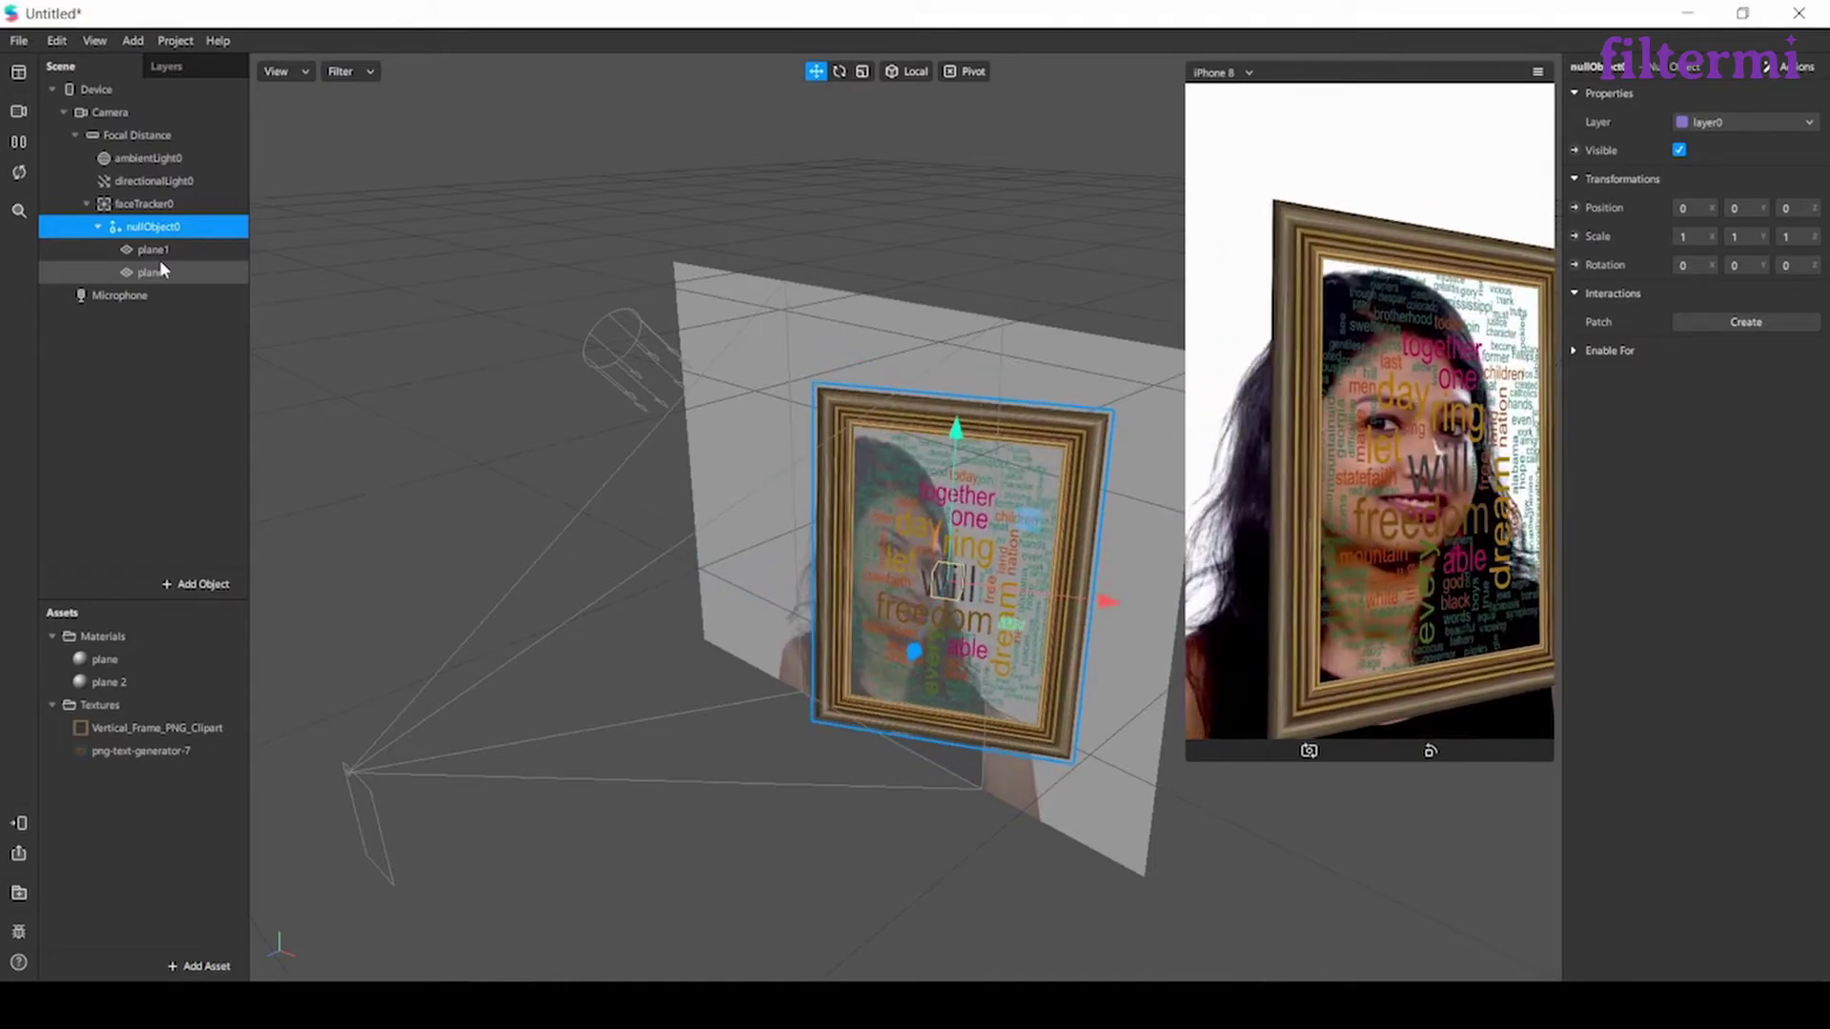
left_click(134, 41)
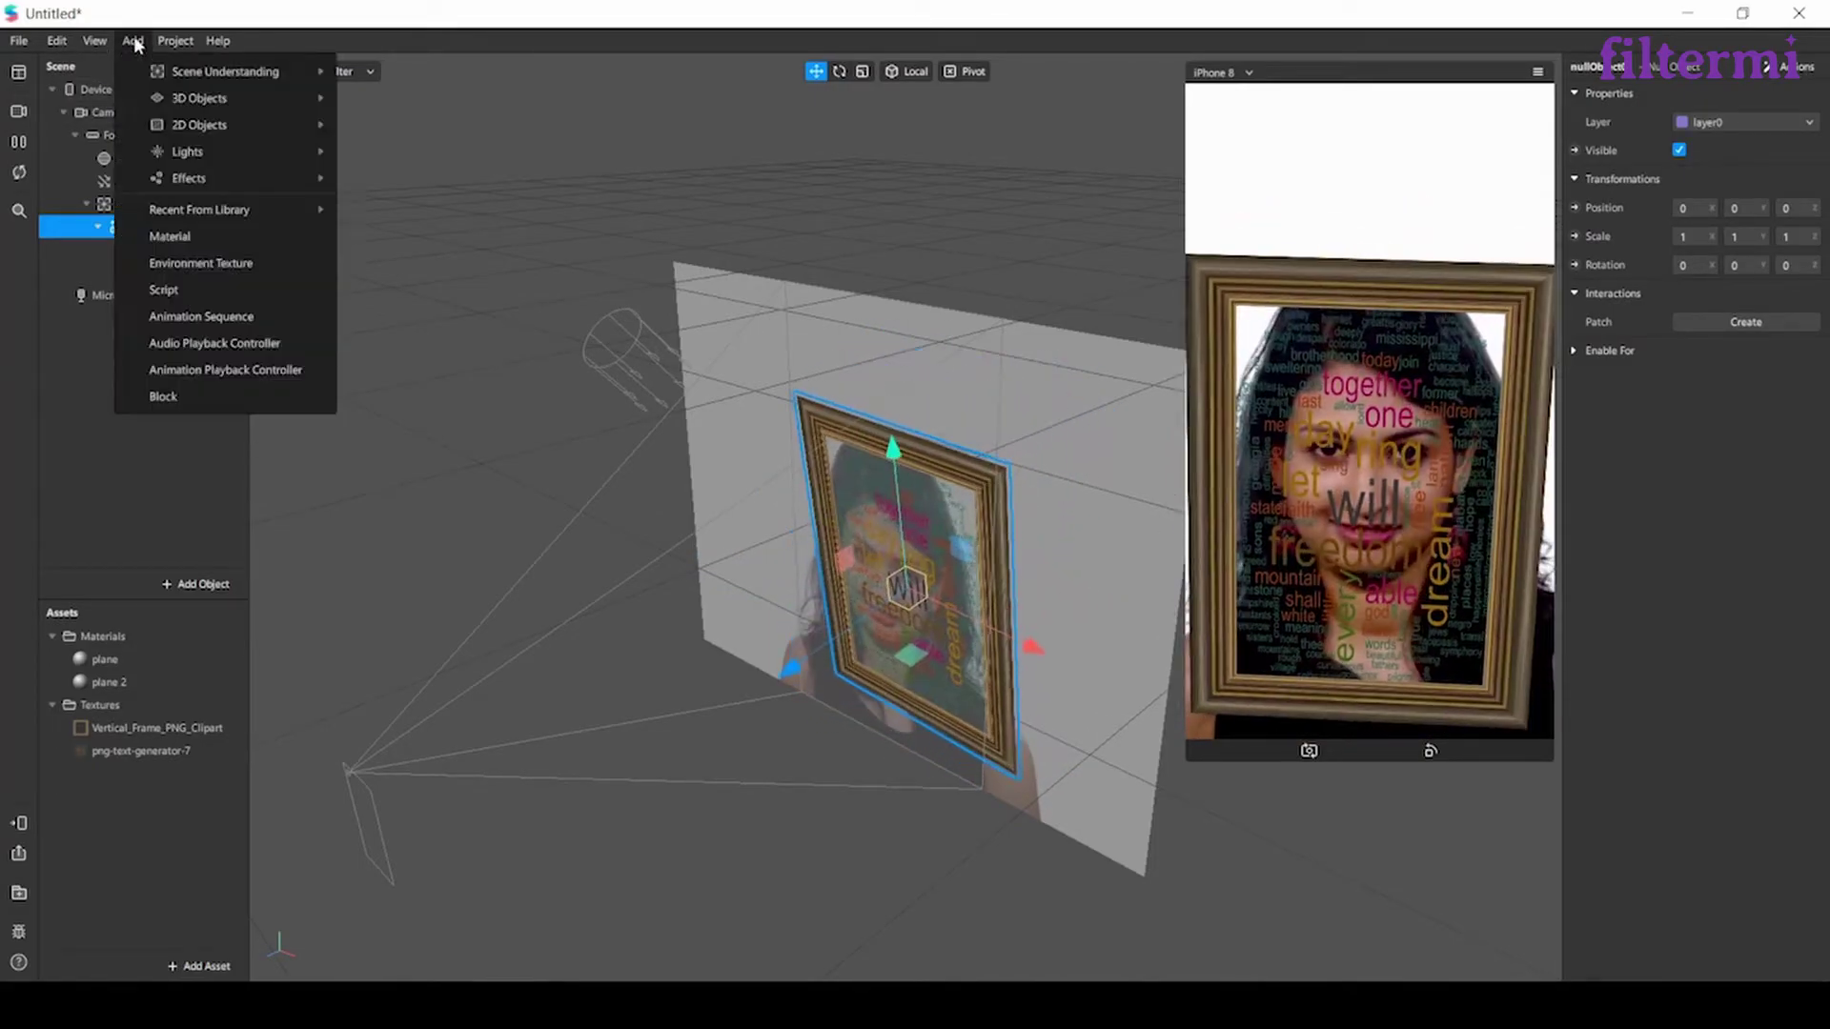
mouse_move(238, 105)
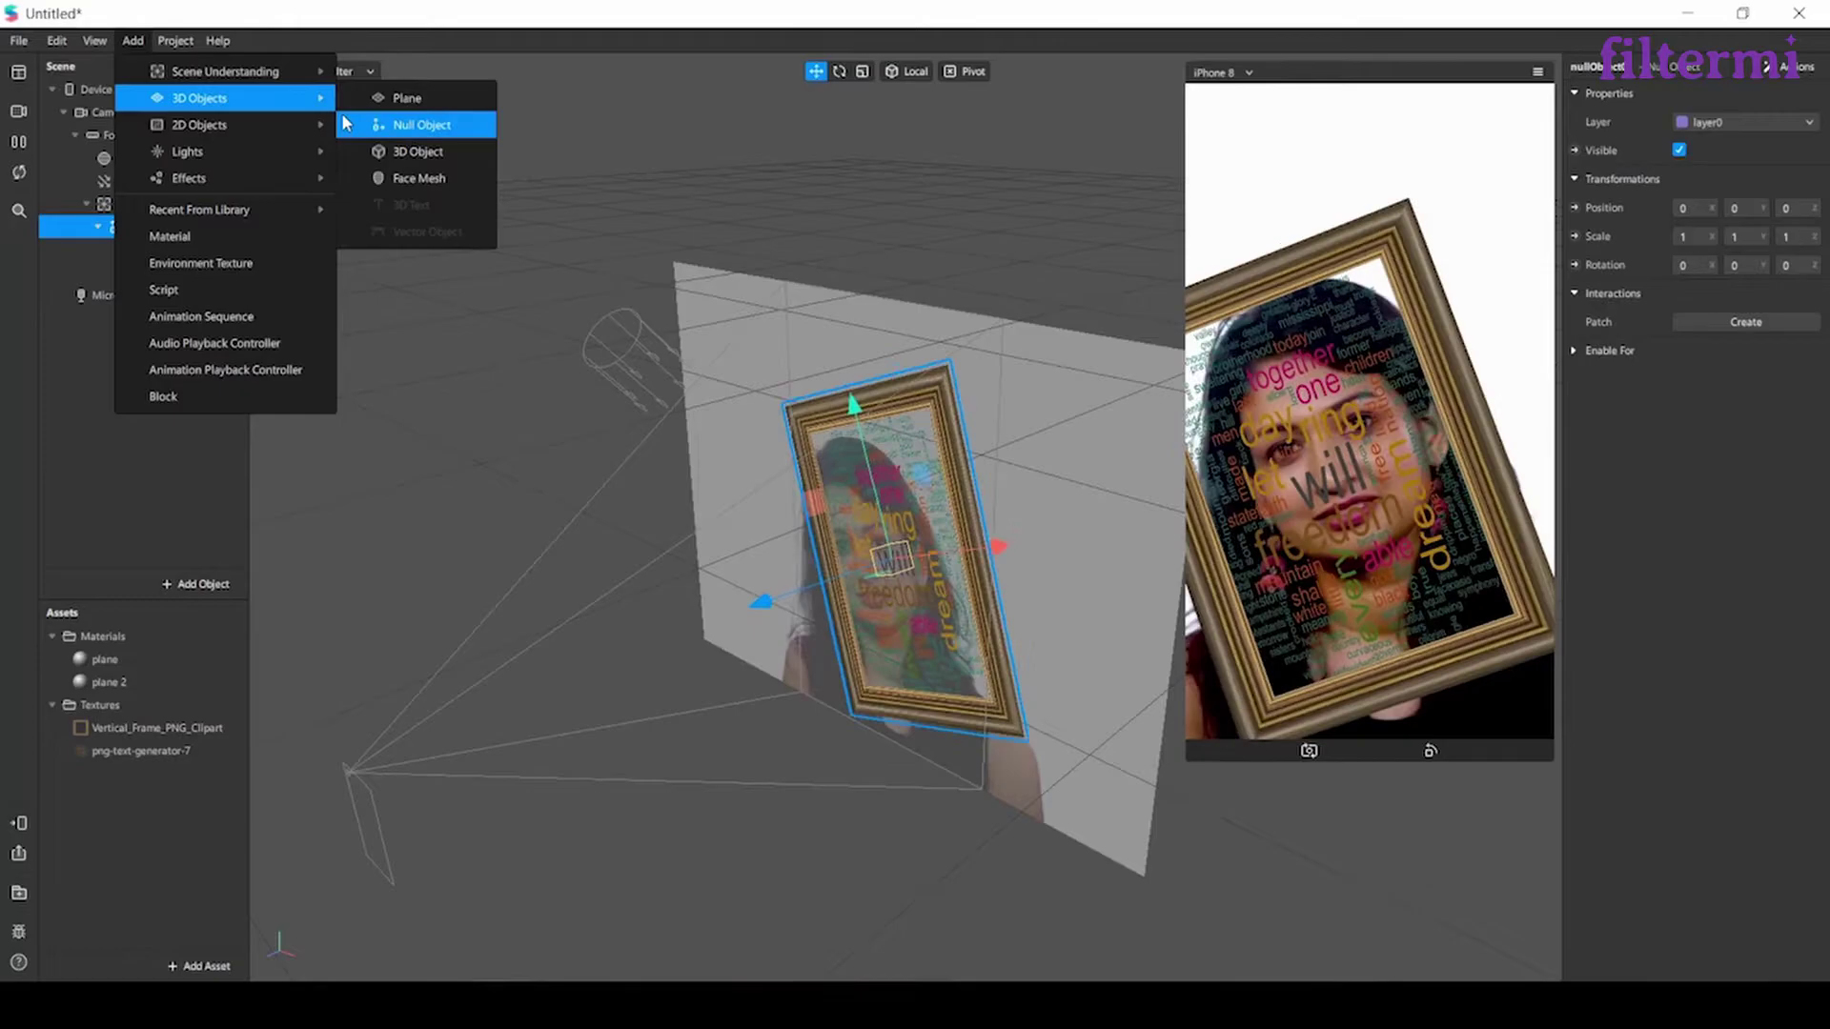
mouse_move(322, 125)
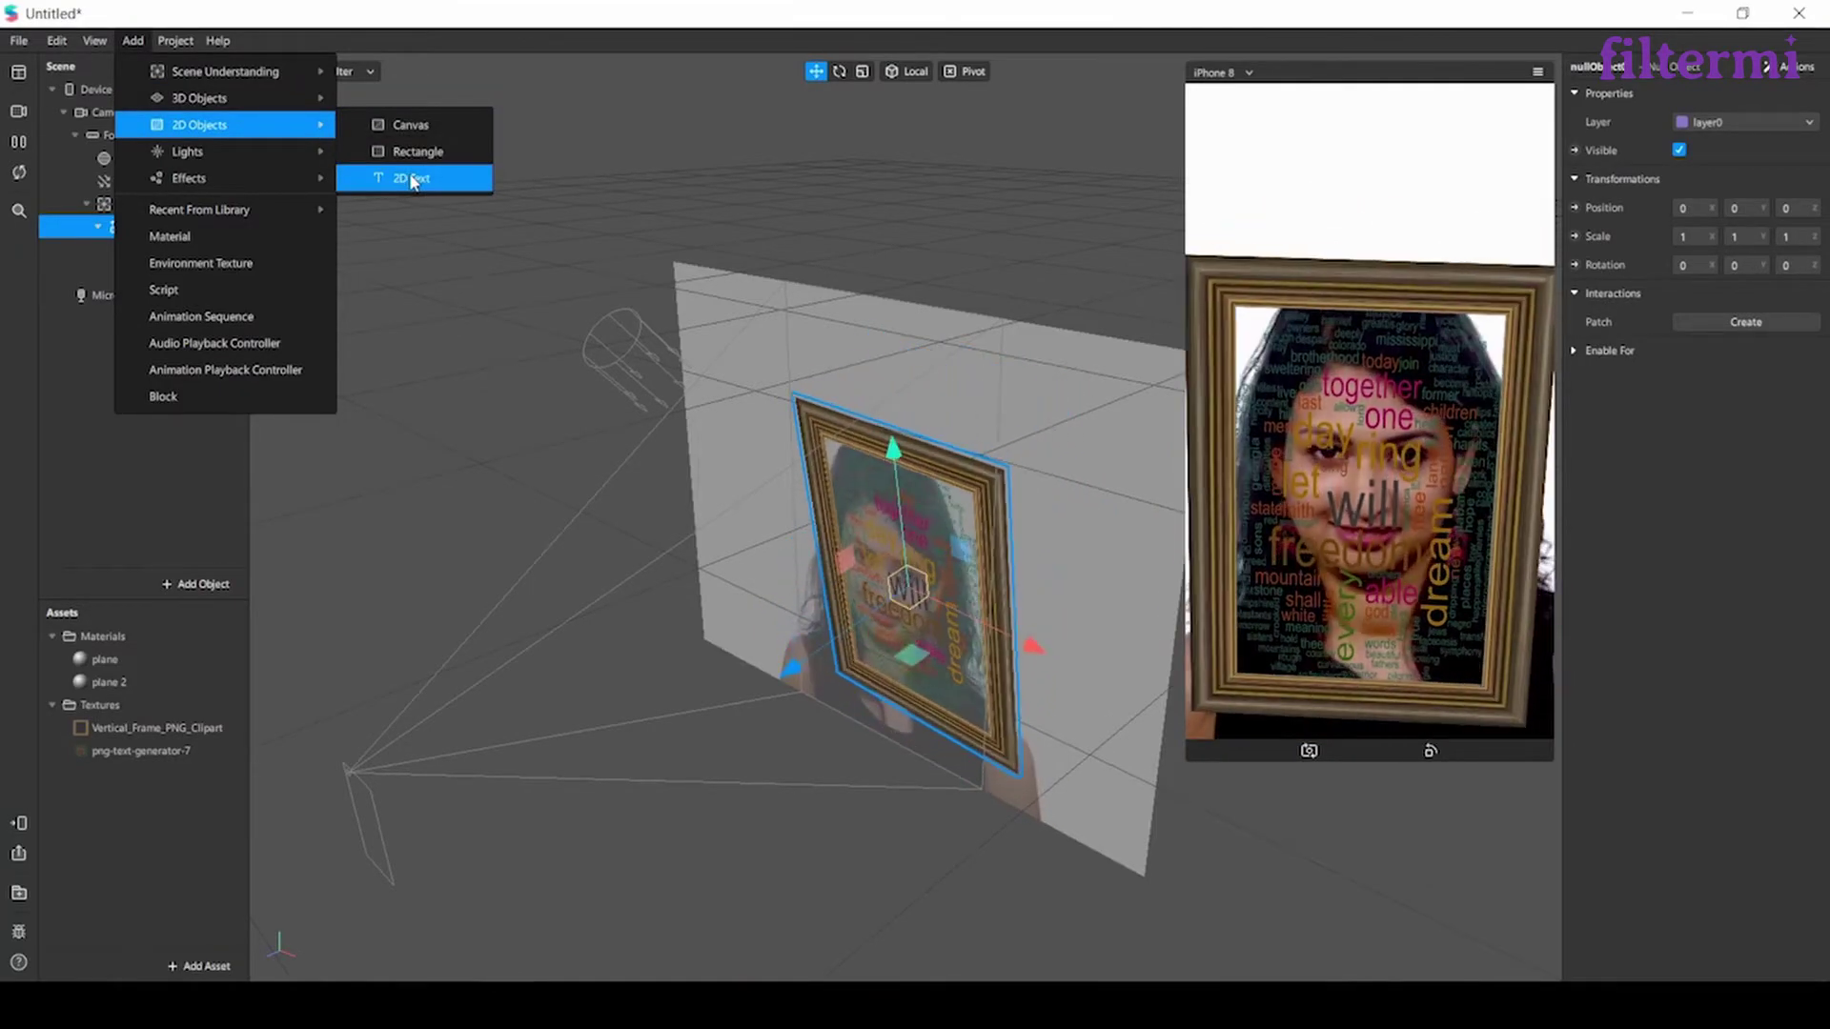
Step: Add a 2D Text object, delete faceTracker0, and select 2dText0
left_click(412, 181)
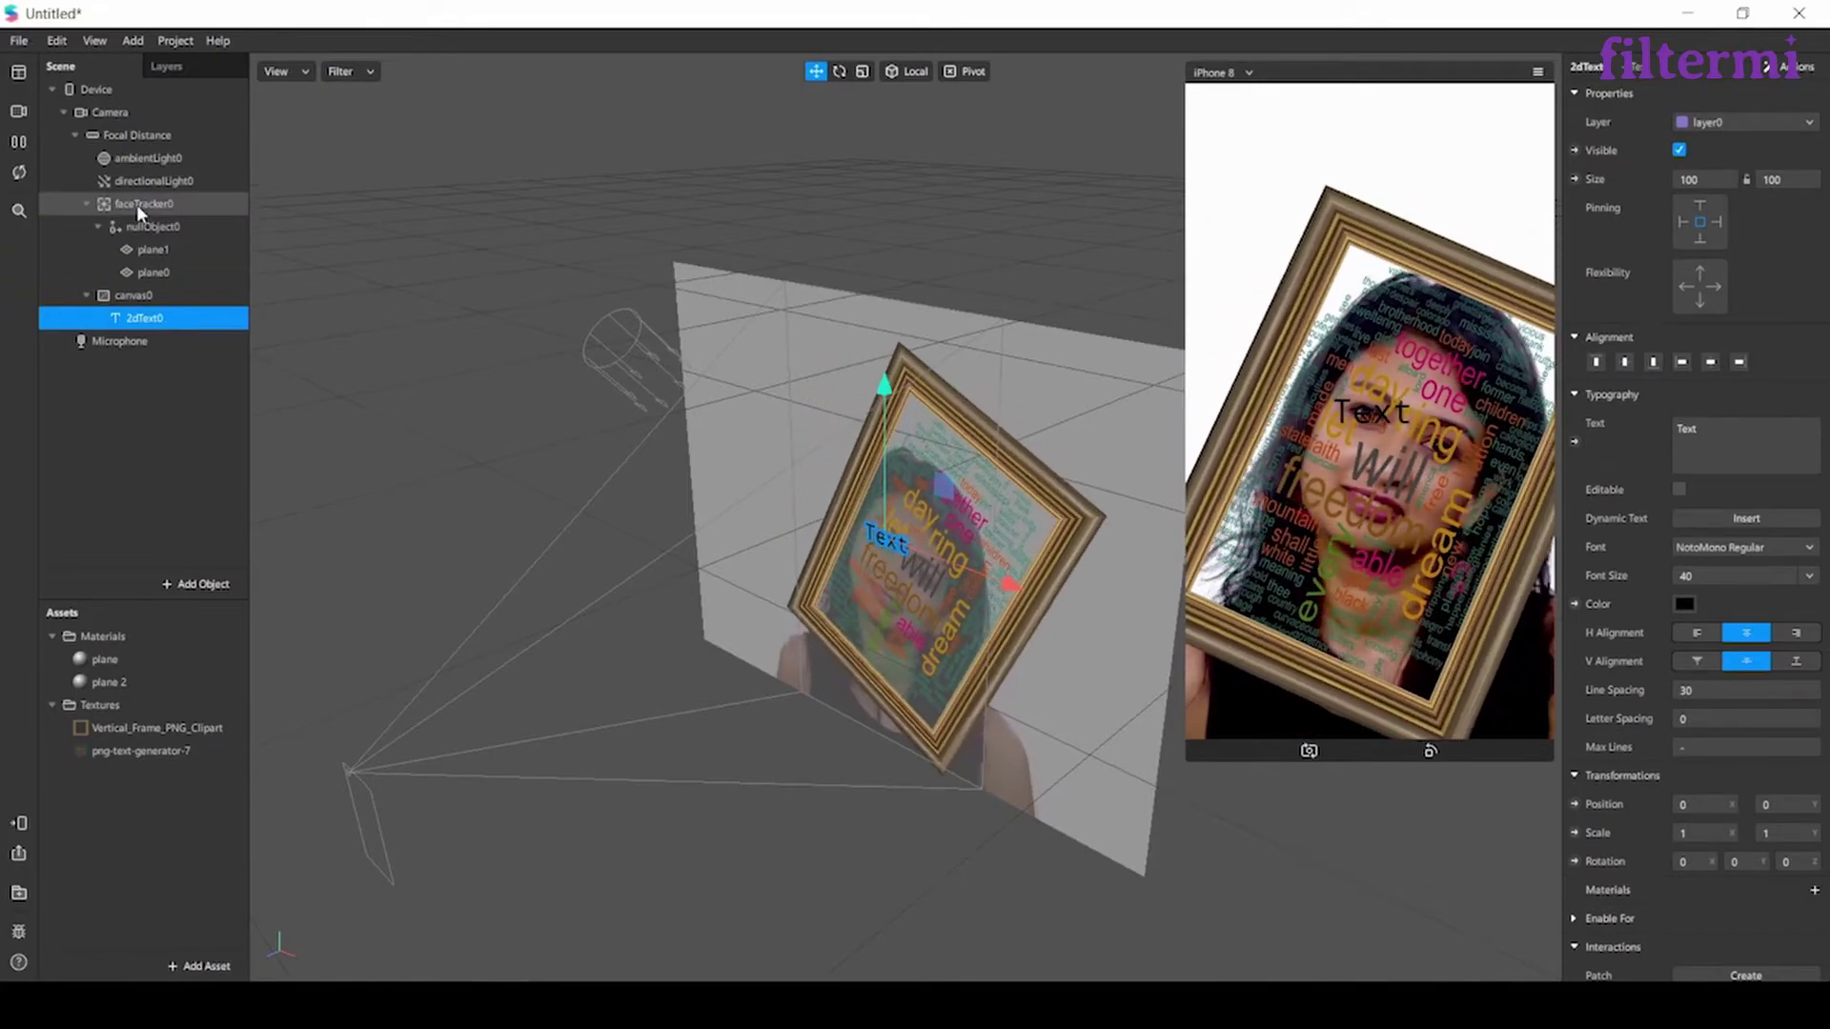
left_click(135, 203)
key("Delete")
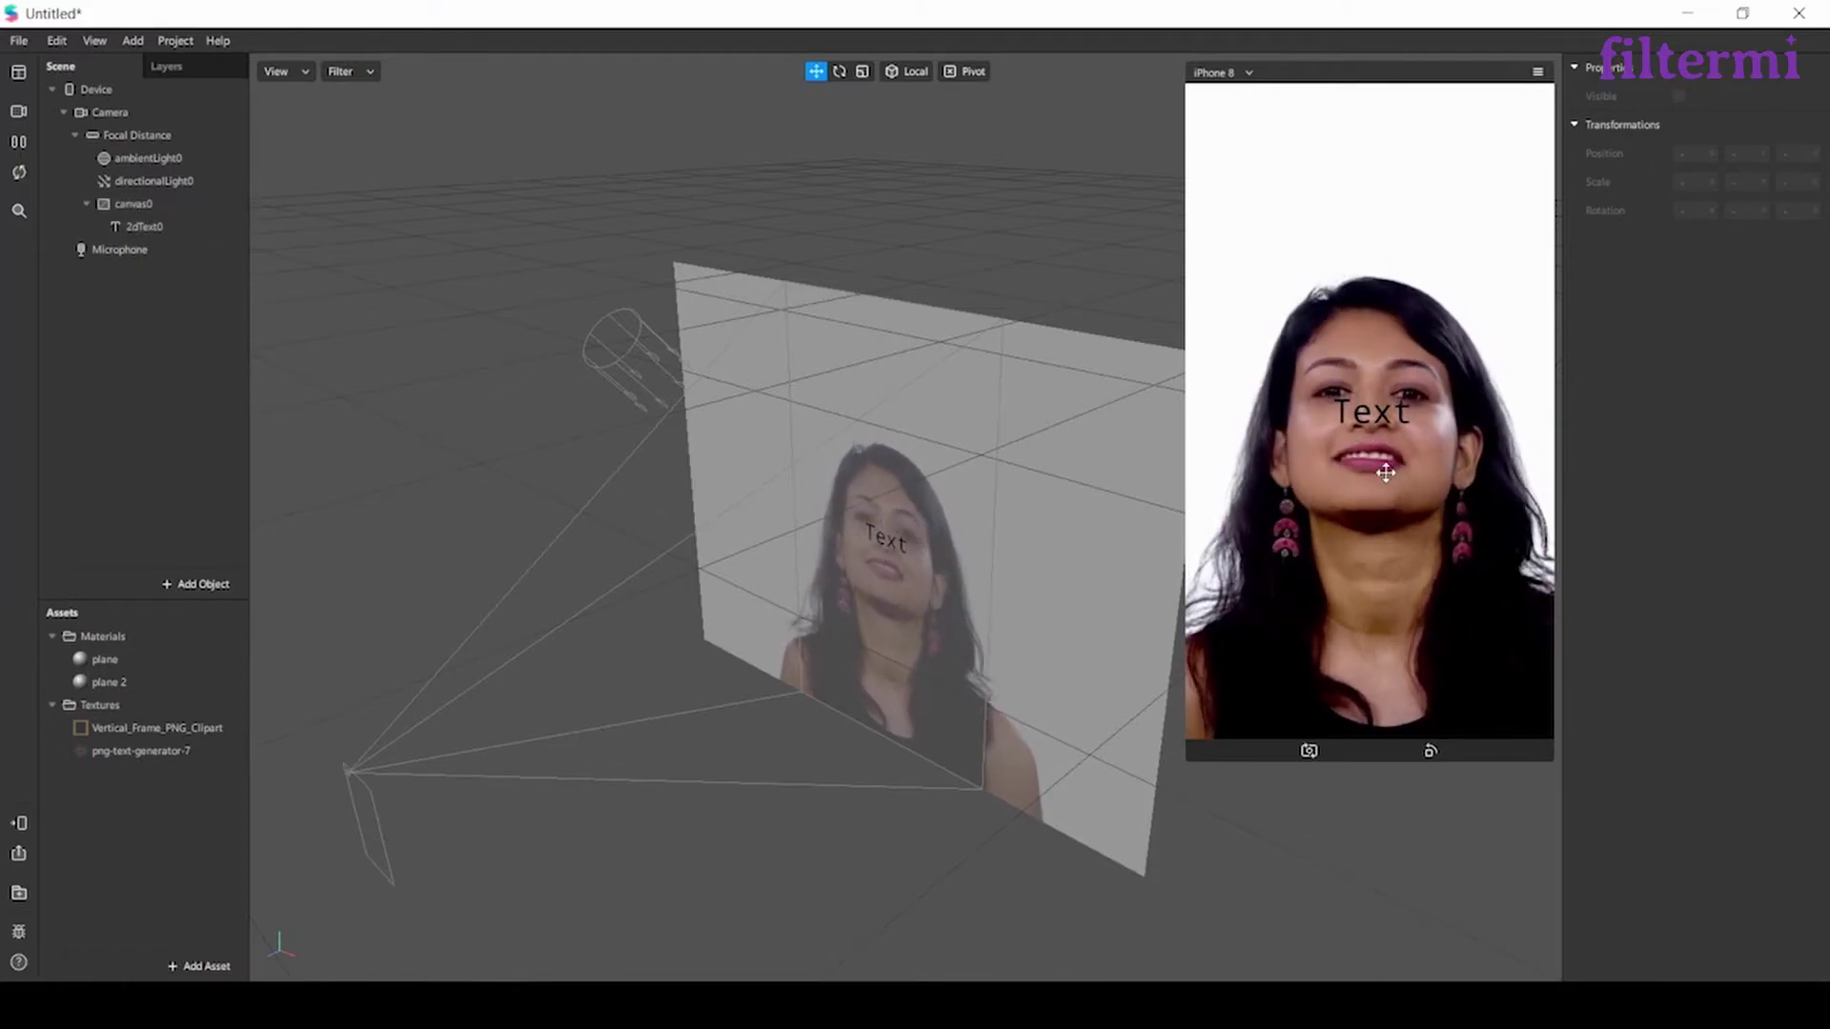
left_click(114, 227)
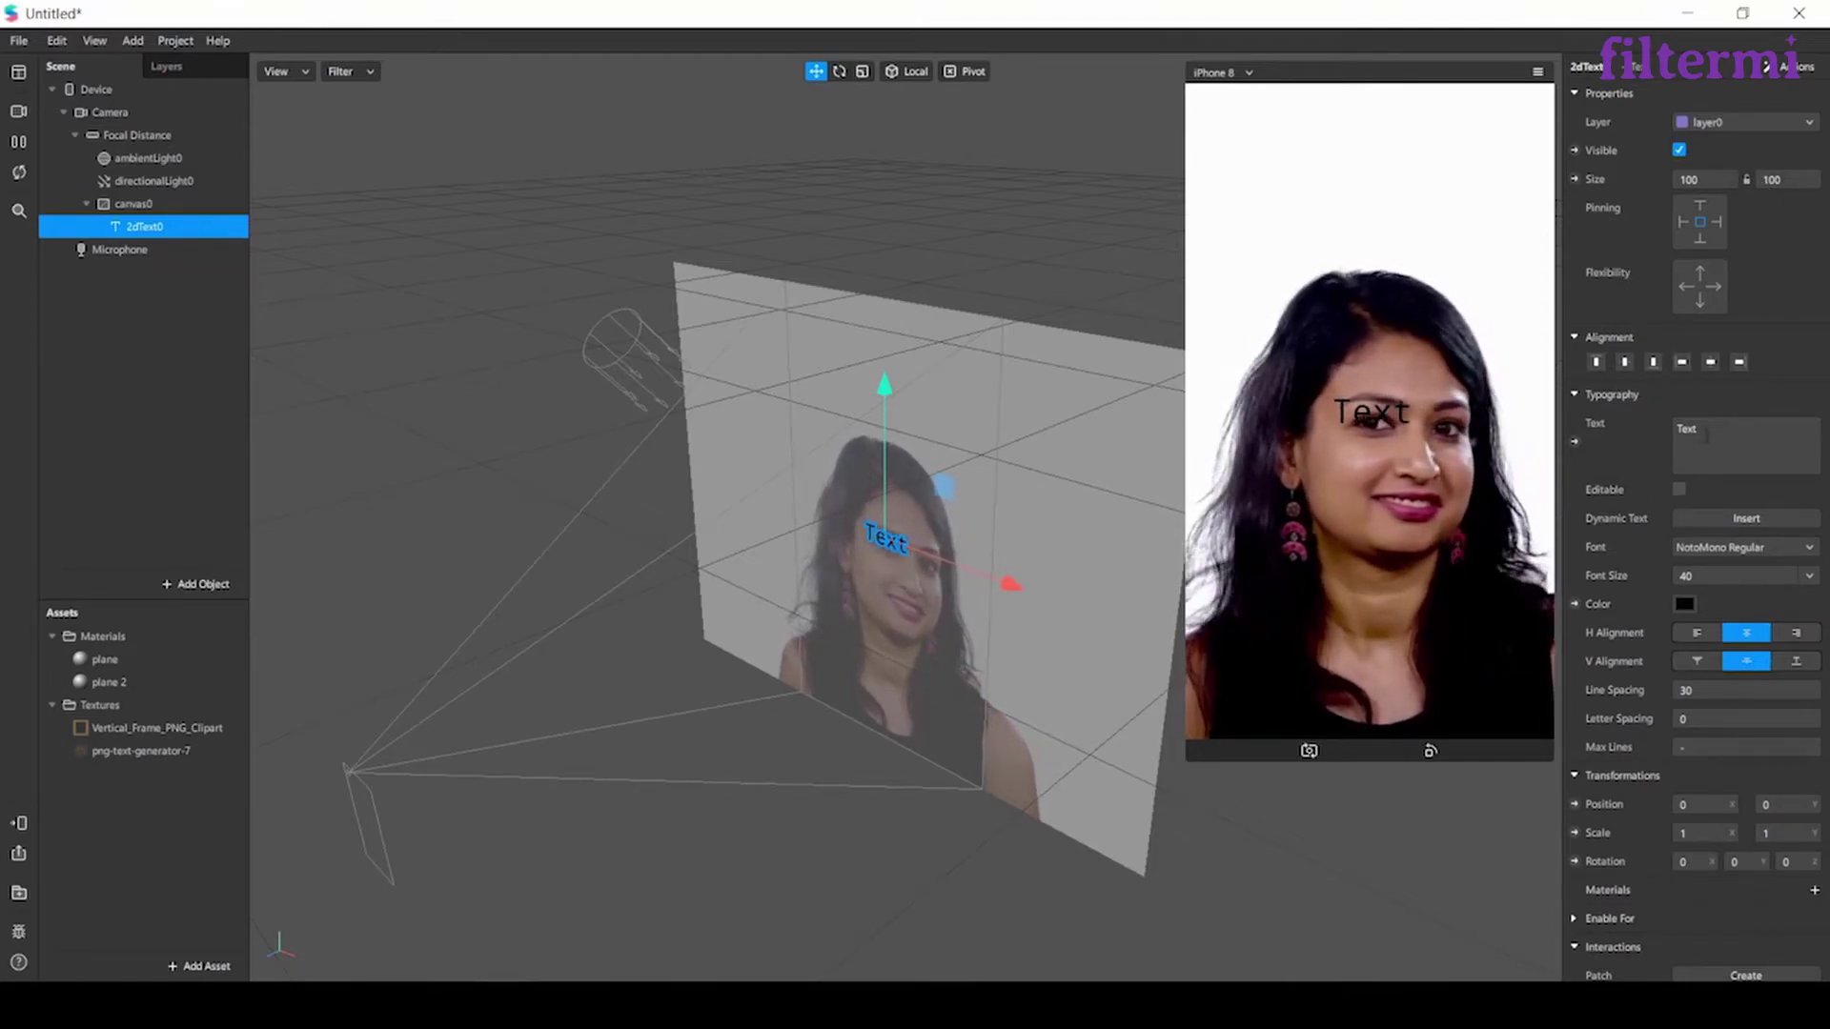
Step: Set the text to 'London' and the size width to 200
double_click(1706, 434)
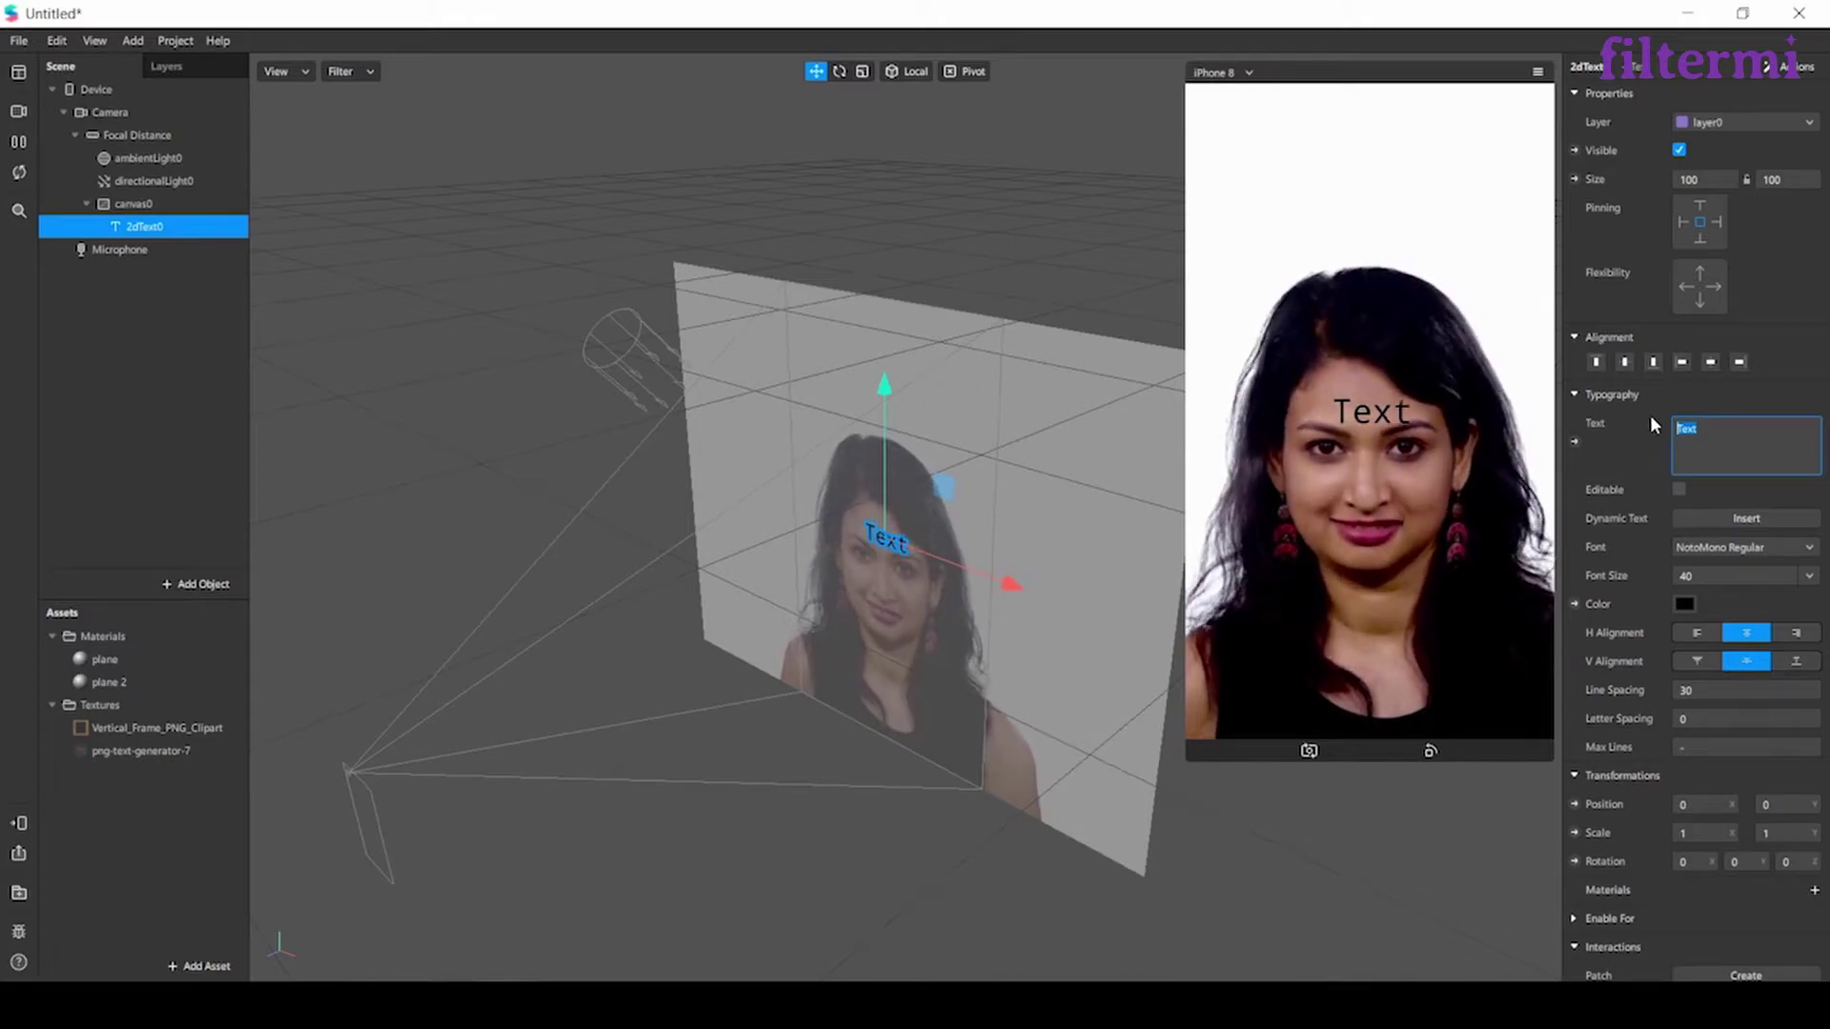
type("Londa")
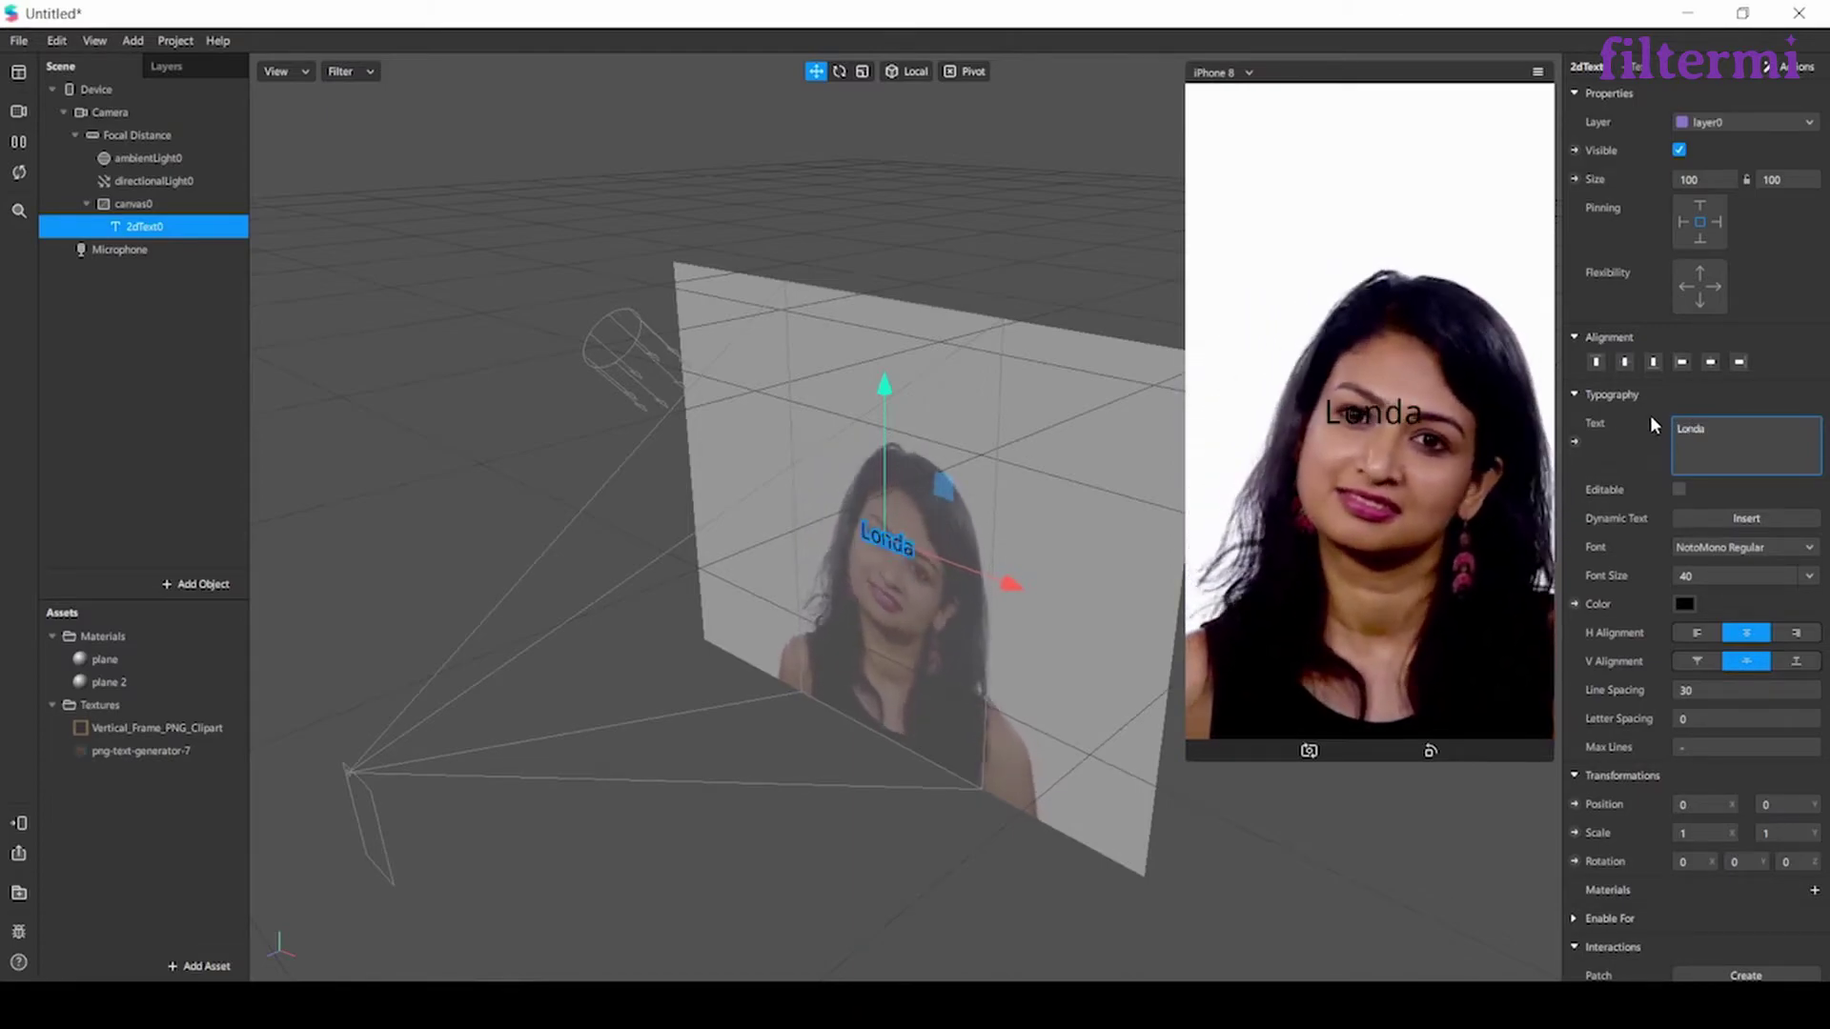
key("BackSpace")
type("on")
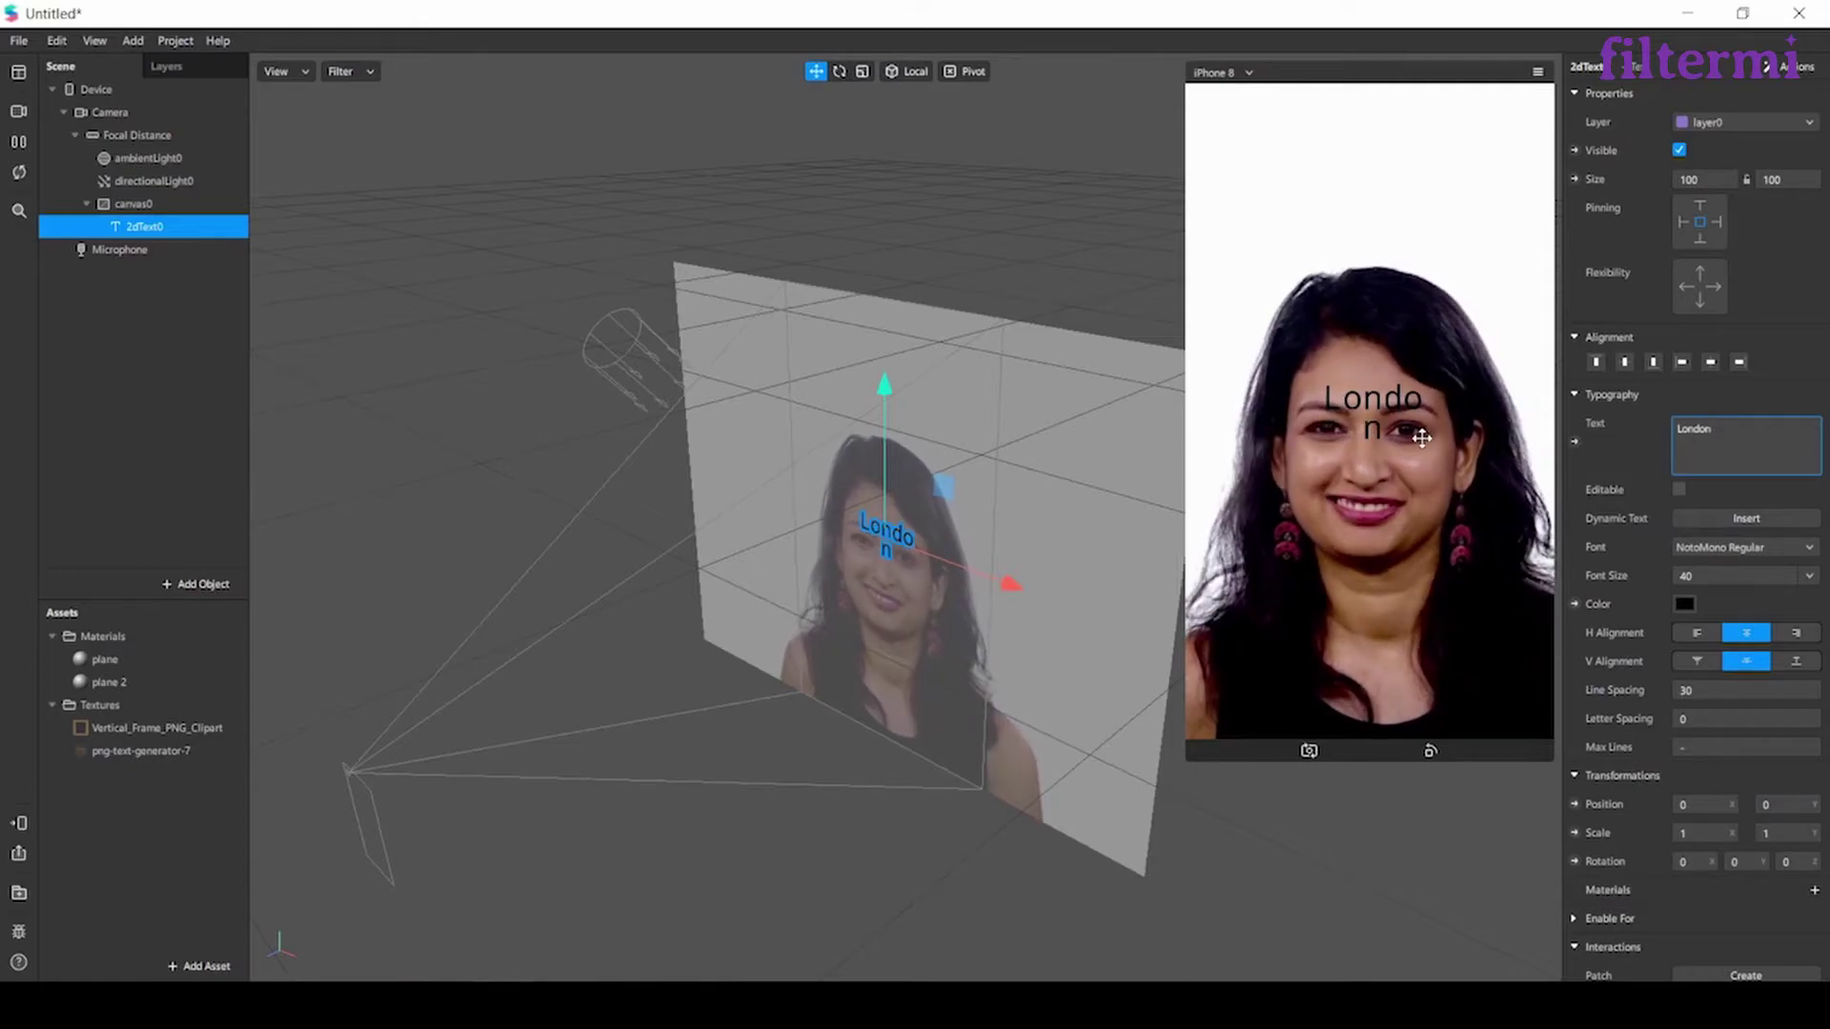
double_click(1706, 179)
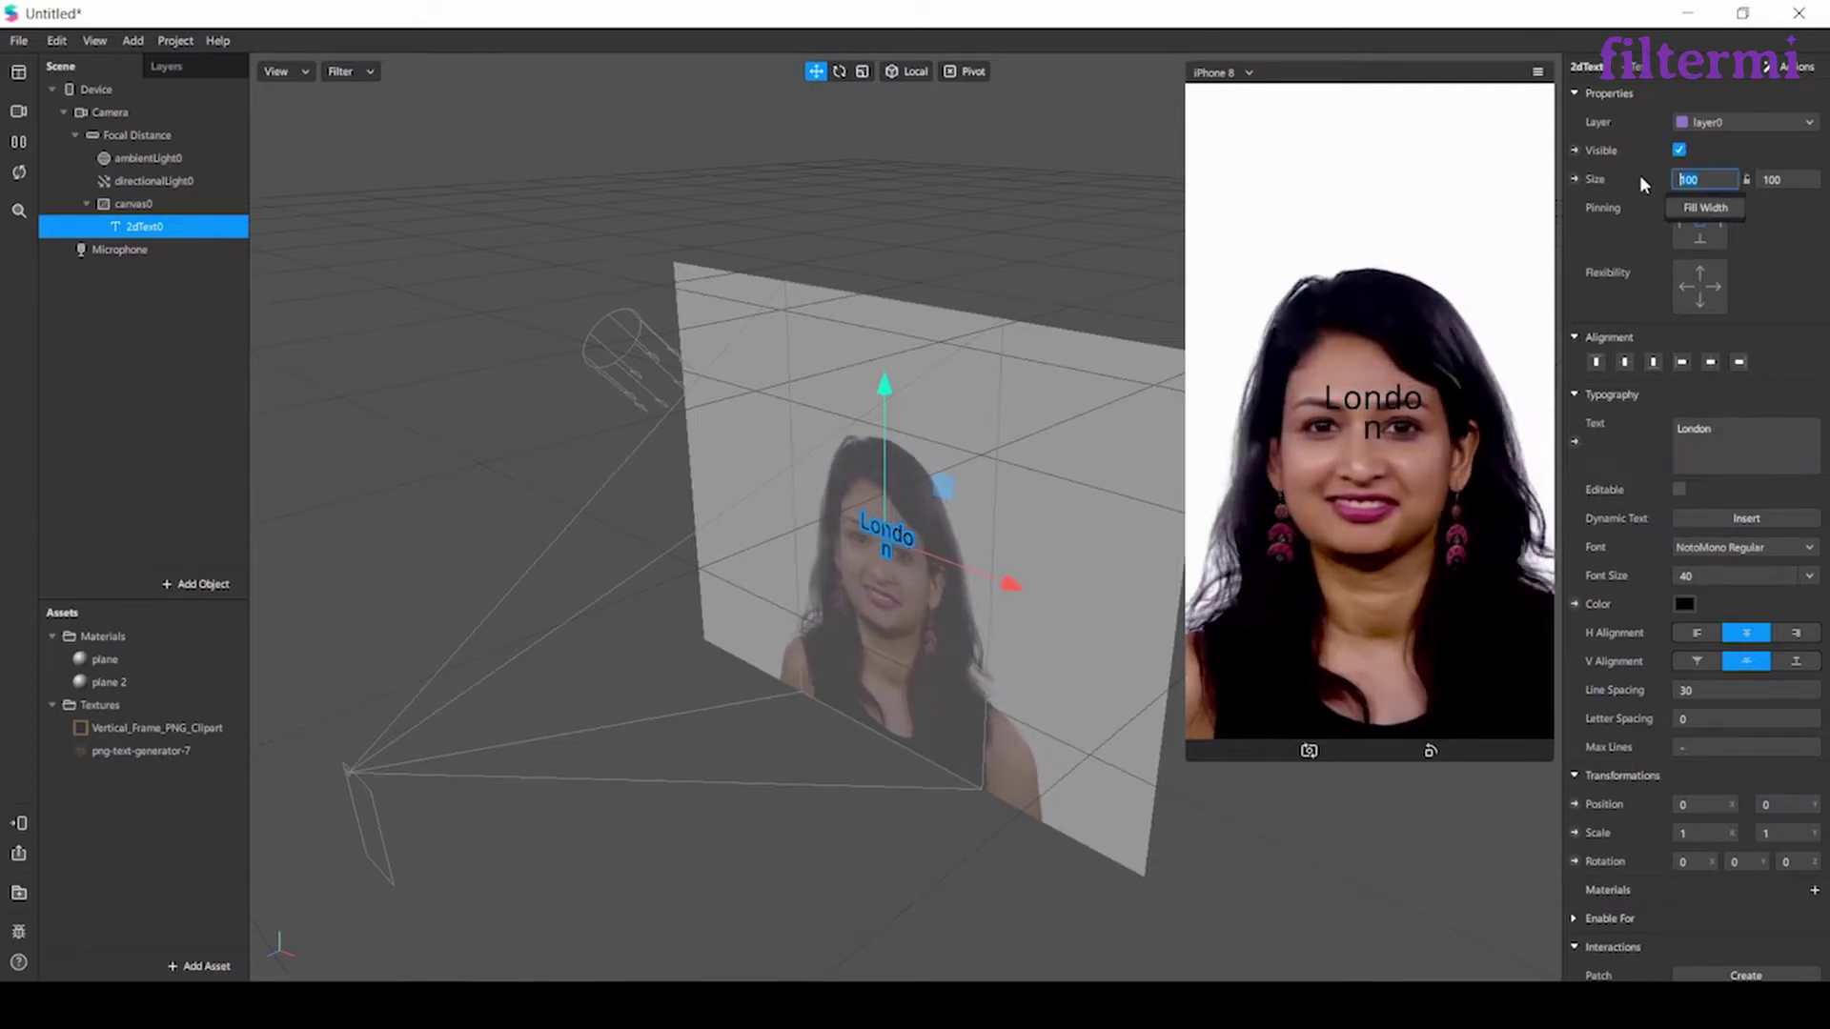
type("200")
key("Return")
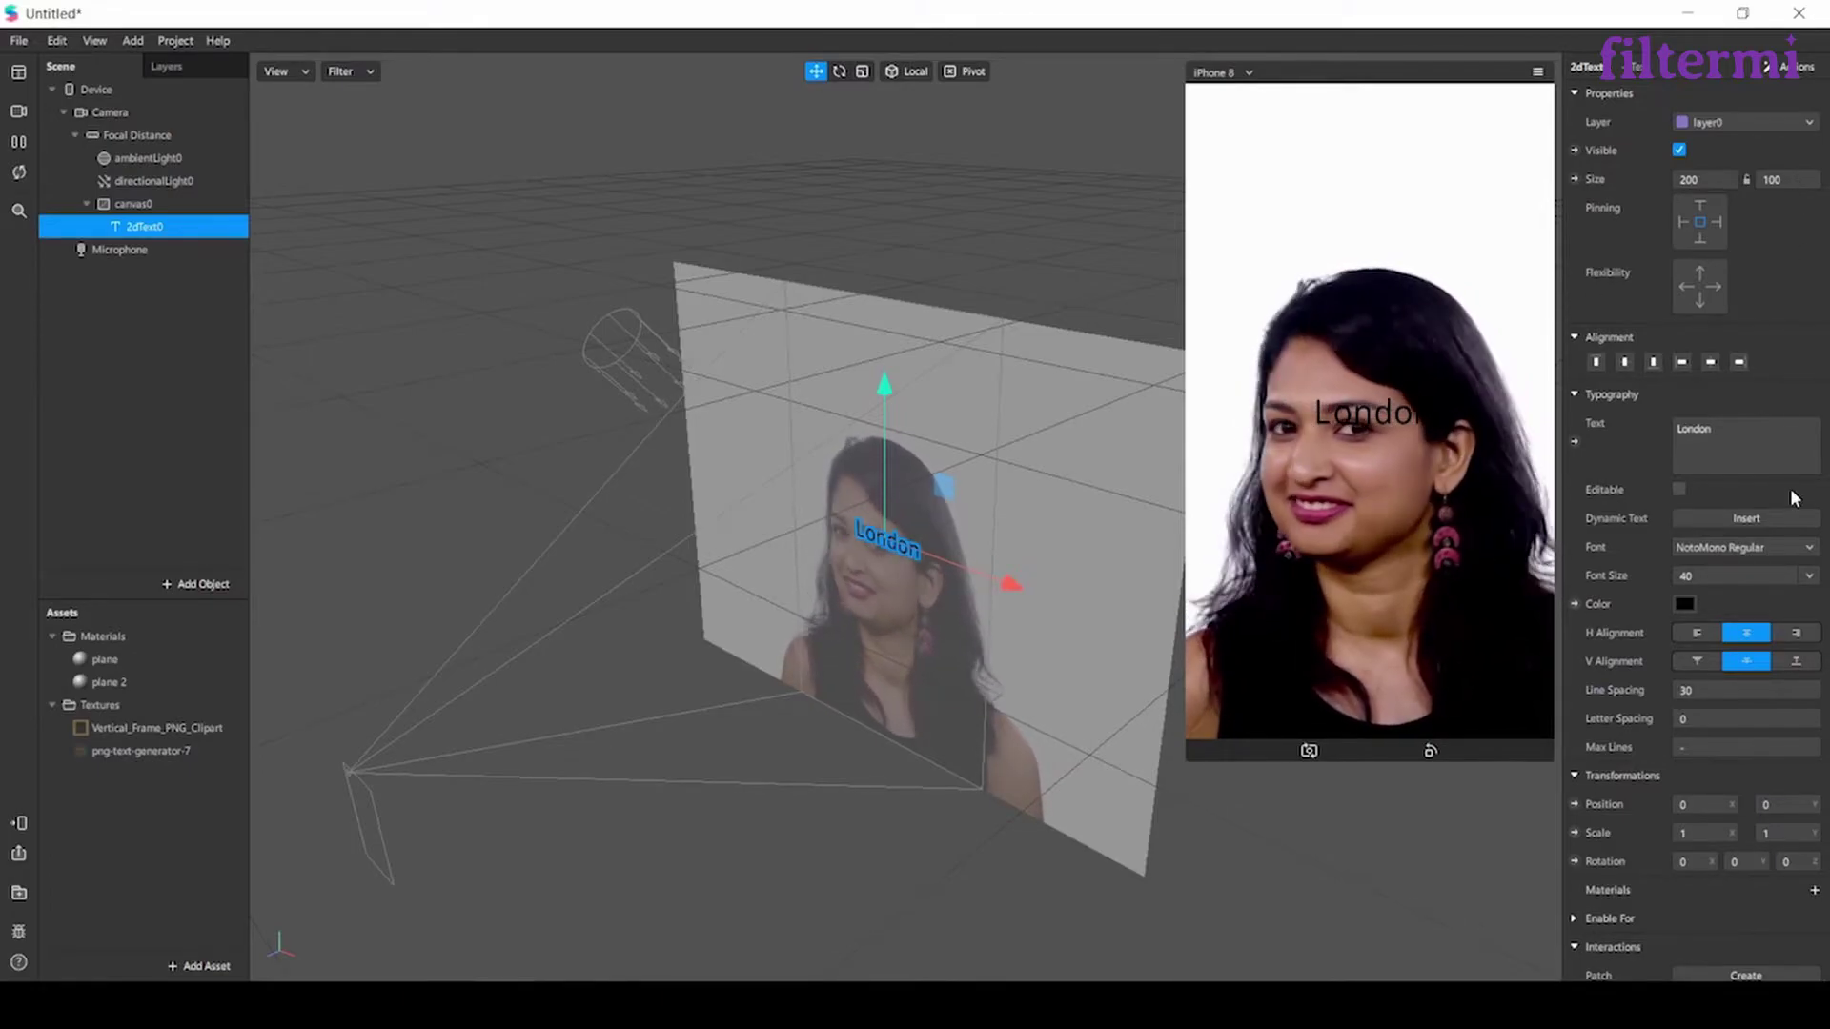
left_click(1679, 491)
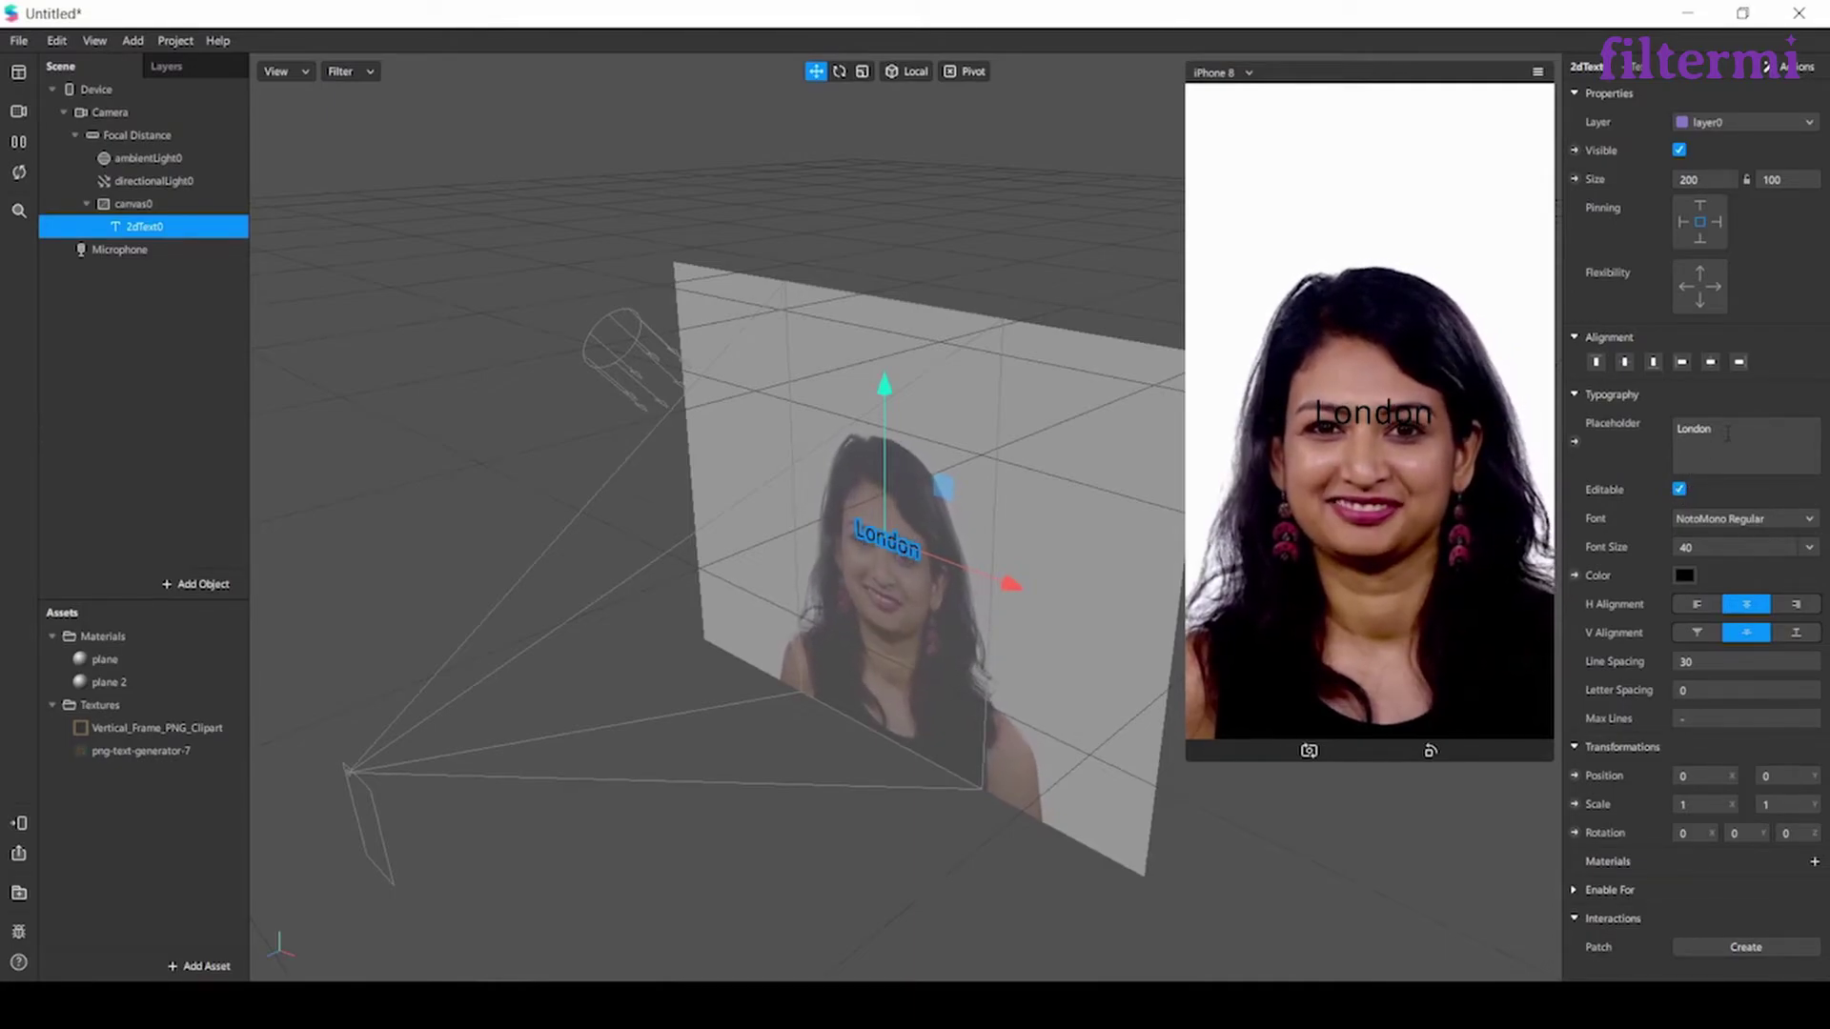
left_click(1680, 489)
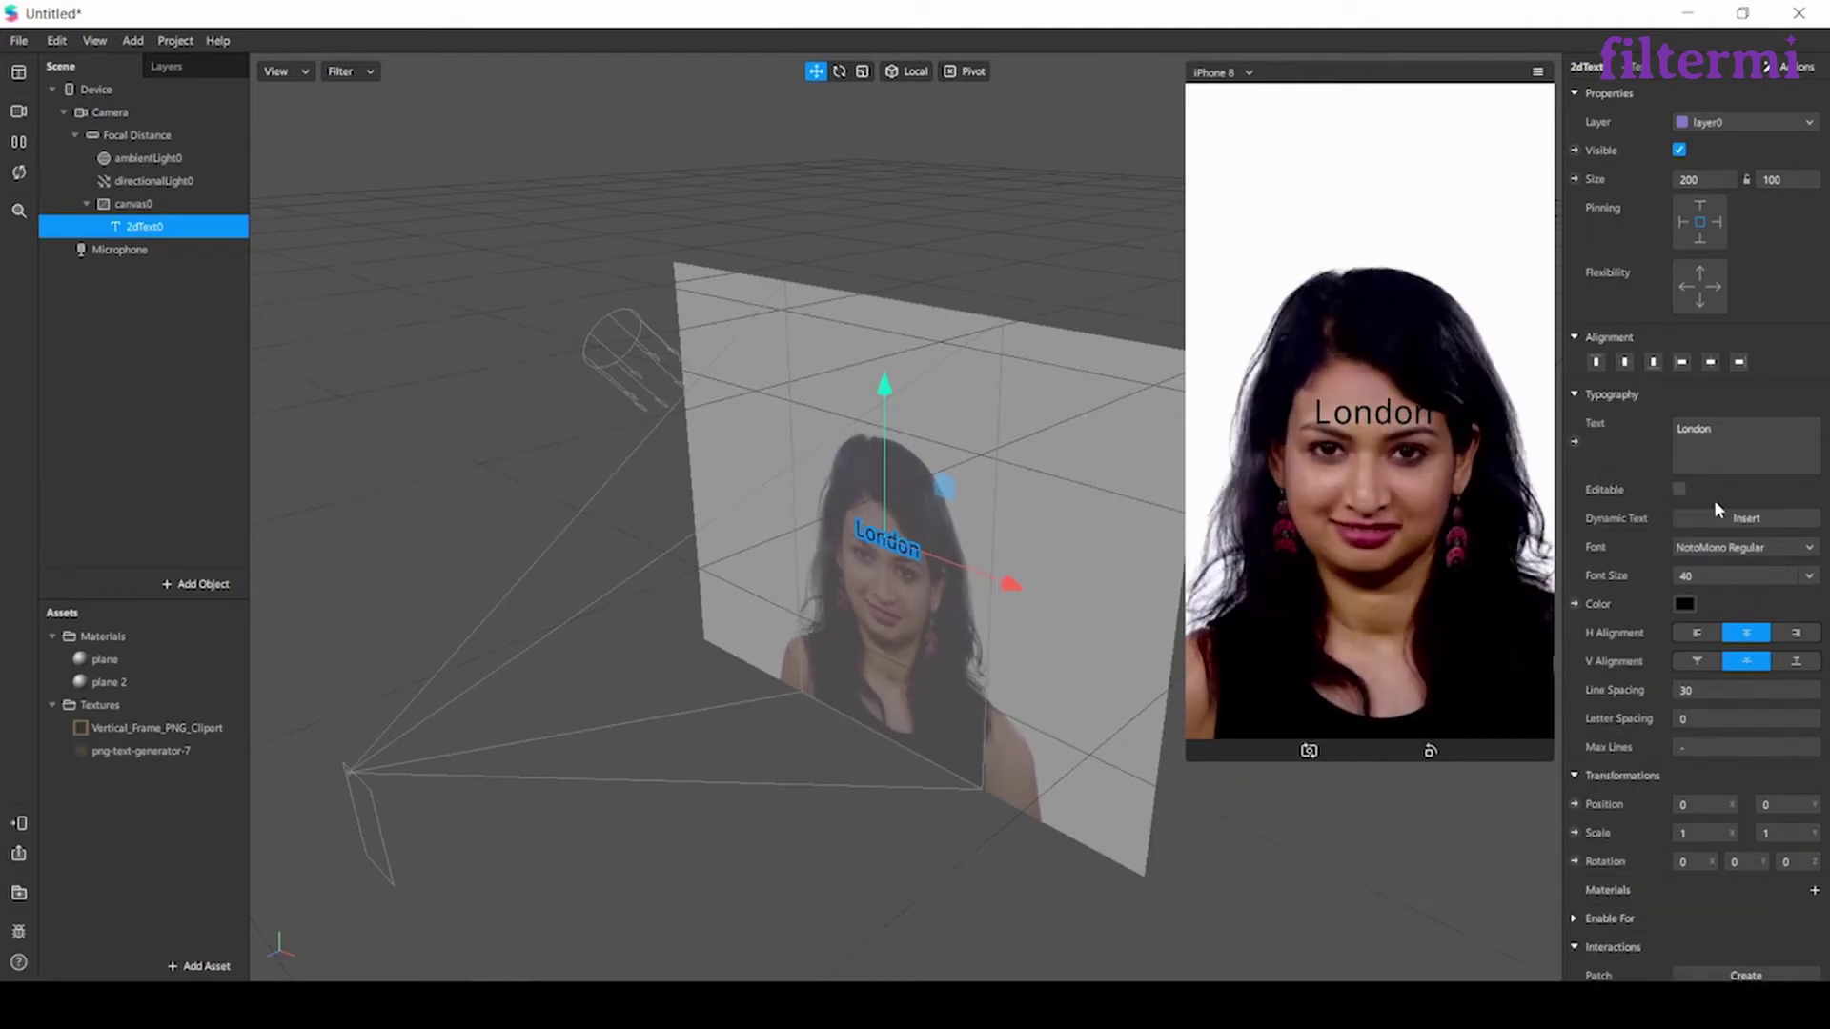
left_click(1737, 518)
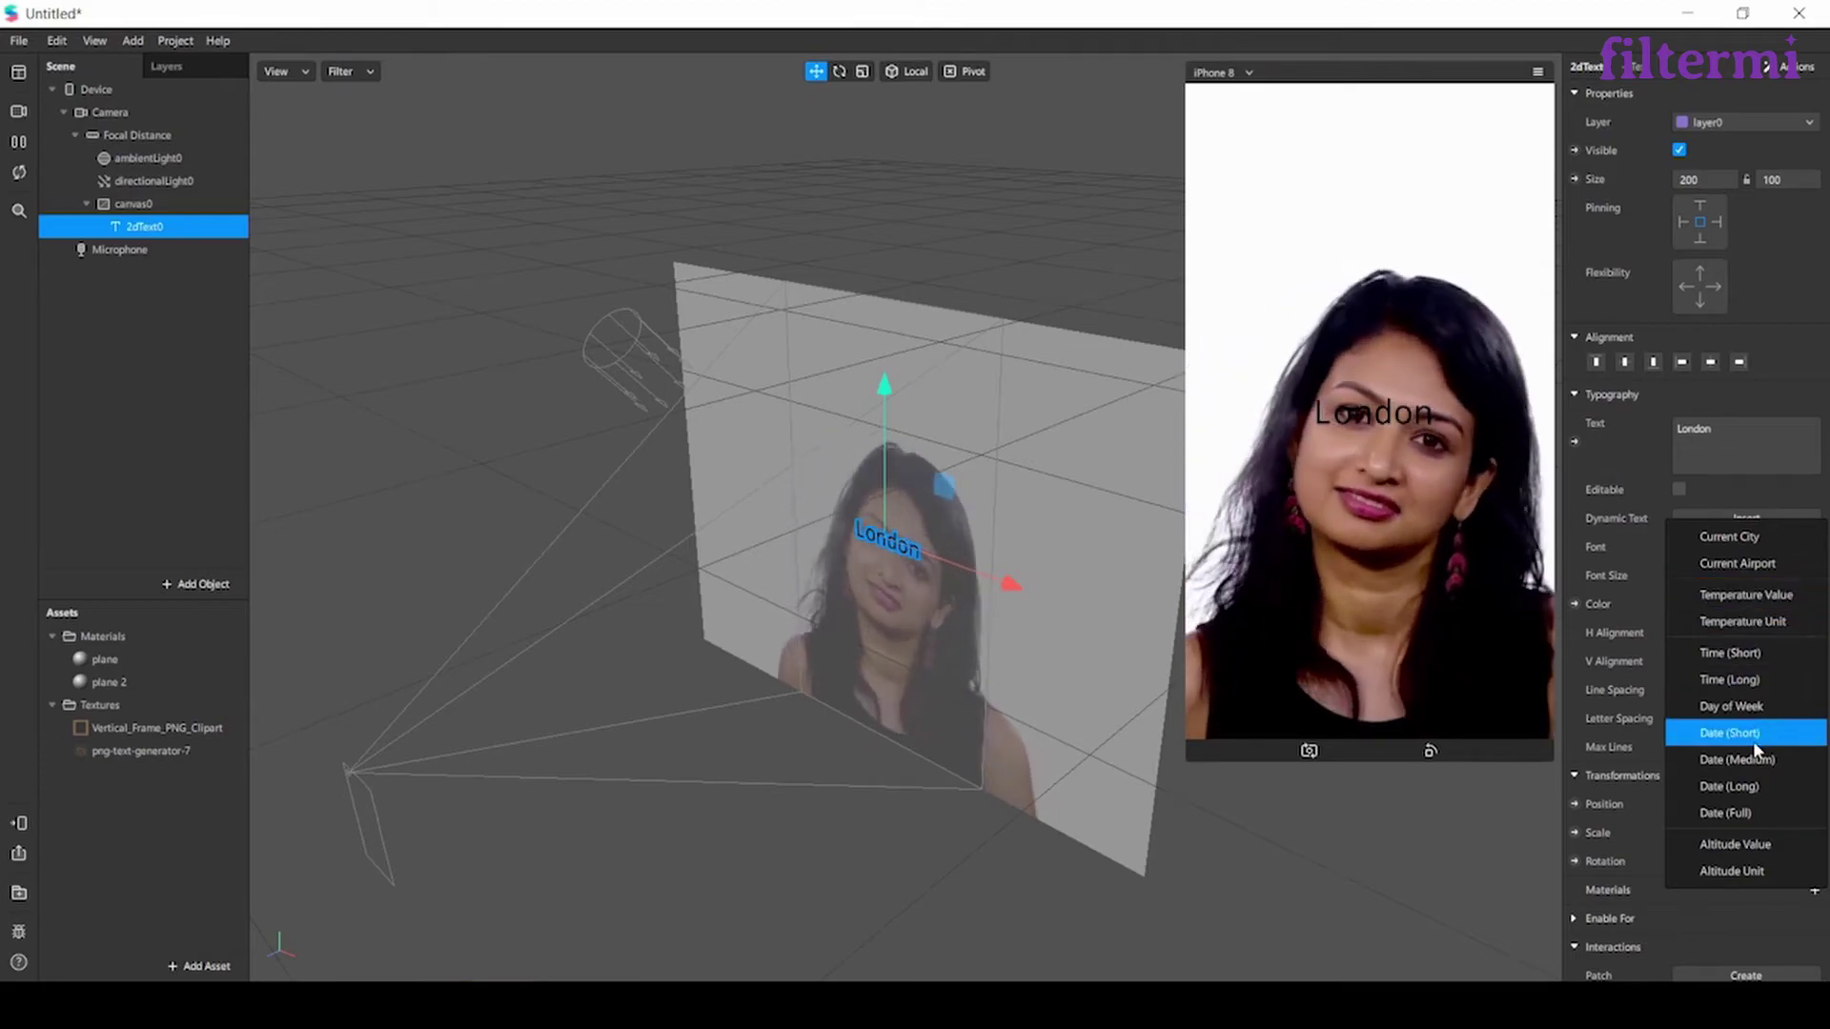
left_click(1634, 541)
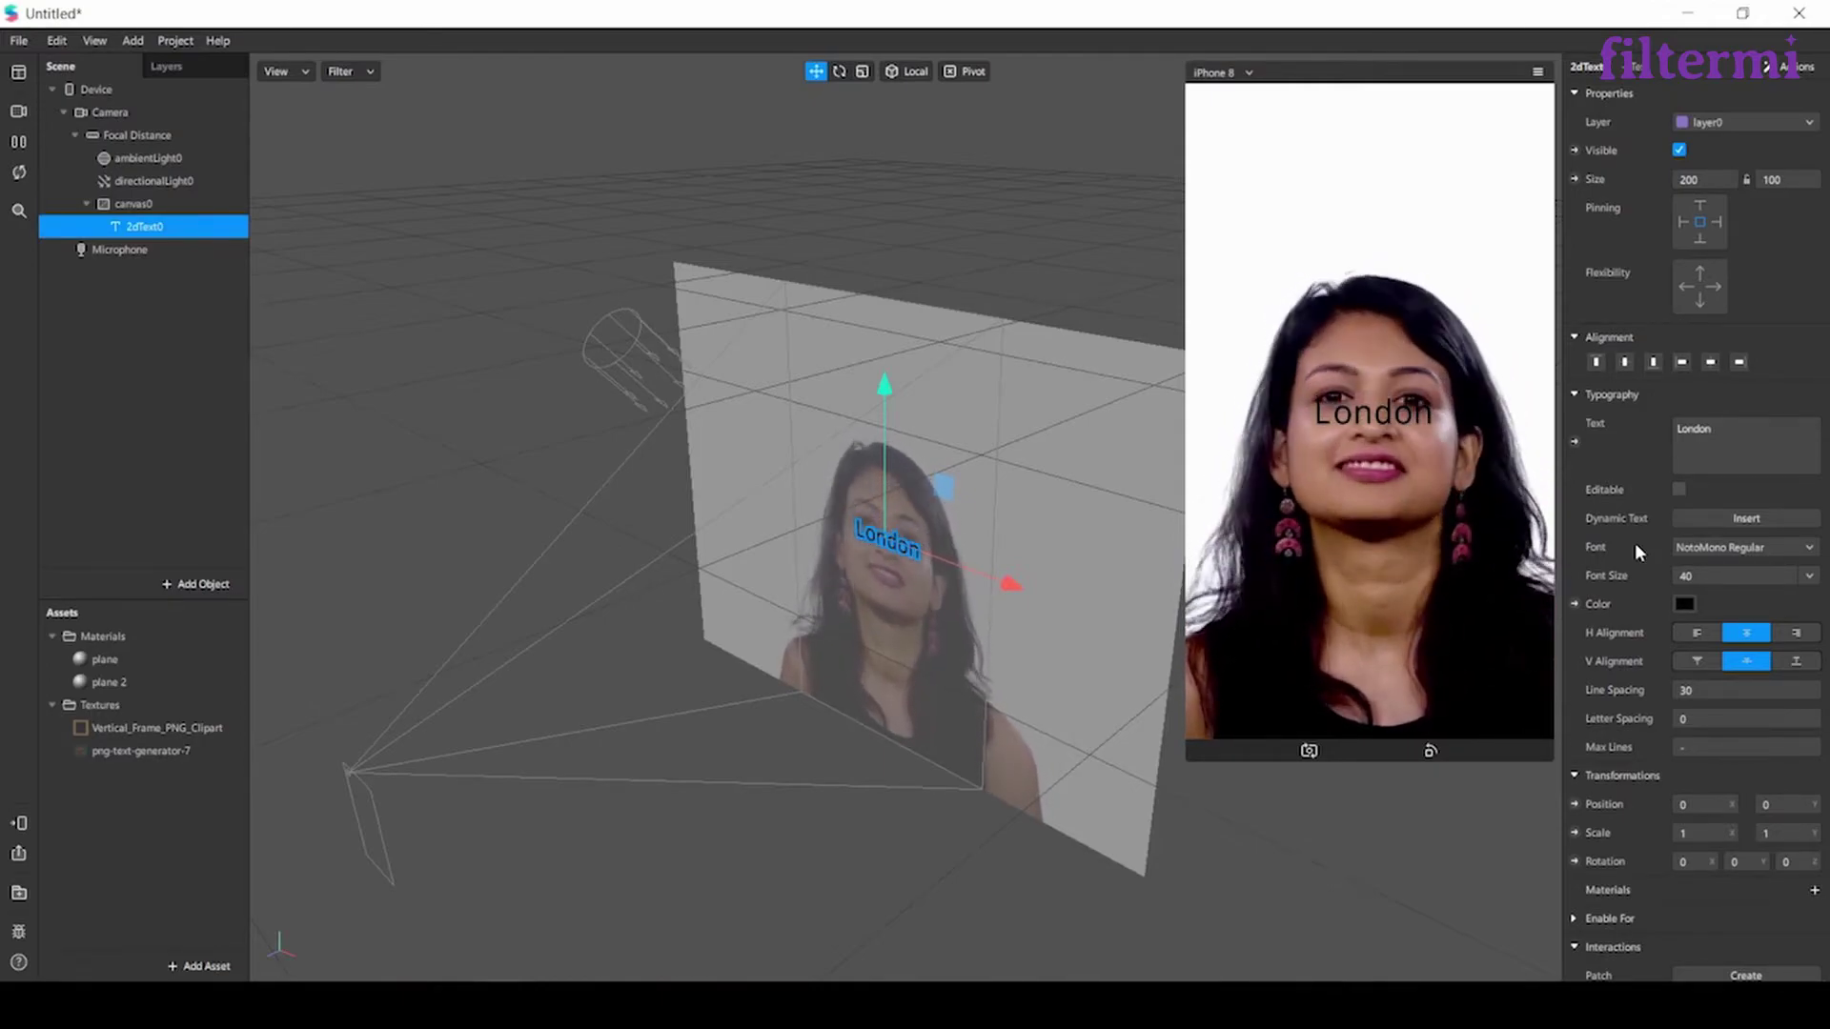
left_click(1781, 547)
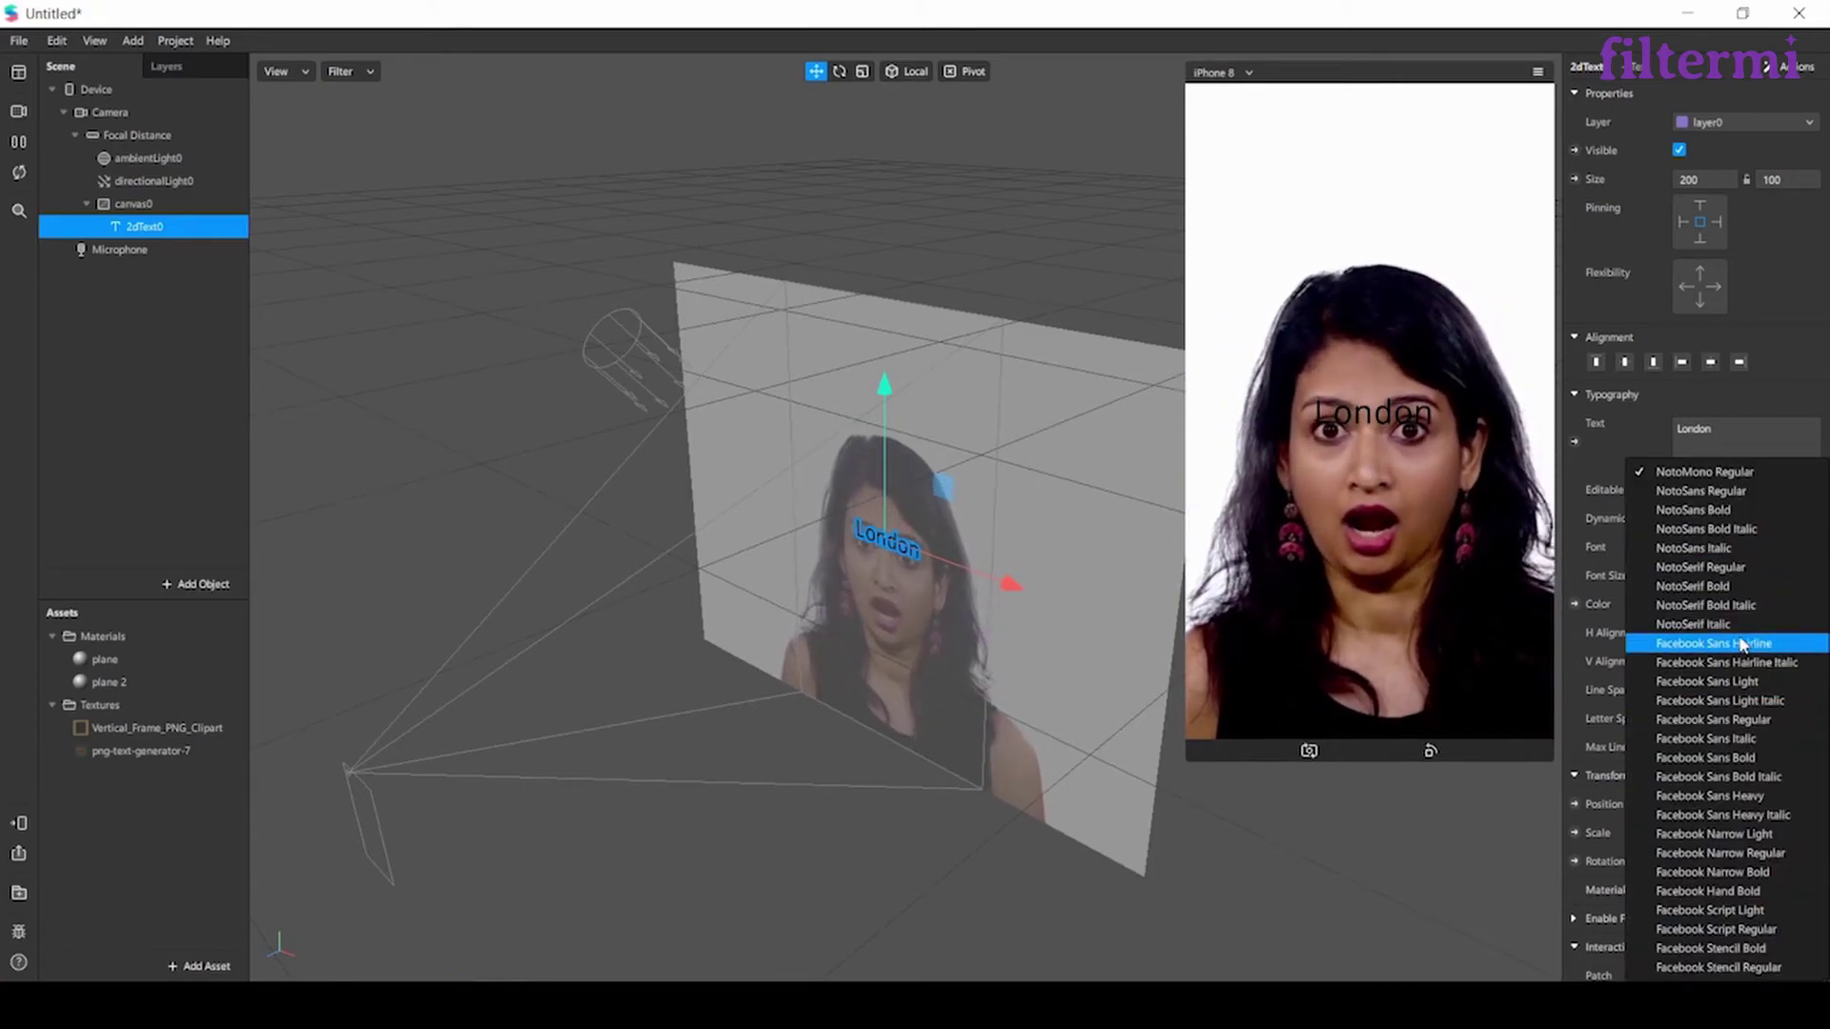
left_click(1609, 562)
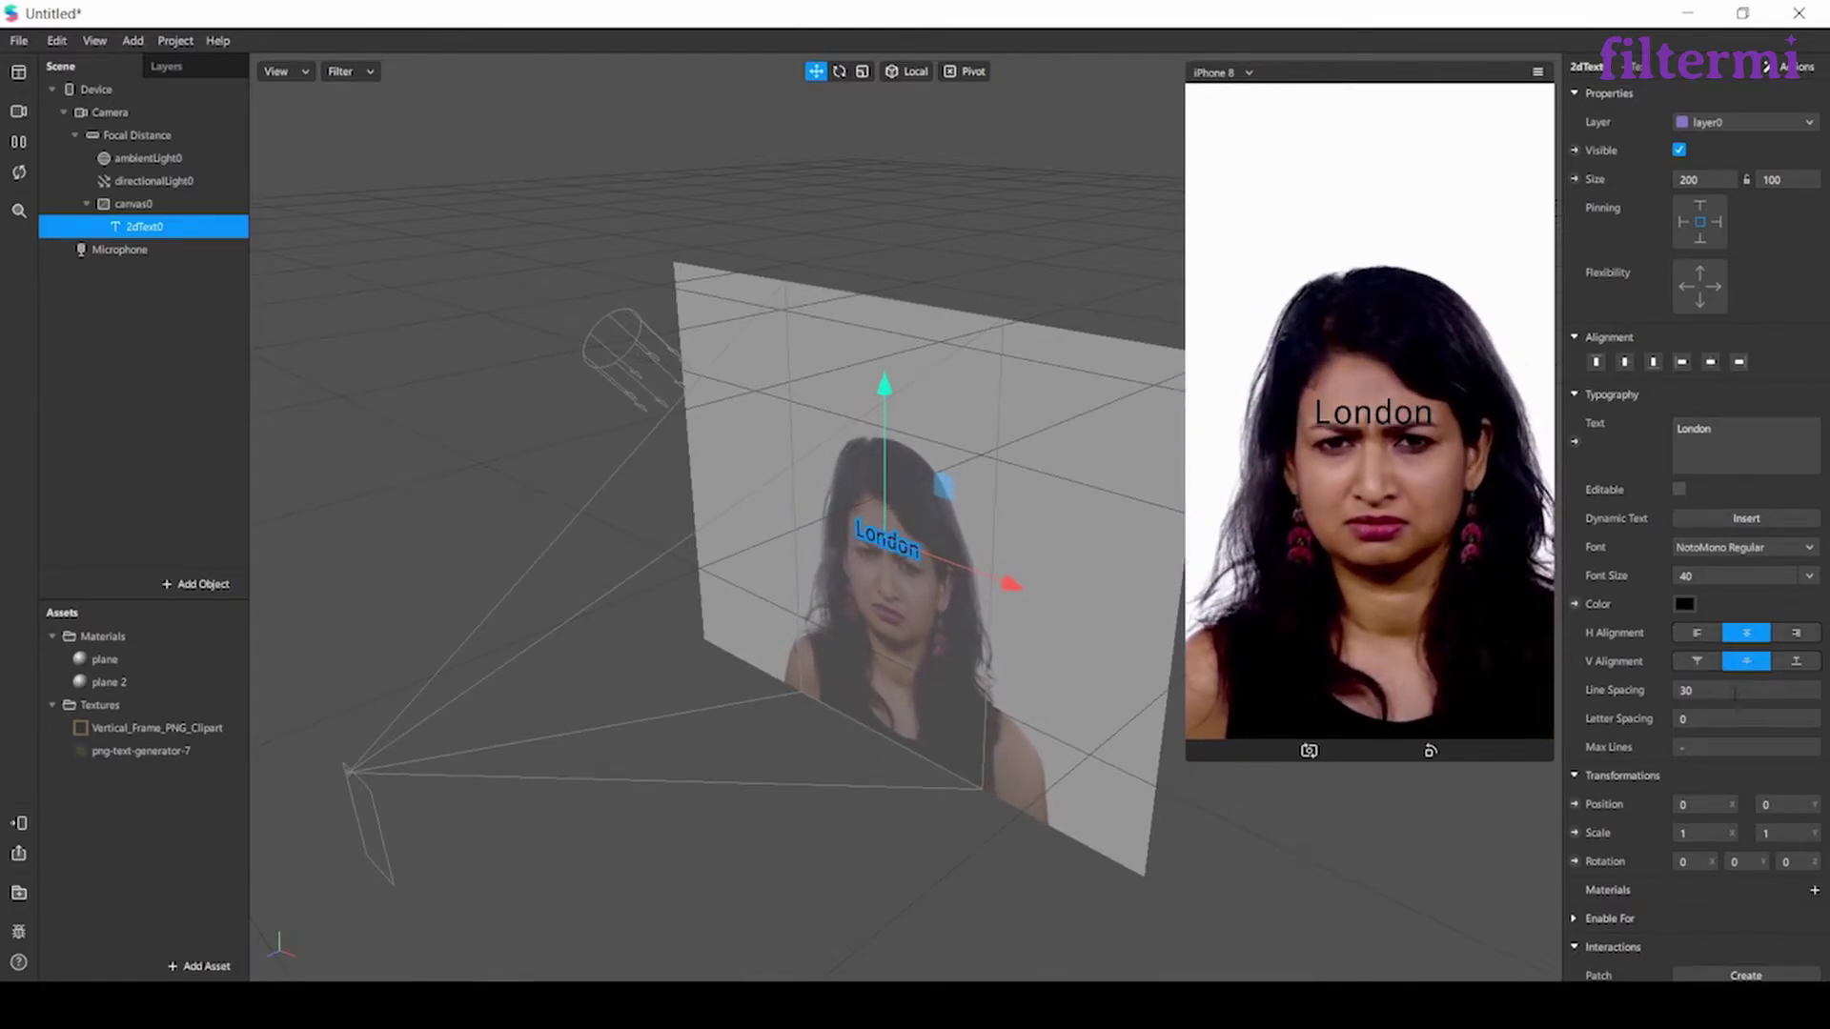
scroll(1630, 744, "down", 1)
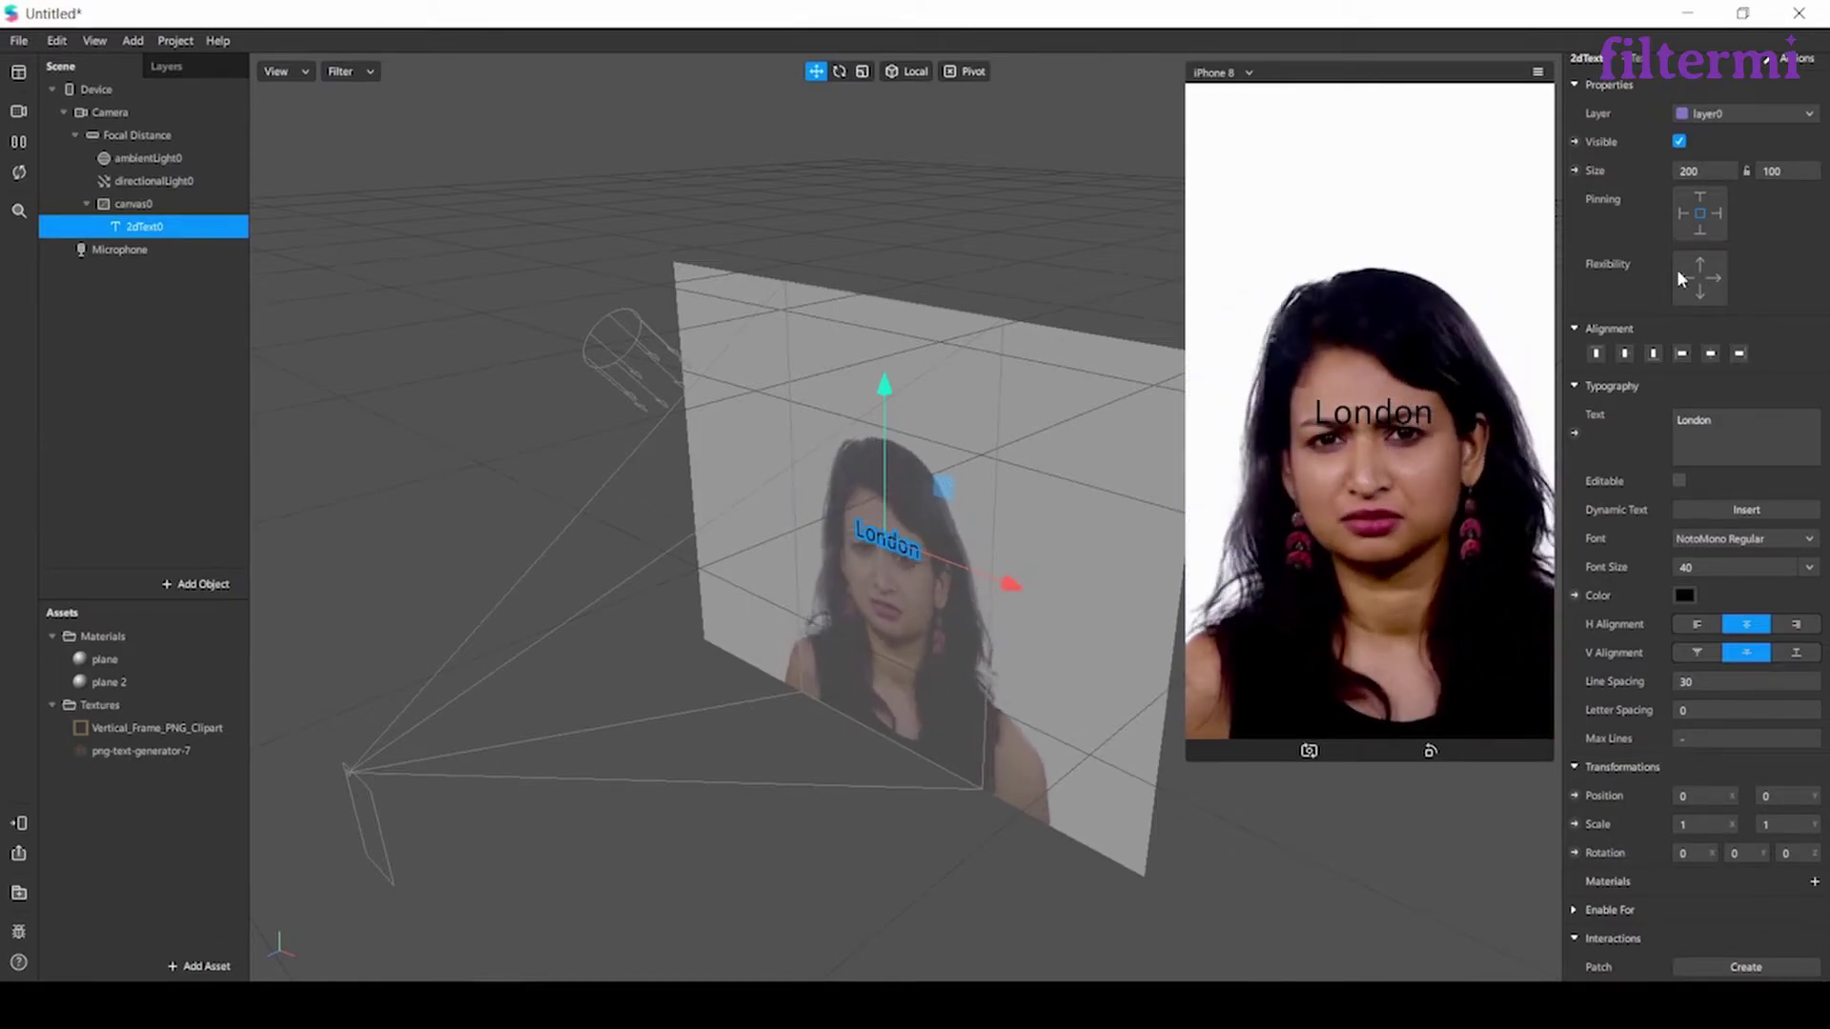
left_click(1598, 353)
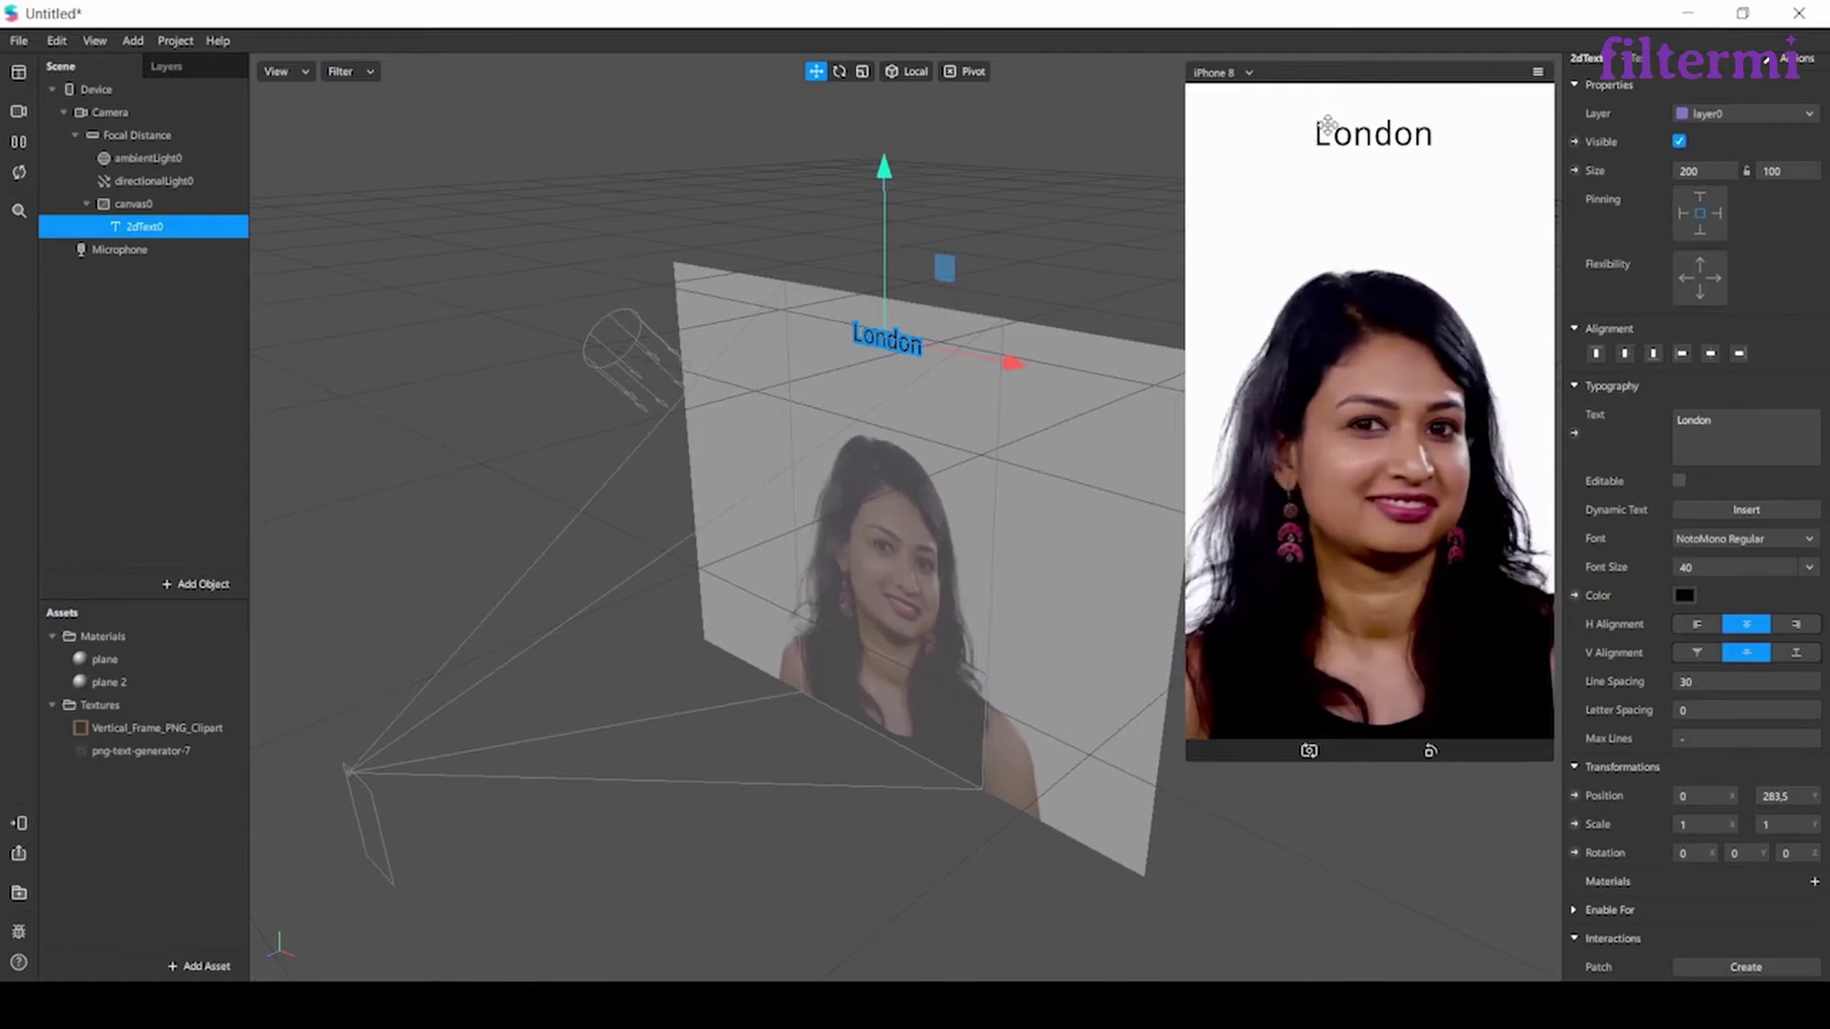
left_click(1654, 353)
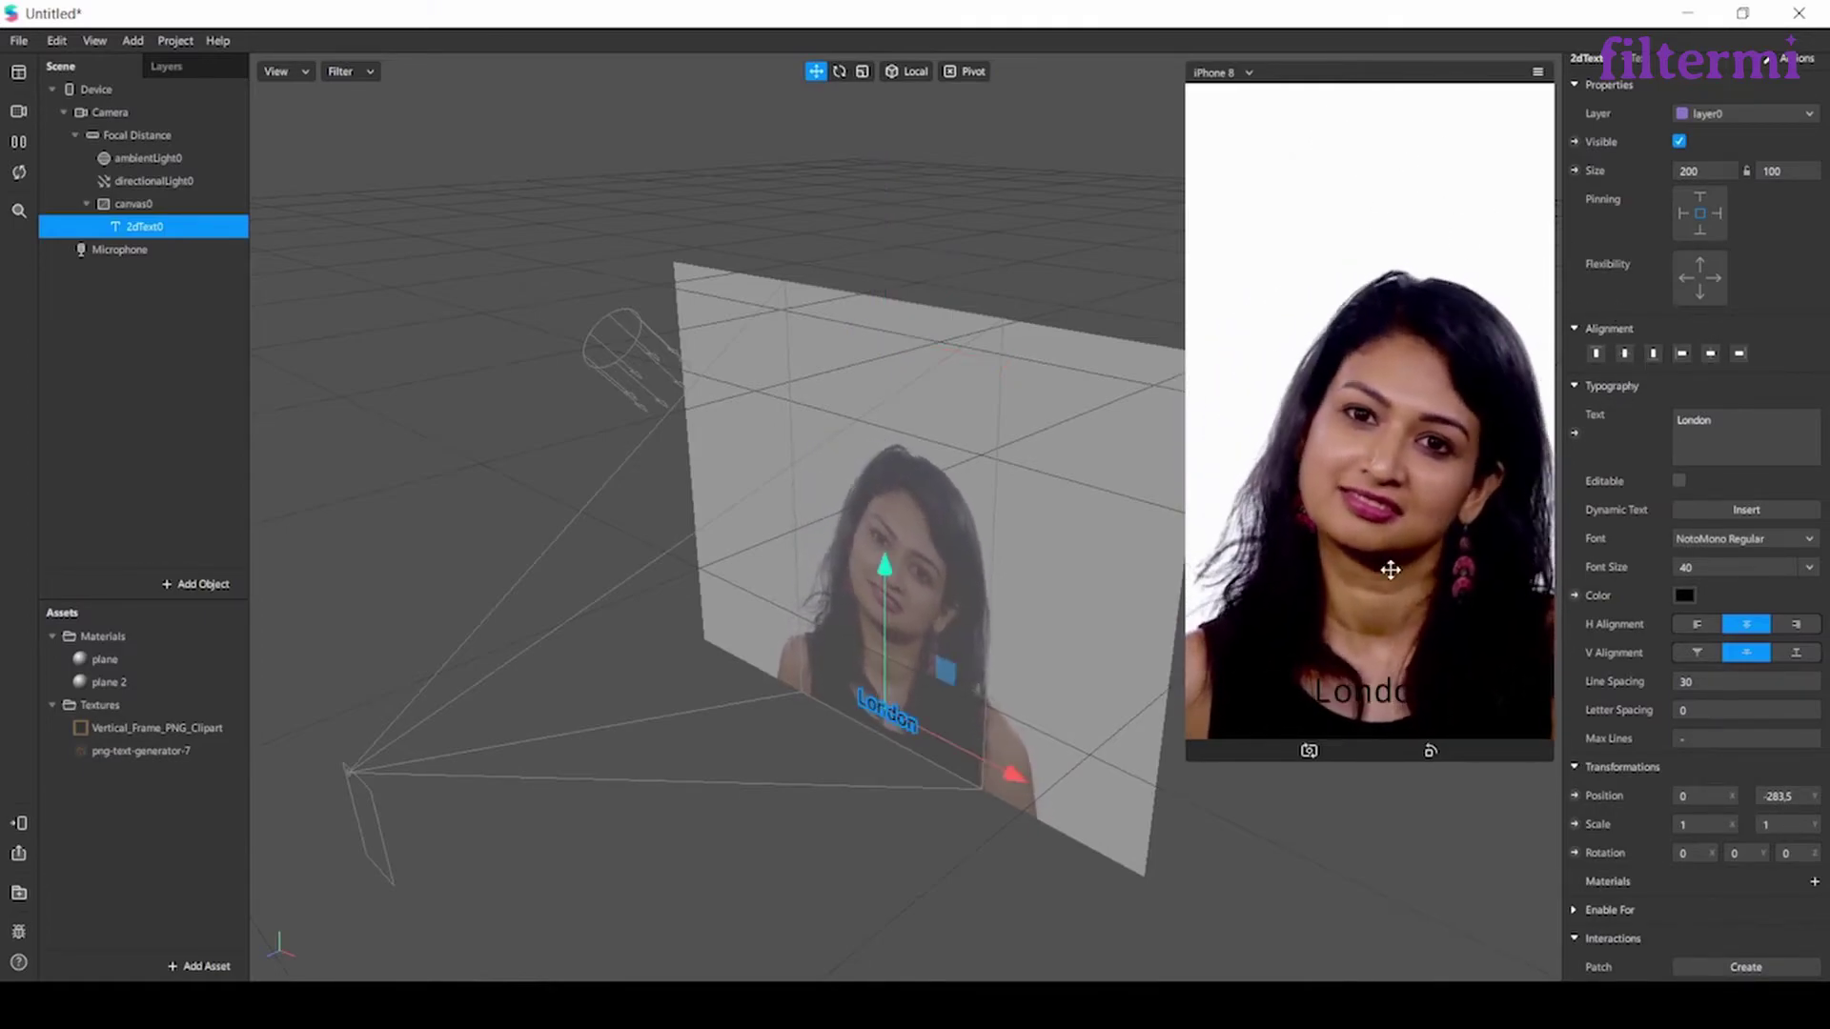
left_click(1634, 357)
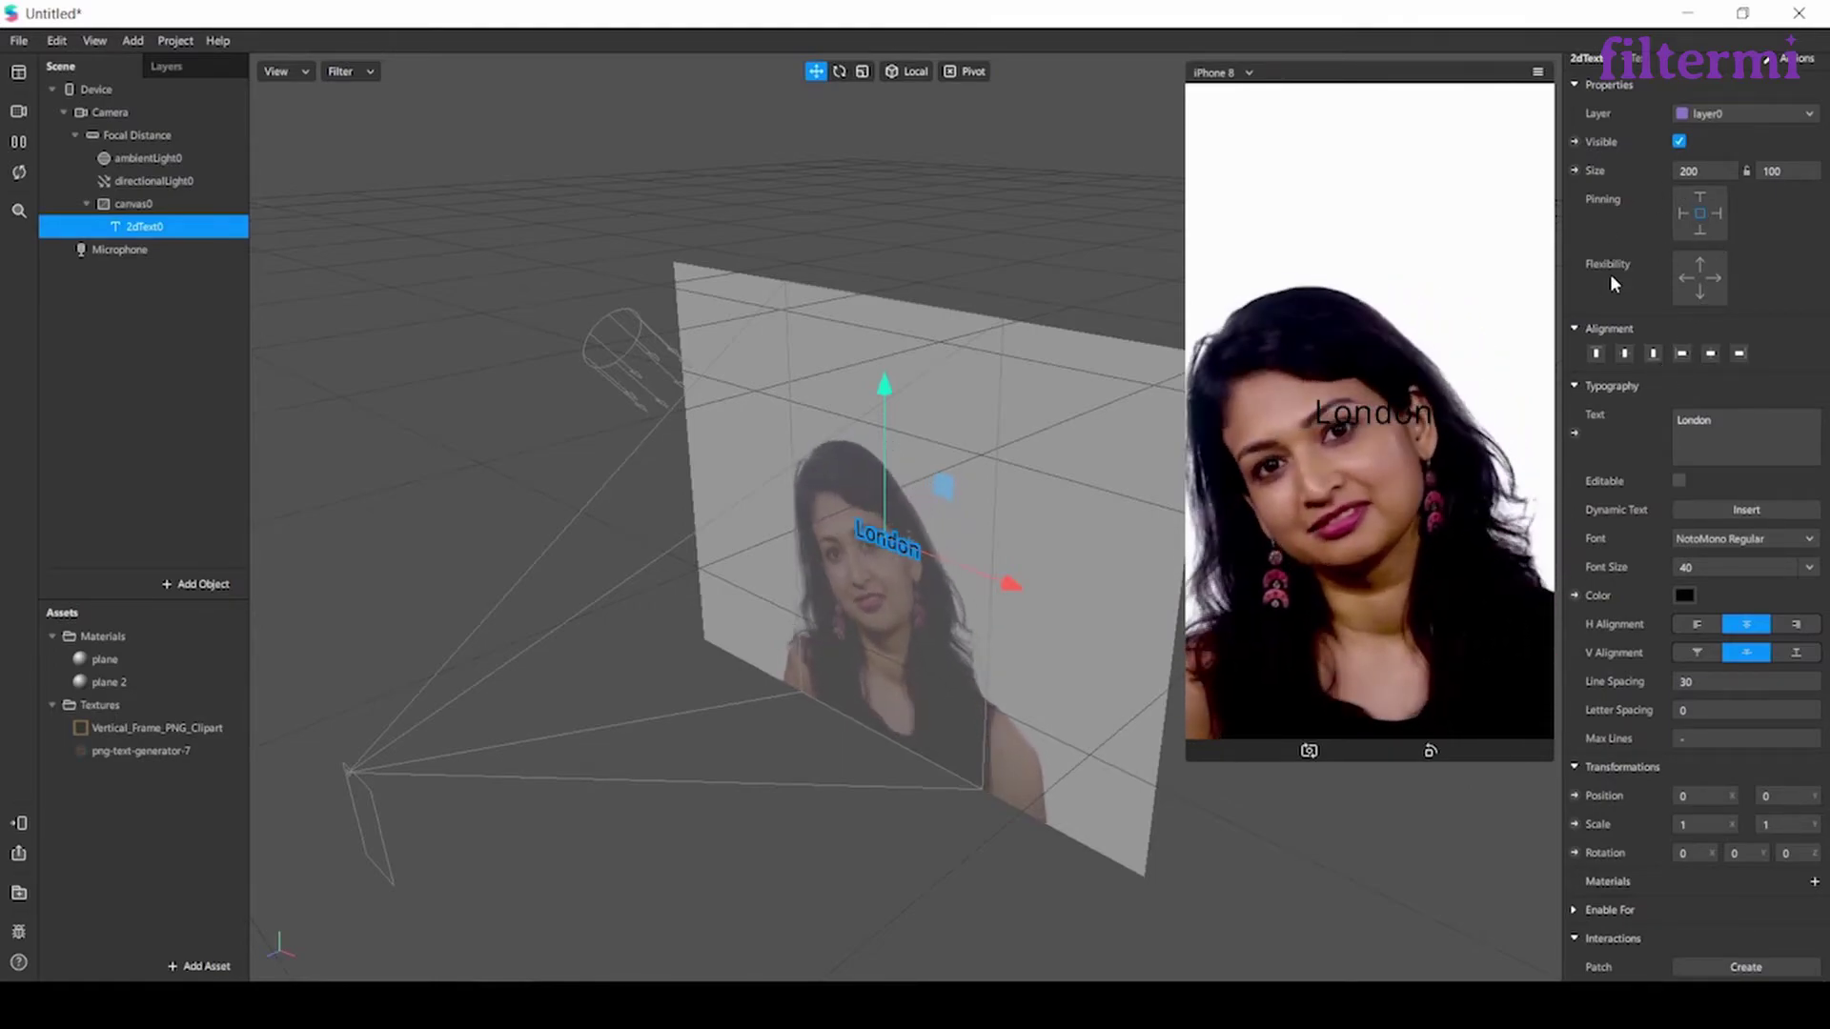
Step: Pin 2dText0 to the top of the screen, also trying the left, centre and bottom pins
left_click(1702, 203)
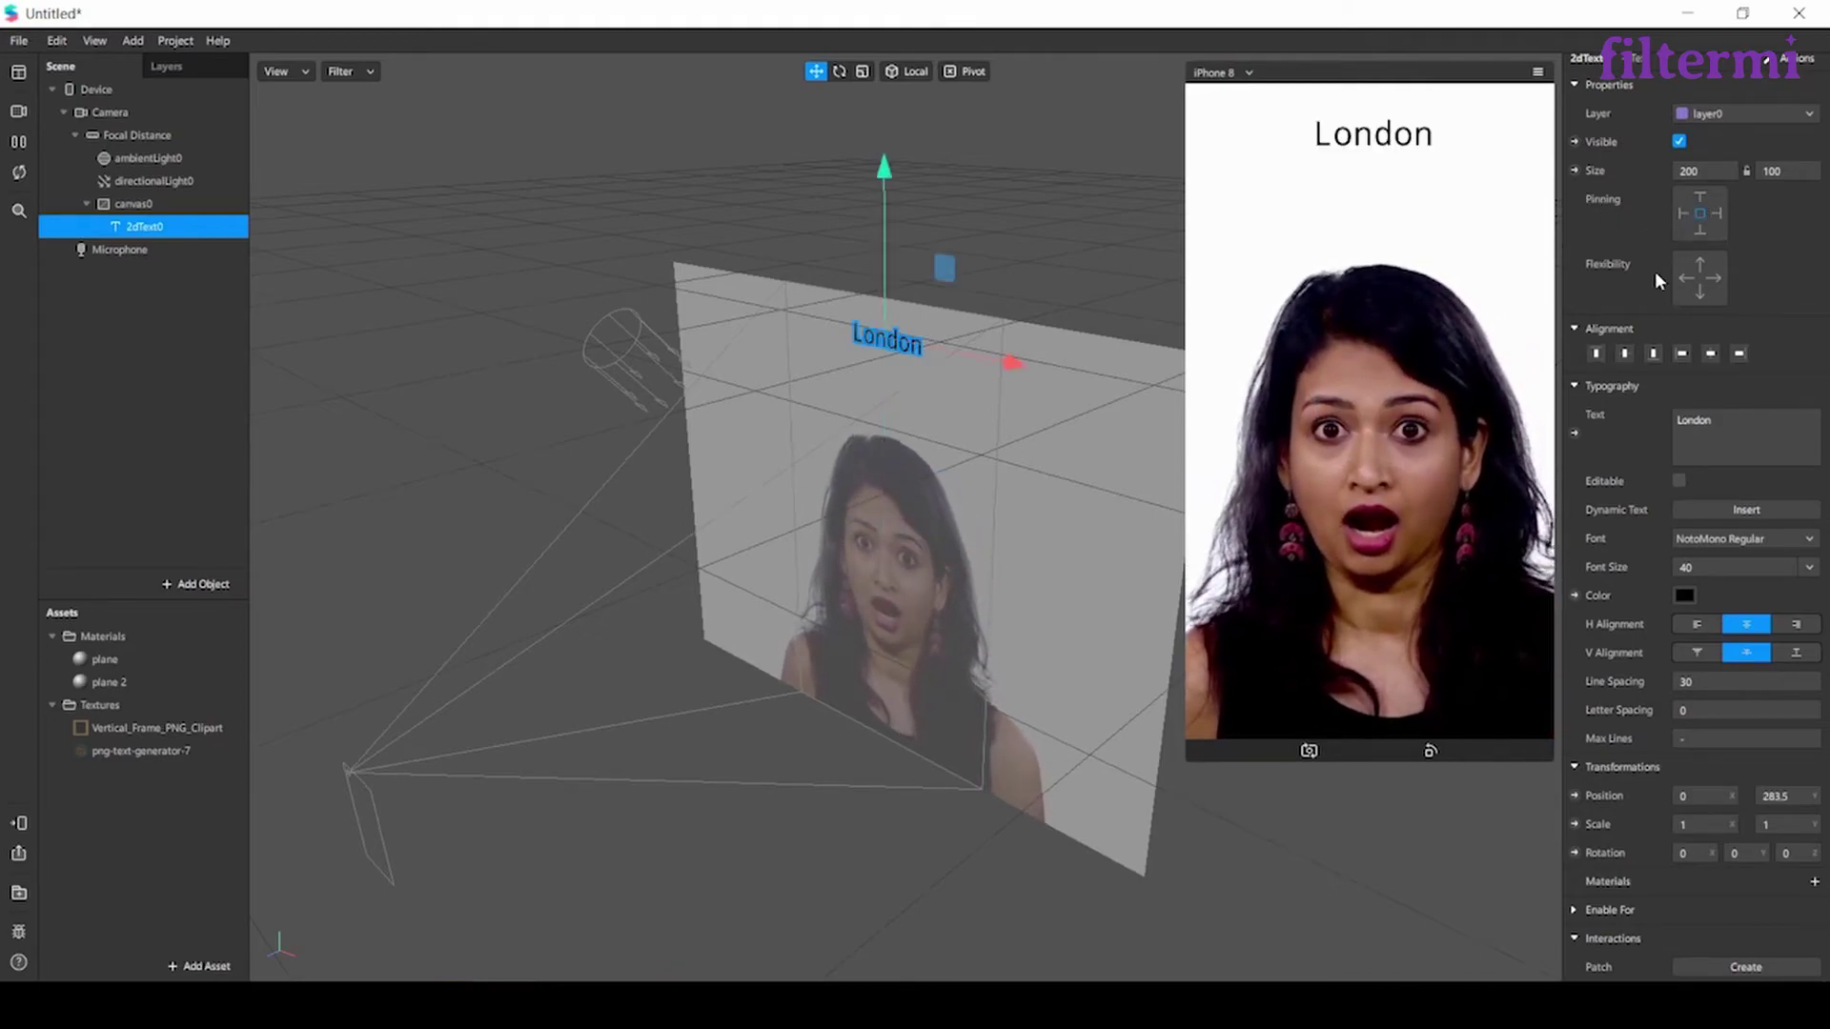
scroll(1703, 211, "up", 1)
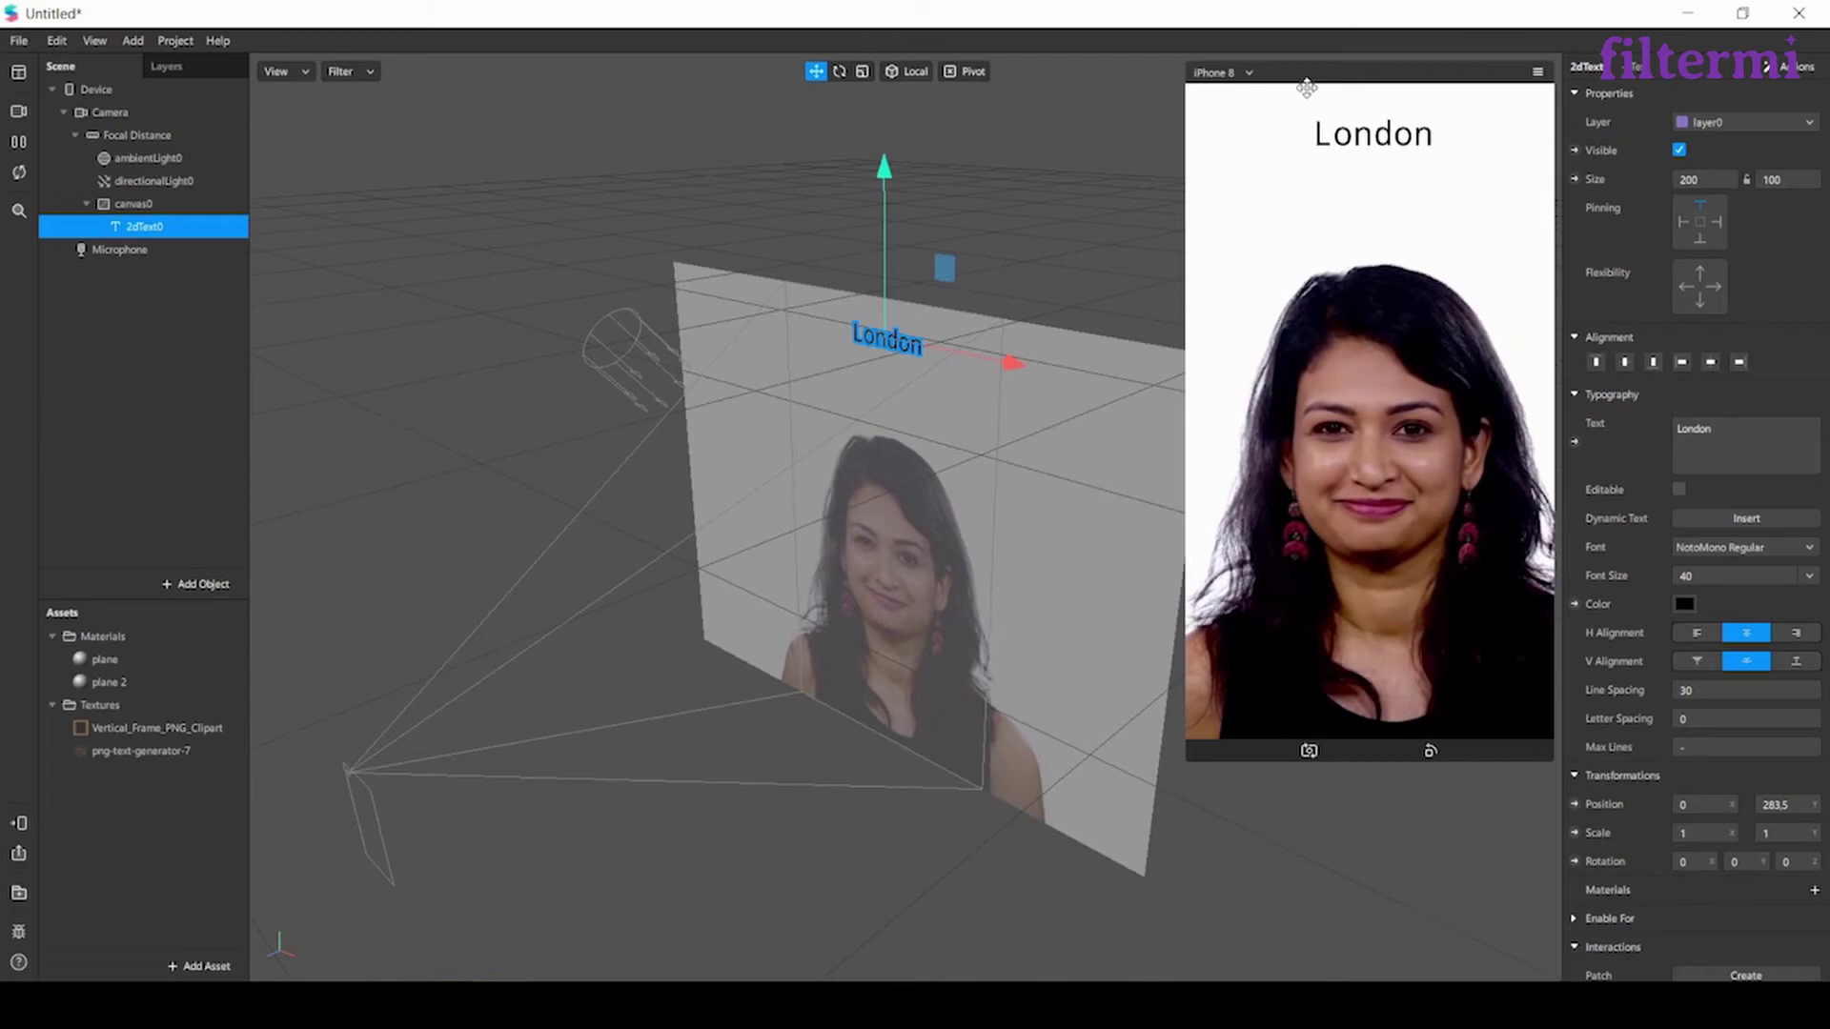
left_click(1683, 222)
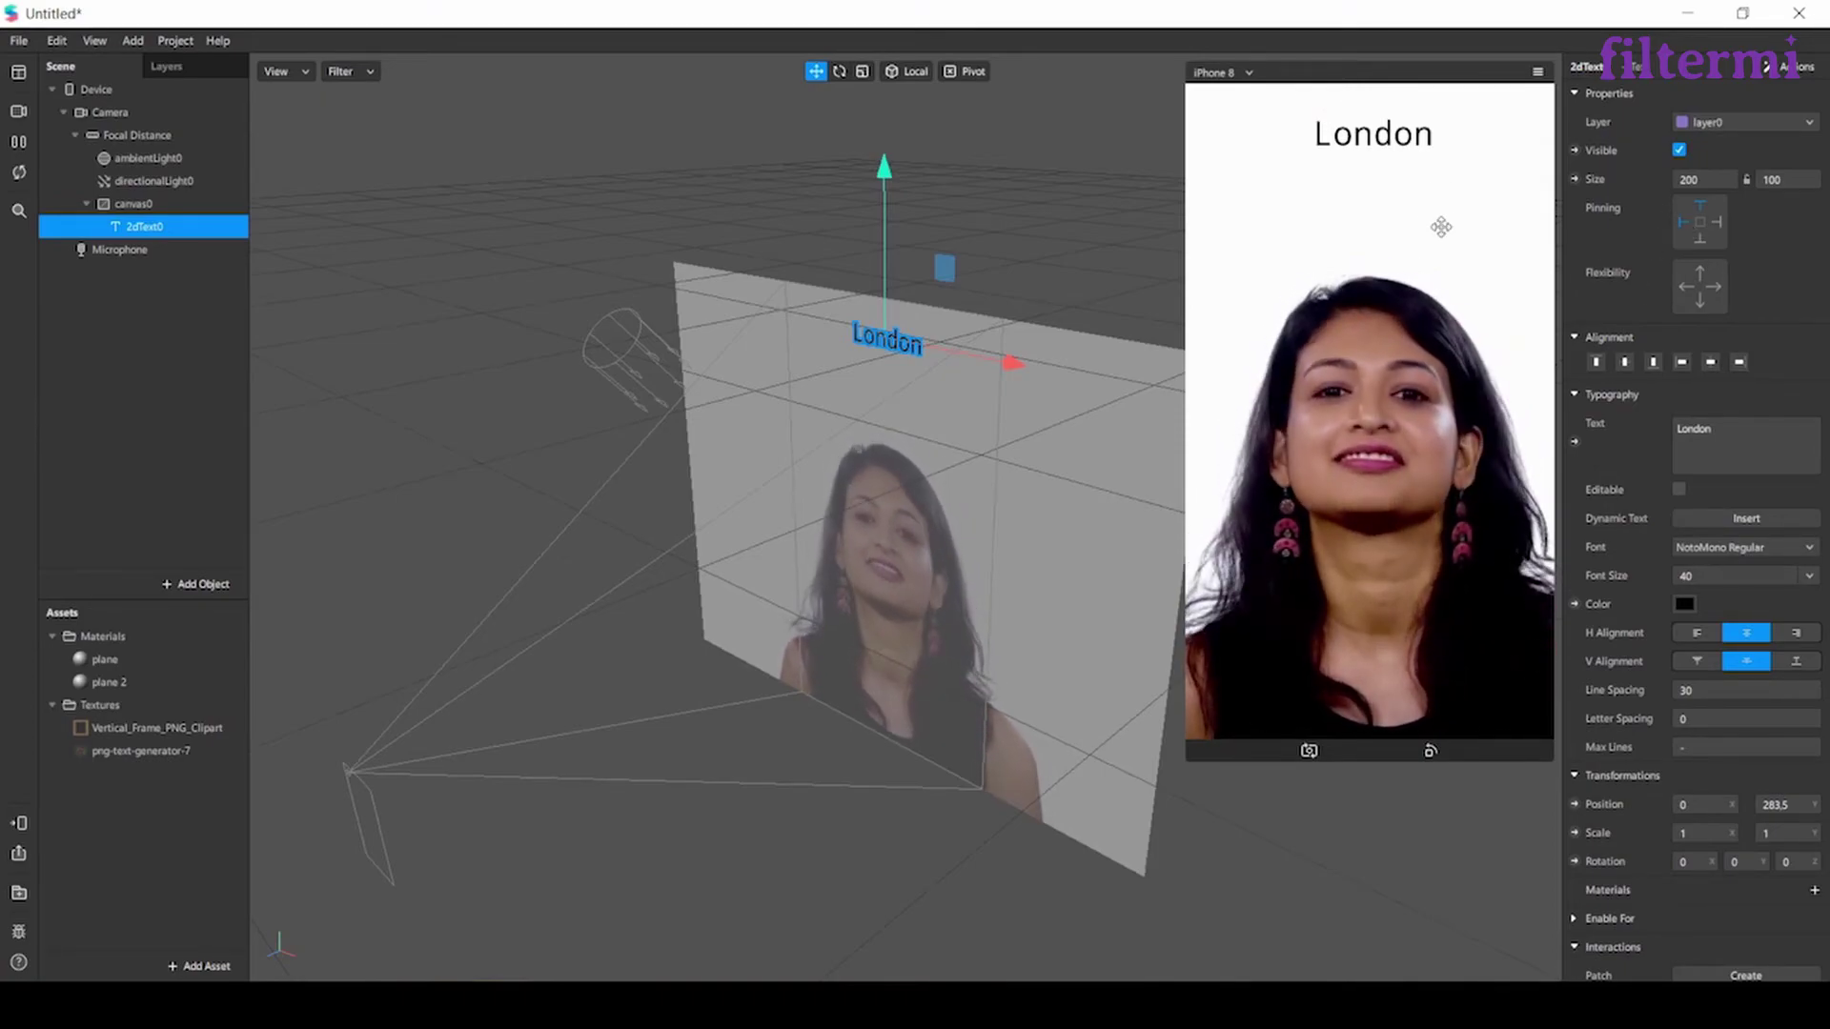
left_click(1701, 223)
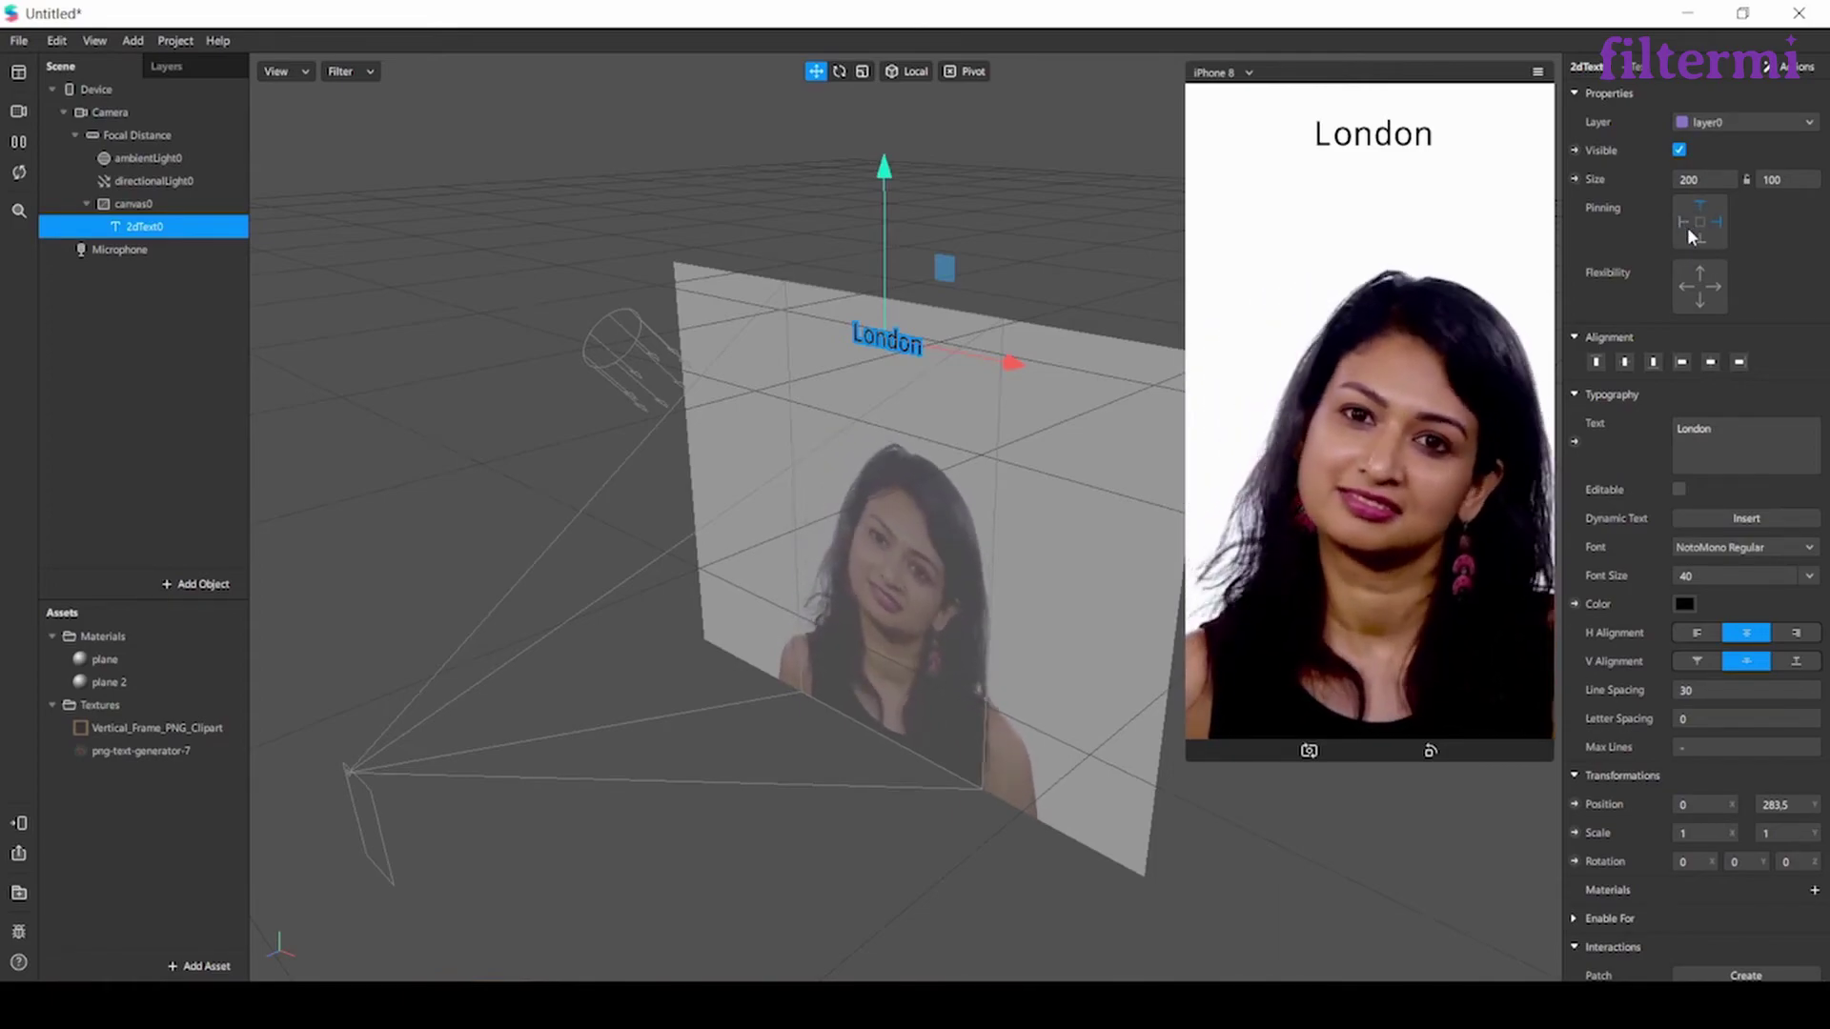
left_click(1701, 237)
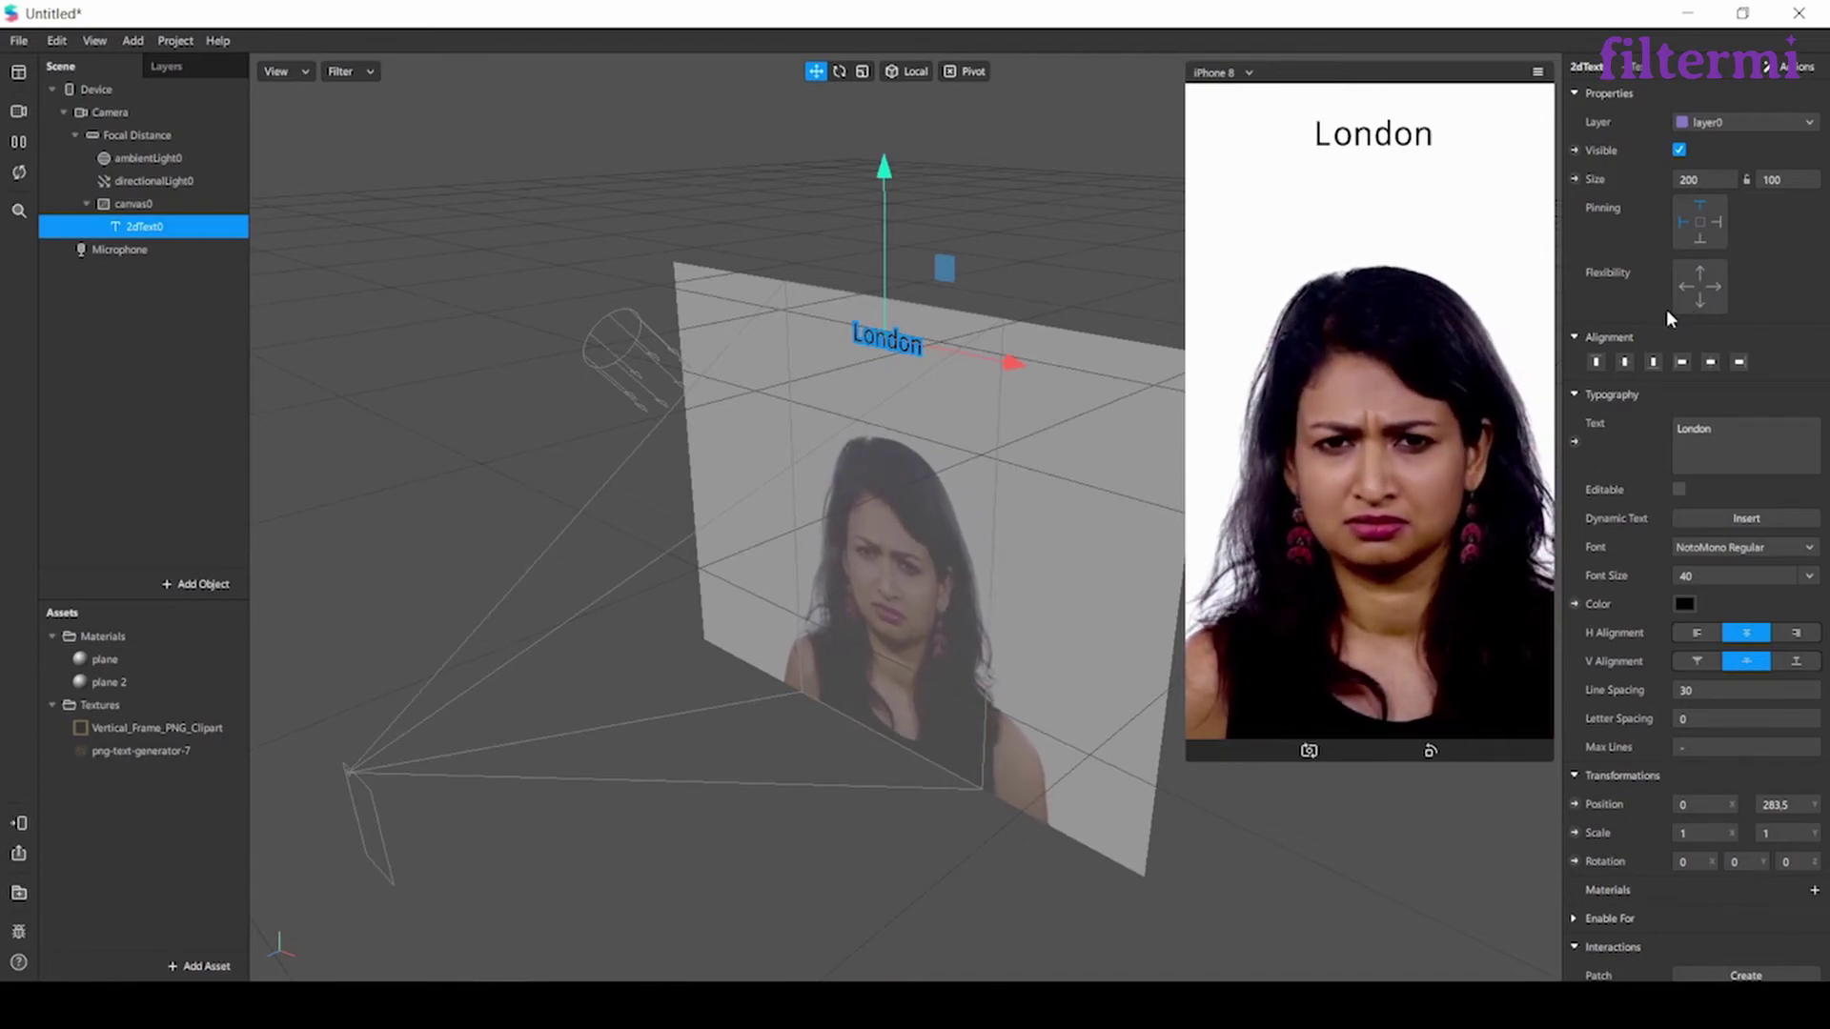
scroll(1667, 313, "down", 1)
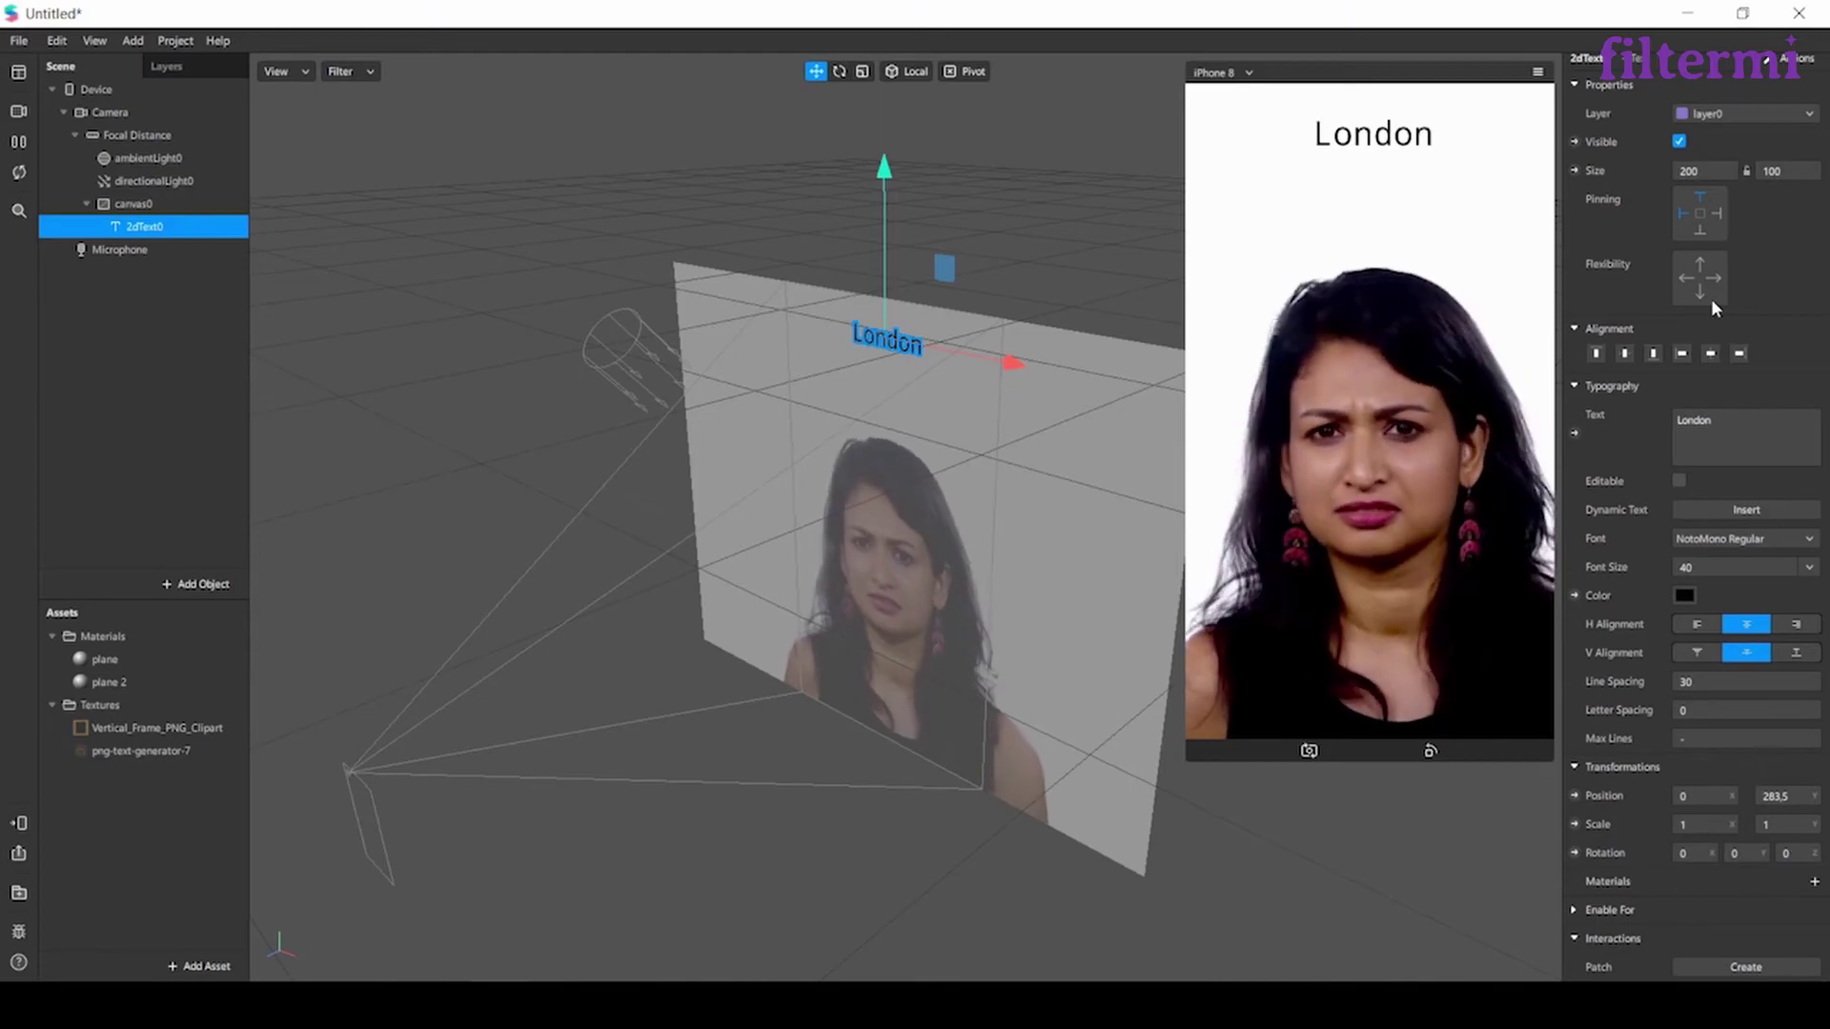
Step: Import the colourful smoke image from the computer as an asset
left_click(198, 967)
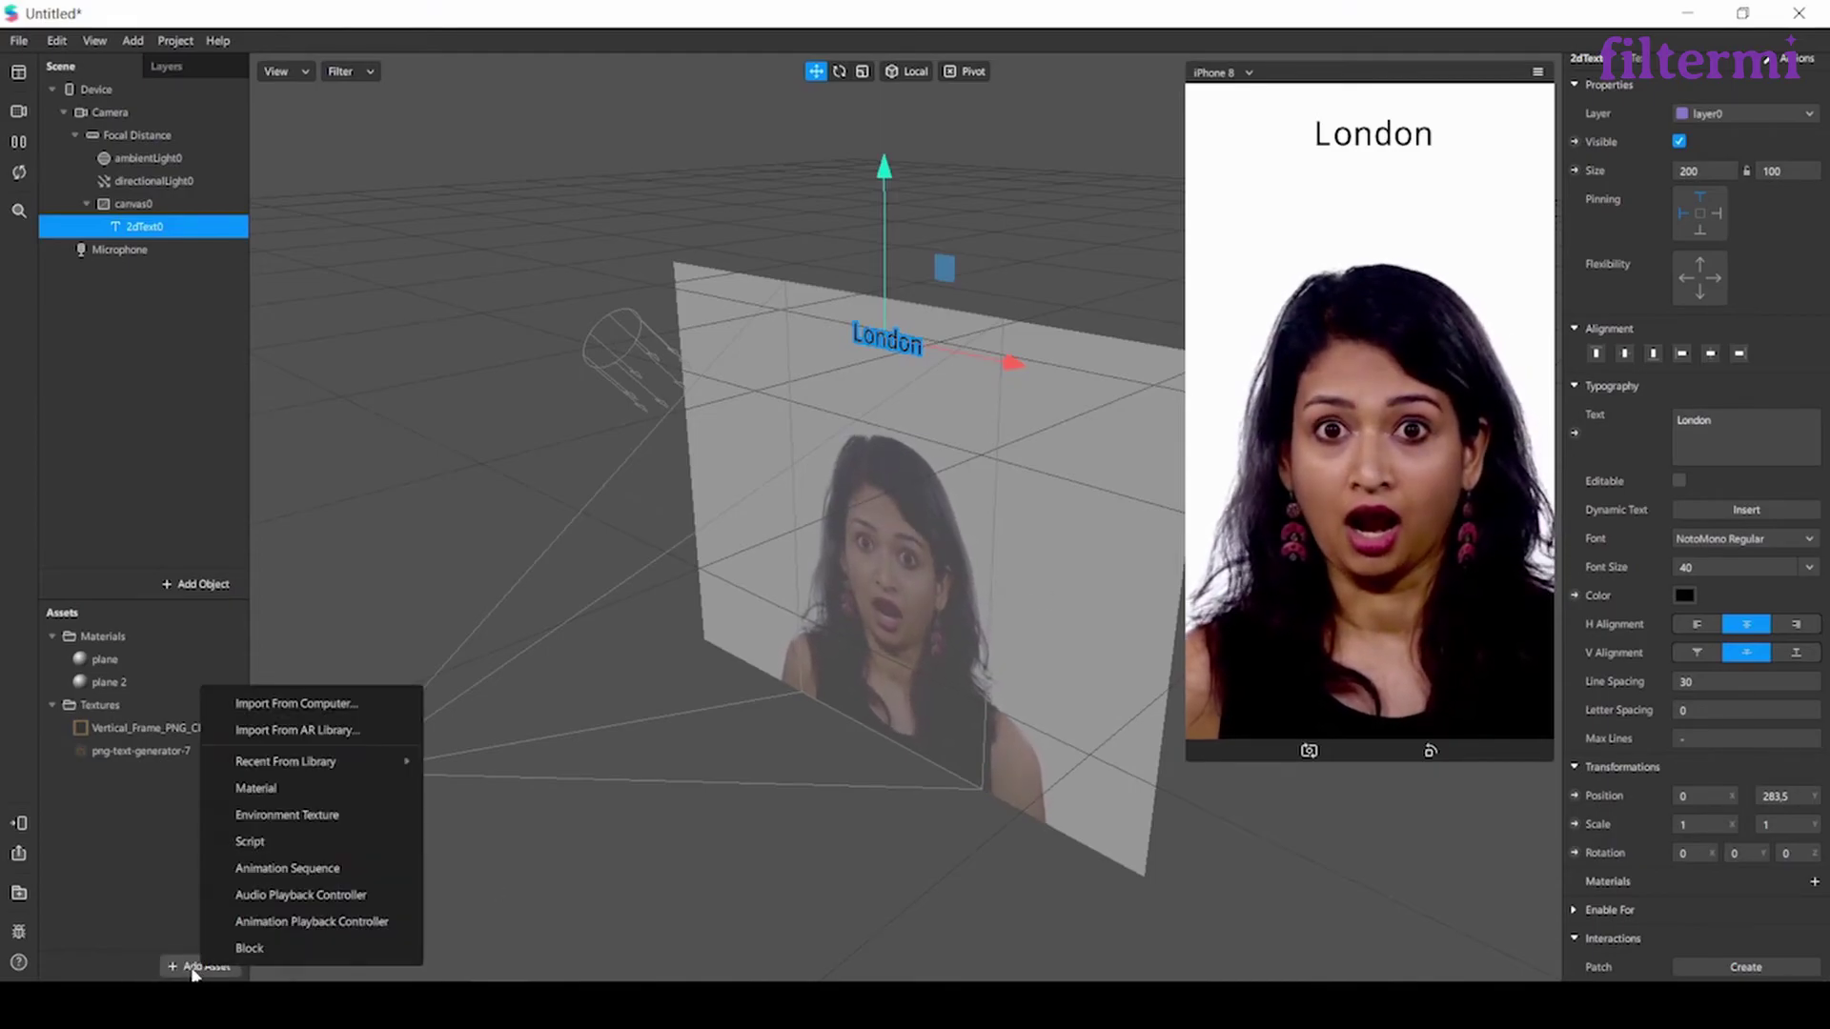
left_click(317, 706)
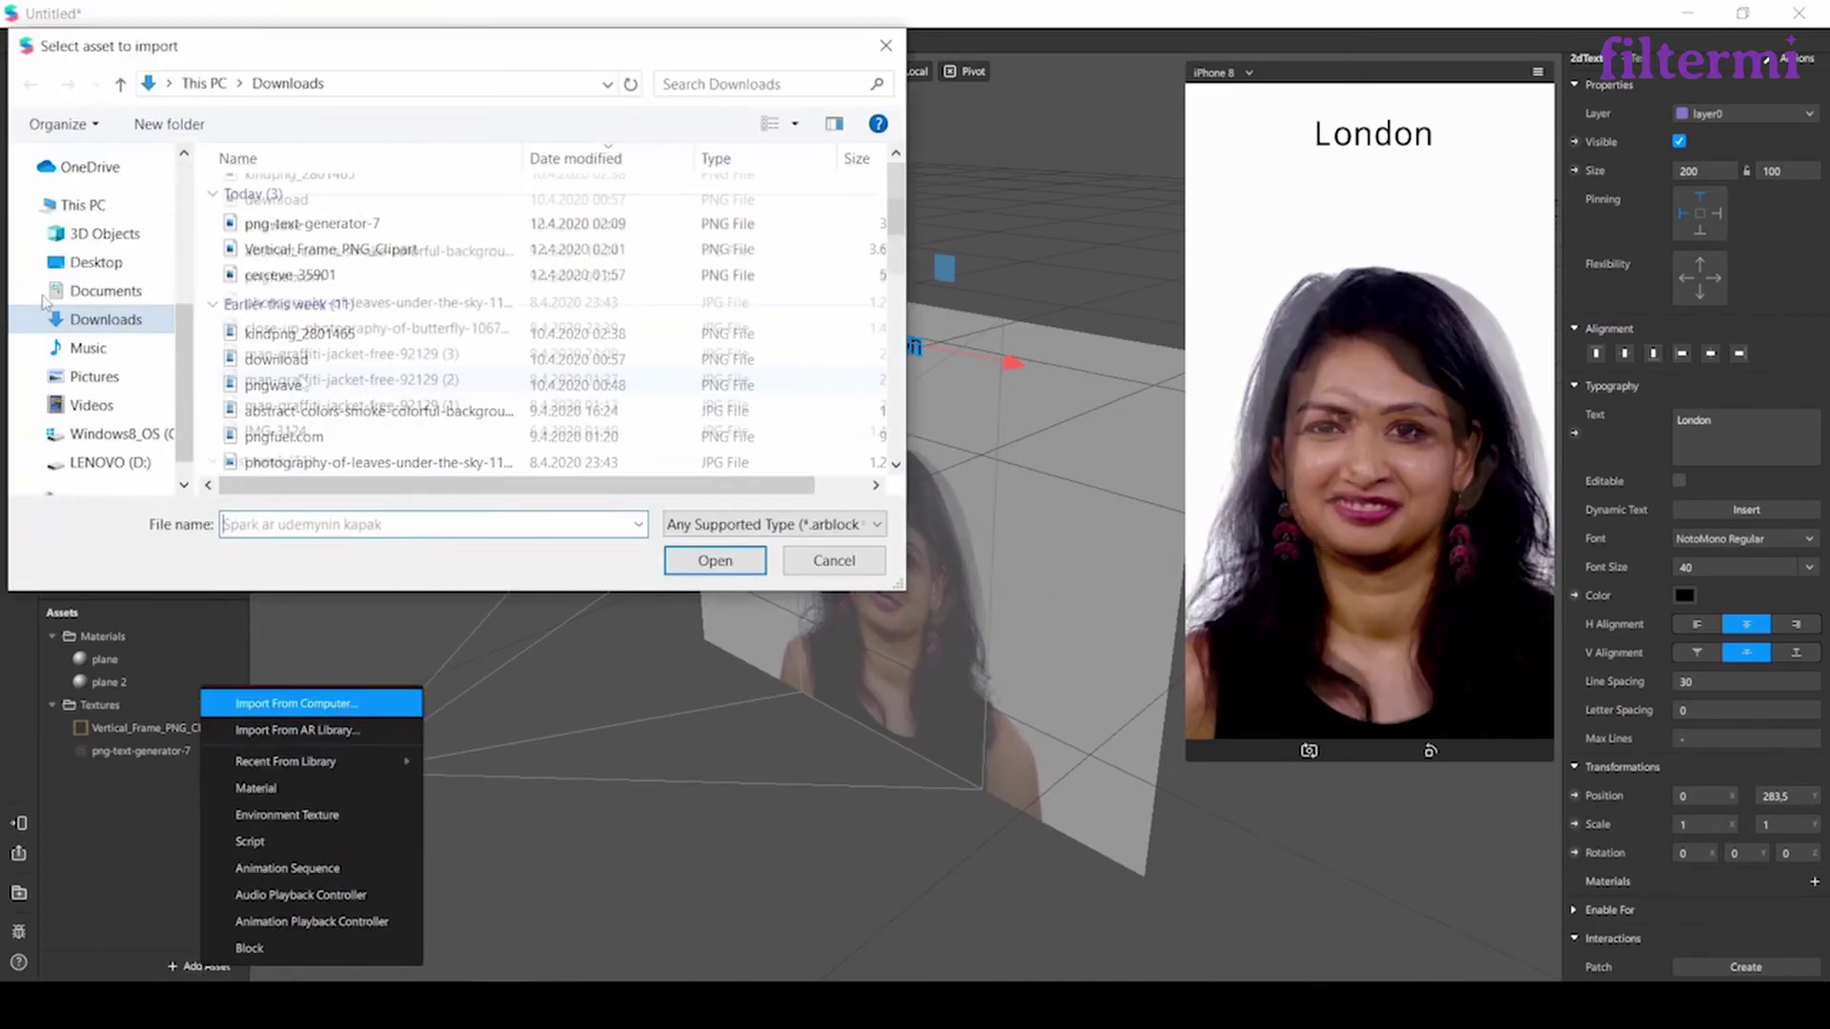
double_click(320, 255)
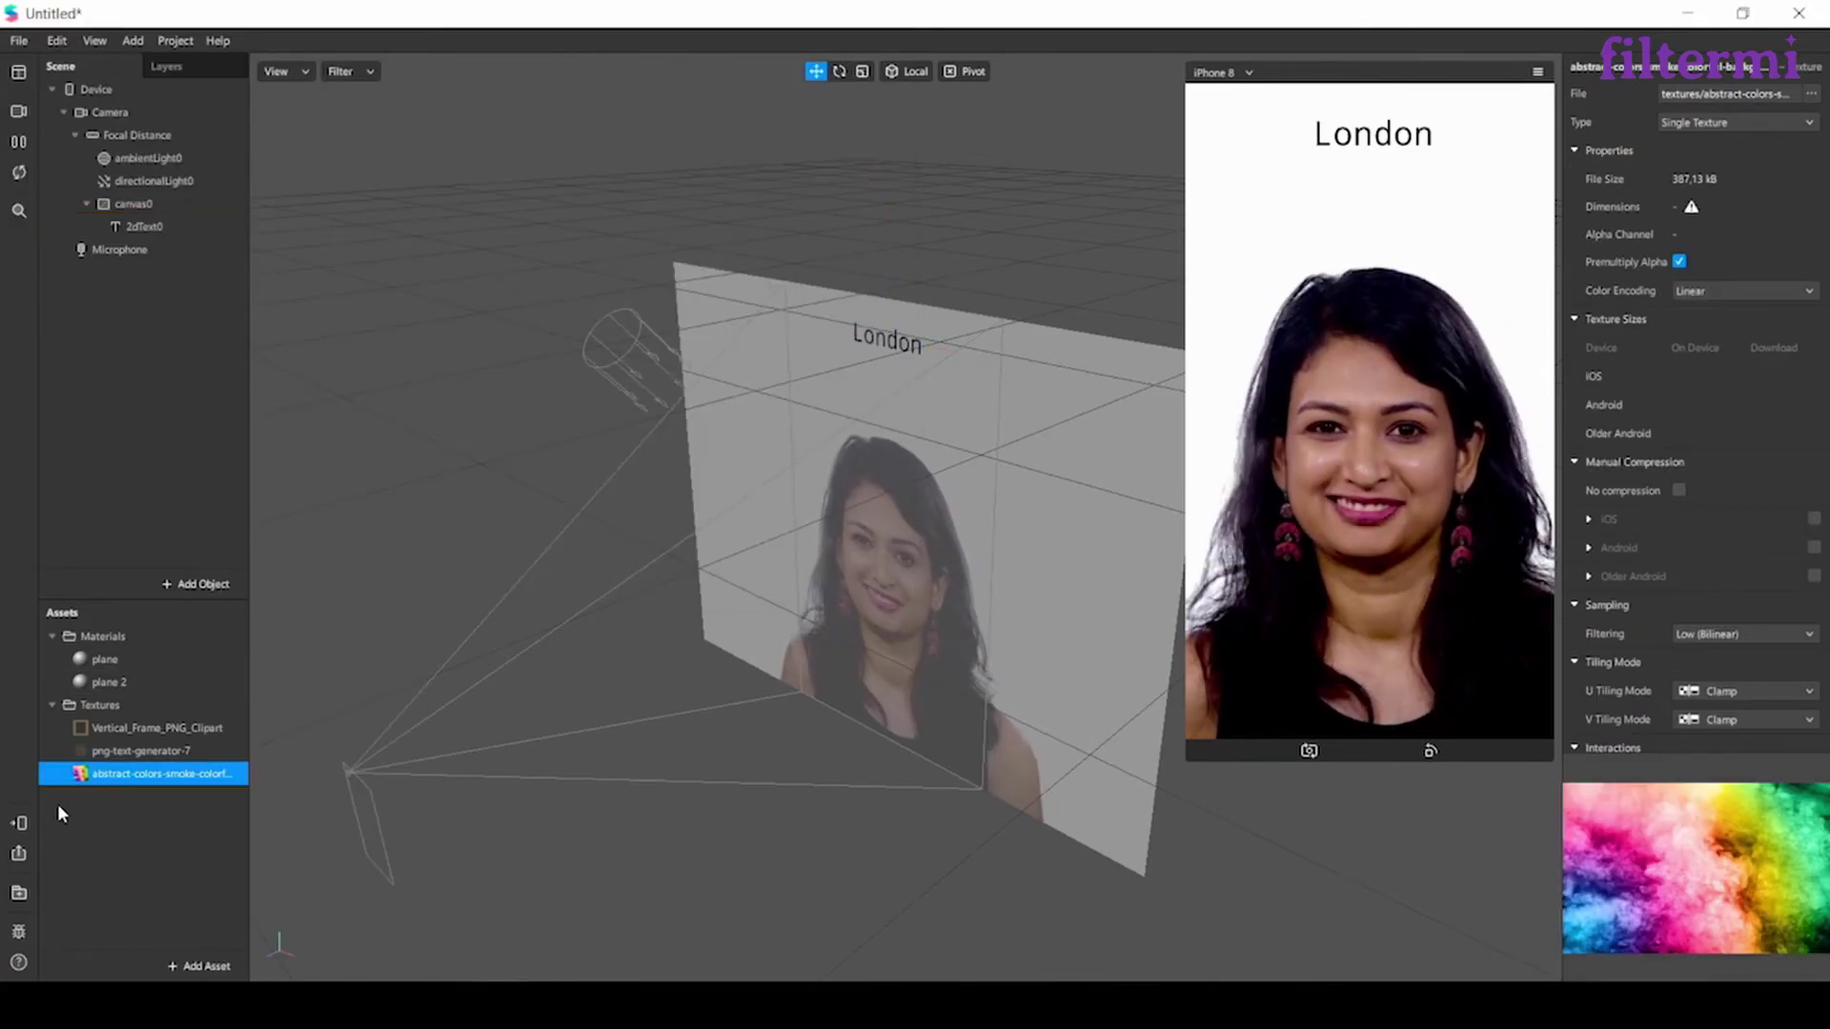
Step: Create a material named 'text' with the smoke image as texture and Flat shader
left_click(220, 967)
left_click(290, 788)
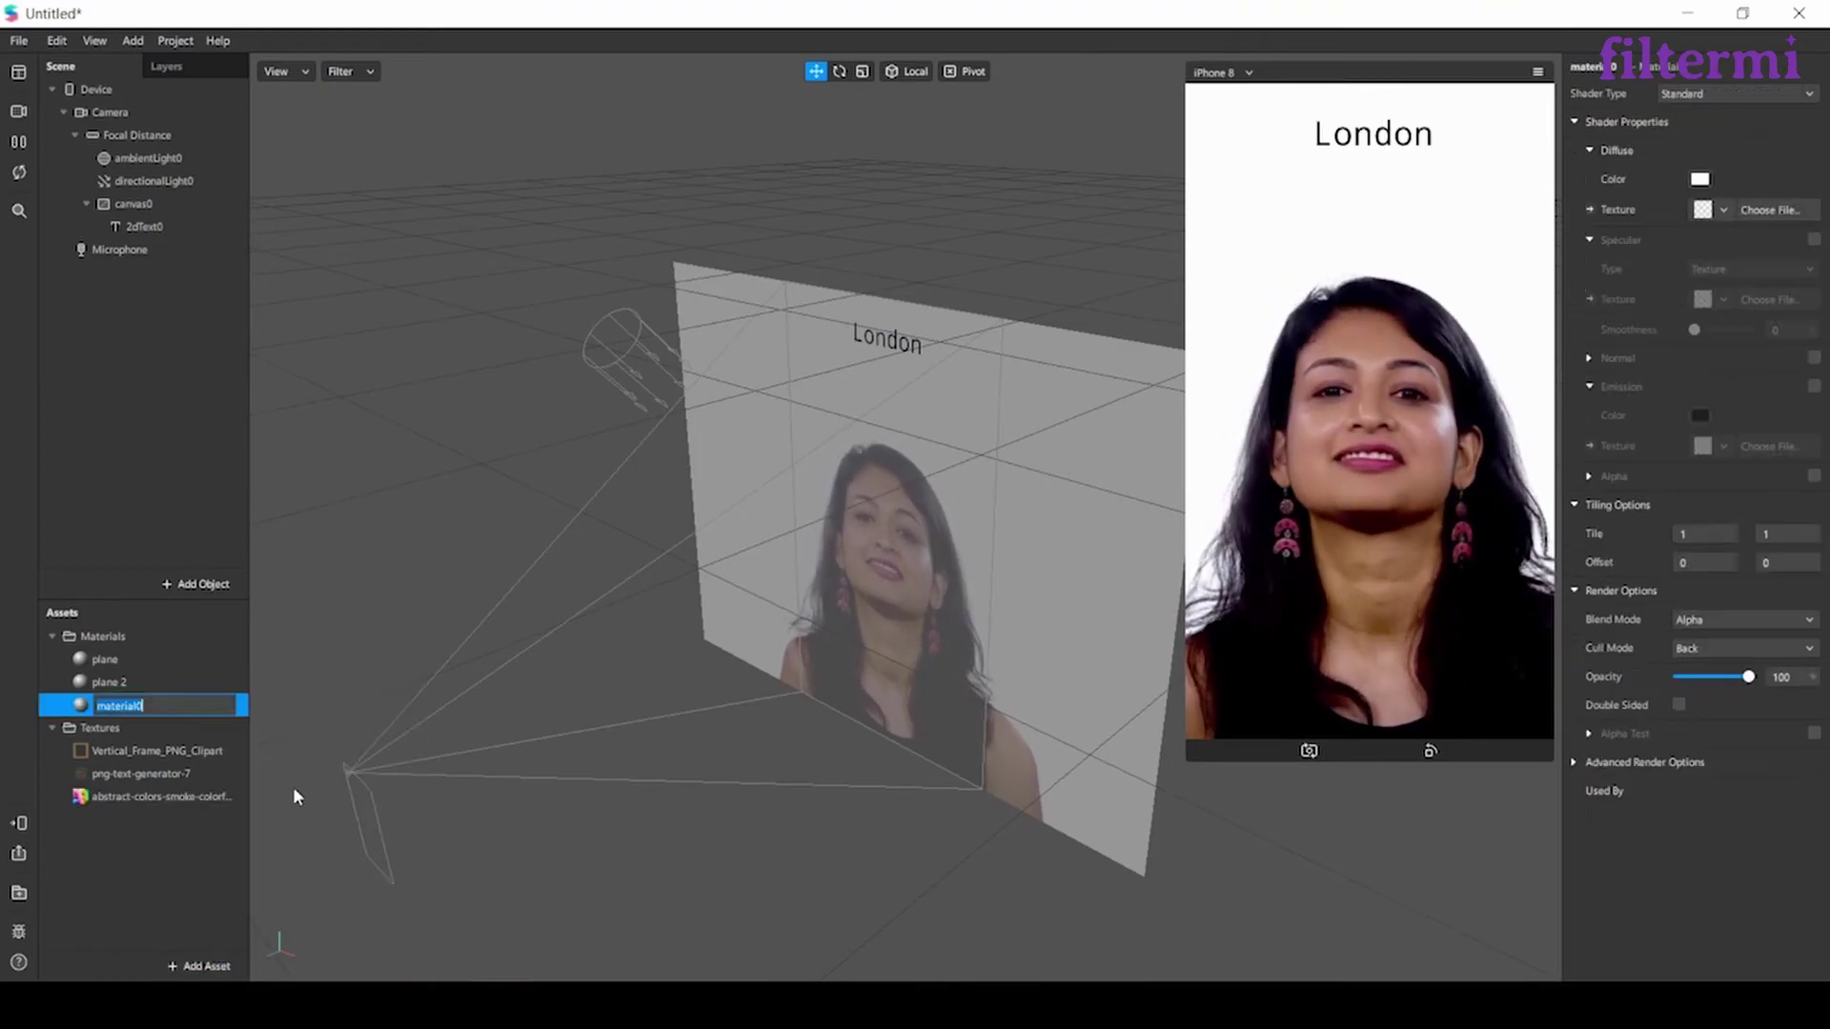
type("text")
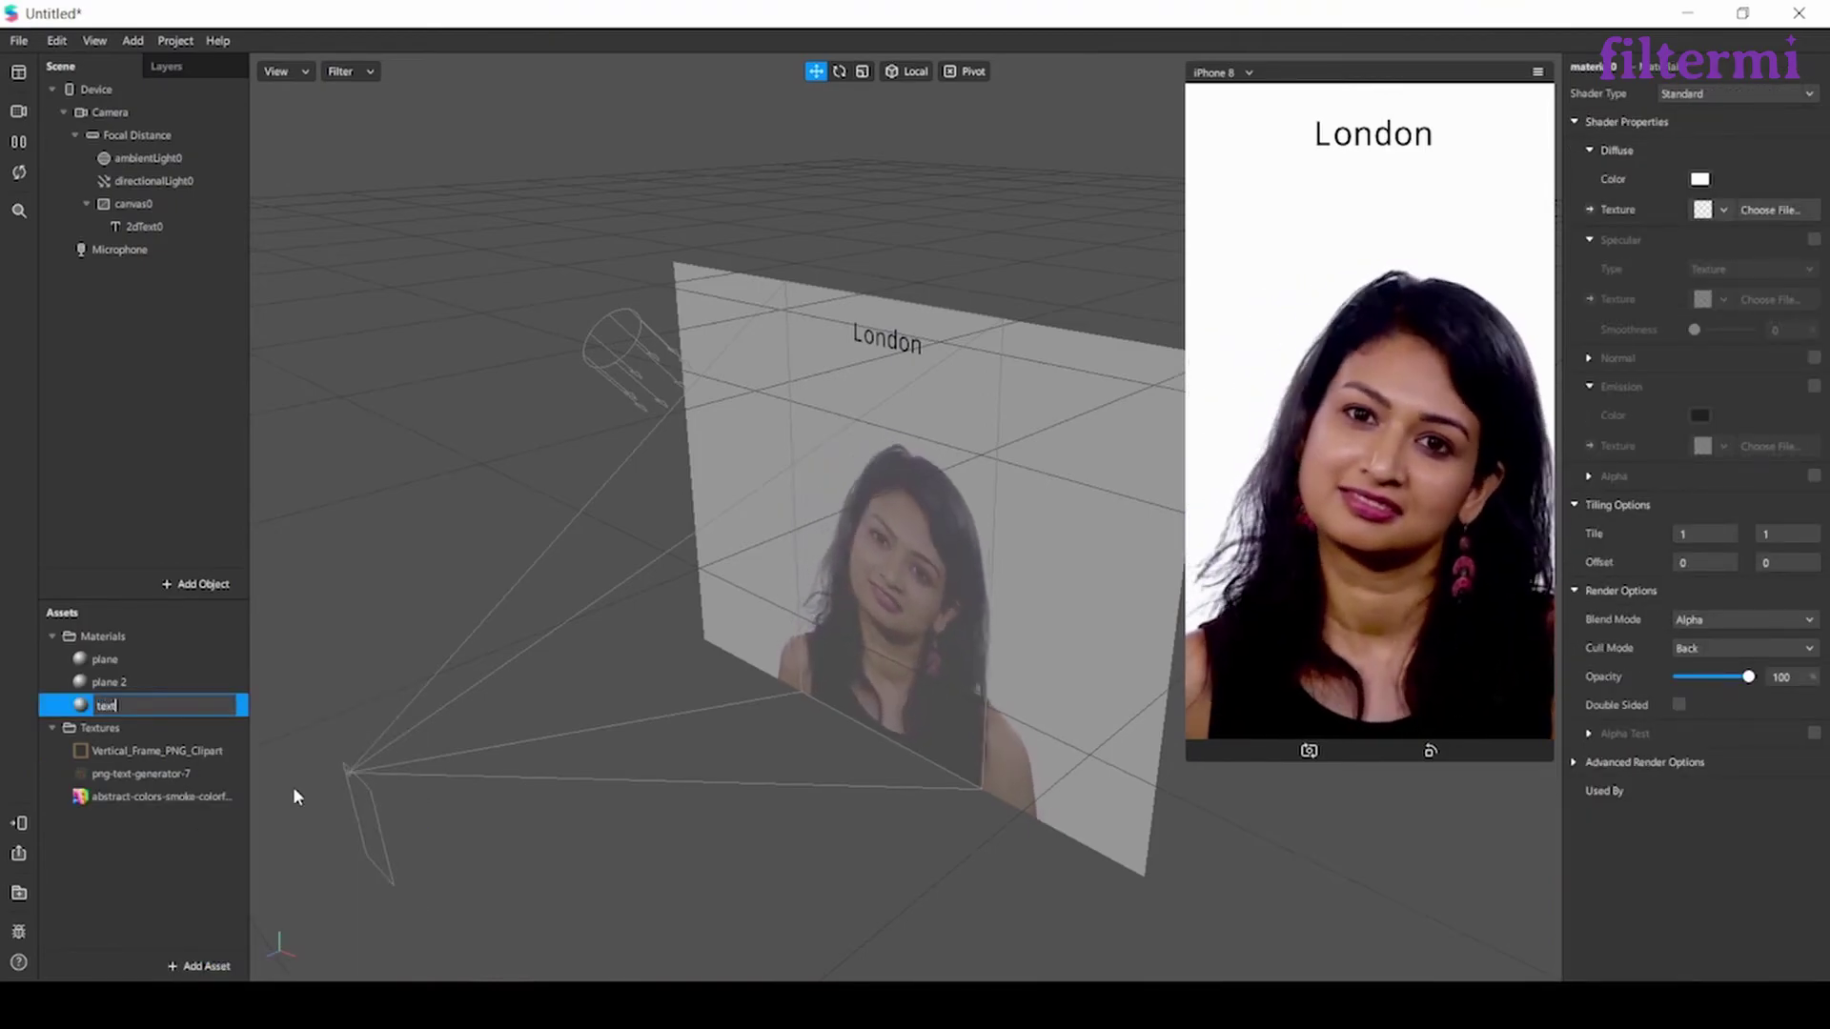
key("Return")
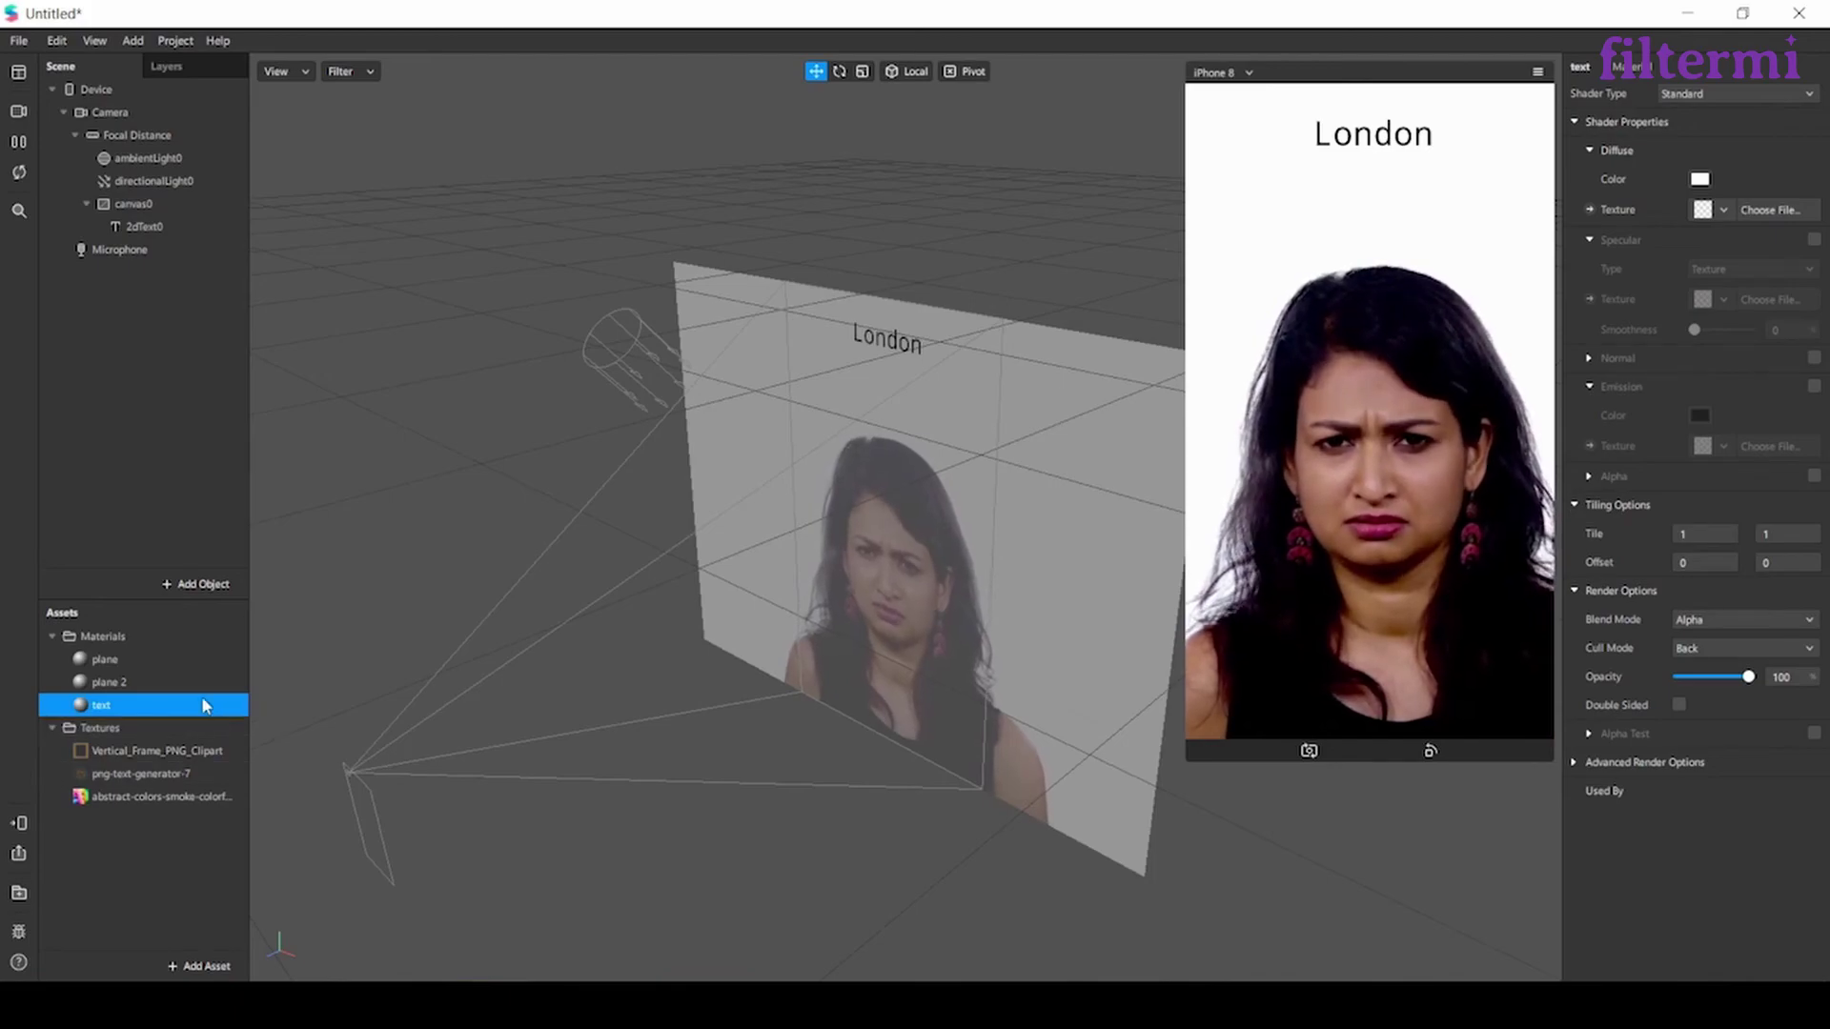
left_click(1721, 209)
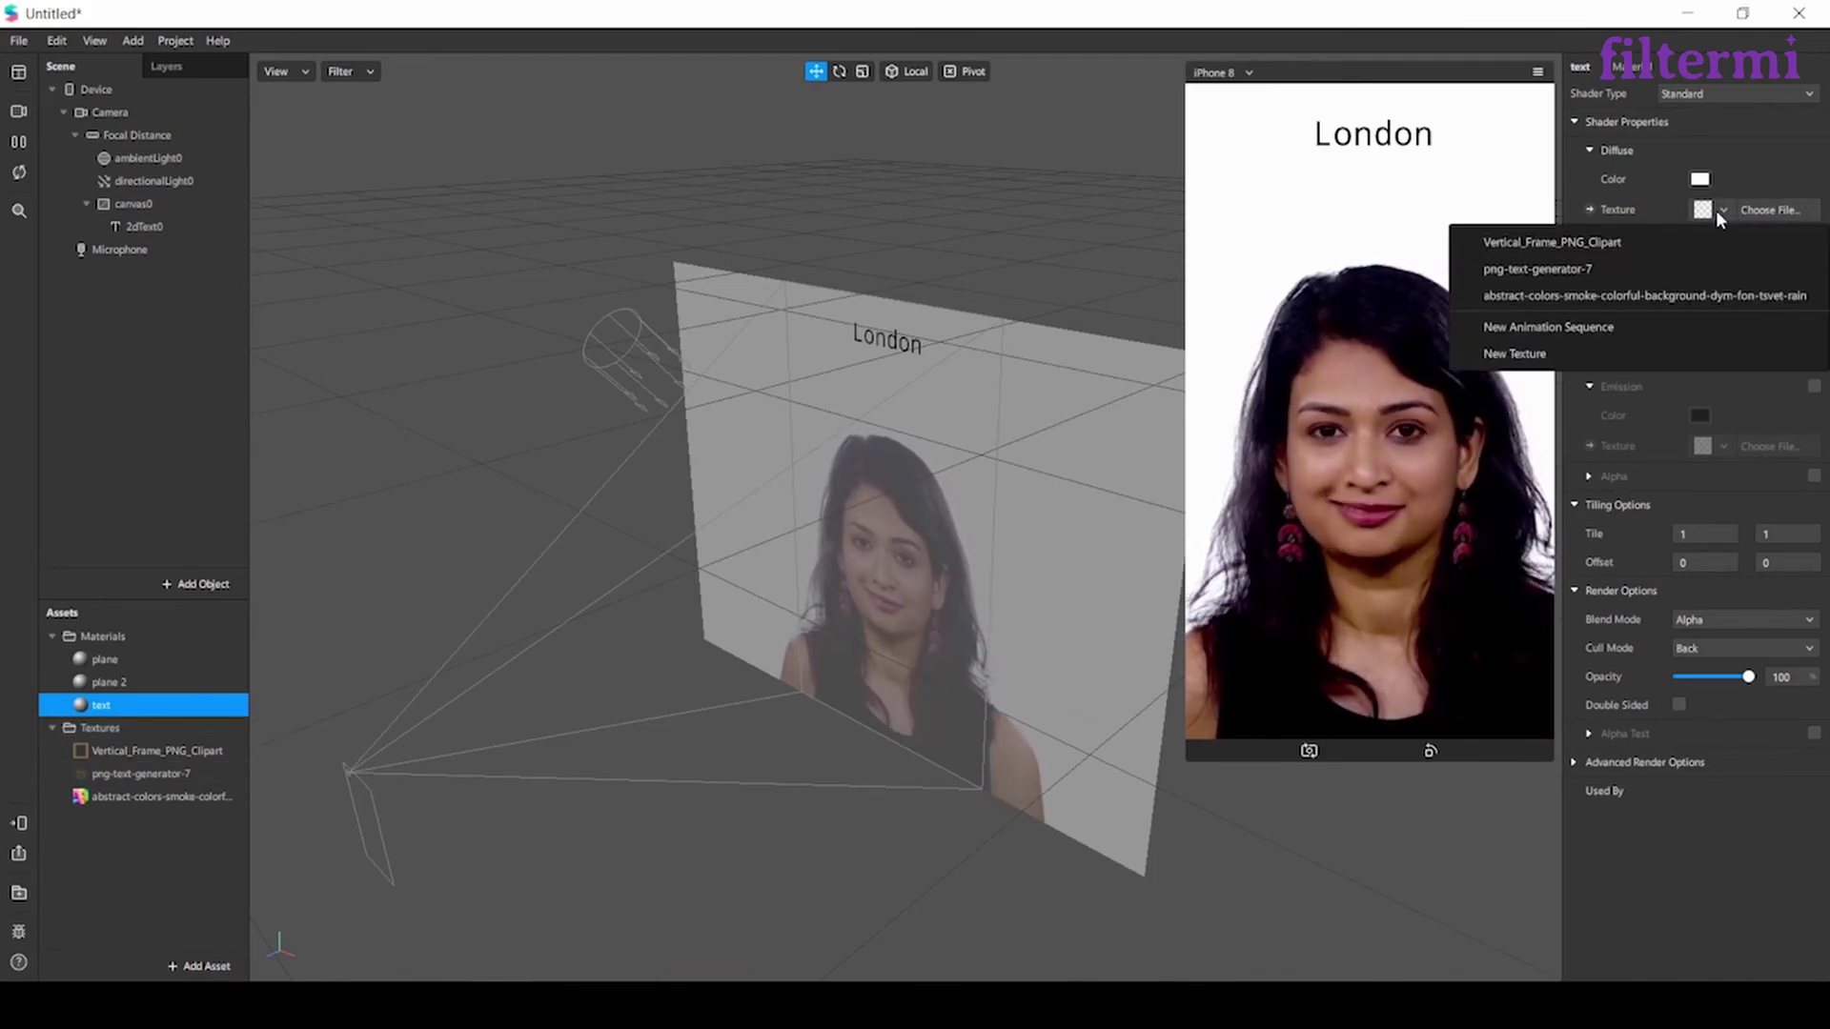
left_click(1678, 297)
left_click(1745, 92)
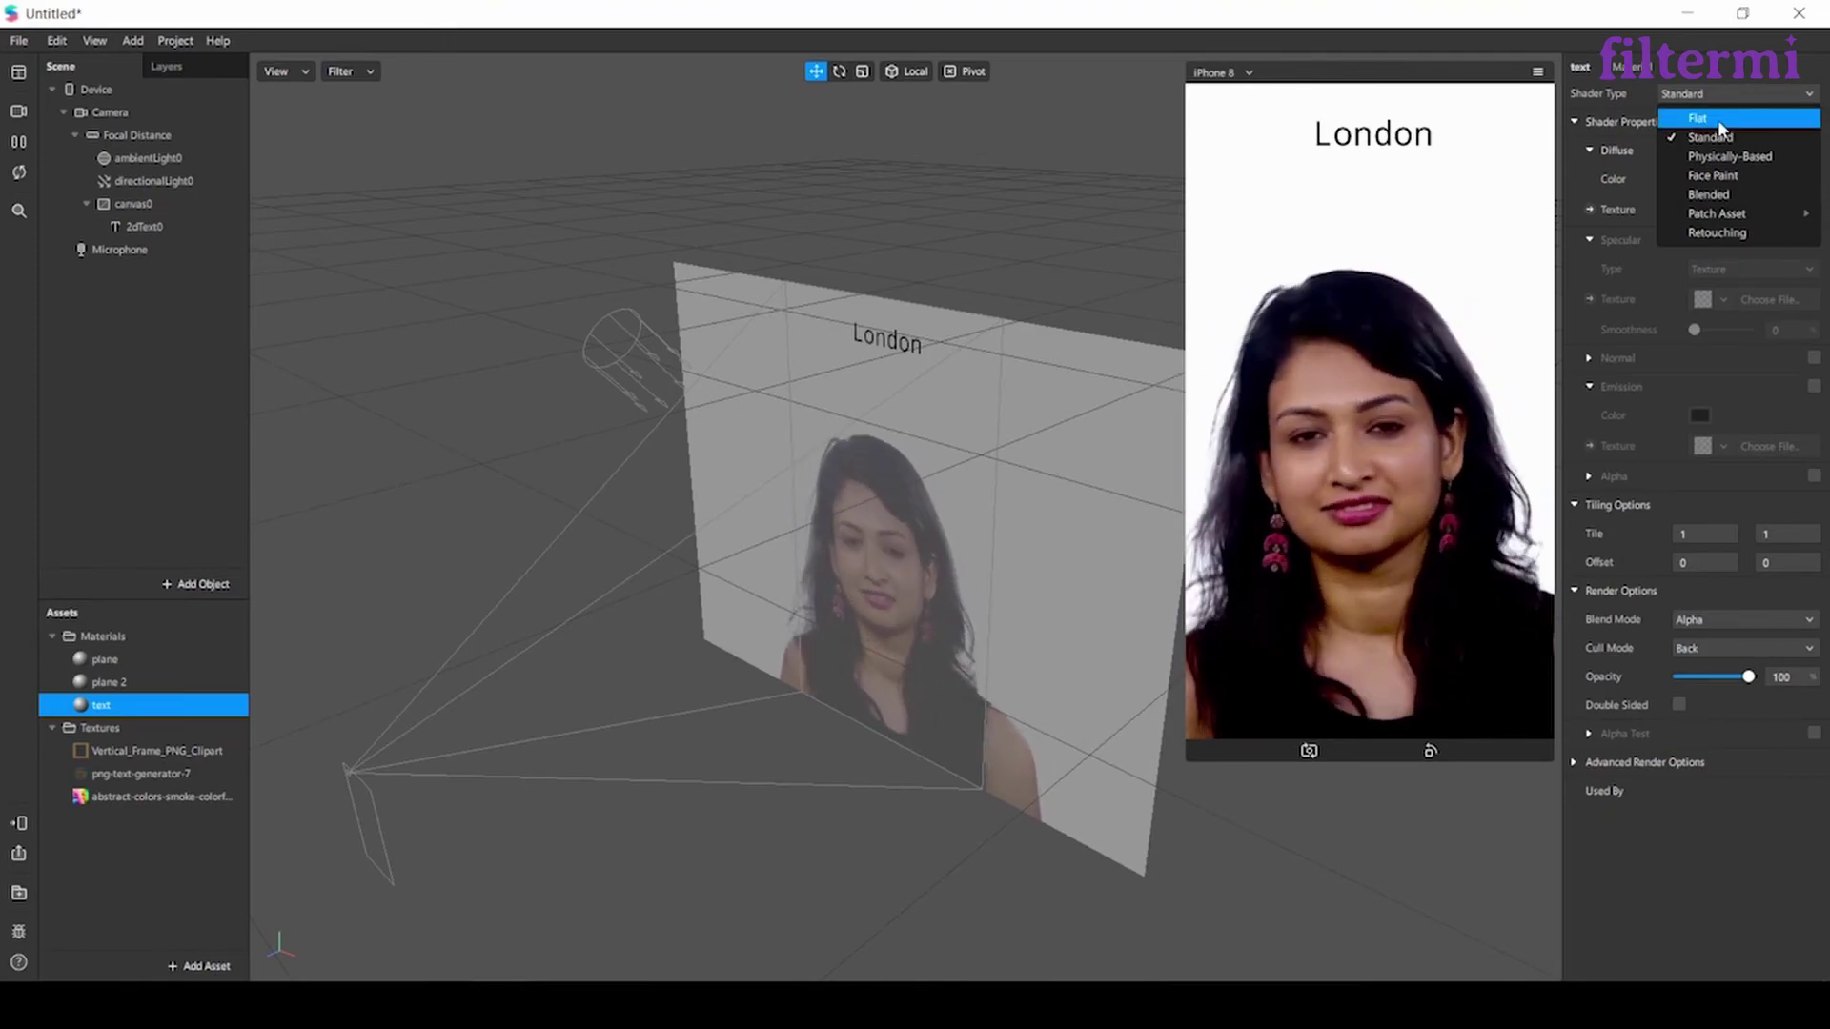
left_click(1717, 118)
double_click(151, 705)
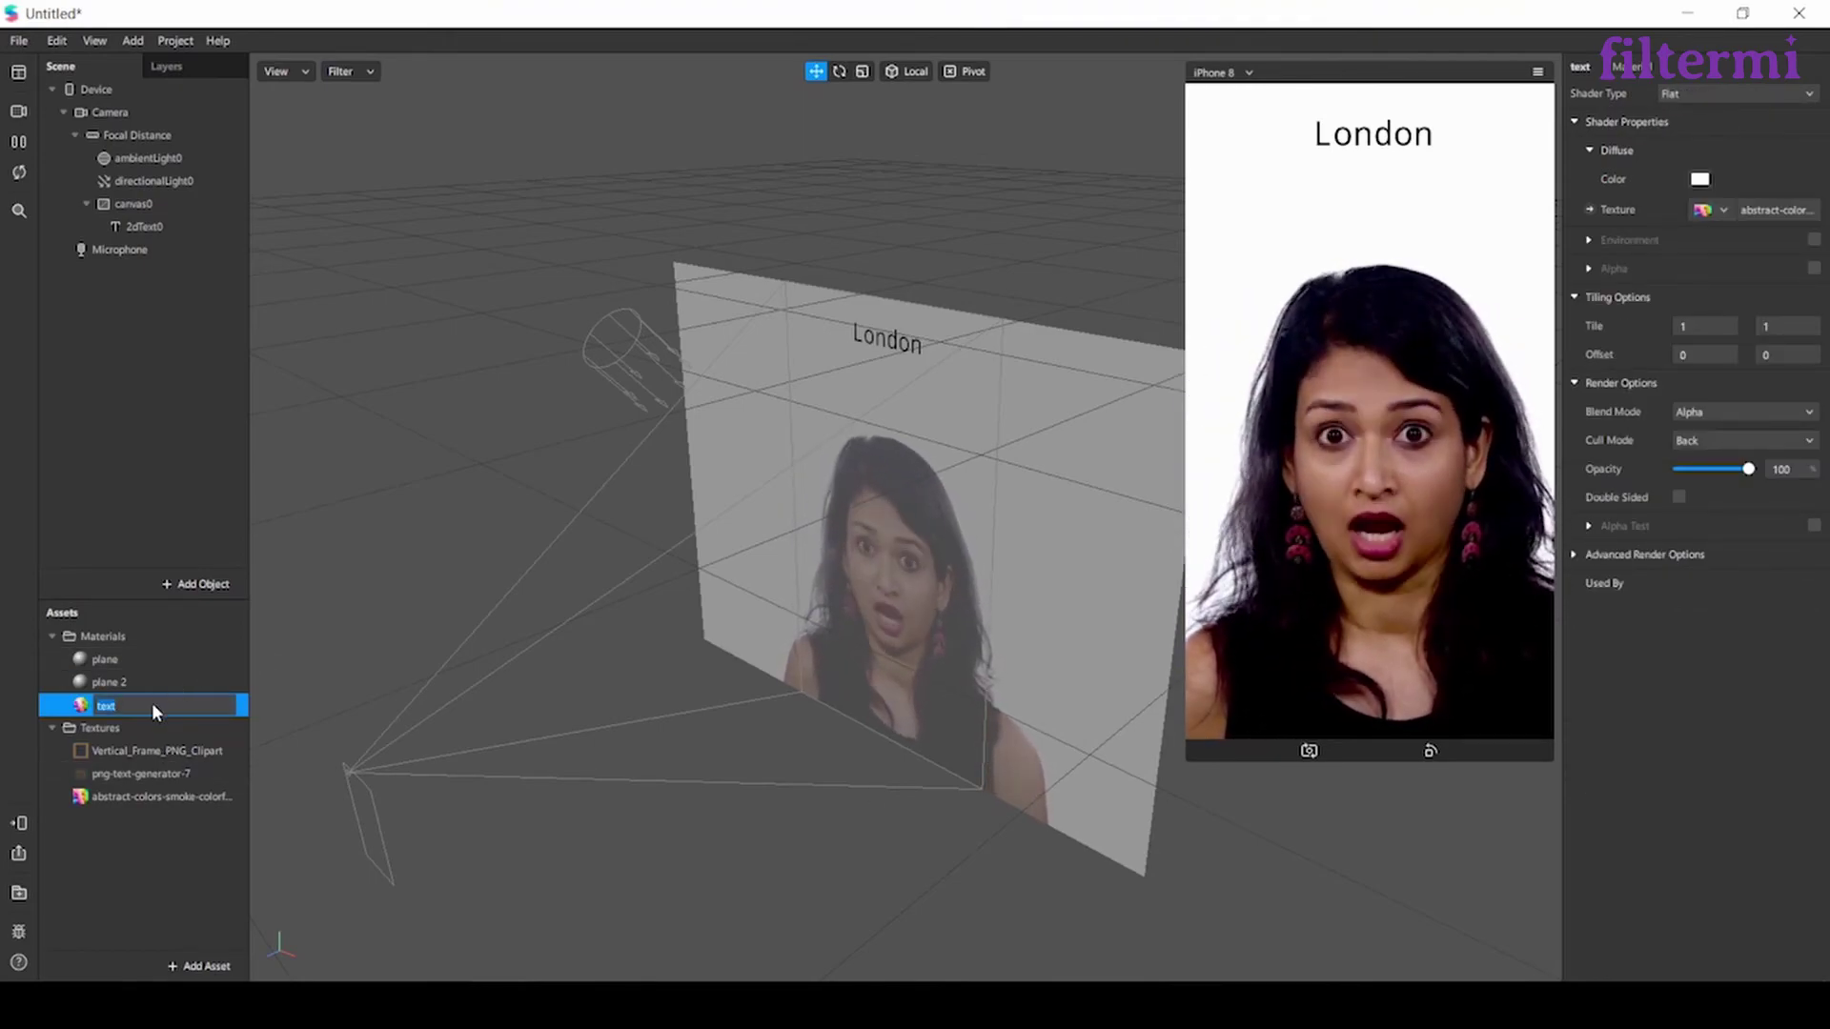
Step: Assign the 'text' material to the London 2D text object
left_click(306, 673)
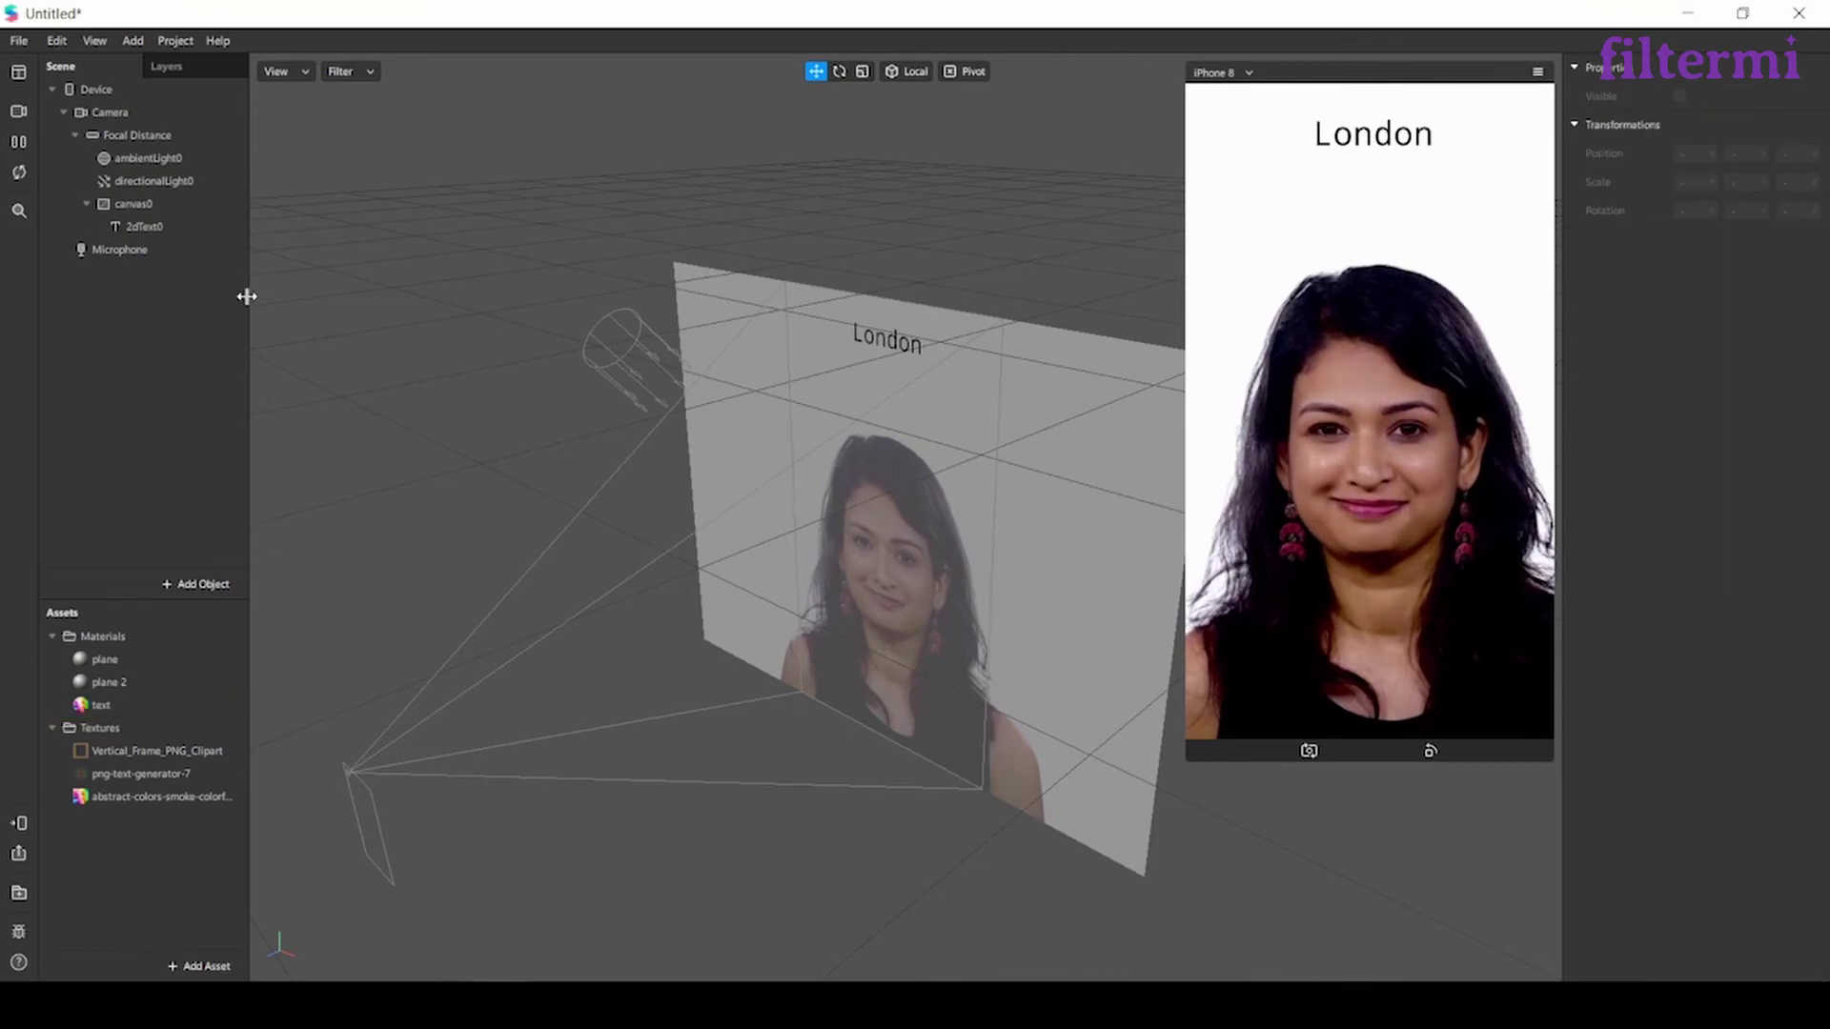
left_click(194, 226)
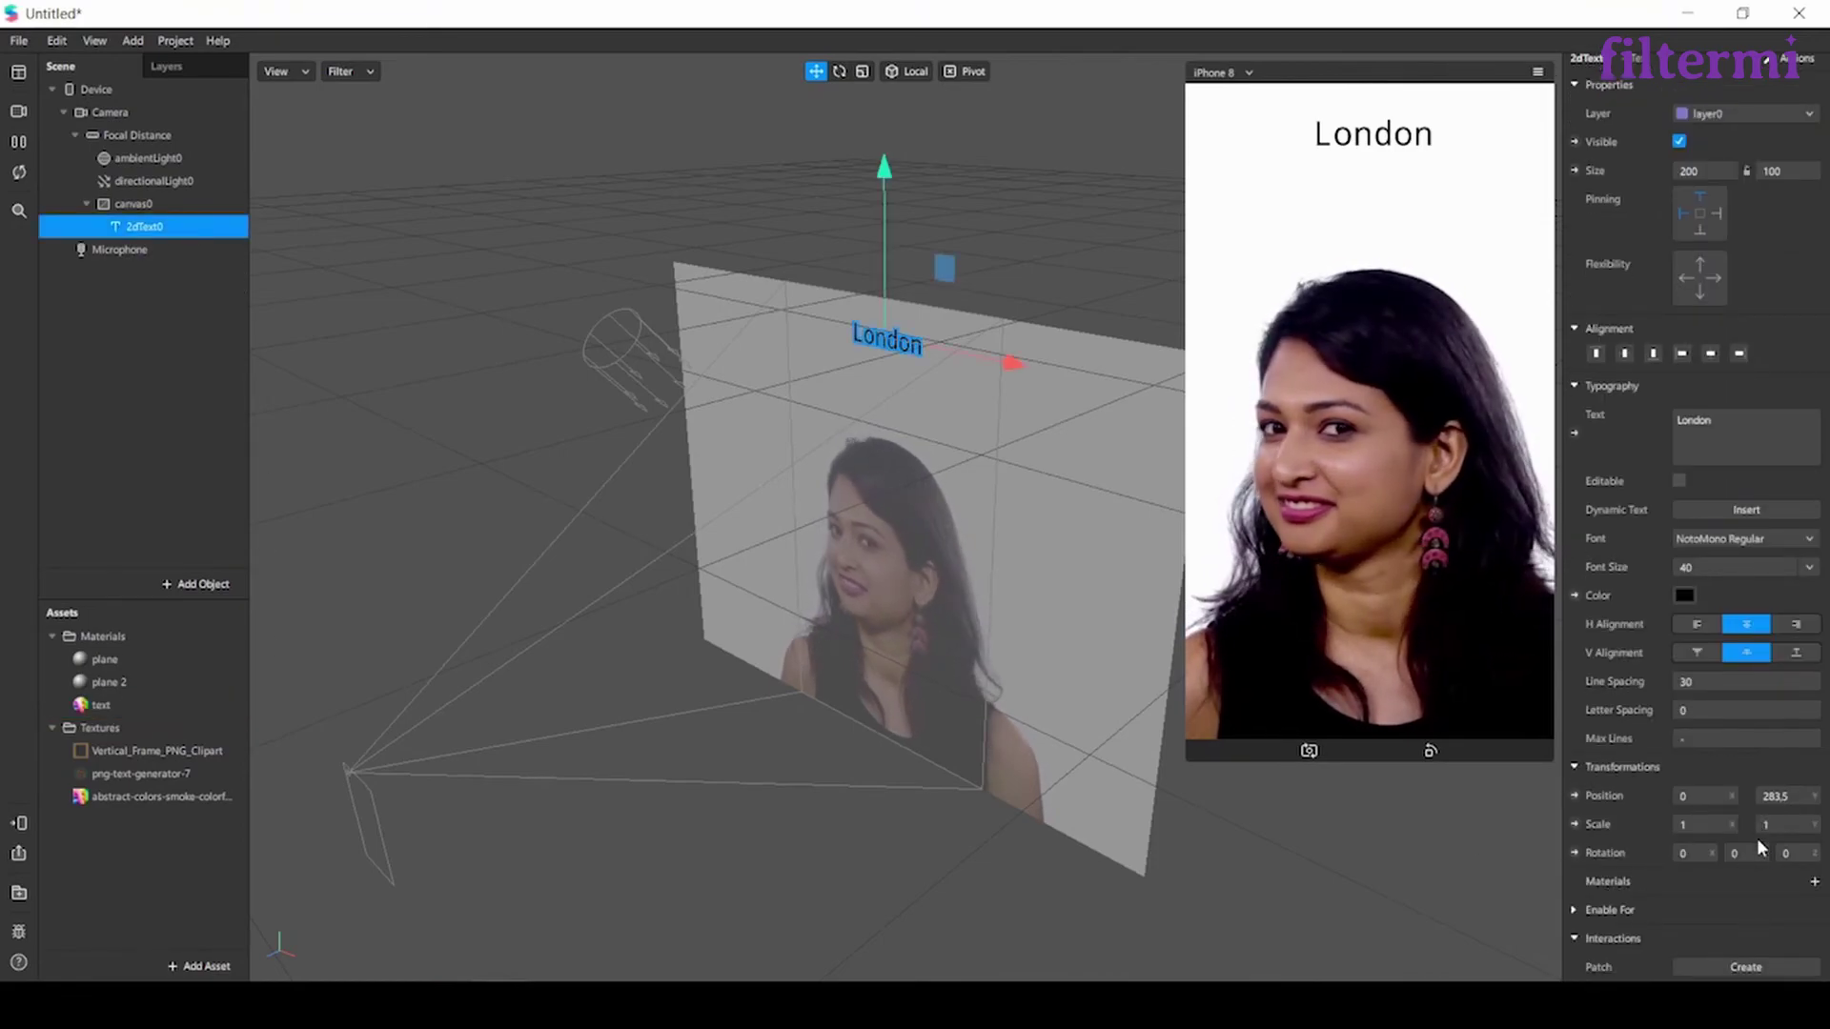
left_click(1814, 882)
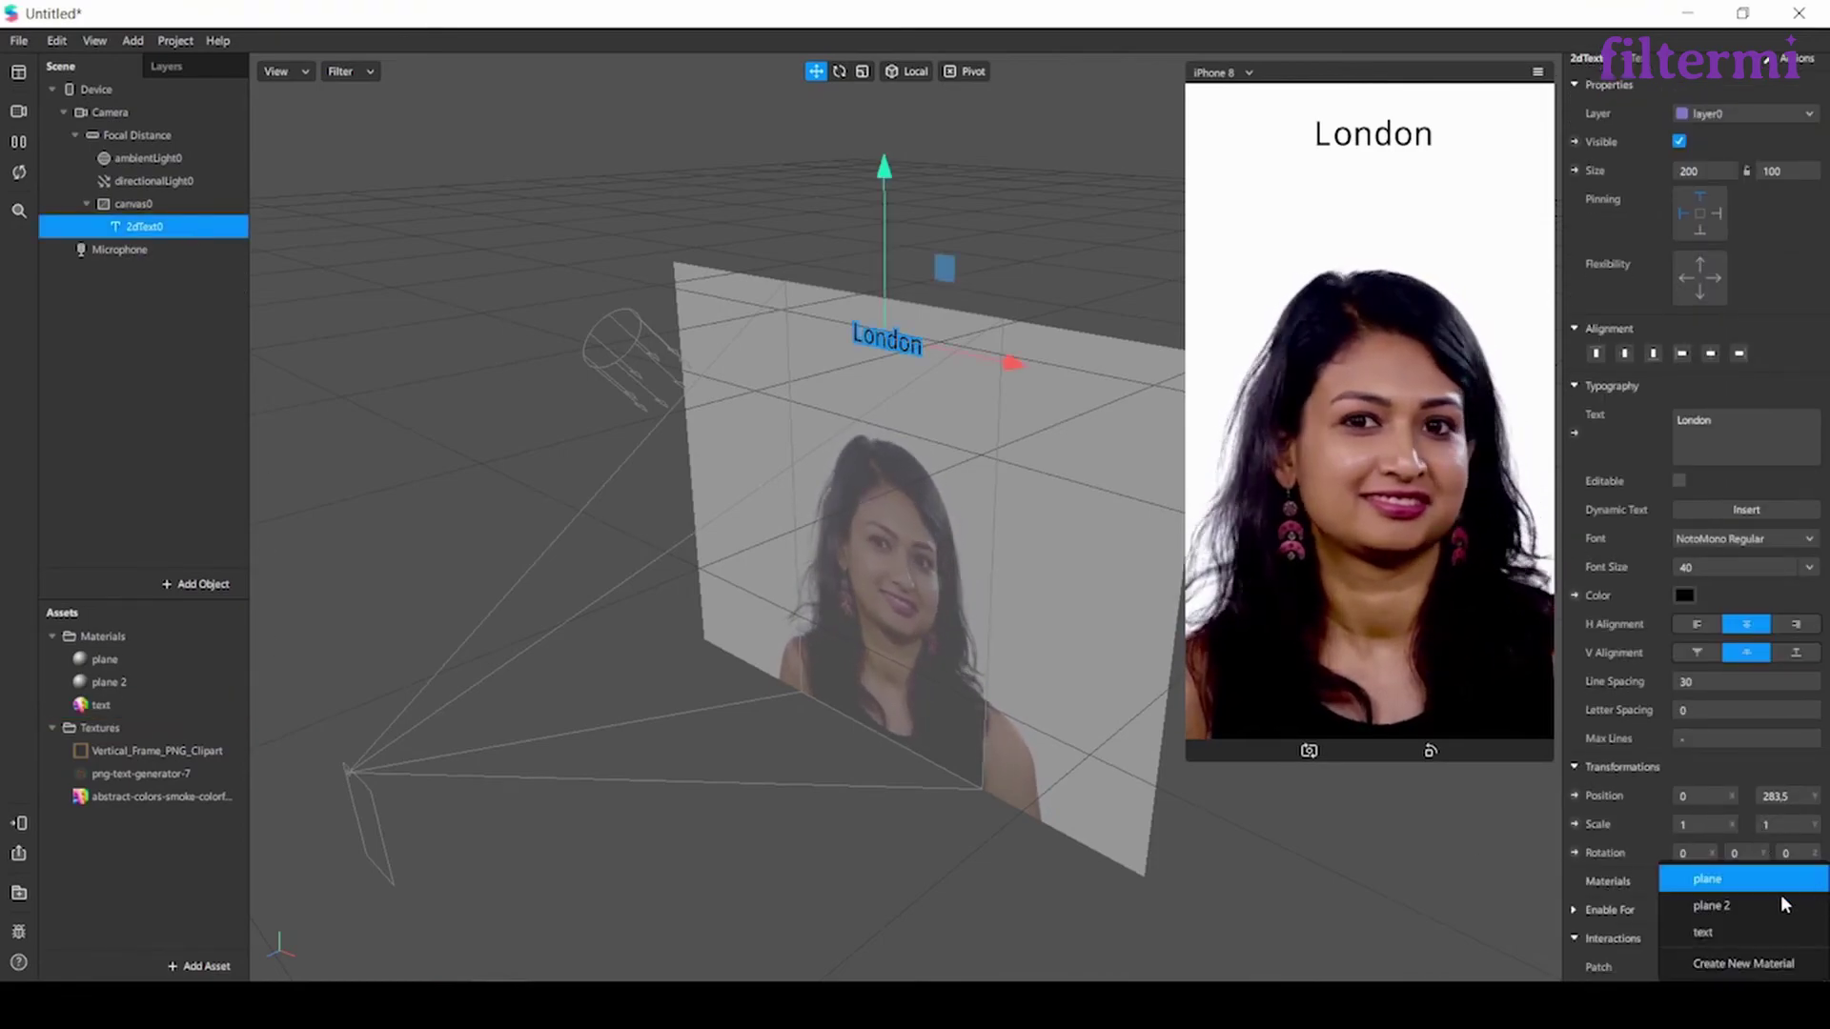
left_click(1740, 928)
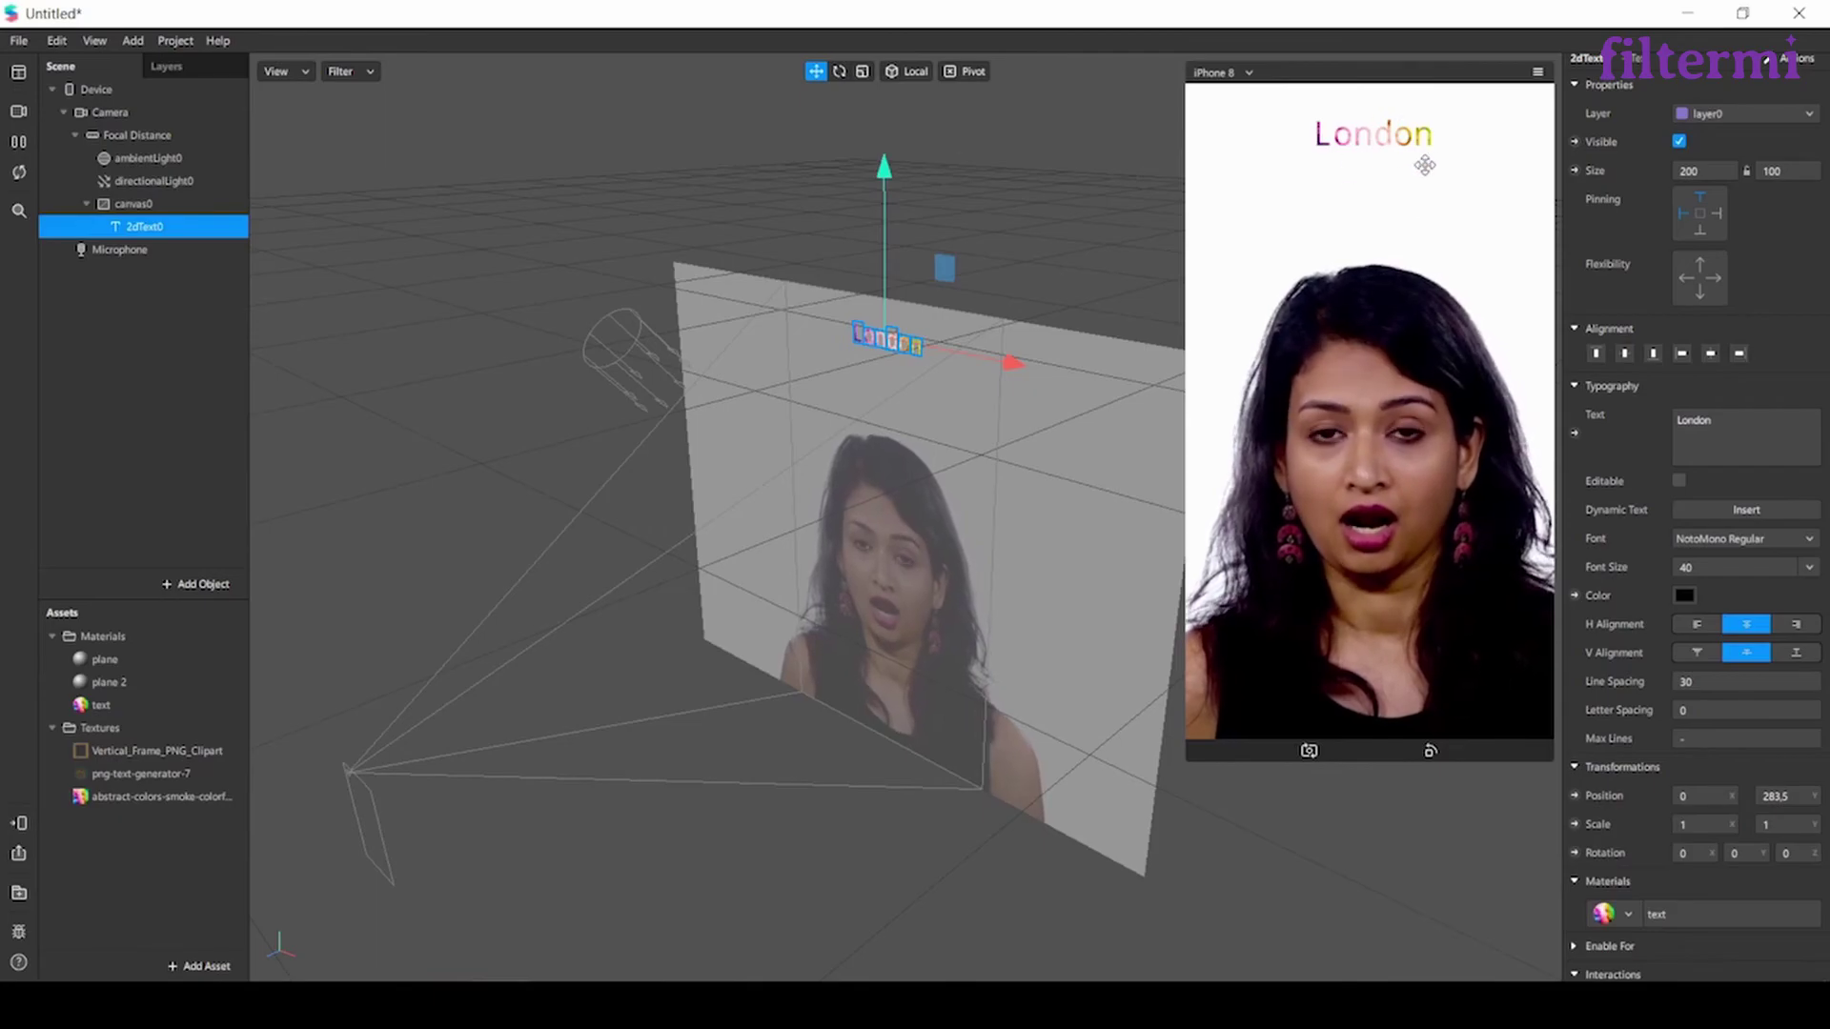
Step: Set the London text font to Facebook Sans Heavy Italic
left_click(1805, 541)
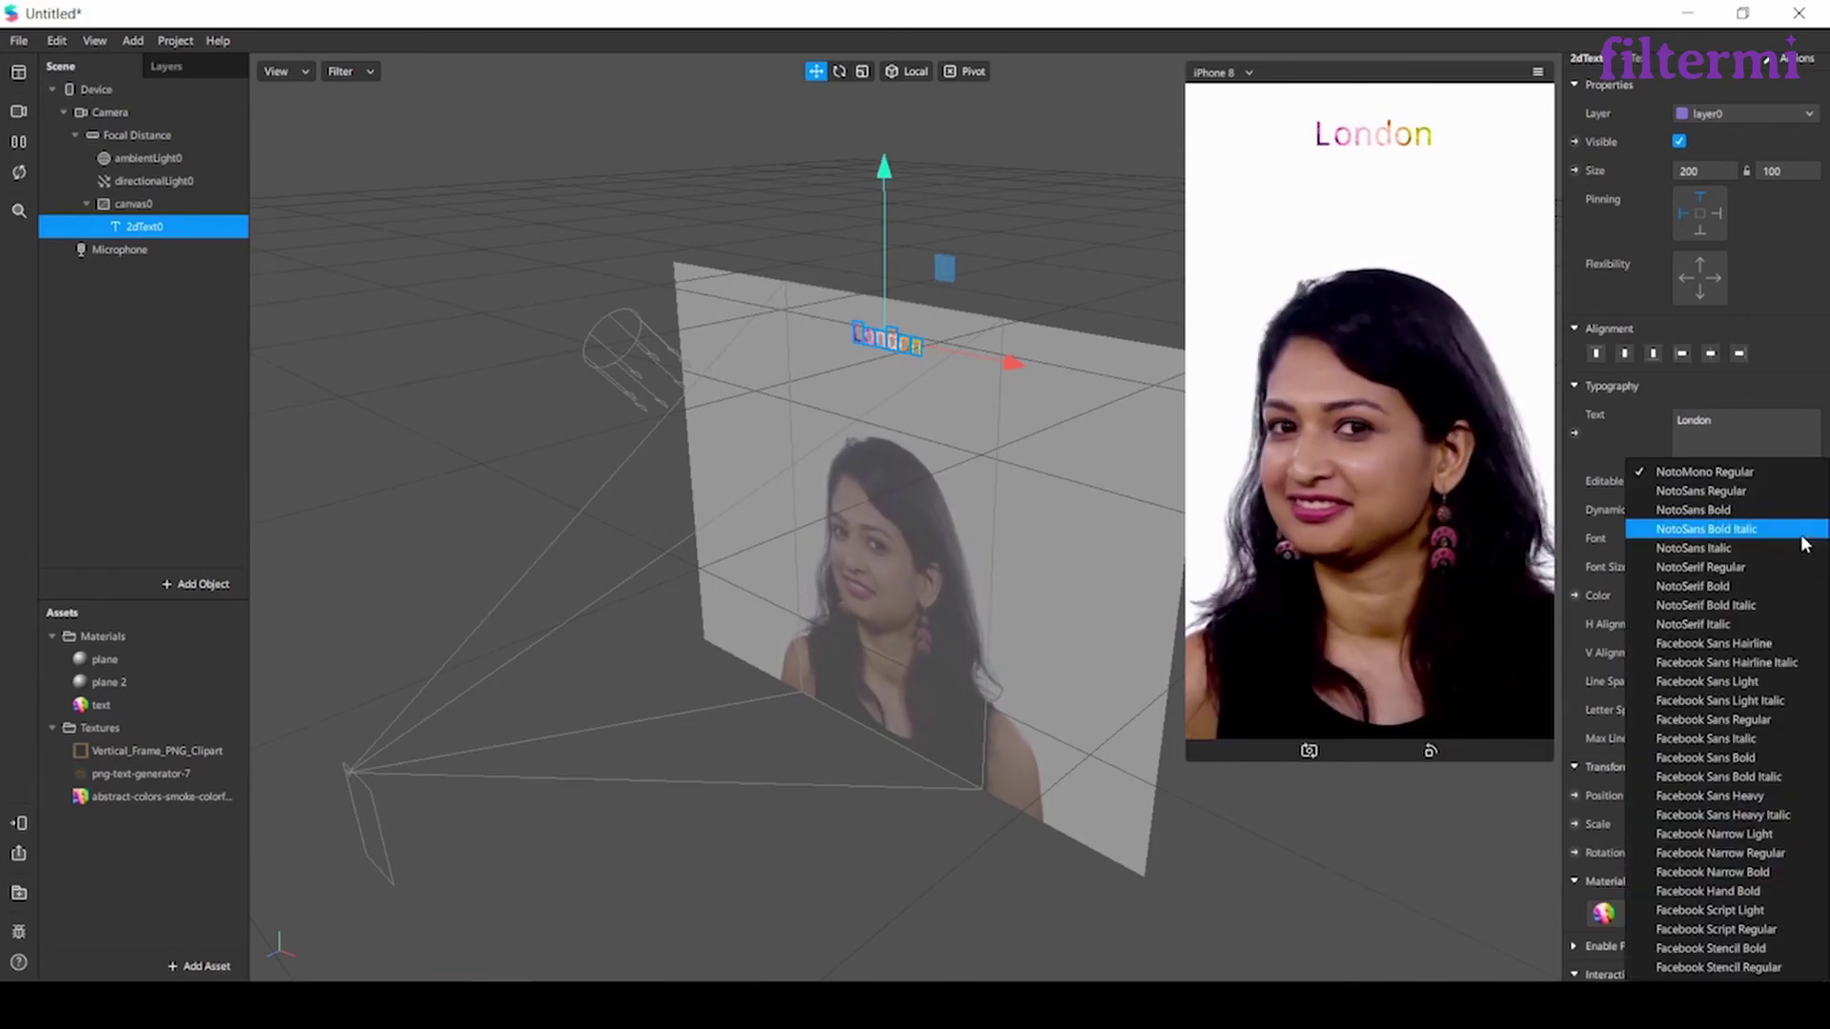
left_click(1738, 816)
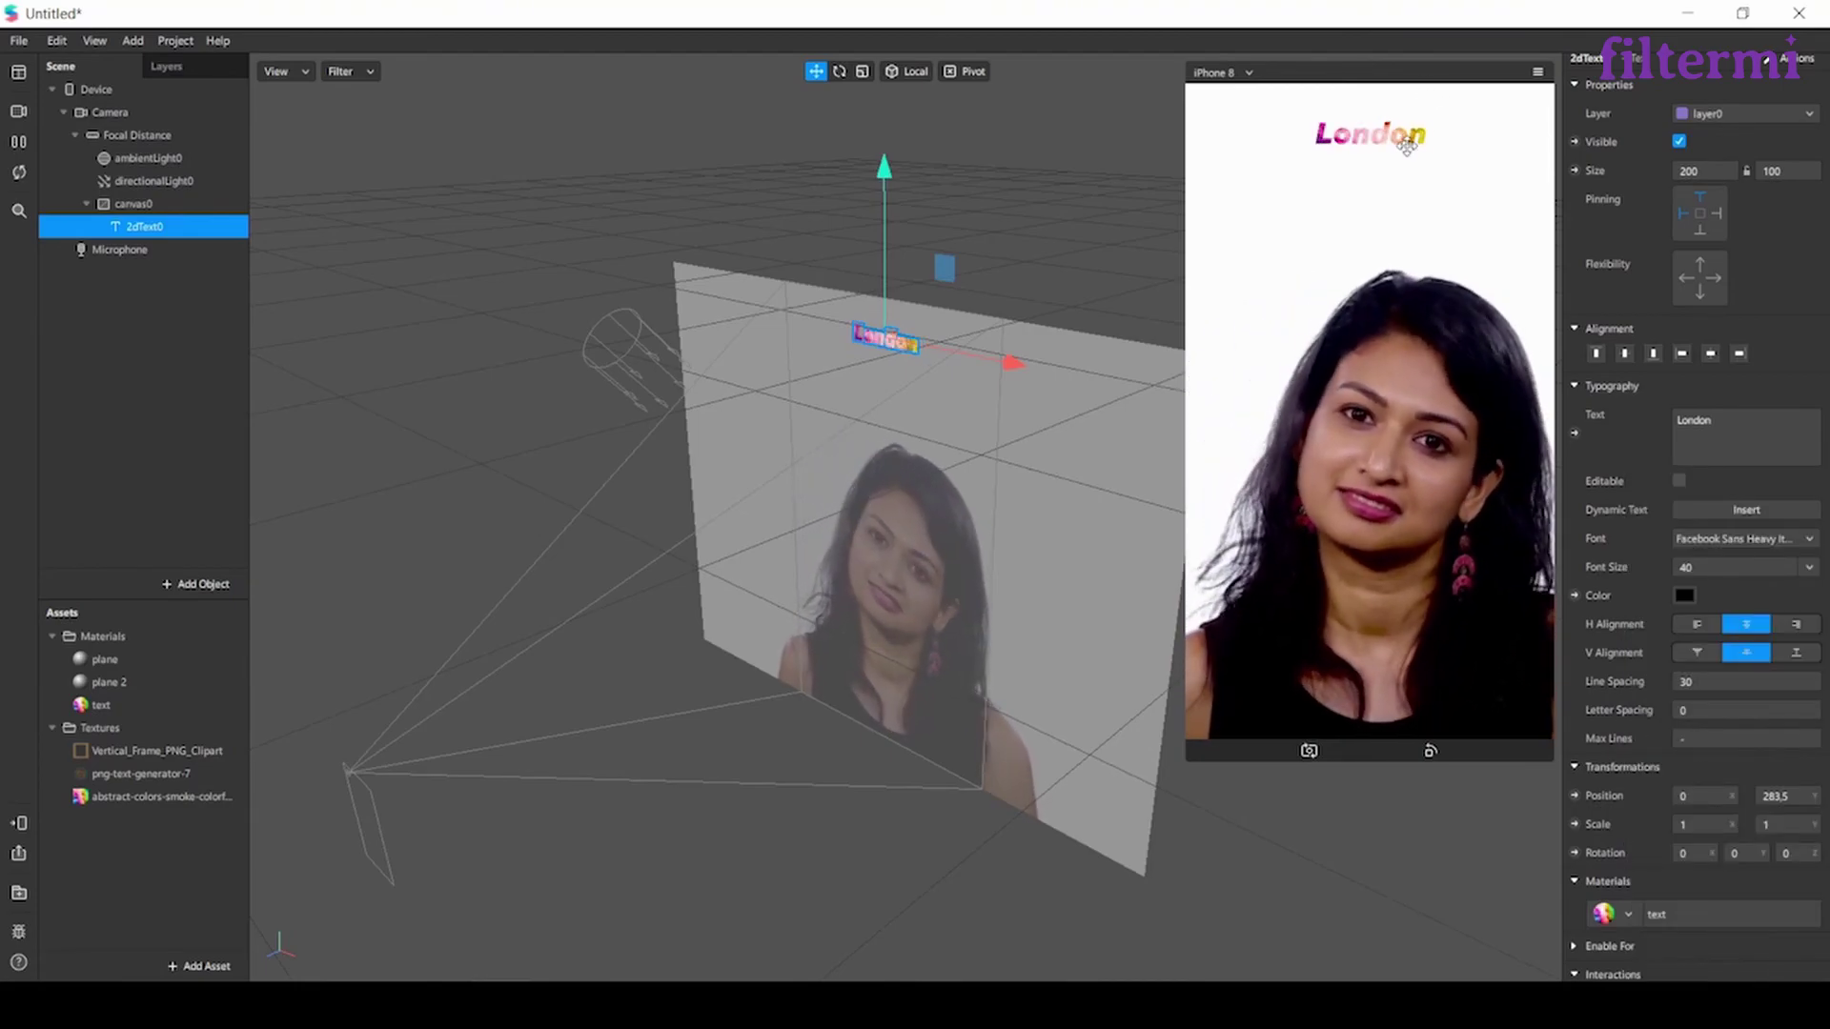
left_click(1703, 170)
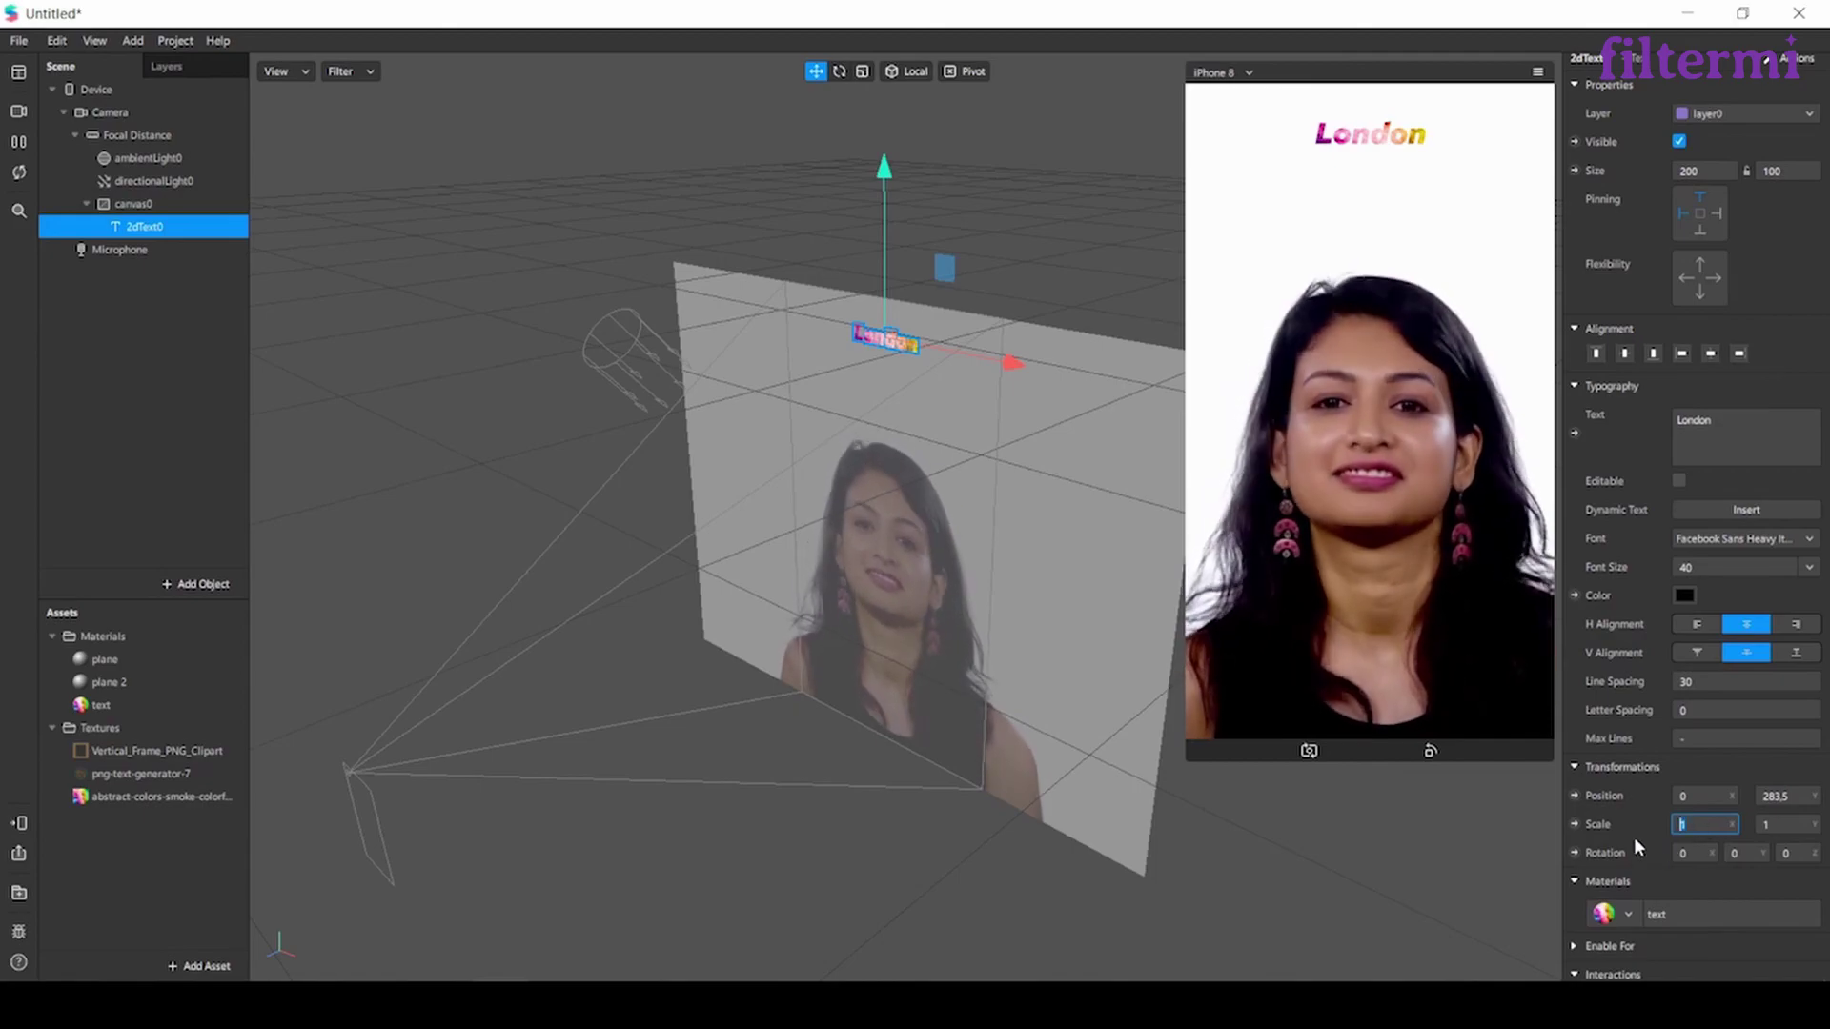
Step: Set the London text's Scale X and Scale Y to 3, correcting an initial 5
type("5")
key("Return")
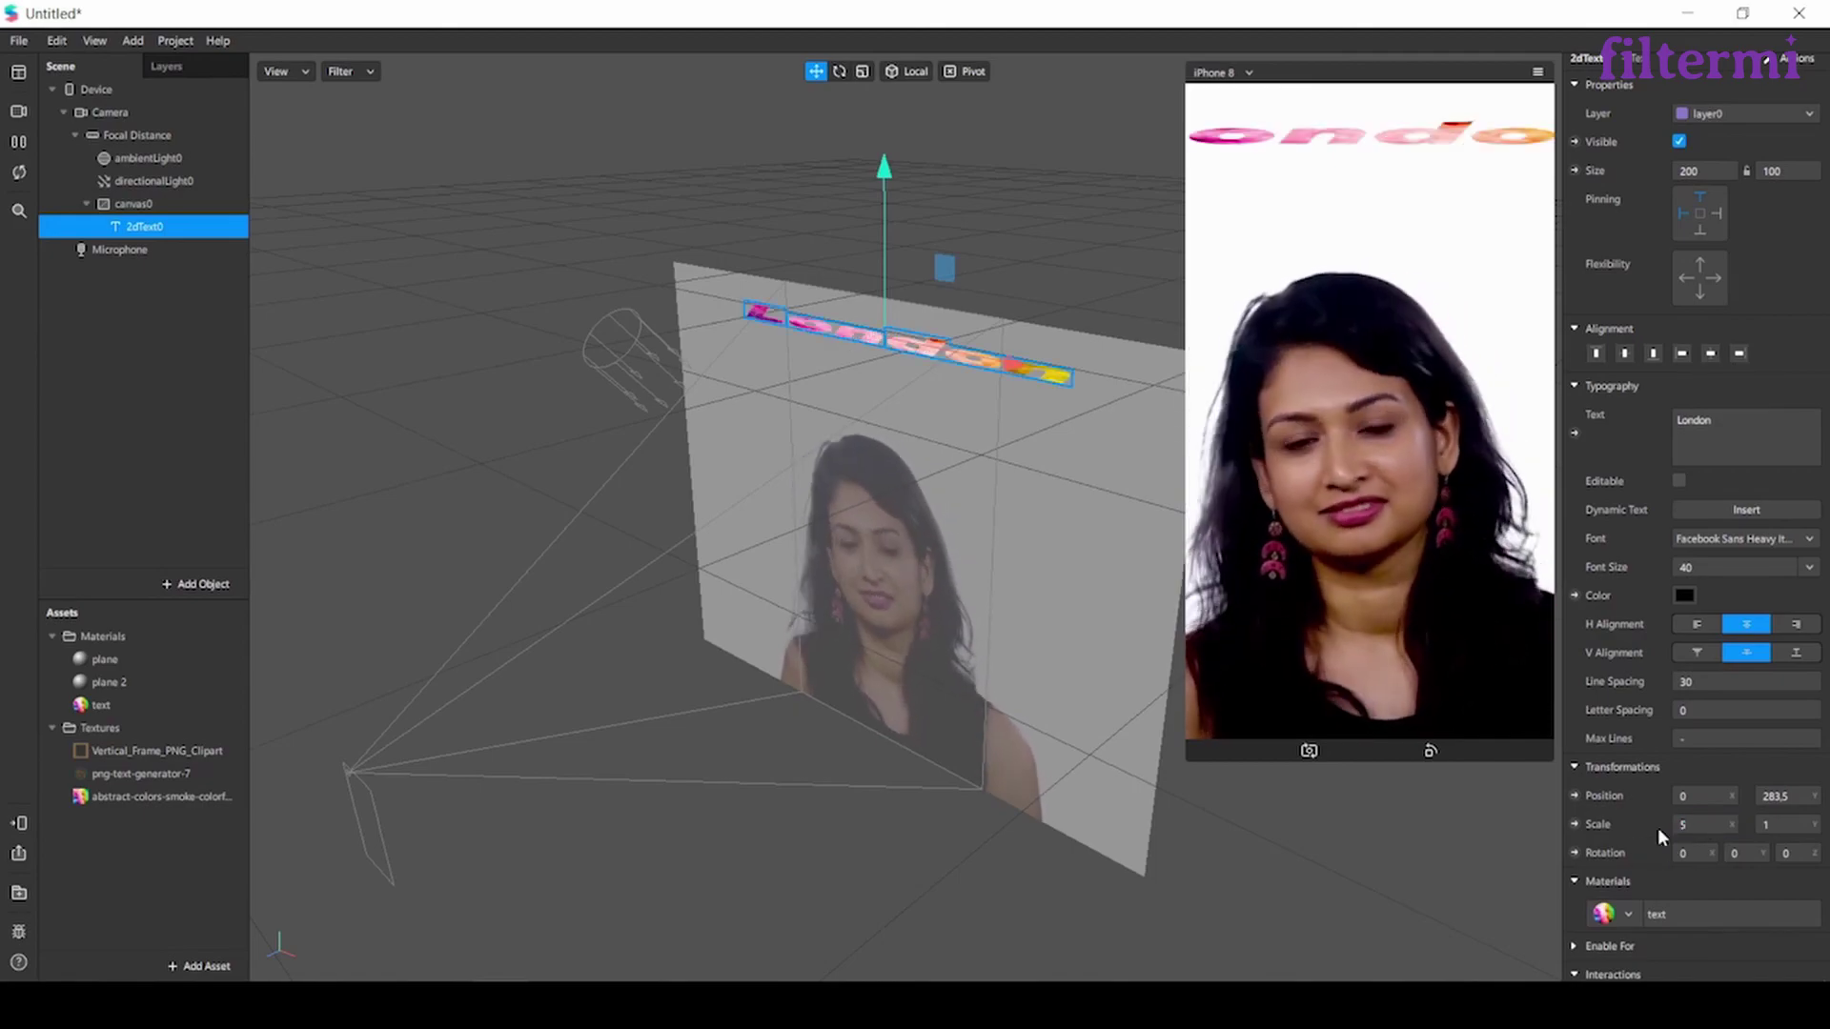
left_click(1705, 824)
type("3")
key("Return")
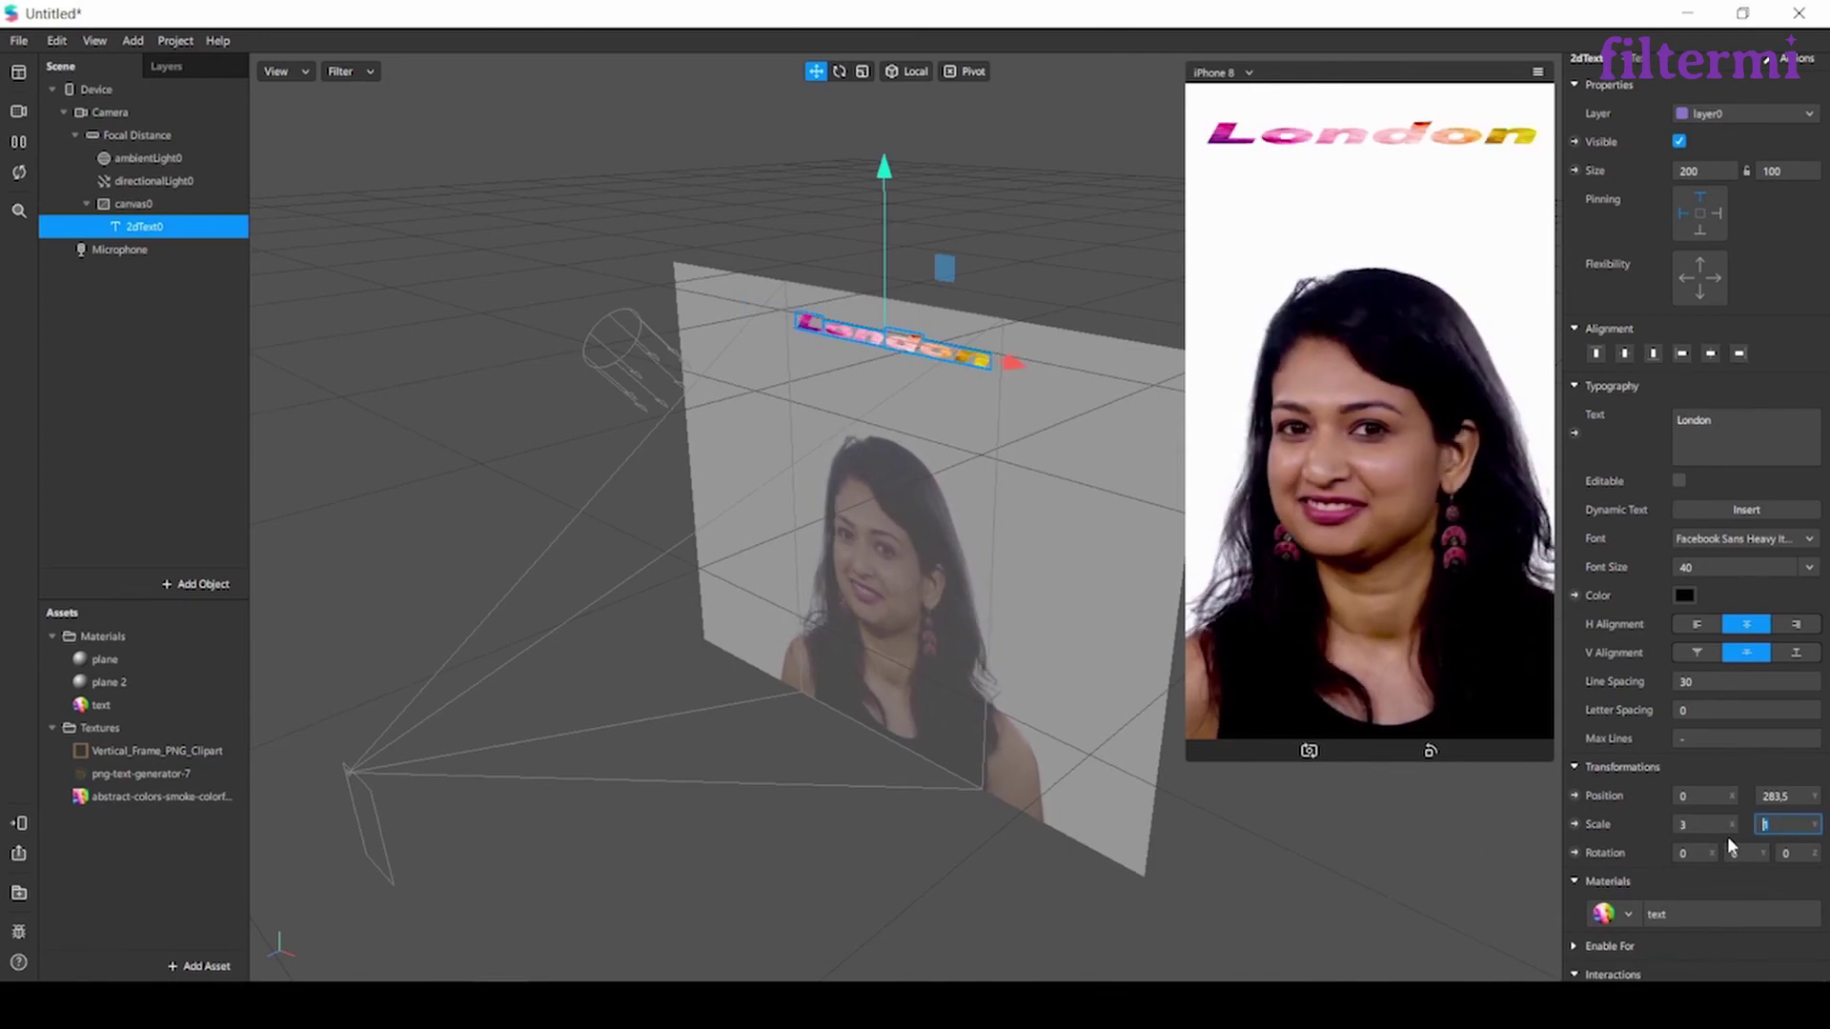
type("3")
key("Return")
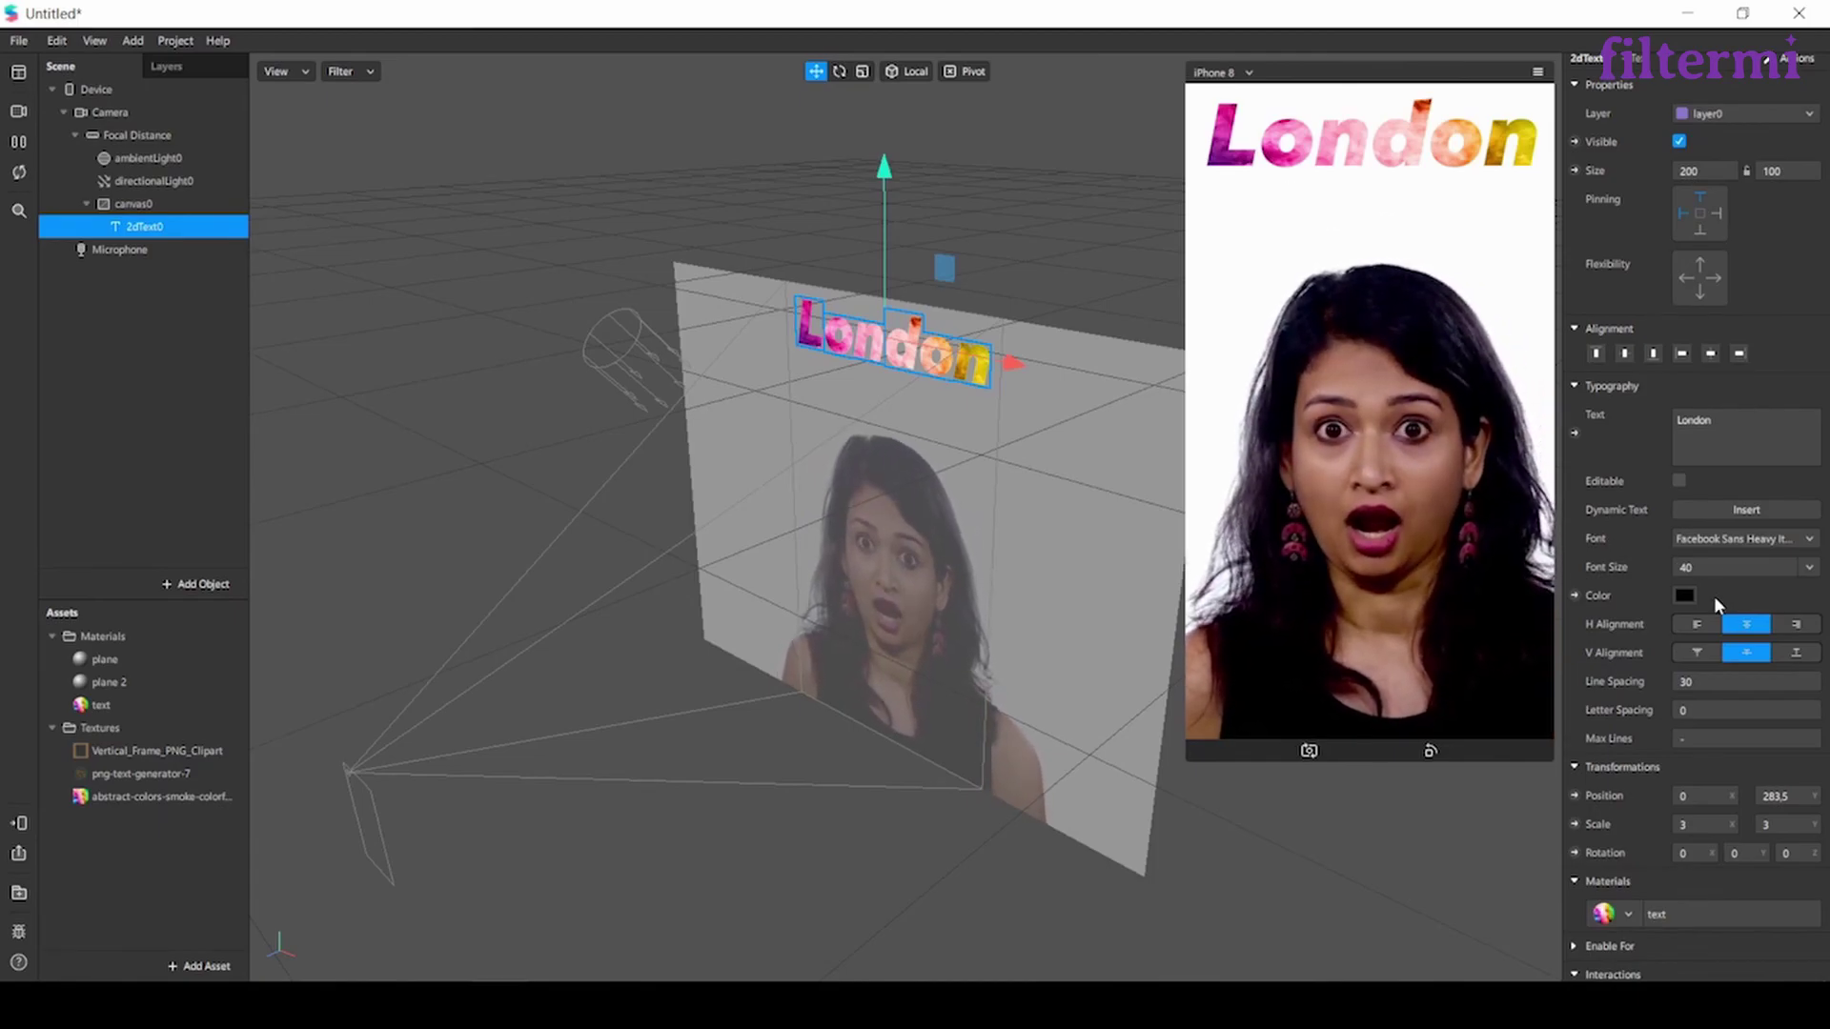
scroll(1714, 596, "down", 1)
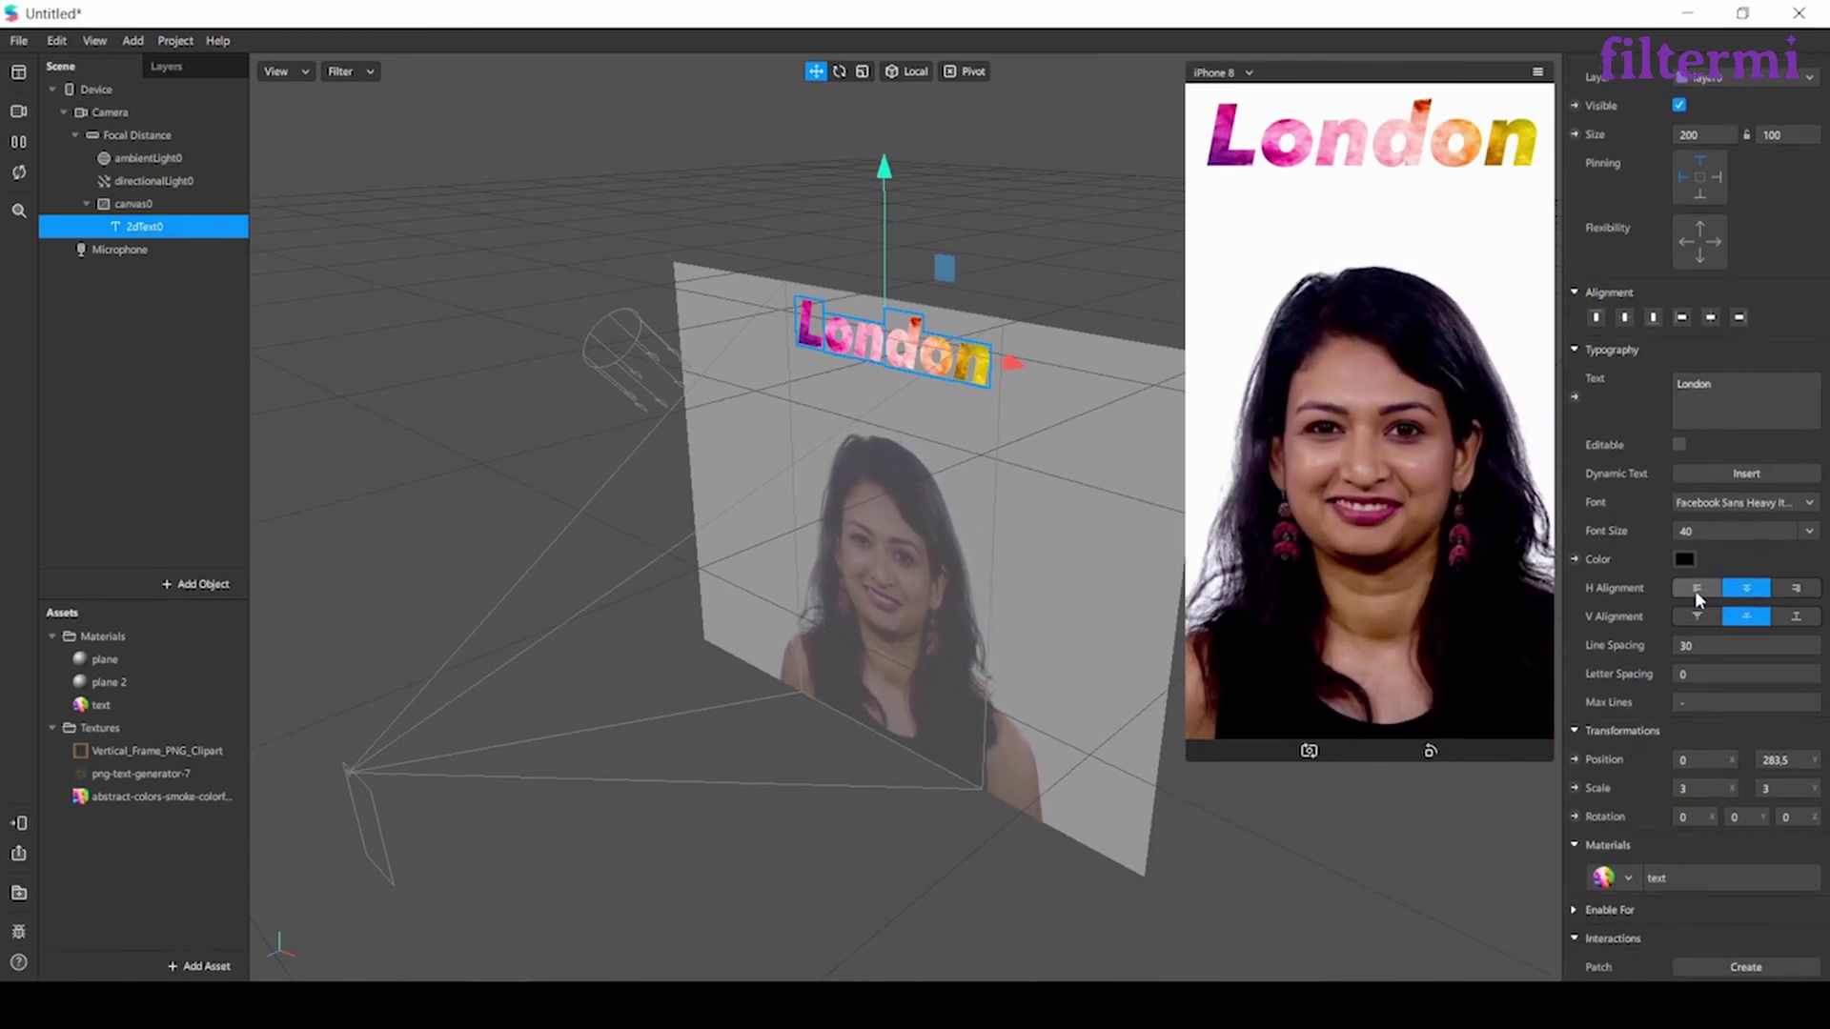